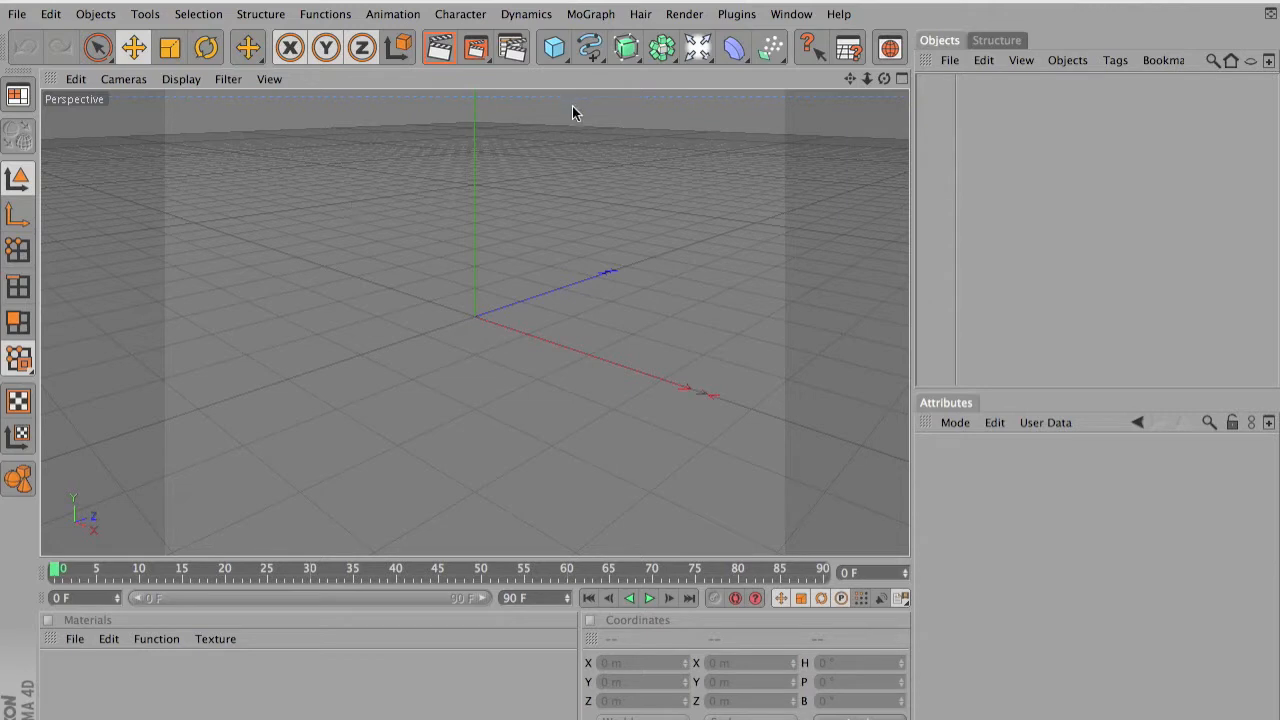
Set the render output size to 1280 pixels wide and 720 pixels high
left_click(511, 52)
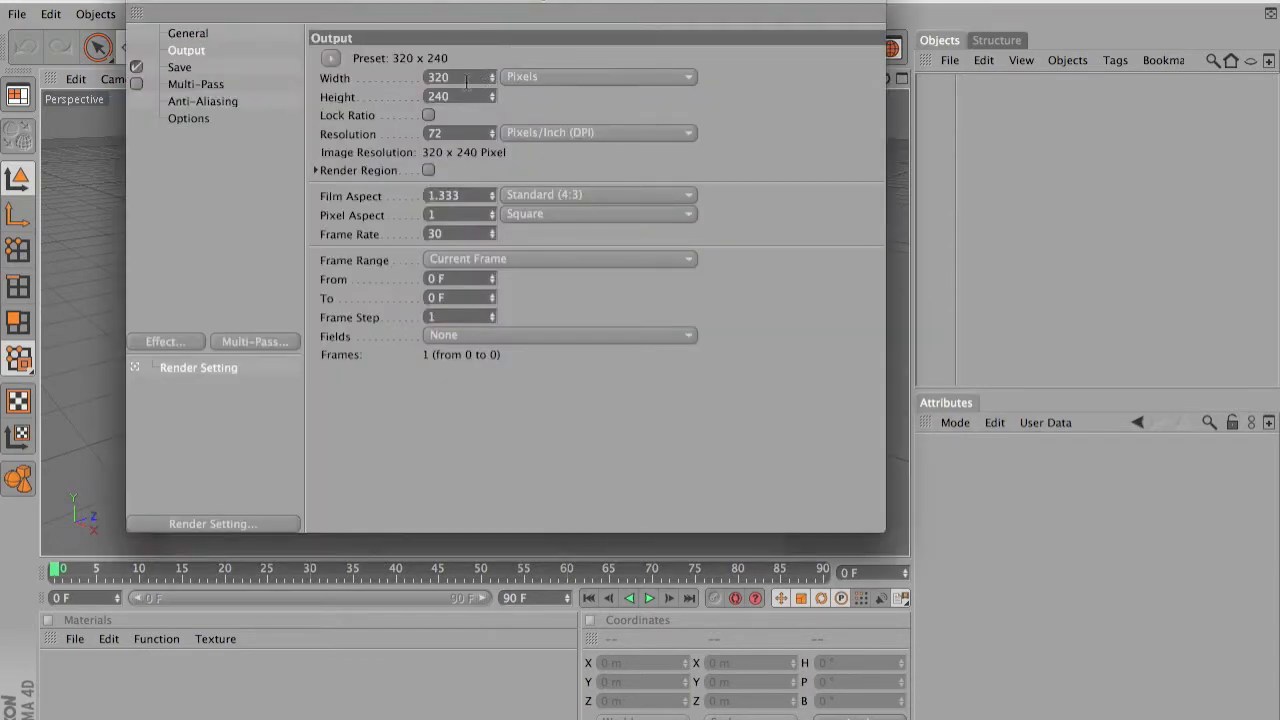
left_click_drag(466, 84, 340, 85)
type("1280")
key("Tab")
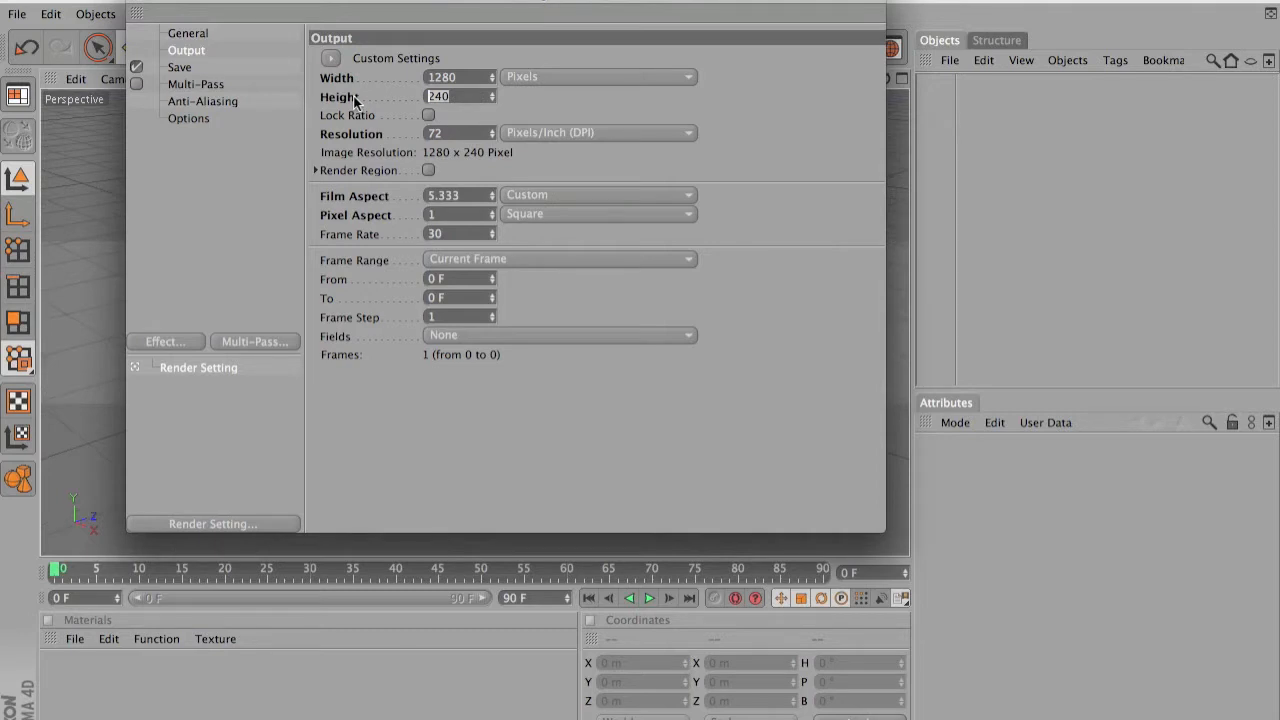
type("720")
key("Return")
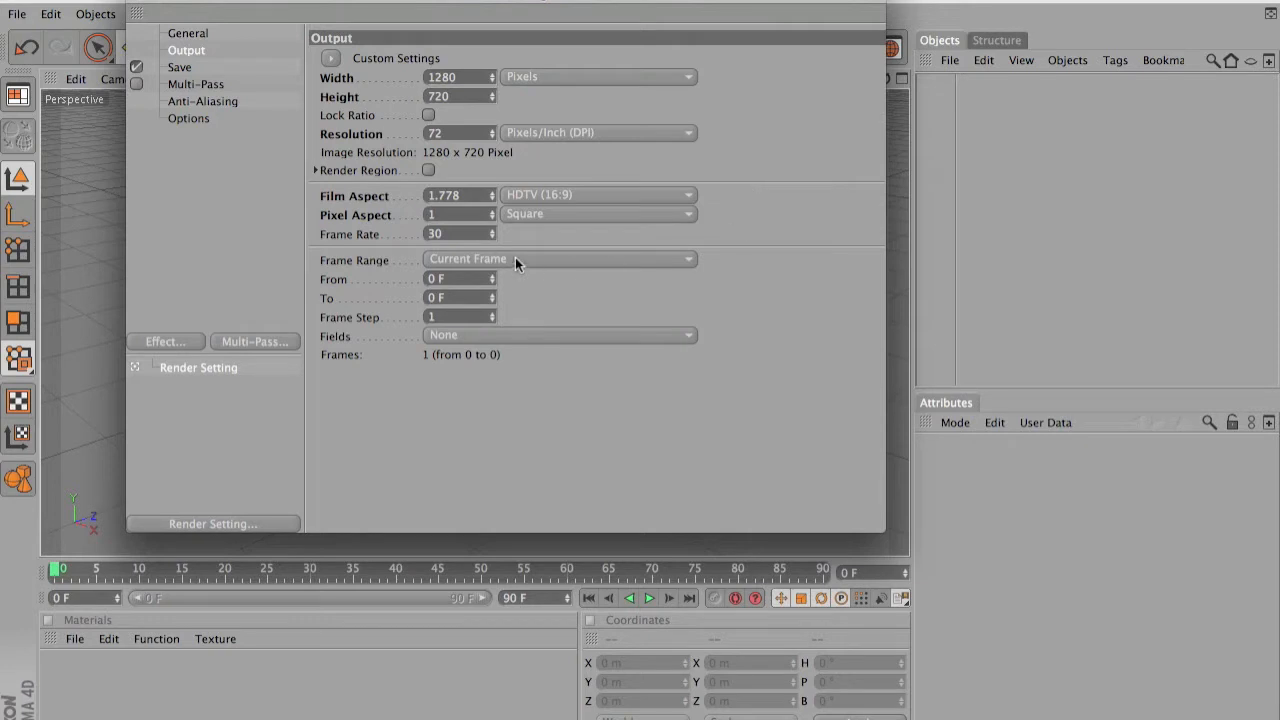
Set the render output's frame range to All Frames and close the render settings
left_click(611, 261)
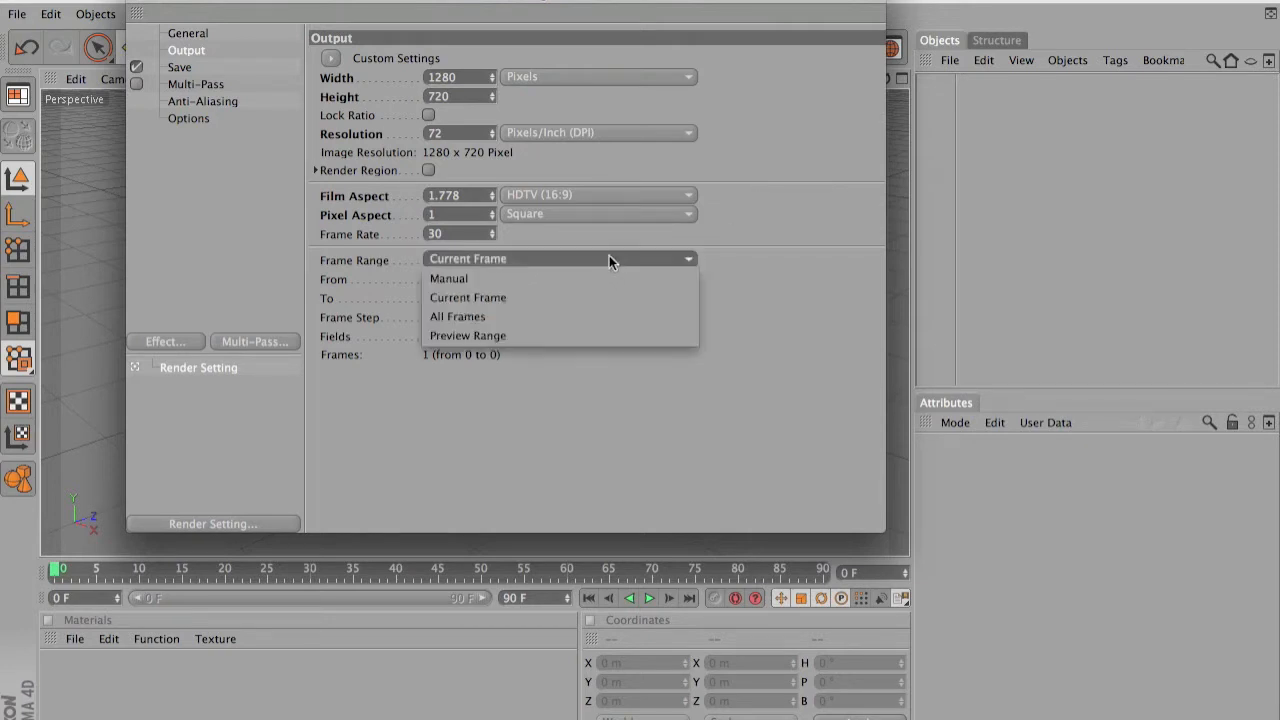
left_click(723, 332)
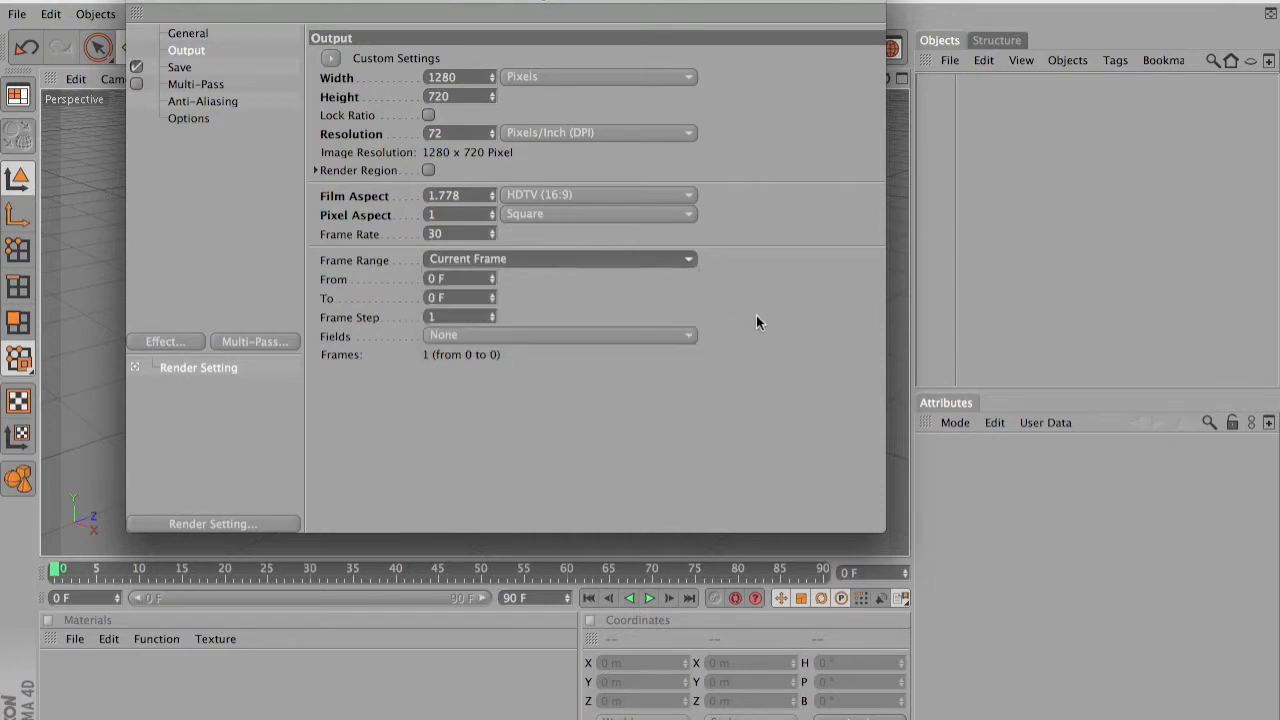
left_click(672, 258)
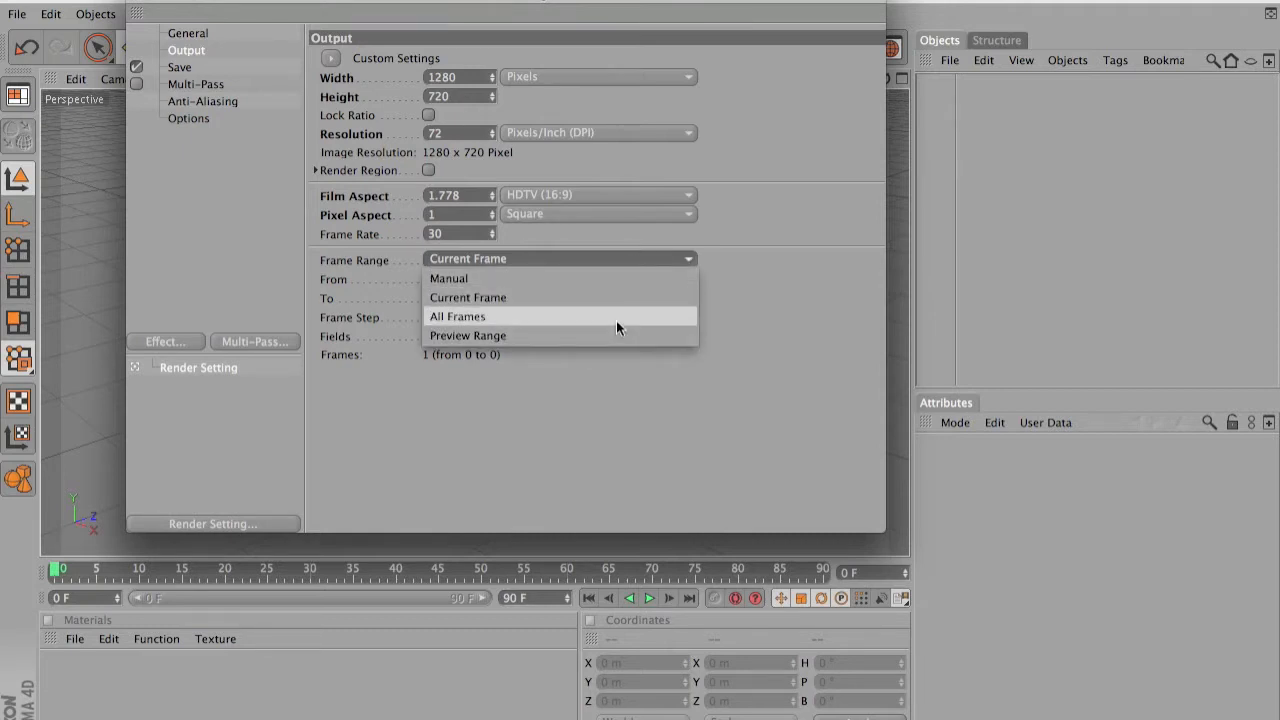
left_click(576, 318)
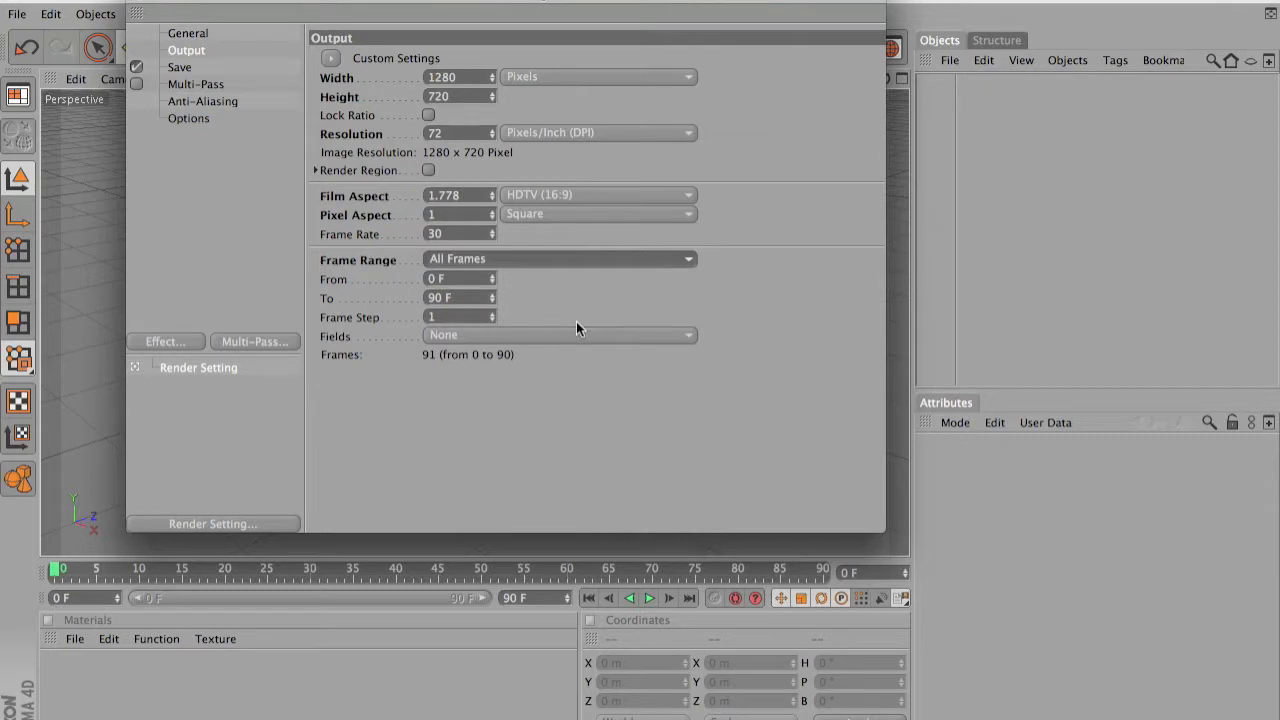
left_click(143, 4)
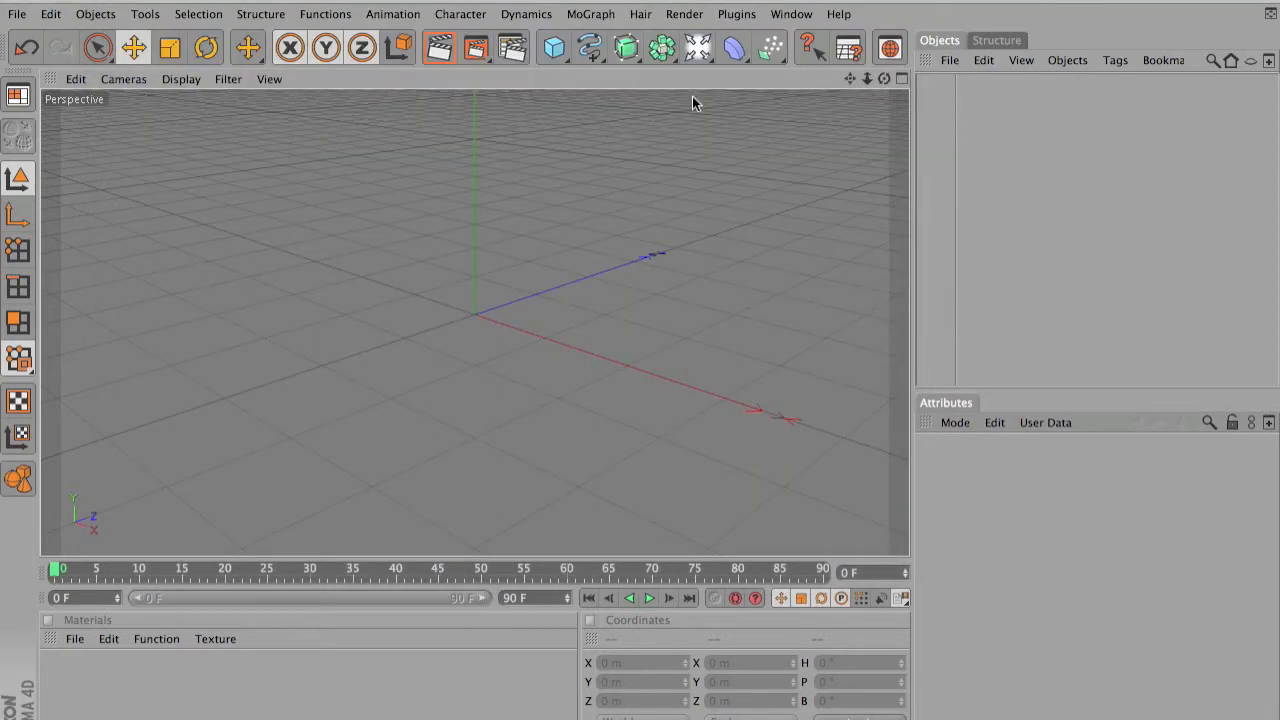
Add a MoGraph Text Object to the scene and set its alignment to Middle
left_click(591, 16)
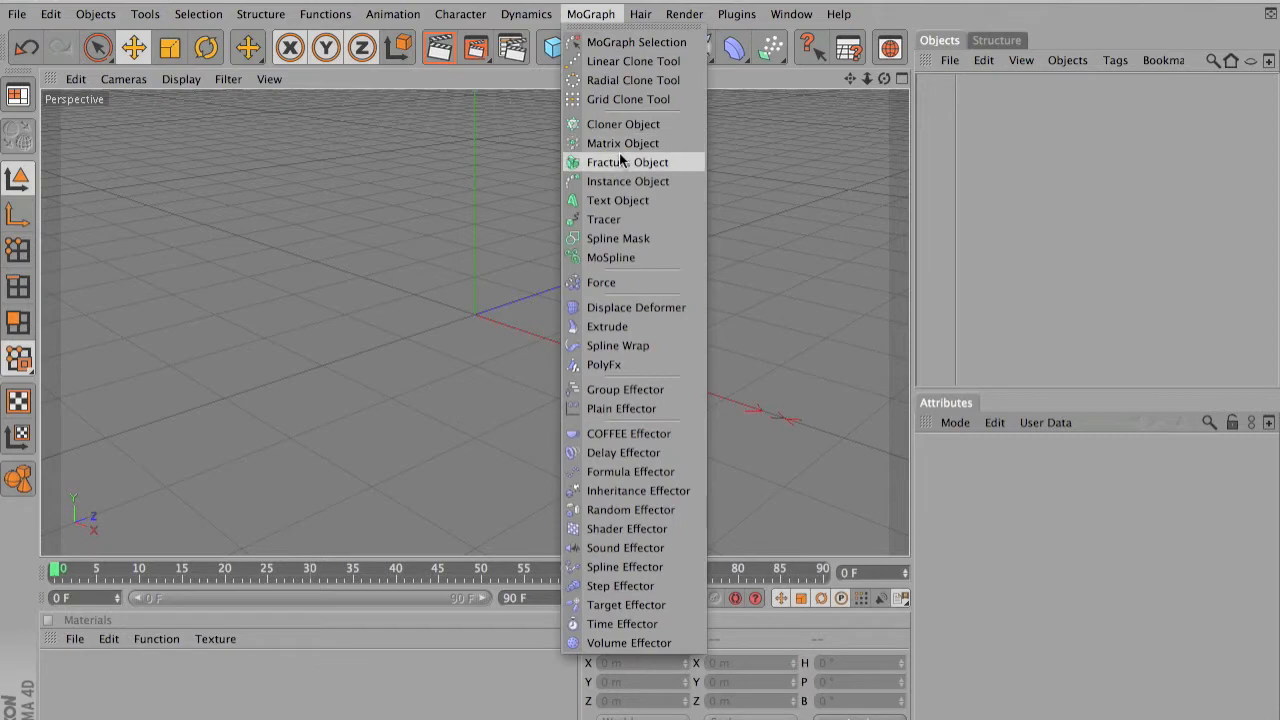
left_click(627, 202)
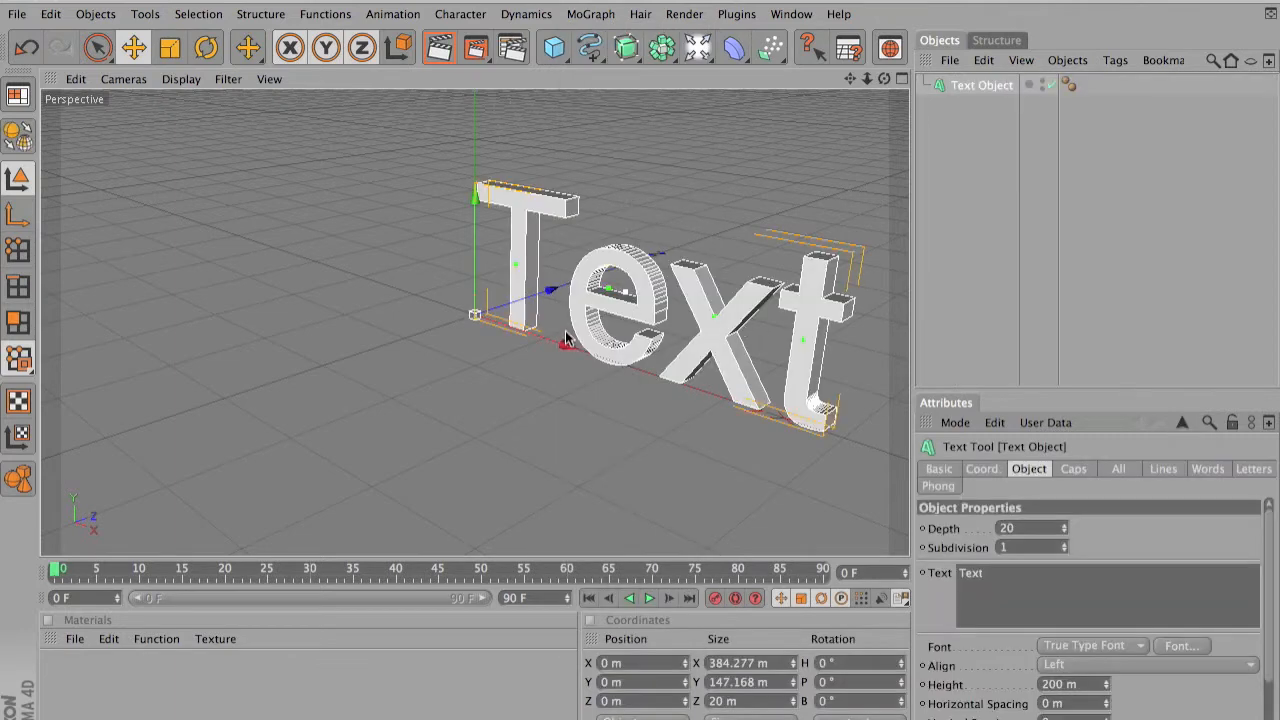
left_click(1160, 666)
left_click(1143, 703)
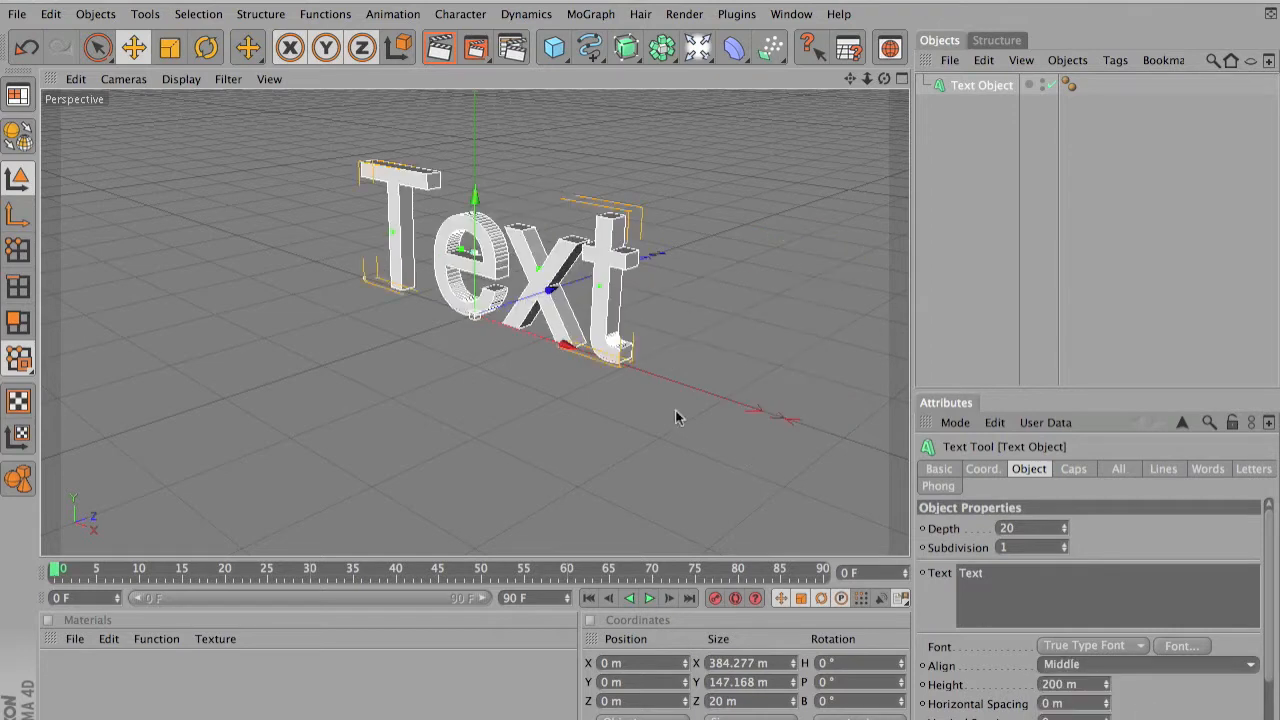
Replace the Text Object's default wording with "VAG"
left_click(1027, 583)
left_click_drag(991, 570, 873, 570)
key("BackSpace")
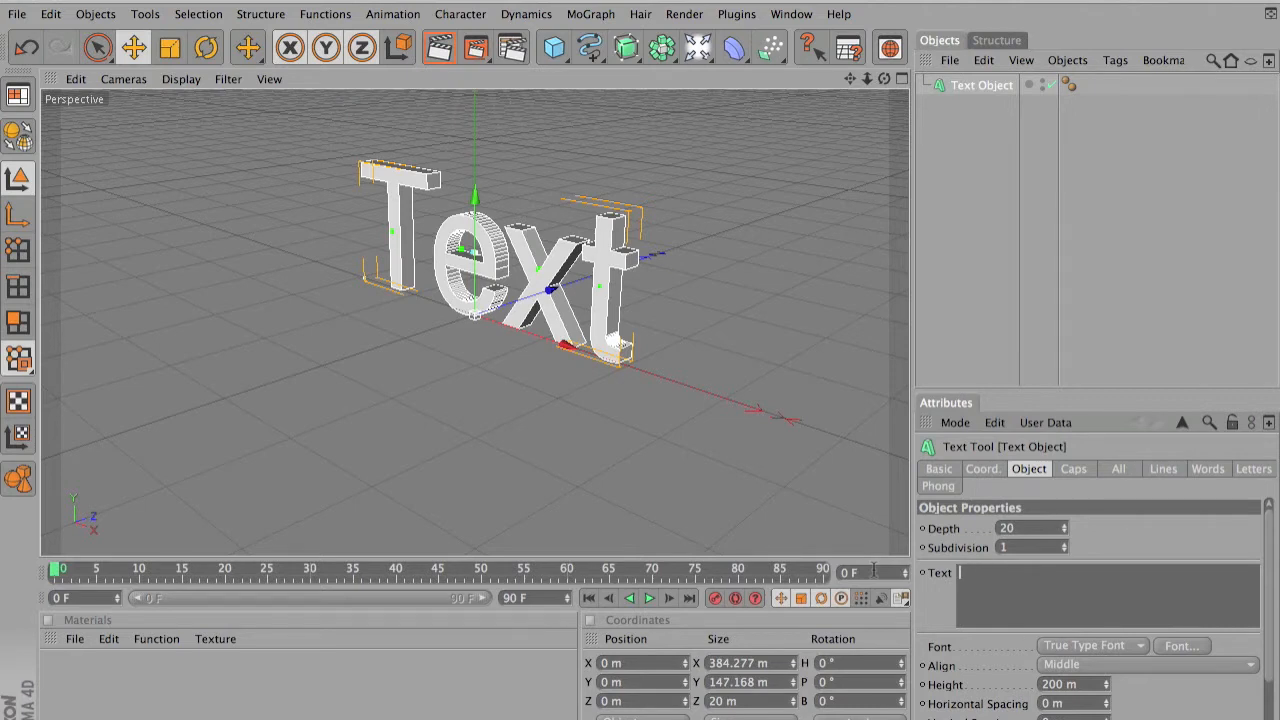
type("VAC")
left_click(1143, 549)
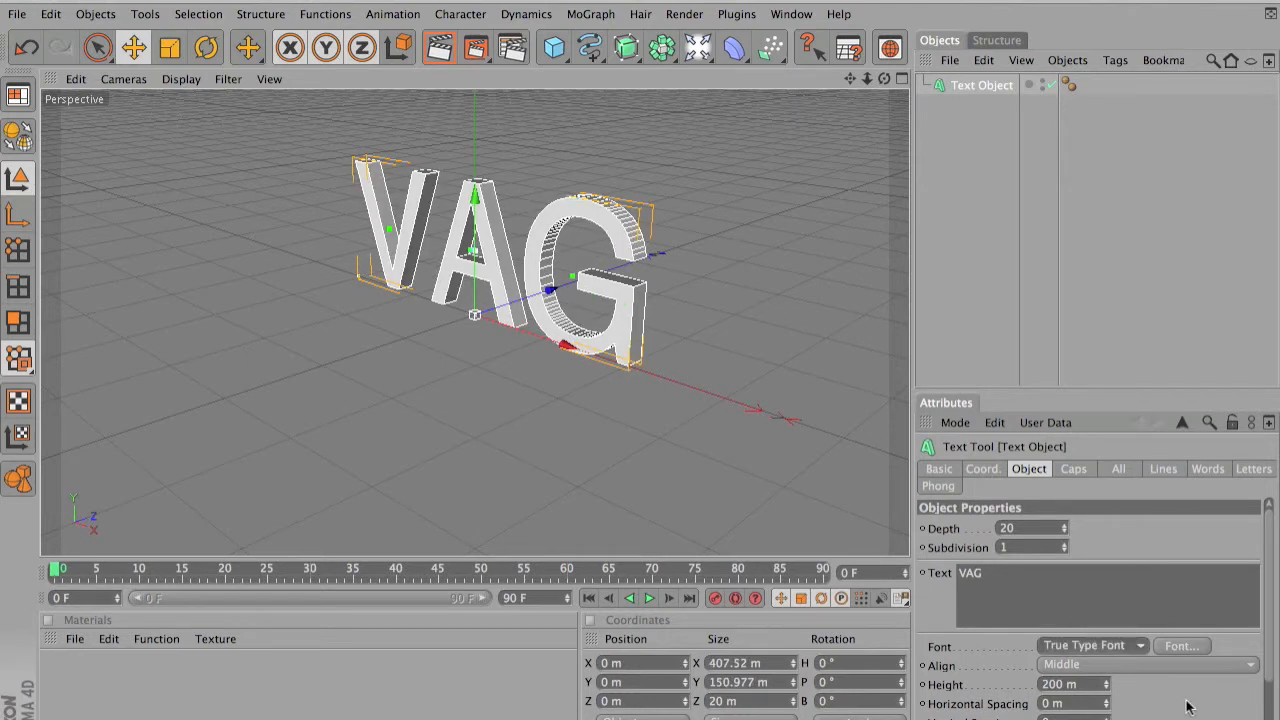
Try the Year 3000 font on the VAG text
left_click(1182, 648)
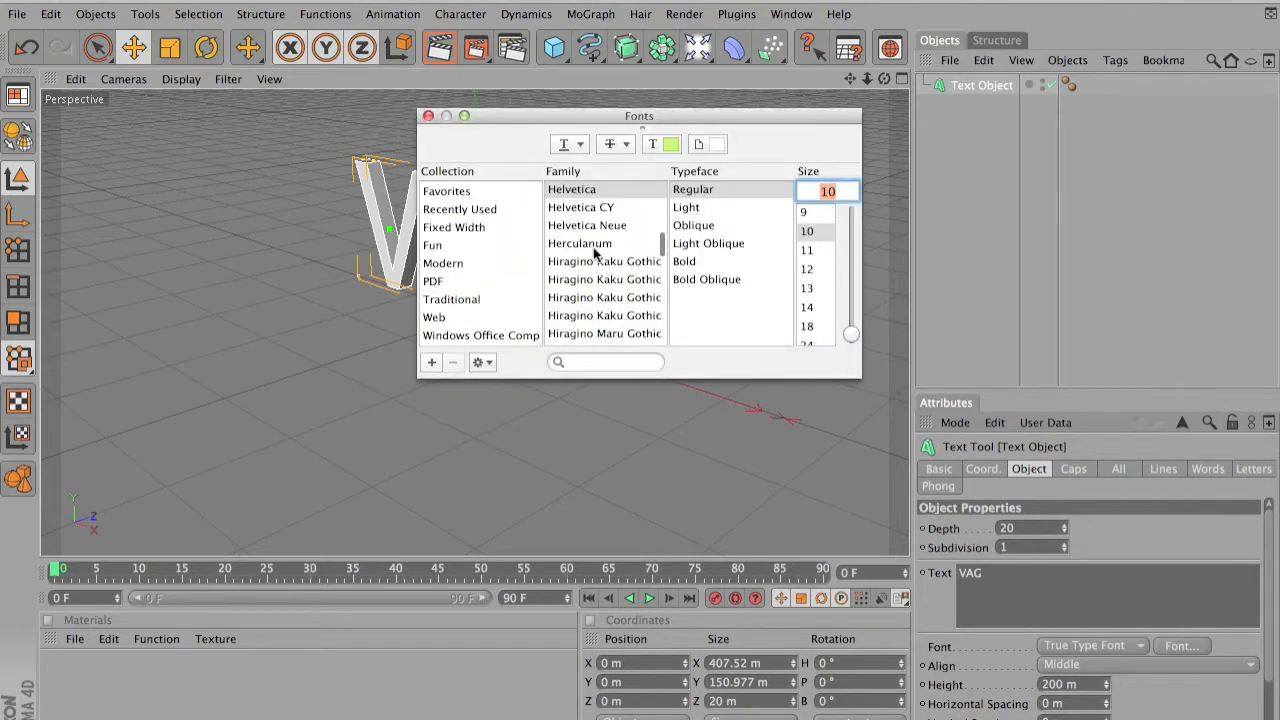
scroll(597, 260, "down", 10)
scroll(597, 257, "down", 15)
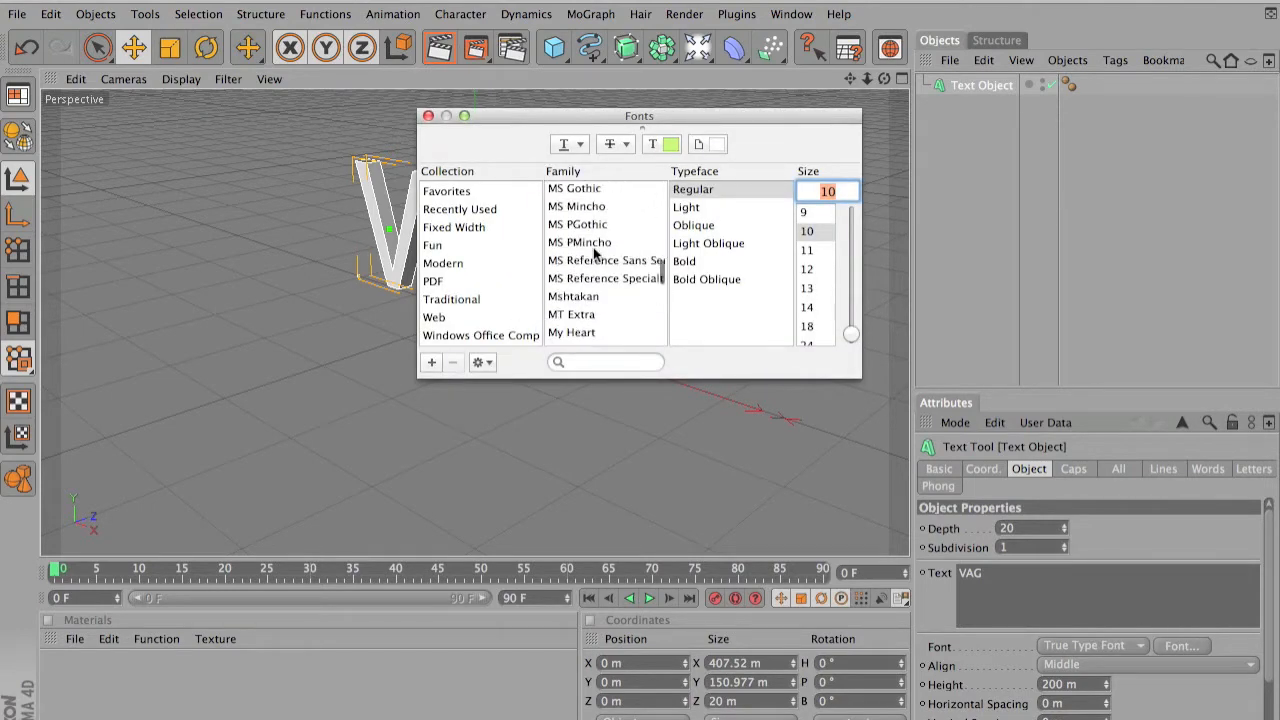
scroll(593, 255, "down", 20)
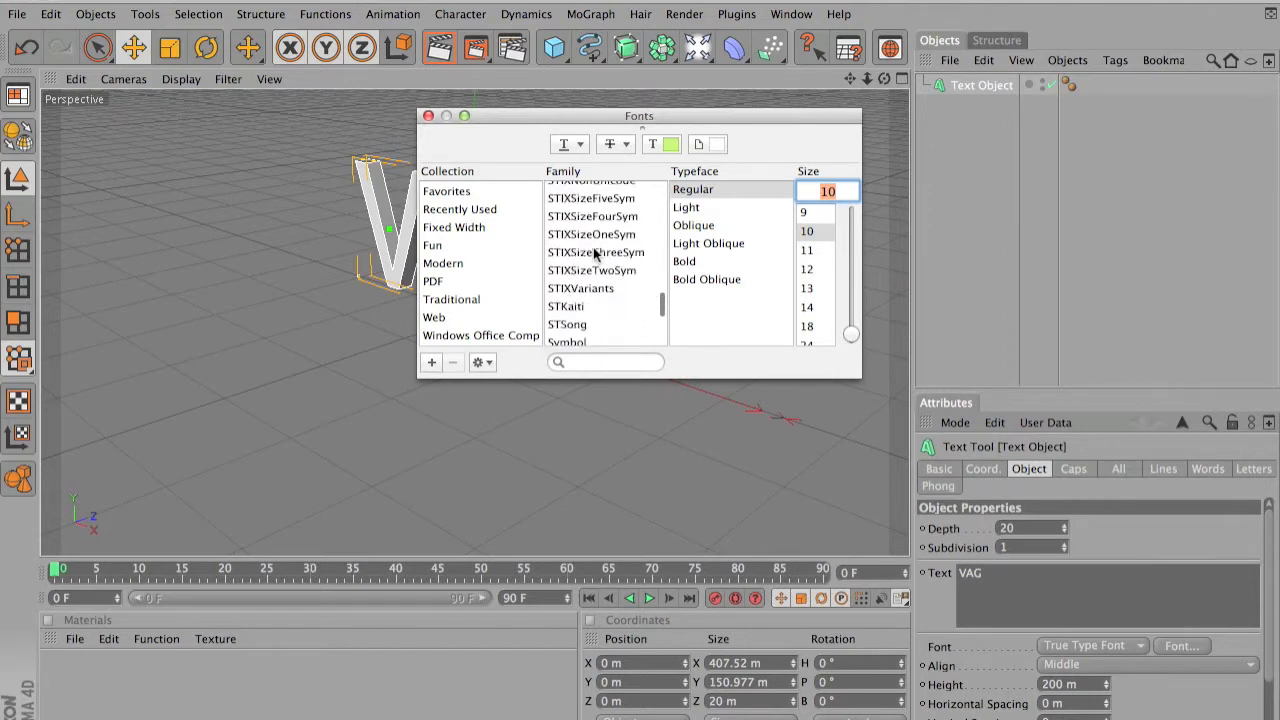
scroll(593, 247, "up", 10)
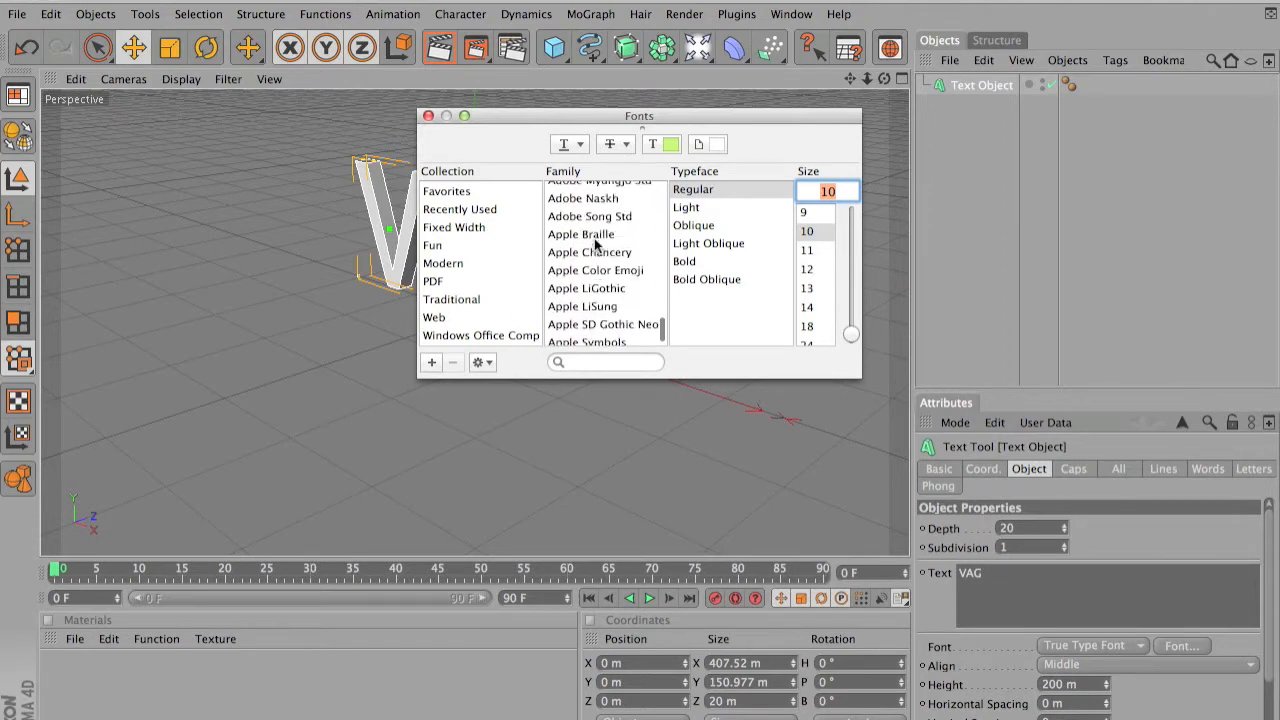
scroll(597, 245, "up", 1)
left_click(590, 226)
left_click(428, 117)
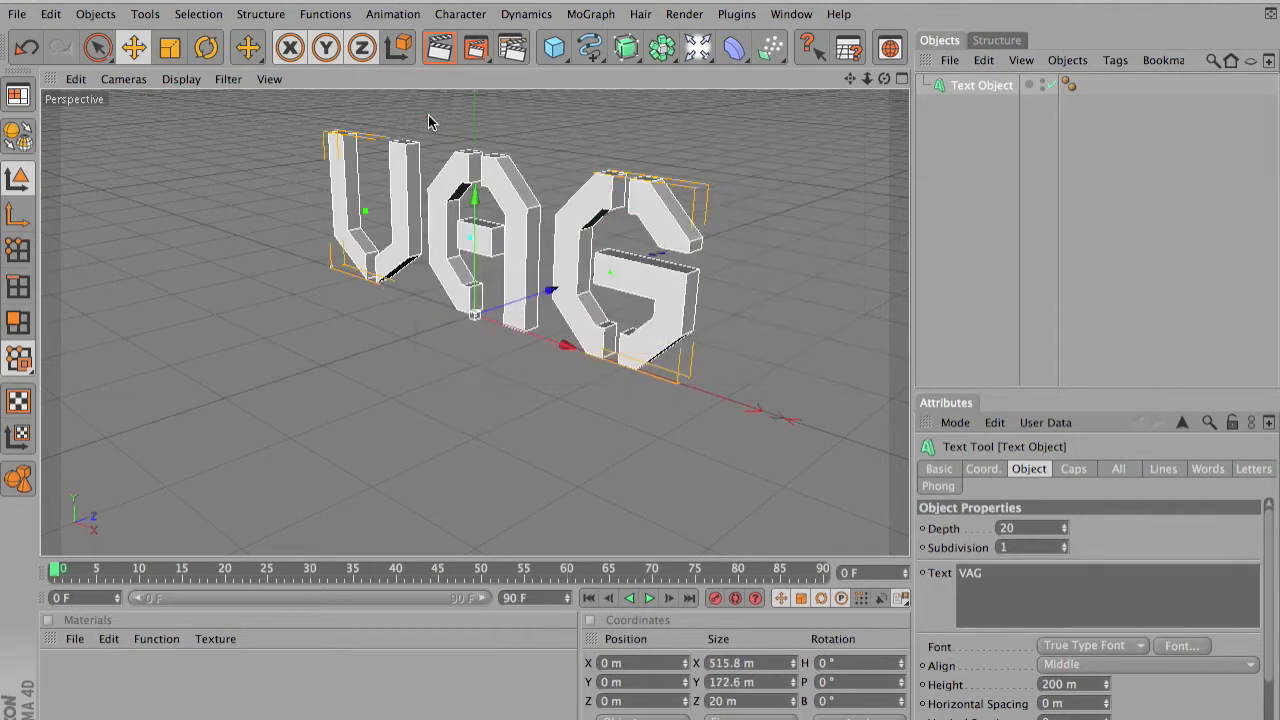
Try the Xero's Theorem font on the VAG text
left_click(1181, 646)
scroll(560, 255, "up", 1)
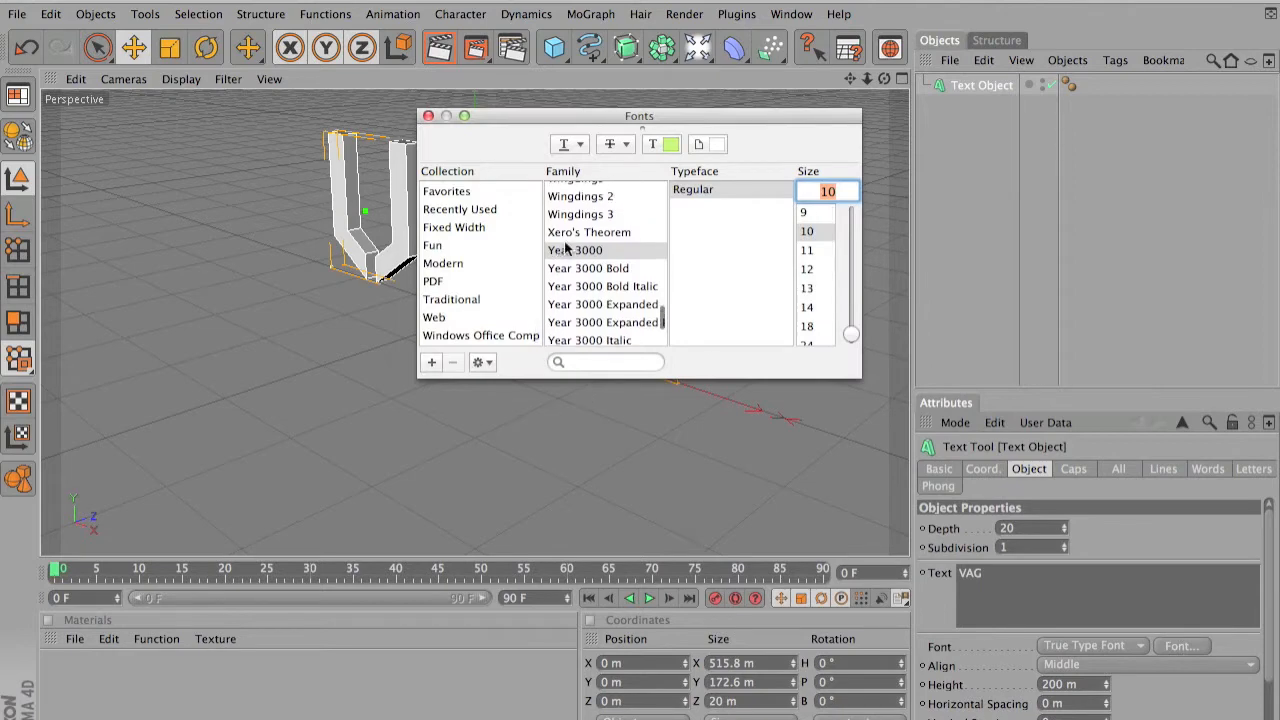
left_click(575, 233)
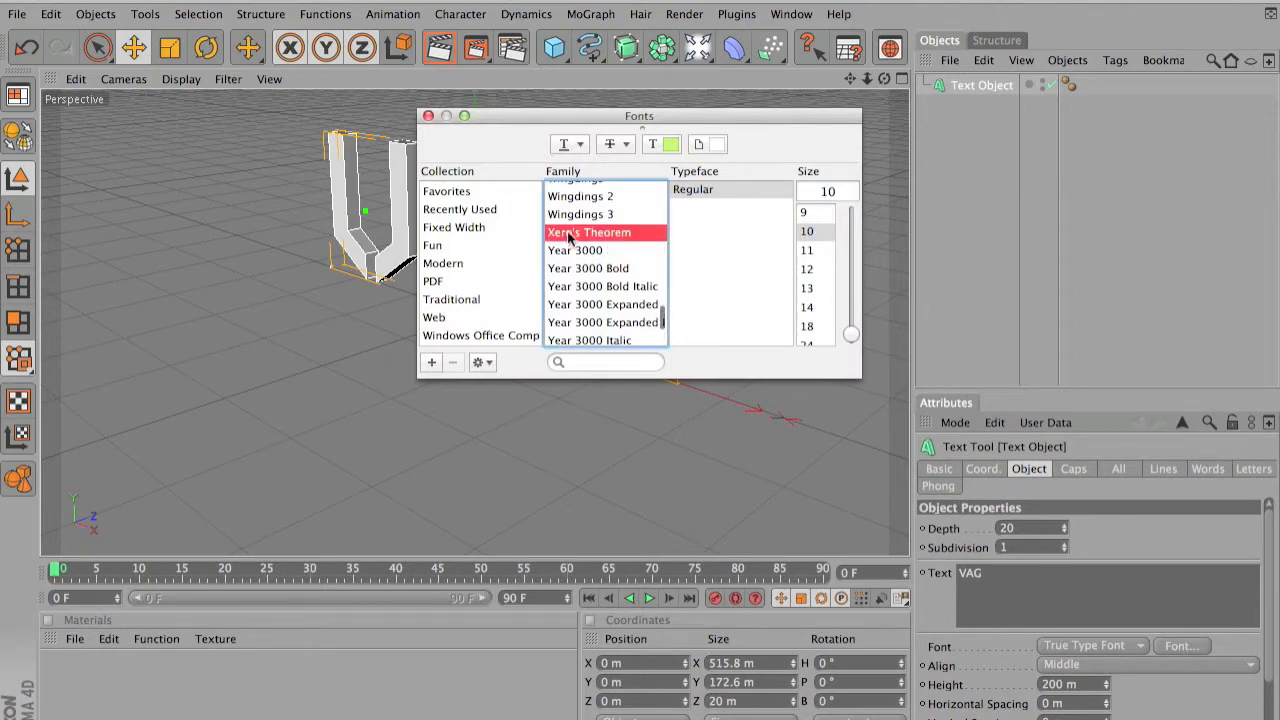
left_click(428, 117)
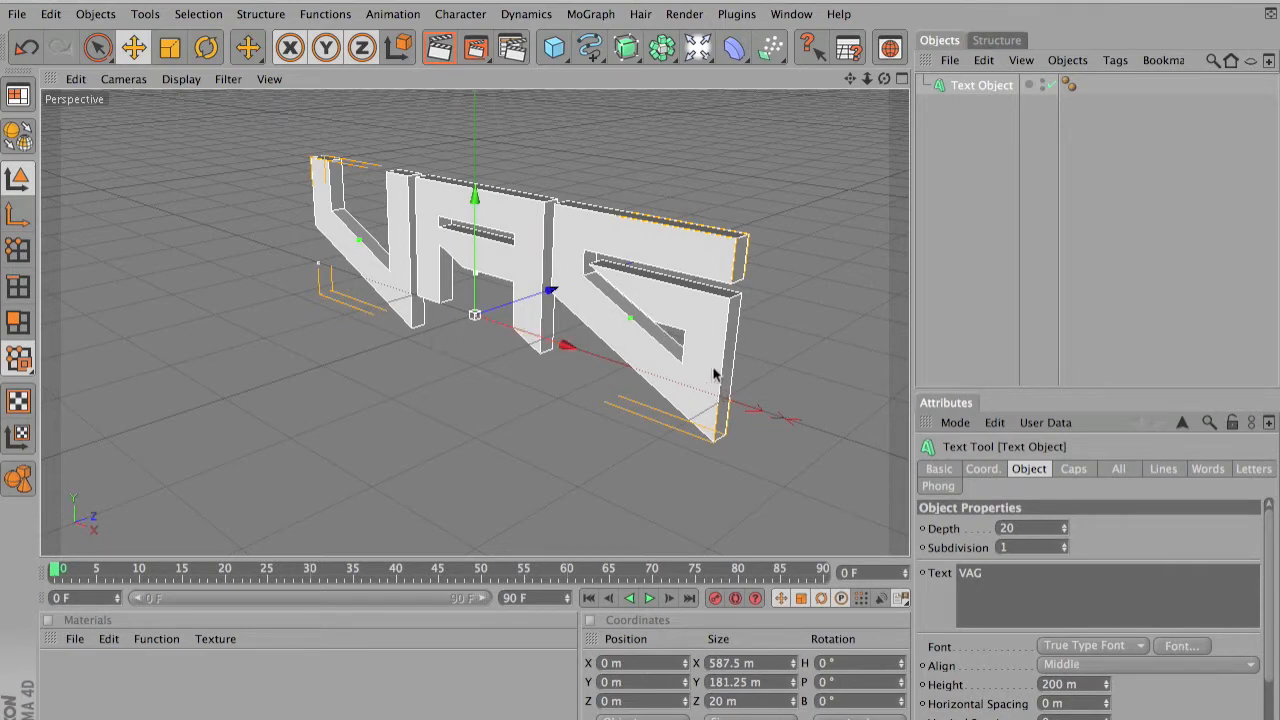
Set the VAG text's font family to Year 3000 and close the font chooser
mouse_move(884, 78)
left_mouse_down()
mouse_move(870, 80)
mouse_move(944, 42)
mouse_move(940, 68)
mouse_move(884, 82)
left_mouse_up()
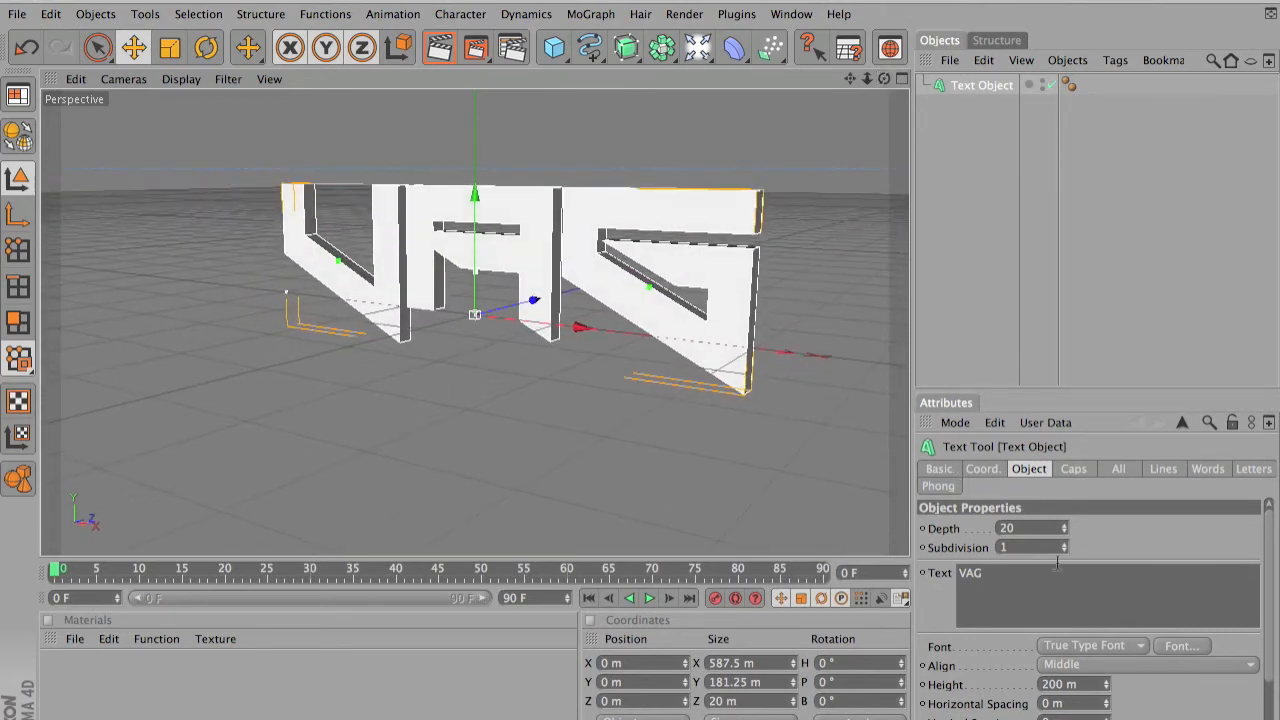
left_click(1198, 646)
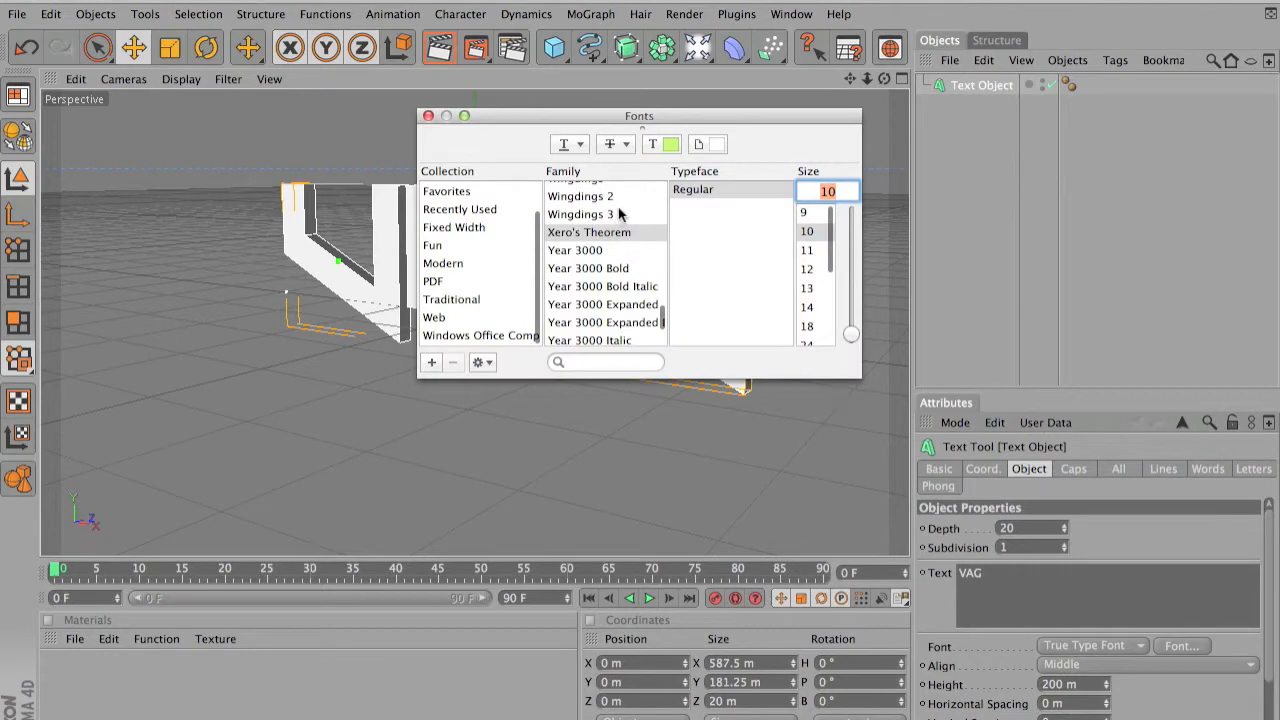
scroll(614, 252, "down", 2)
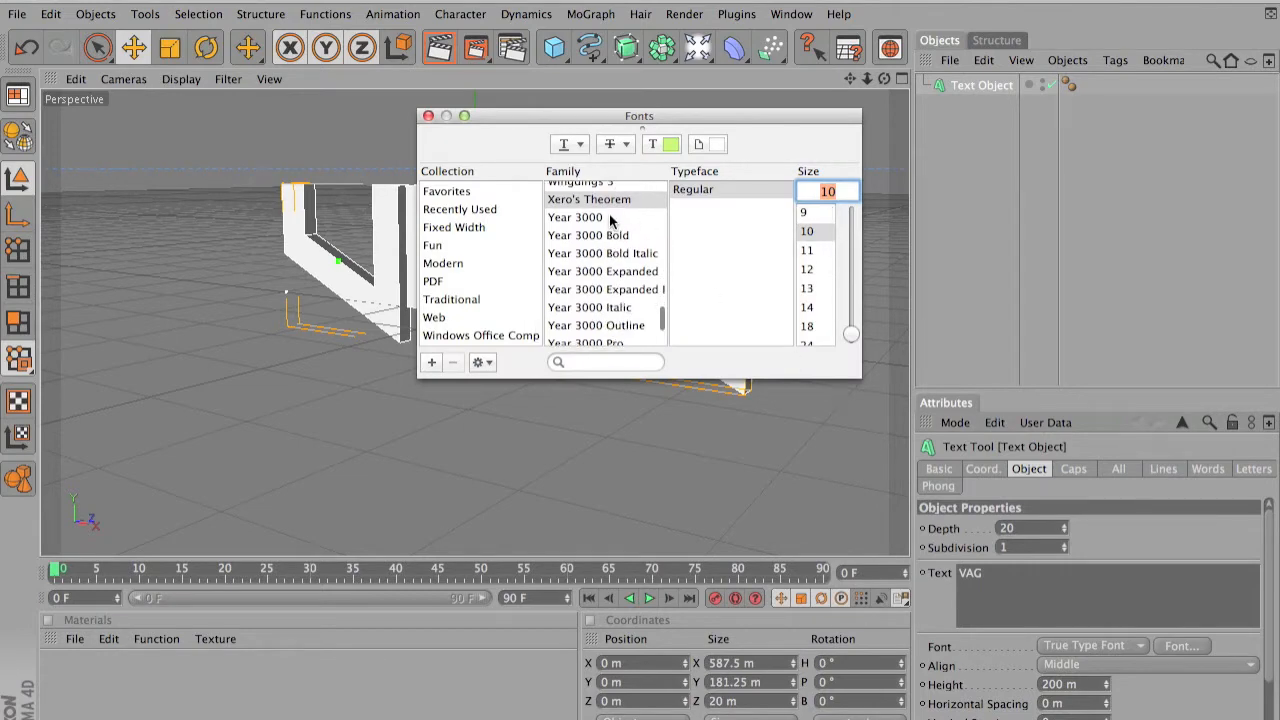
left_click(604, 219)
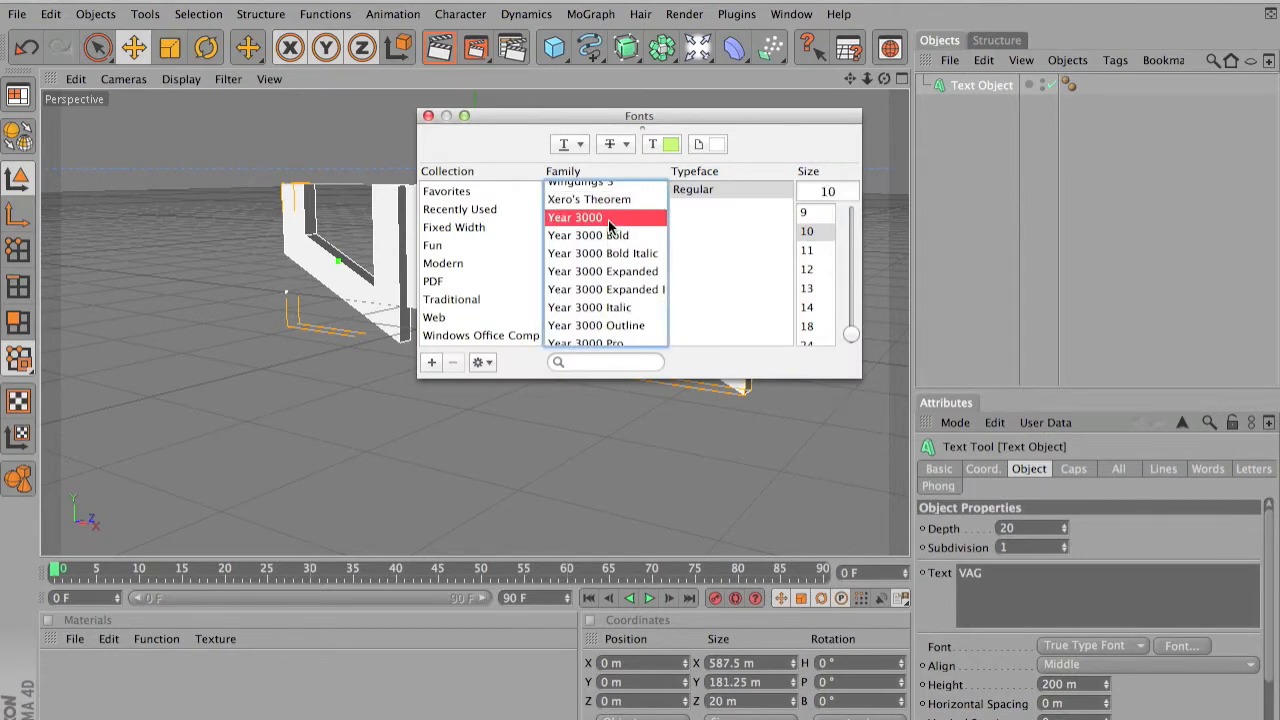
left_click(428, 116)
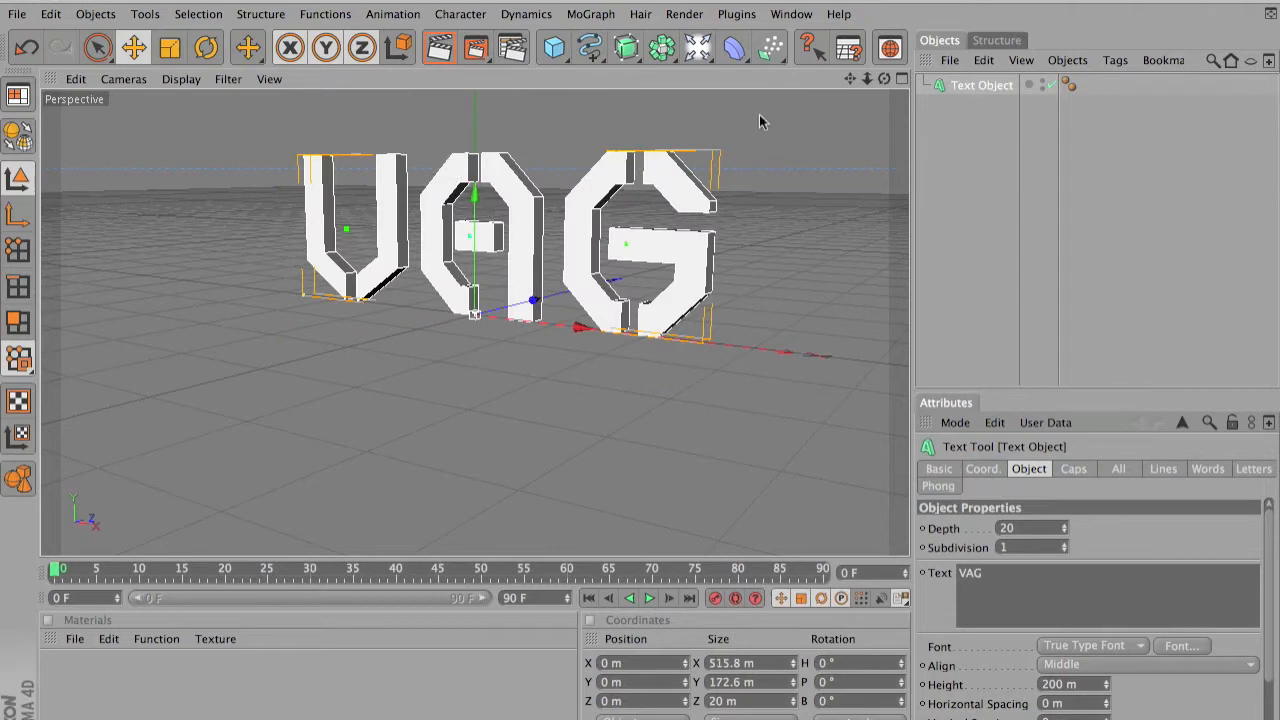
Set the VAG text's extrusion depth to 66
left_click_drag(884, 78, 979, 293)
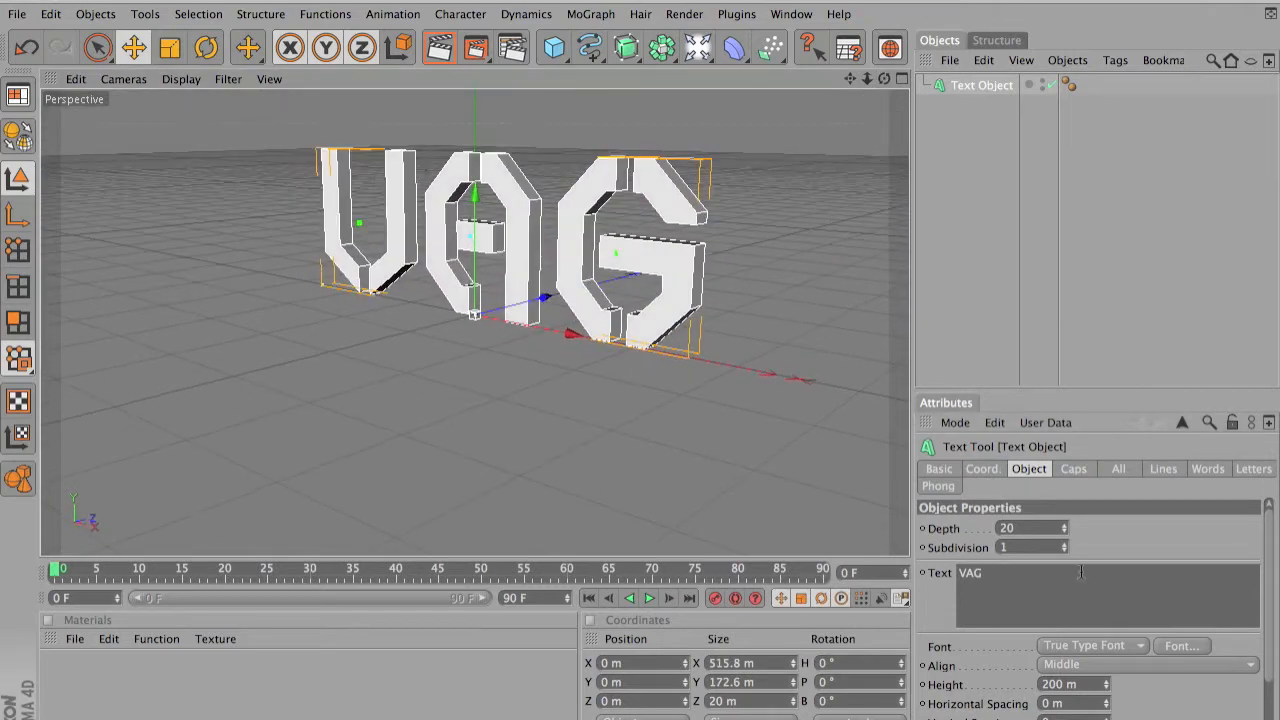
mouse_move(1064, 530)
left_mouse_down()
mouse_move(1064, 480)
mouse_move(1064, 575)
mouse_move(1064, 532)
left_mouse_up()
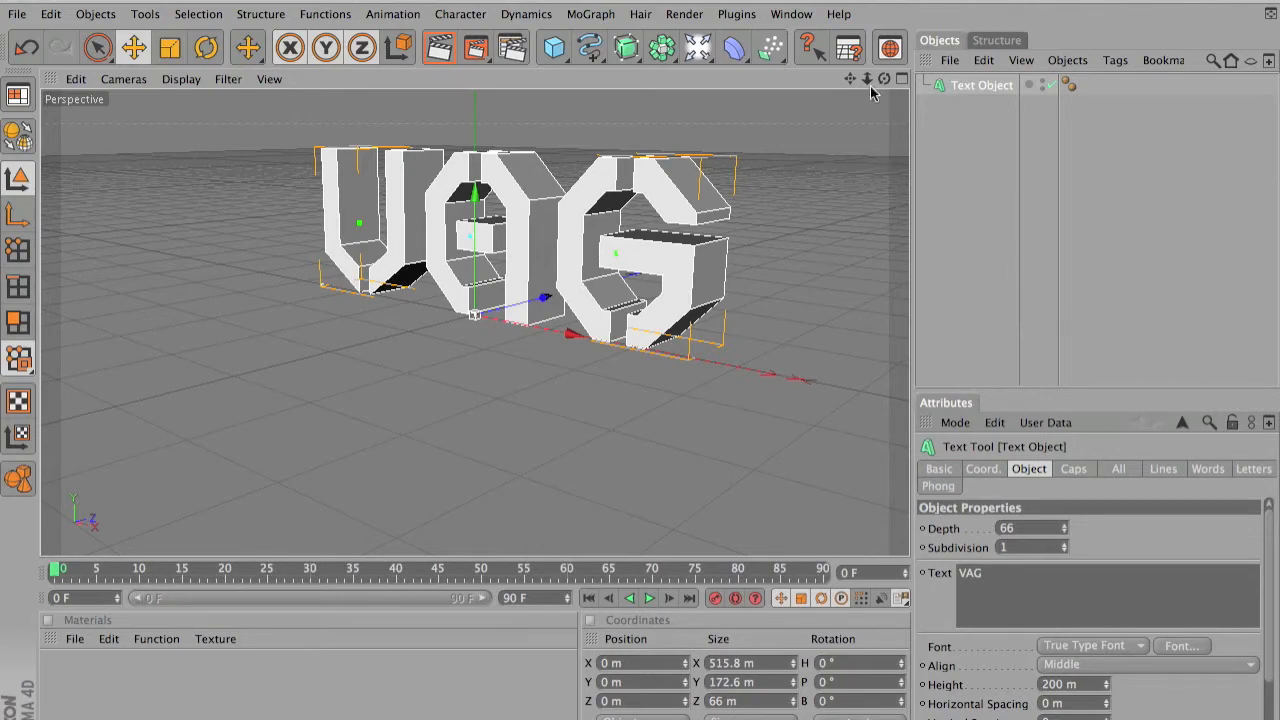
mouse_move(884, 82)
left_mouse_down()
mouse_move(922, 80)
mouse_move(888, 108)
mouse_move(852, 98)
mouse_move(884, 86)
left_mouse_up()
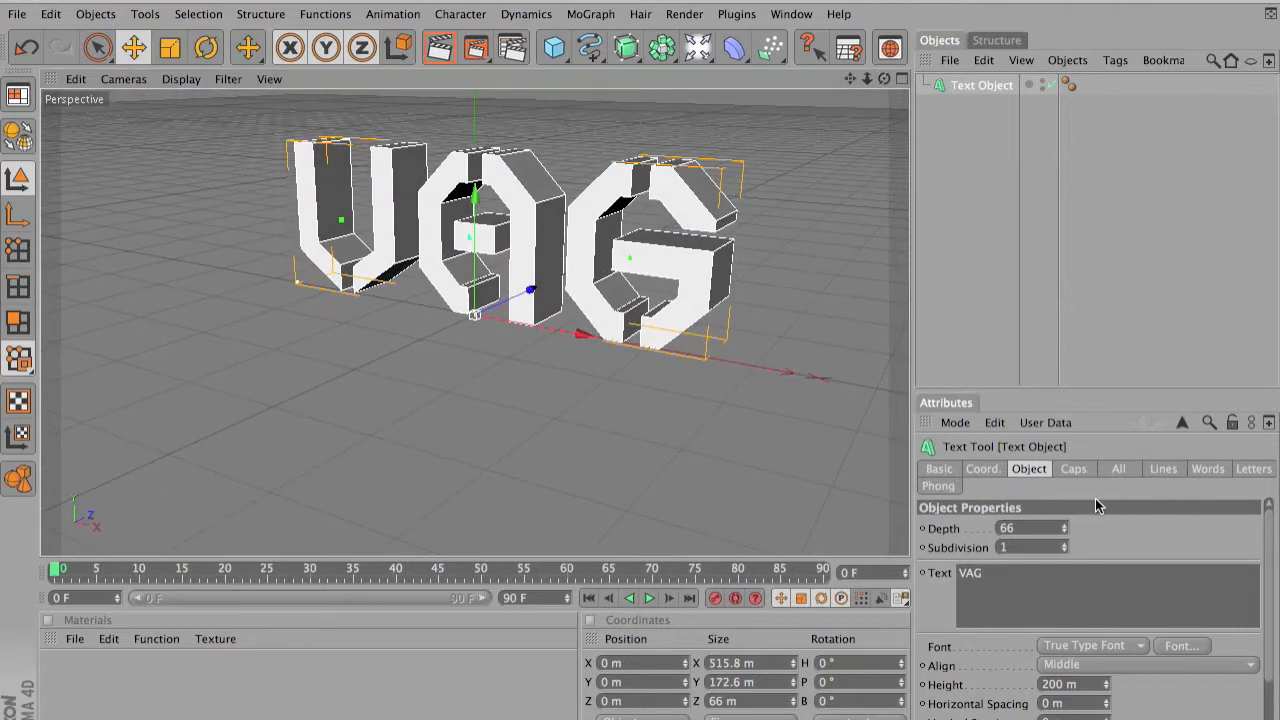
Set both the start and end caps of the VAG text to Fillet Cap and inspect the bevelled edges up close
left_click(1074, 470)
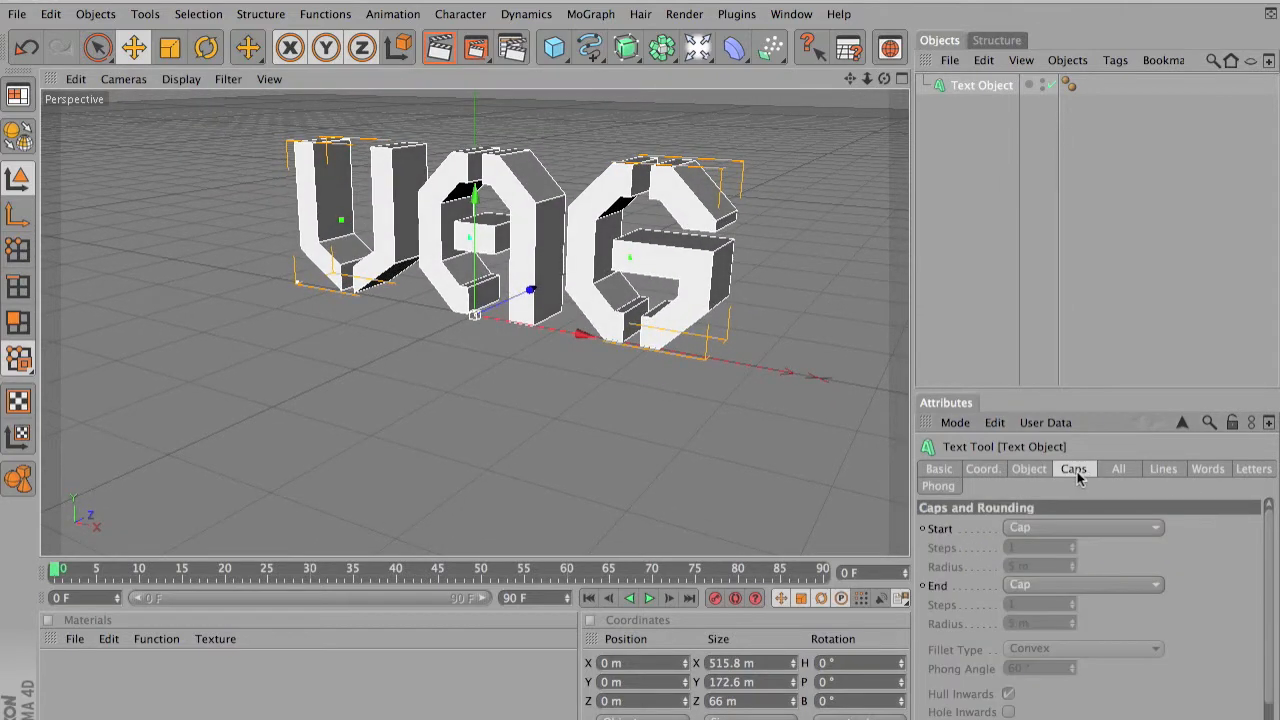
left_click(1078, 530)
left_click(1085, 604)
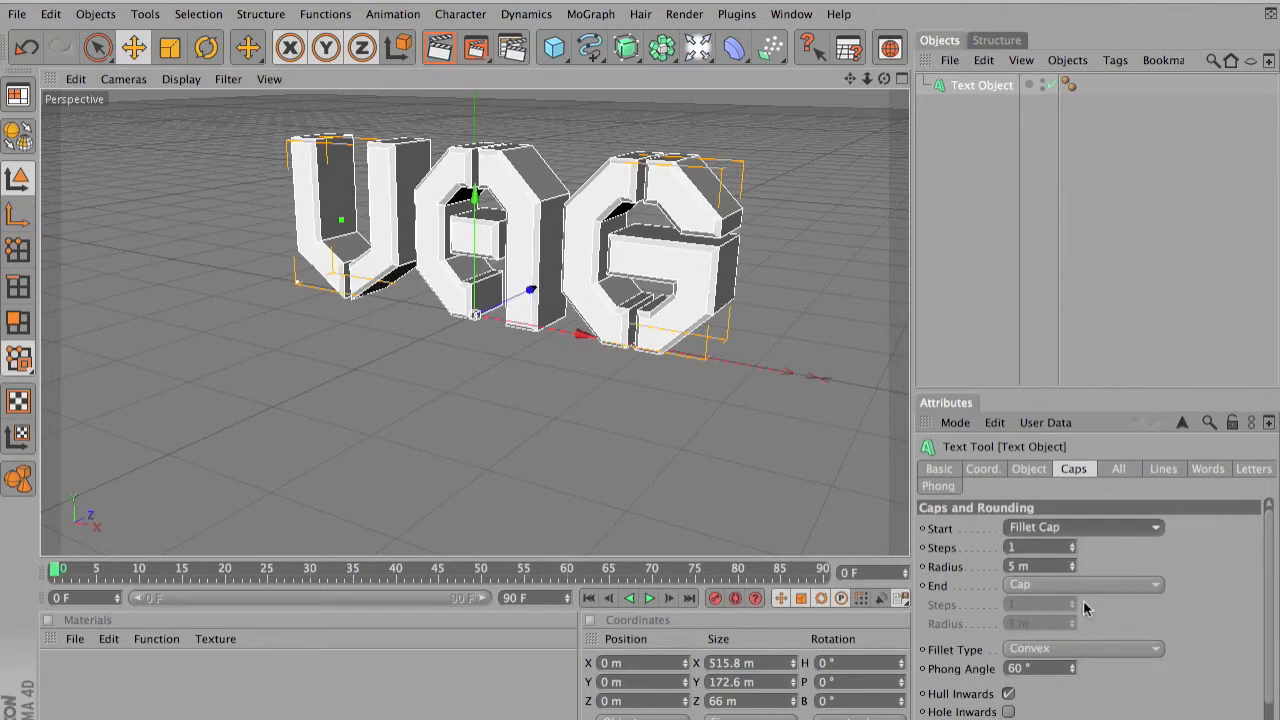
left_click(1086, 585)
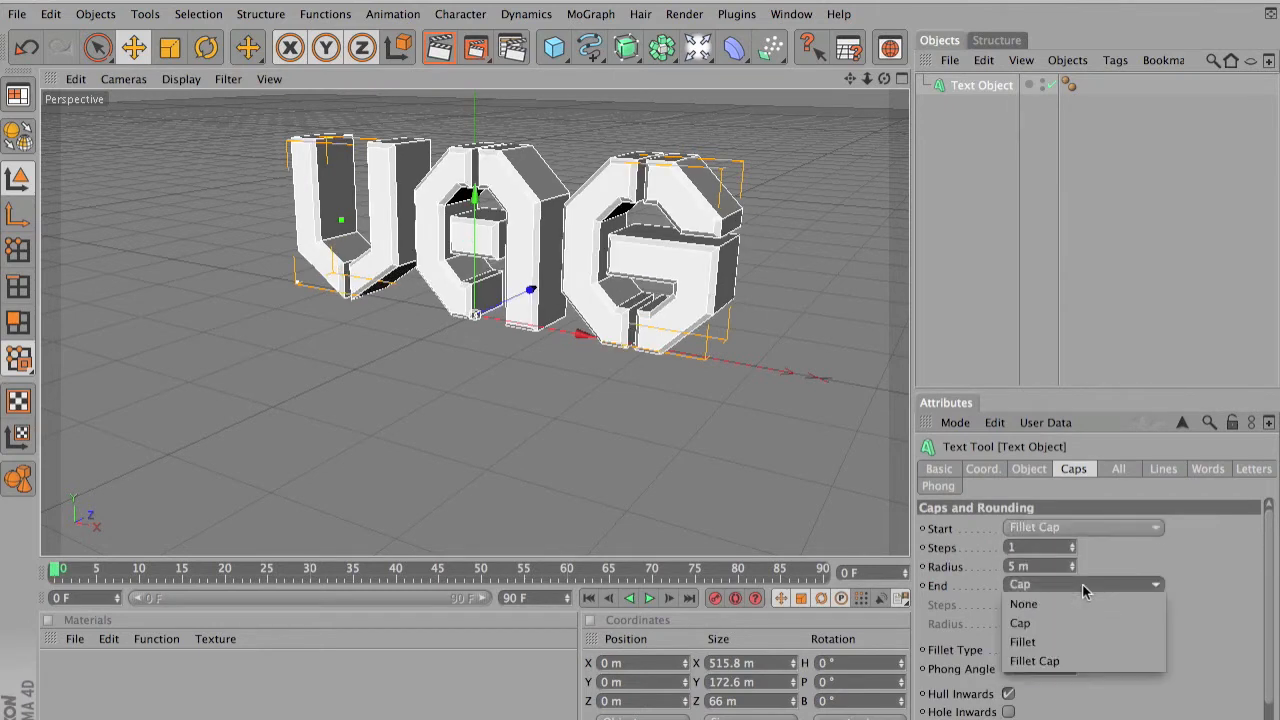
left_click(1089, 662)
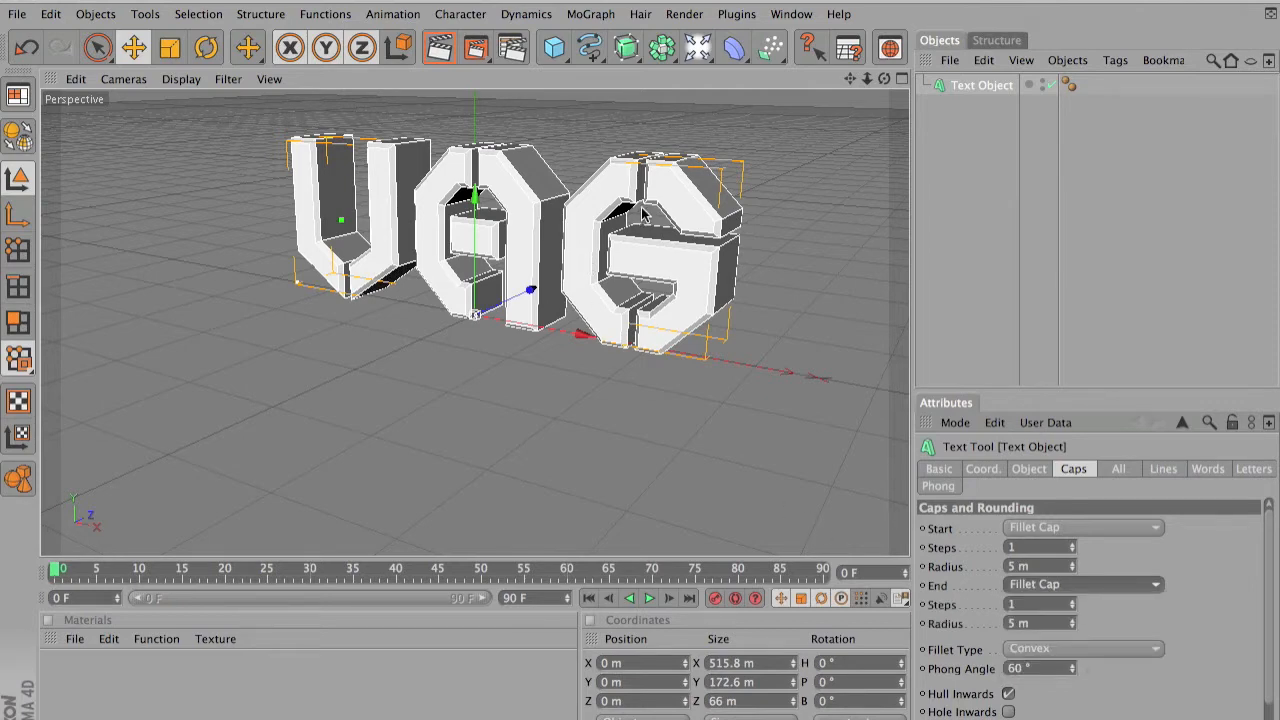
scroll(684, 256, "up", 10)
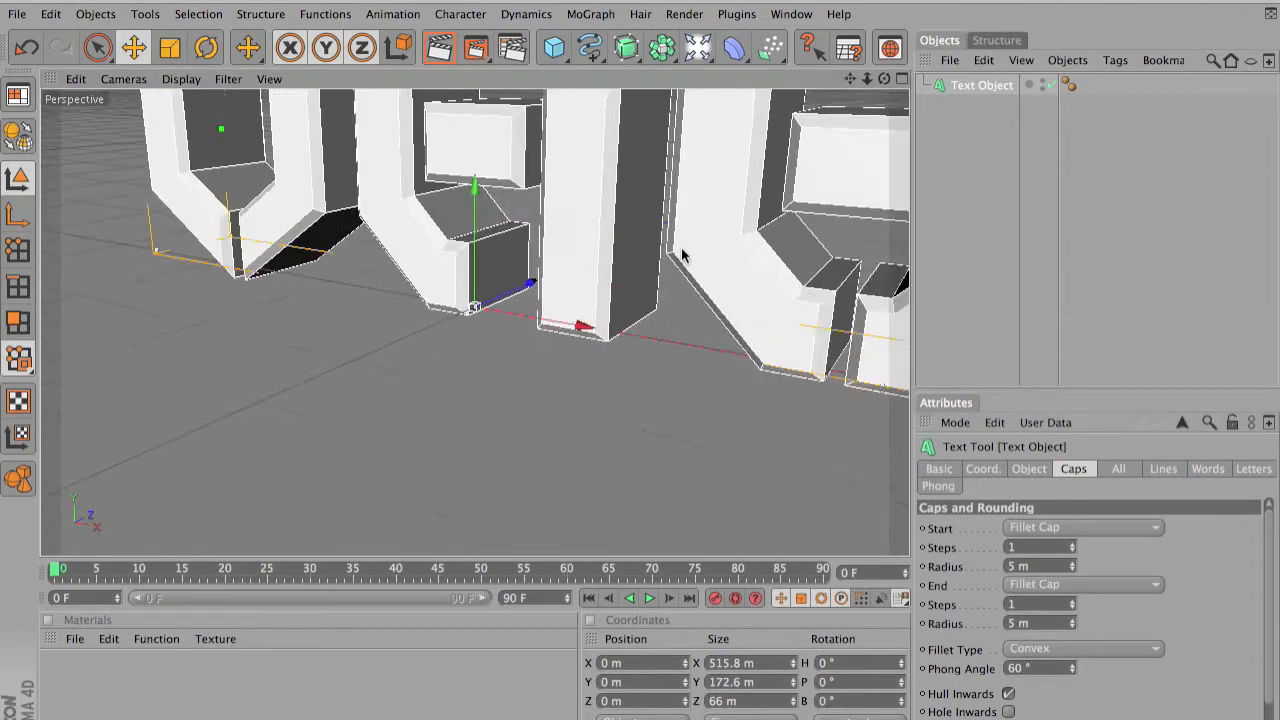
scroll(684, 256, "up", 3)
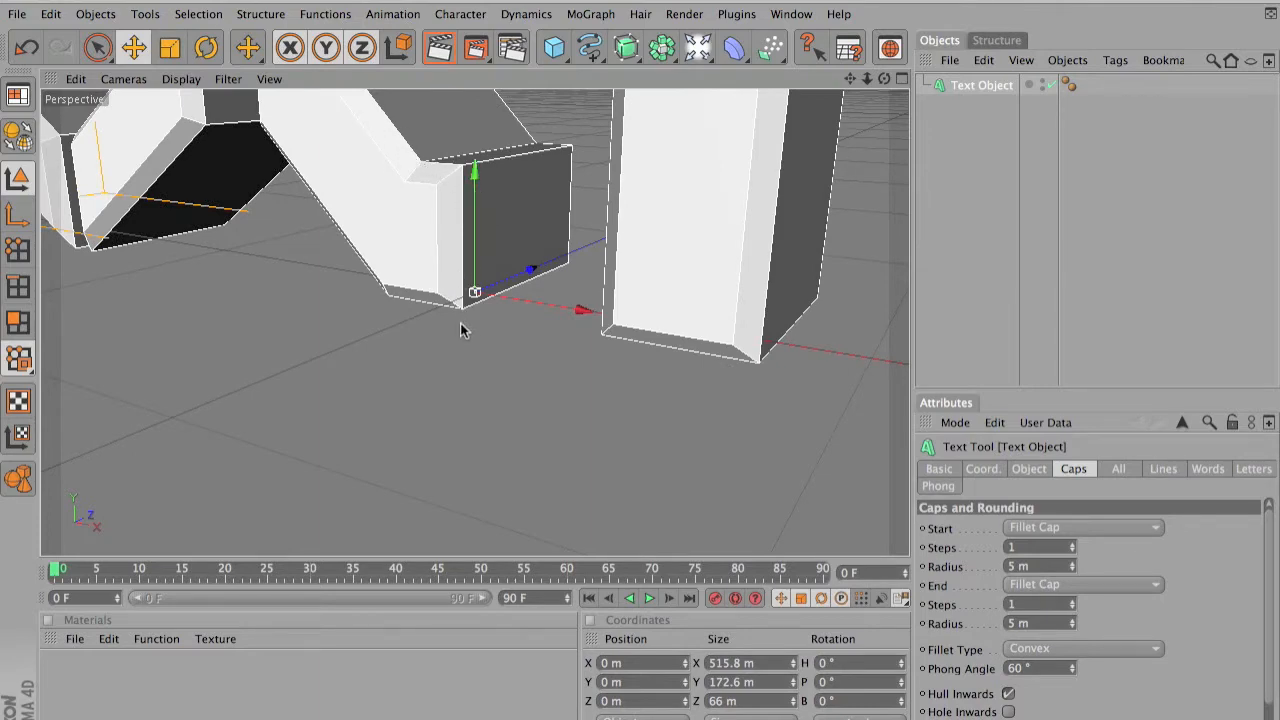
Test-render the whole VAG text in the perspective view and centre the text in the view
scroll(460, 330, "down", 10)
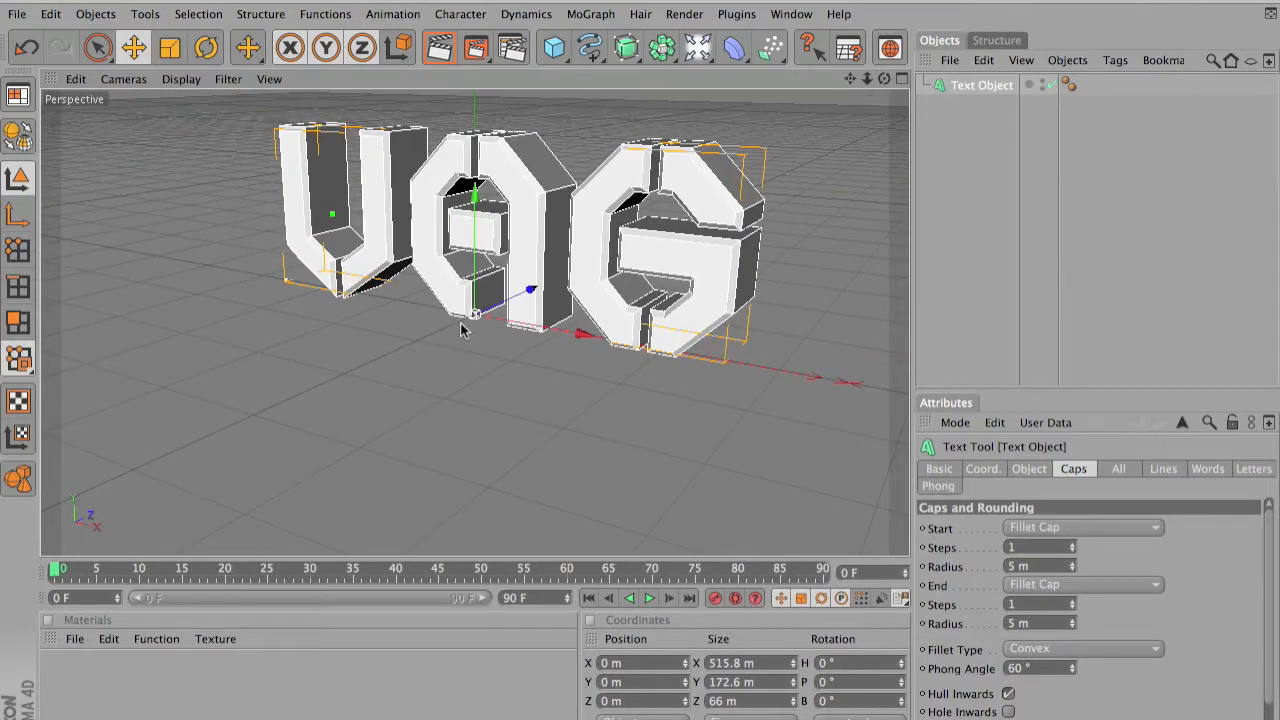
left_click(441, 55)
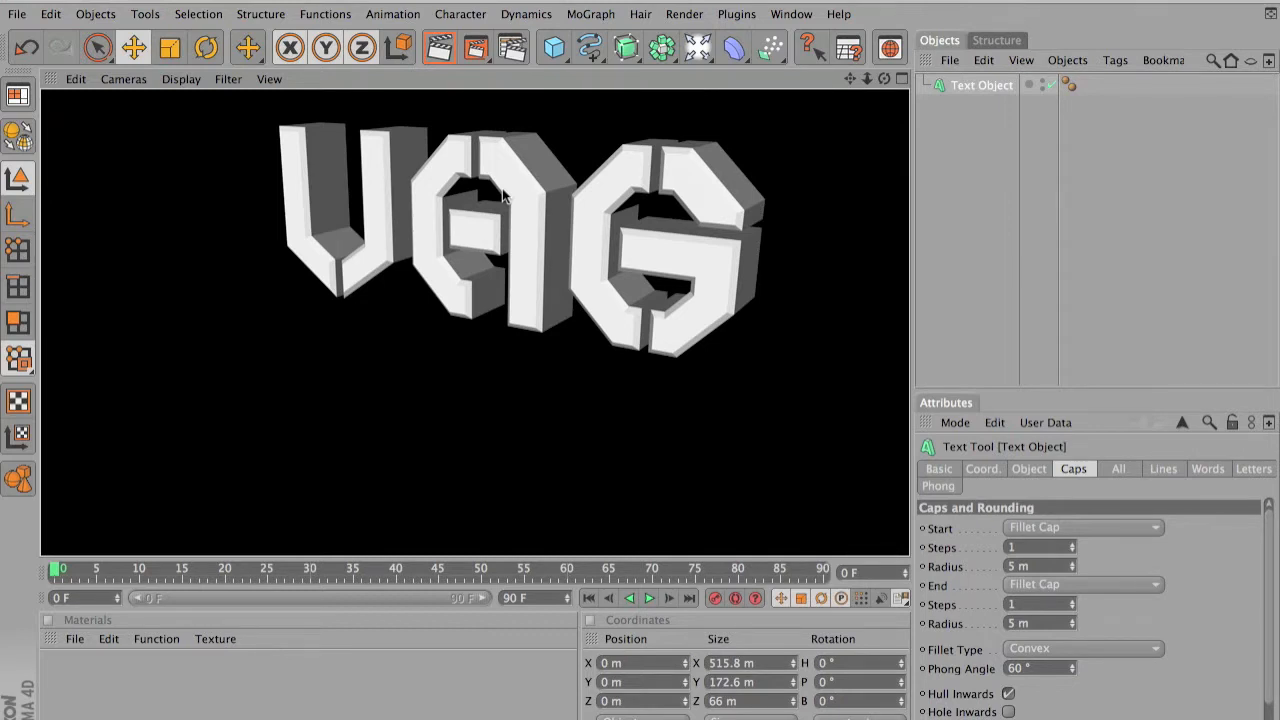
left_click(492, 262)
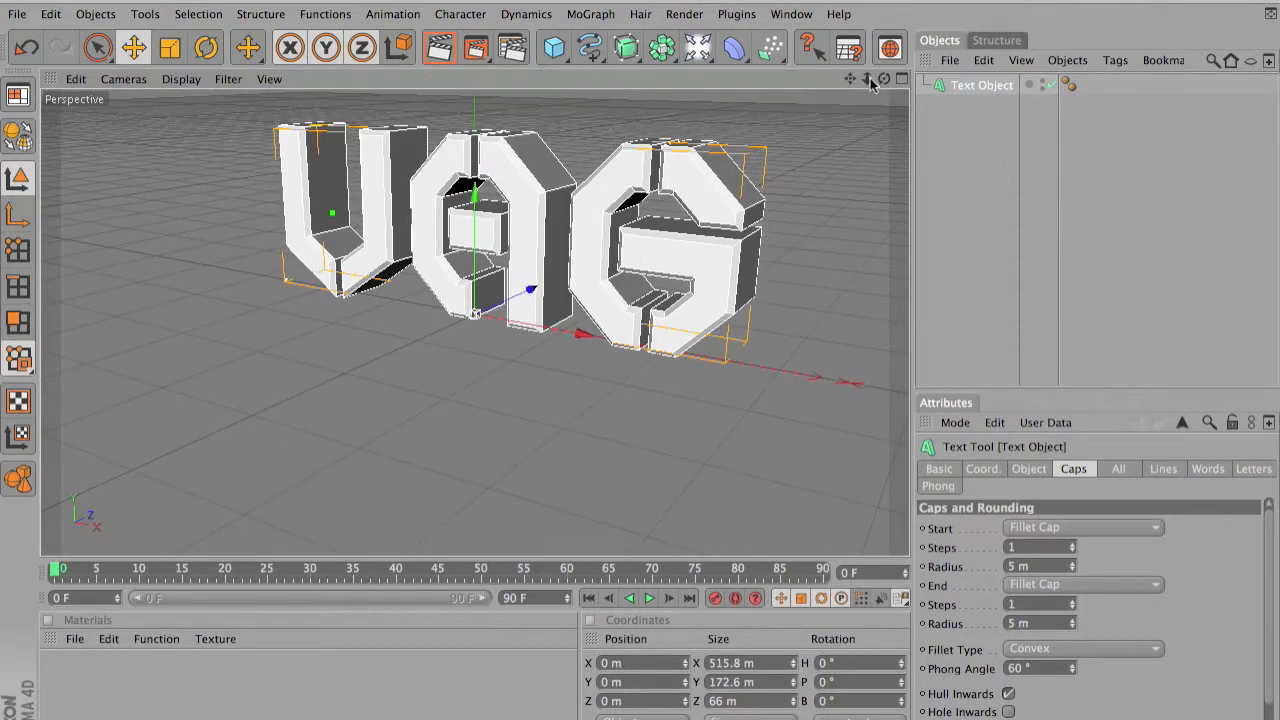
left_click_drag(851, 79, 851, 114)
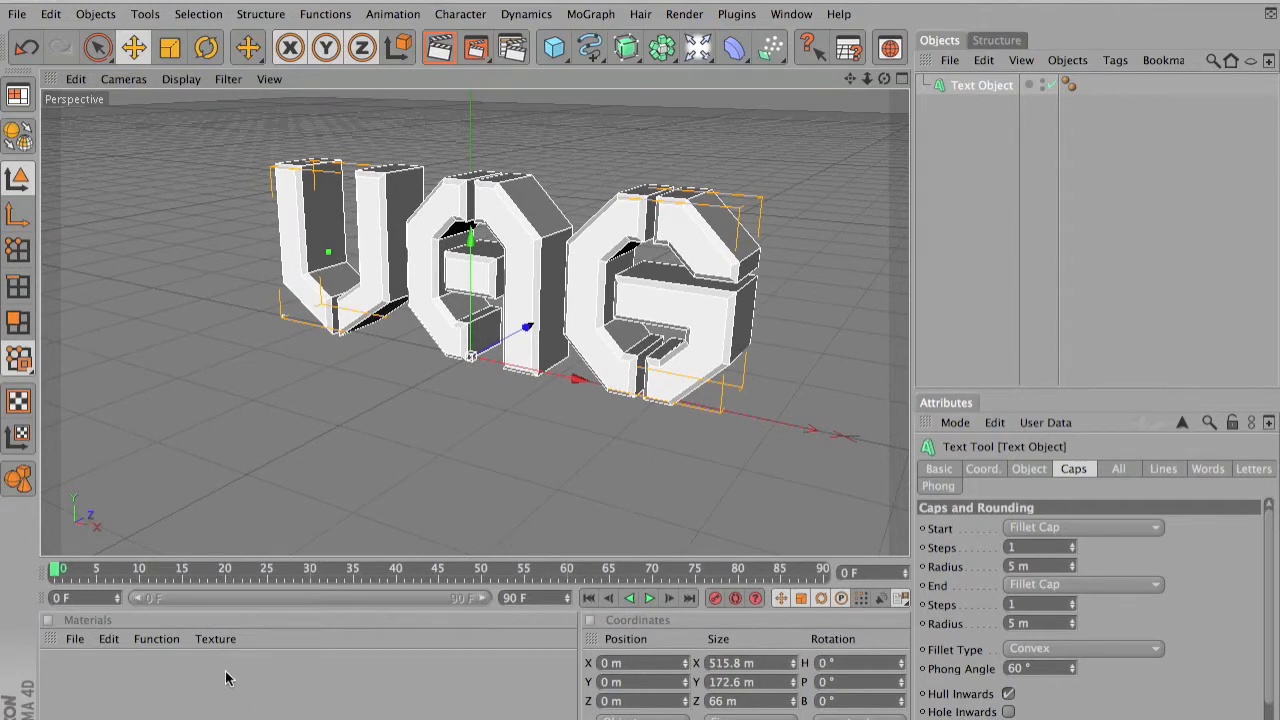
Add a Floor object under the text and scale it to about 12.68 in X and 14.45 in Z
left_click(696, 50)
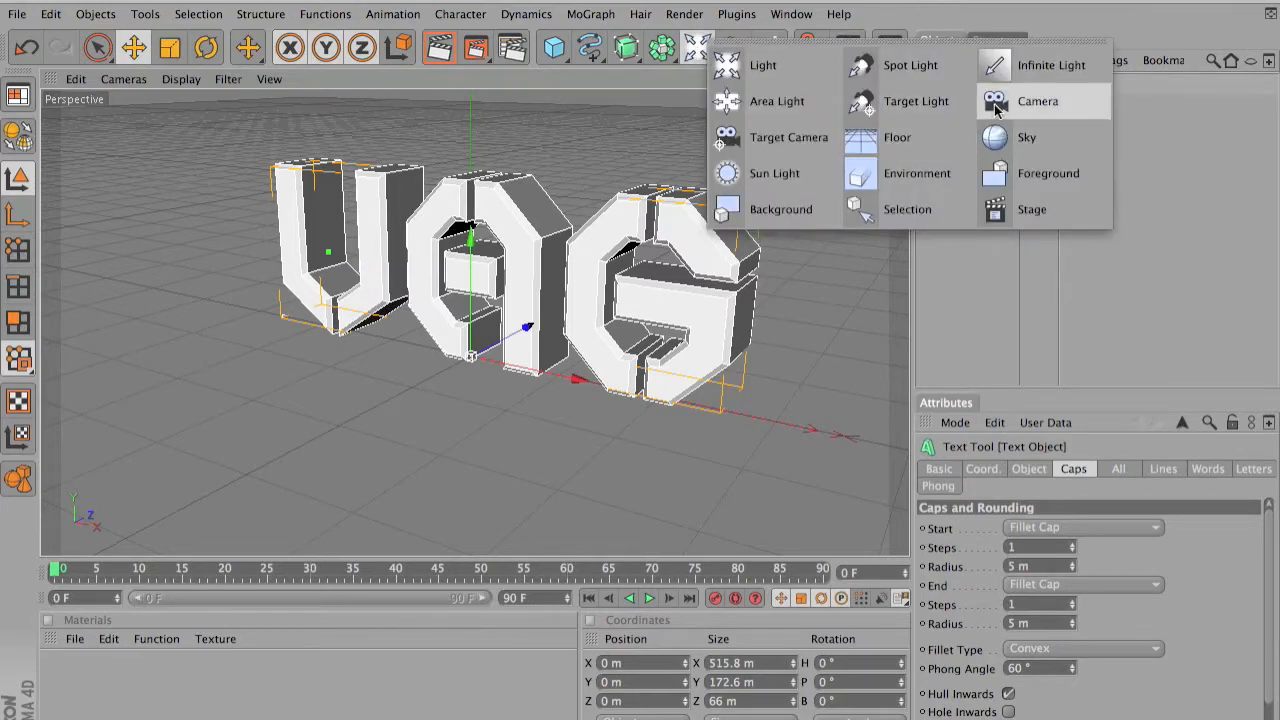
left_click(895, 137)
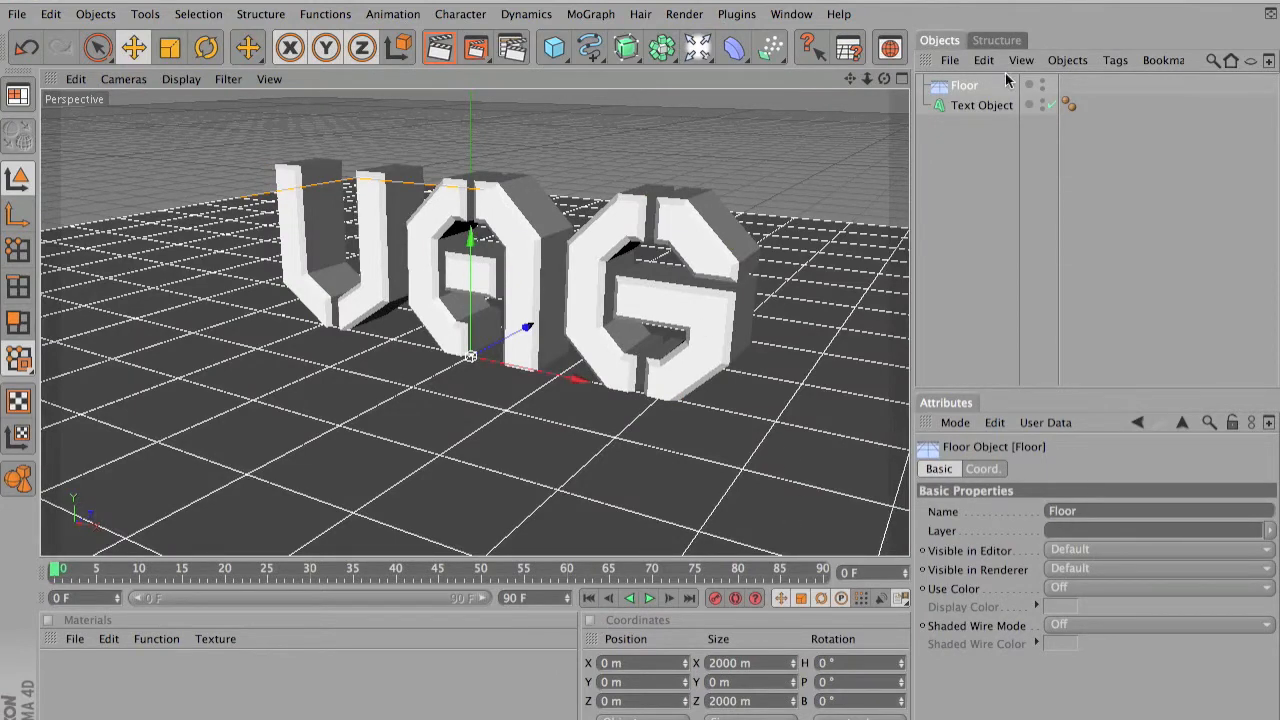
left_click(972, 469)
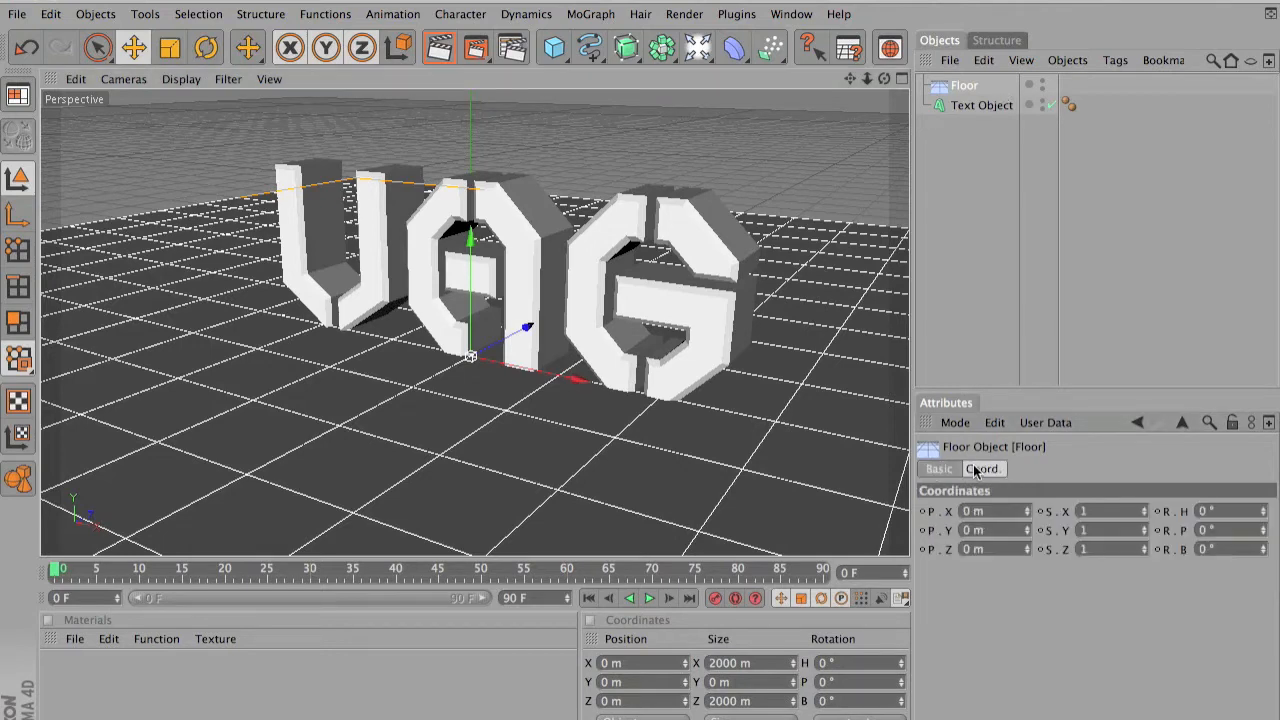
key("o")
scroll(684, 431, "down", 10)
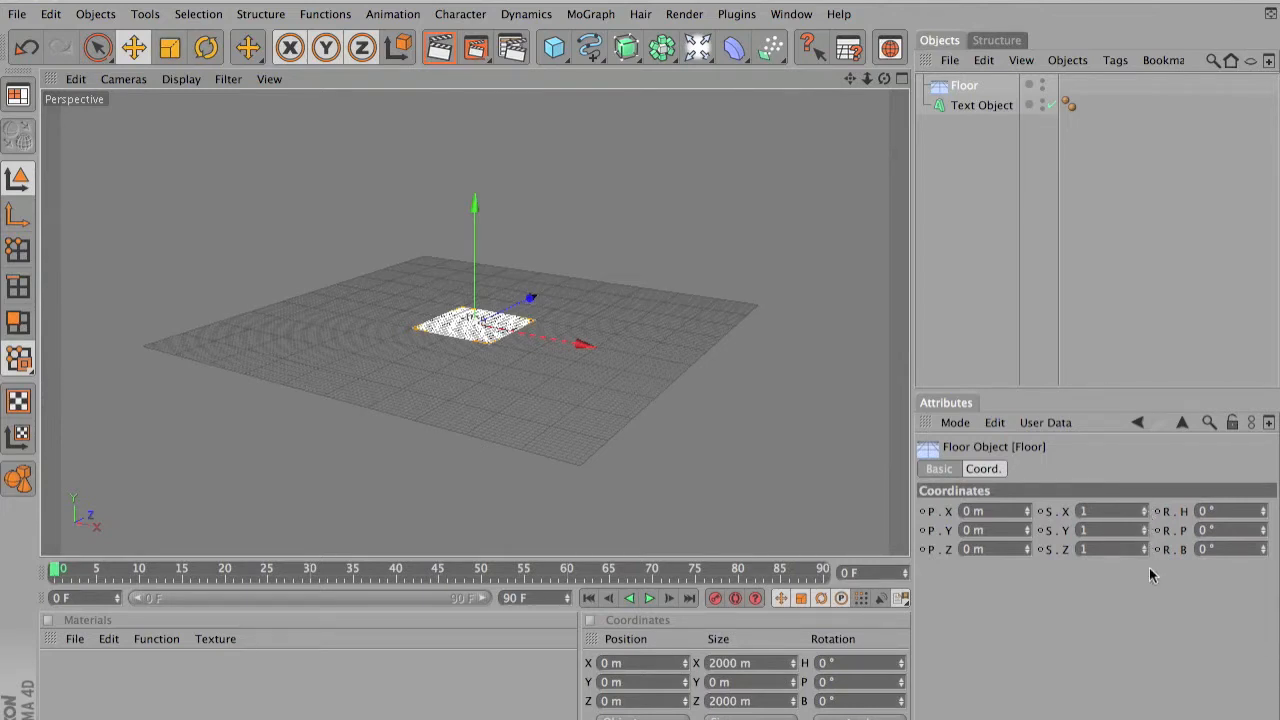
left_click_drag(1145, 514, 1233, 514)
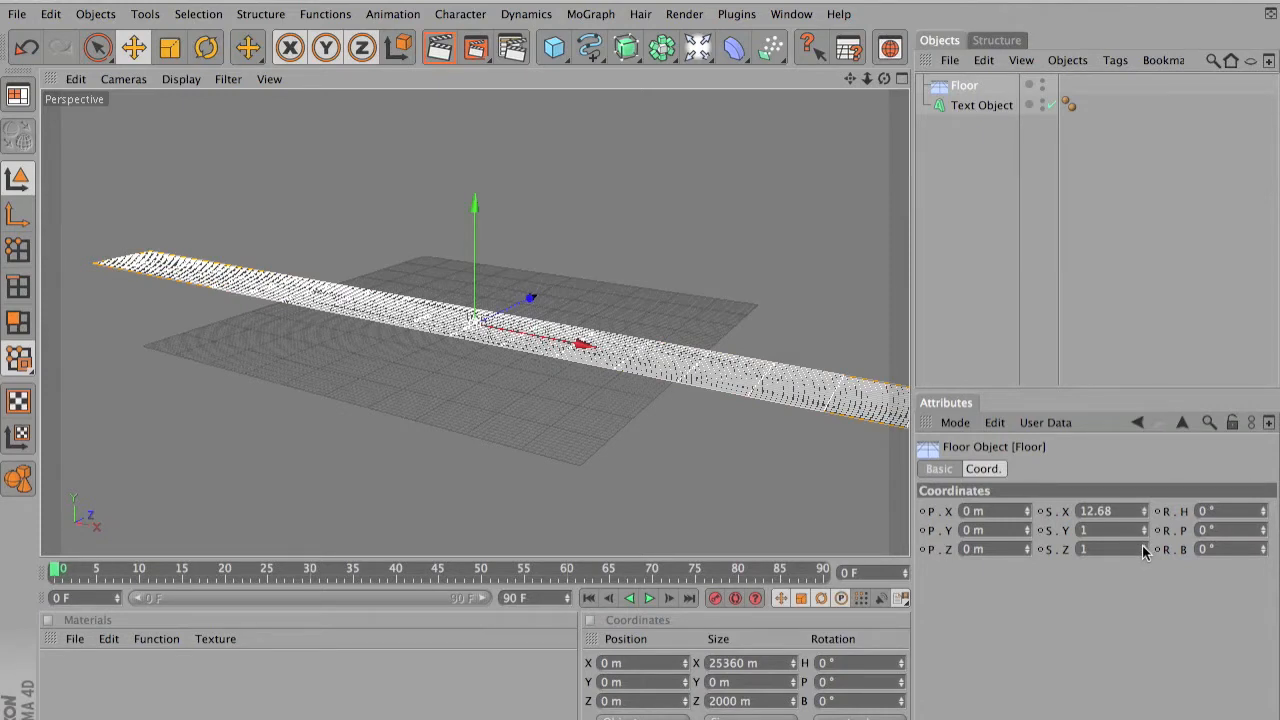
mouse_move(1145, 553)
left_mouse_down()
mouse_move(1170, 545)
mouse_move(1142, 549)
left_mouse_up()
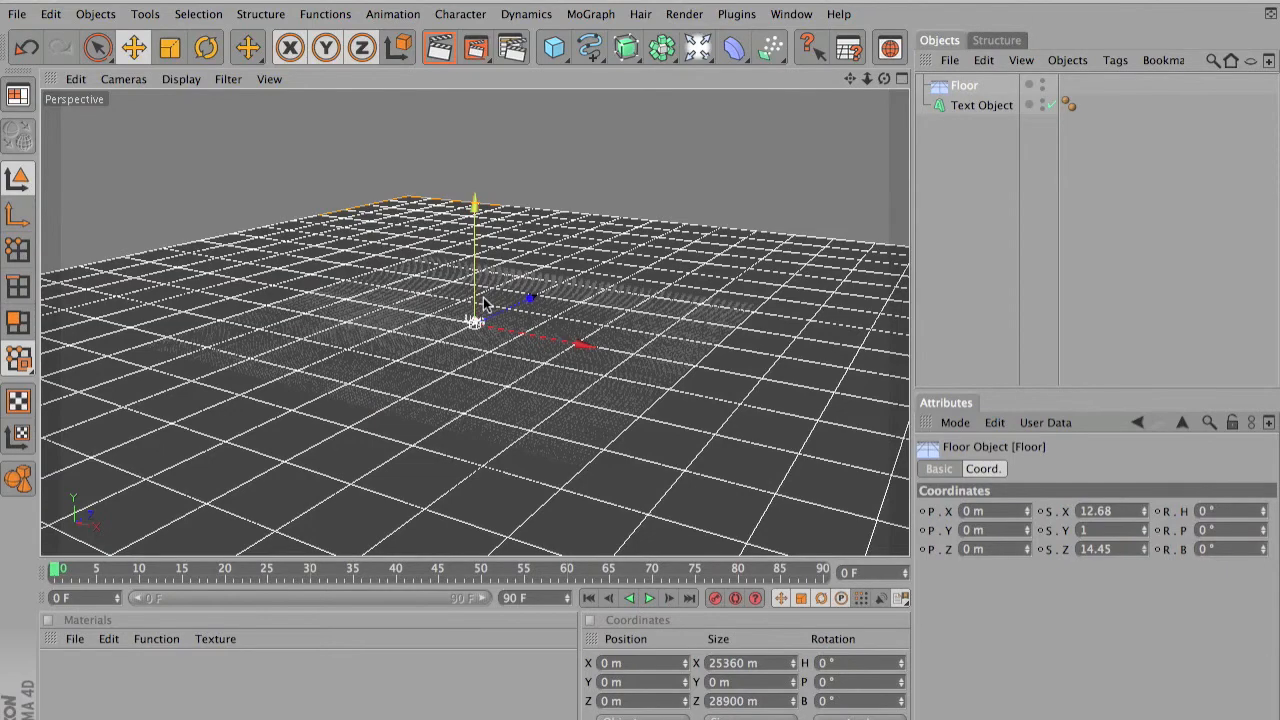
scroll(484, 304, "up", 10)
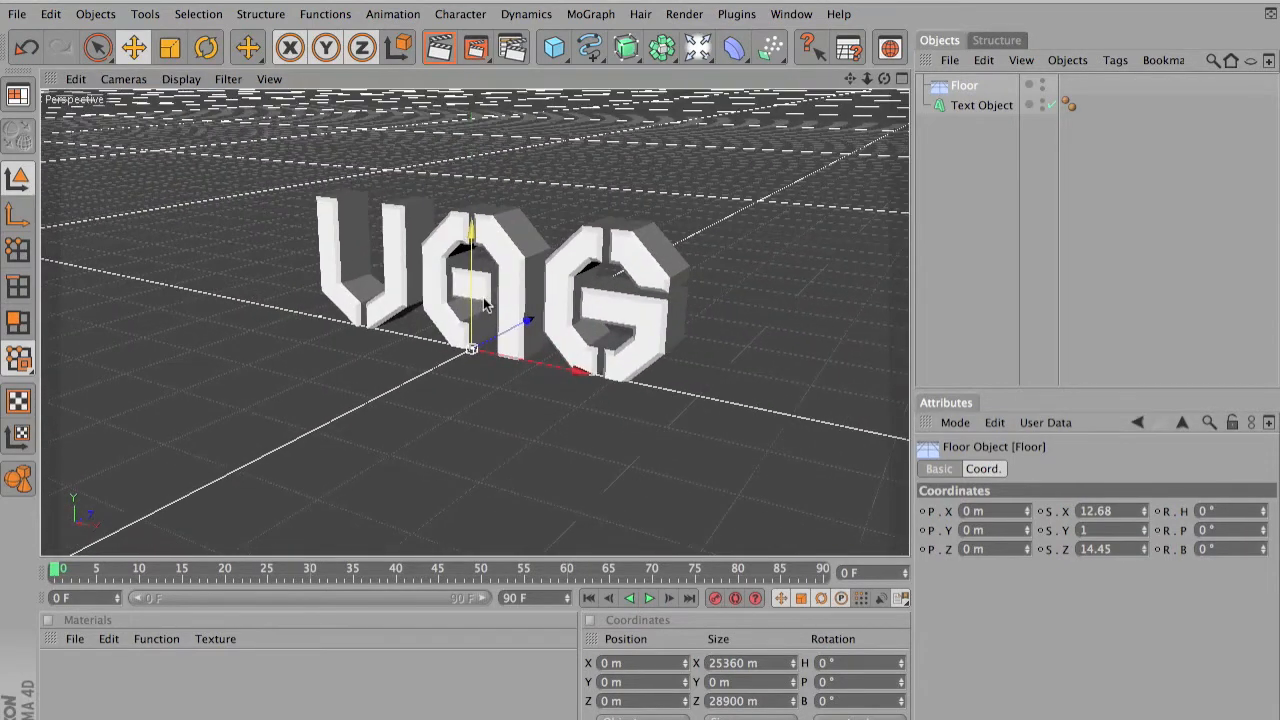
Try an omni light at about Y 225 m, Z -223 m with a test render of the text, and delete the light
left_click(698, 47)
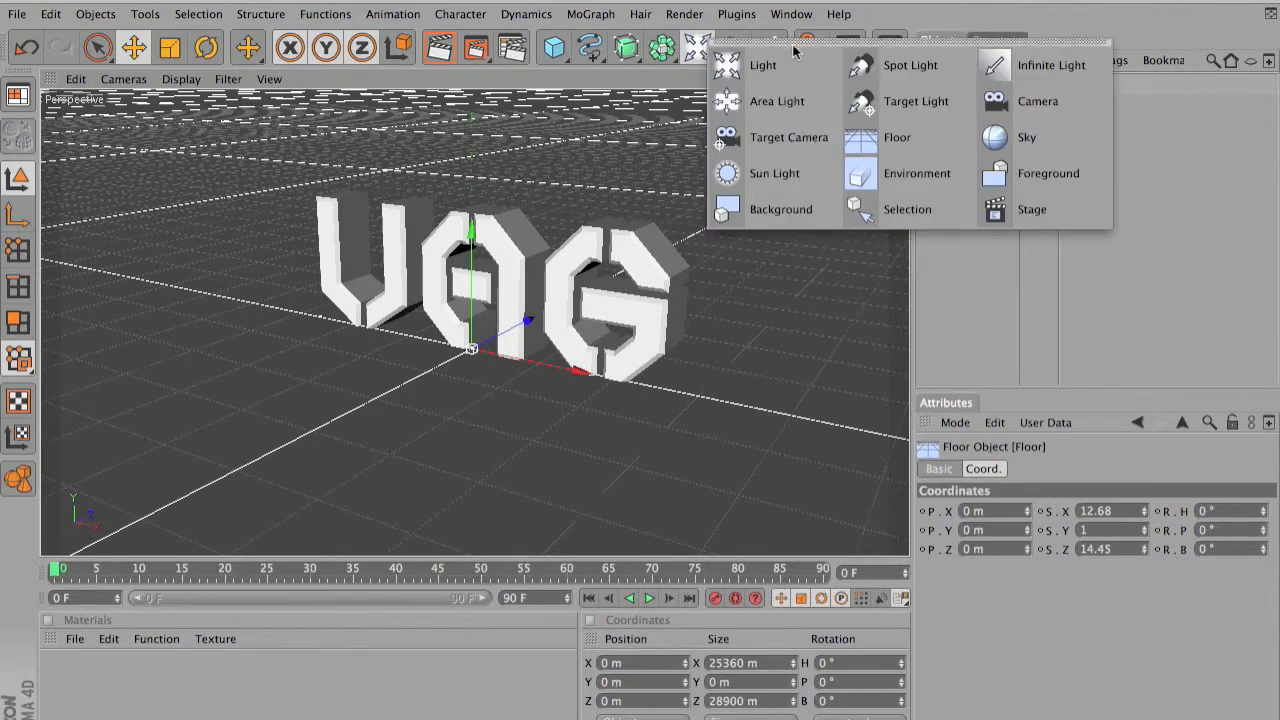
left_click(796, 66)
left_click_drag(525, 322, 401, 147)
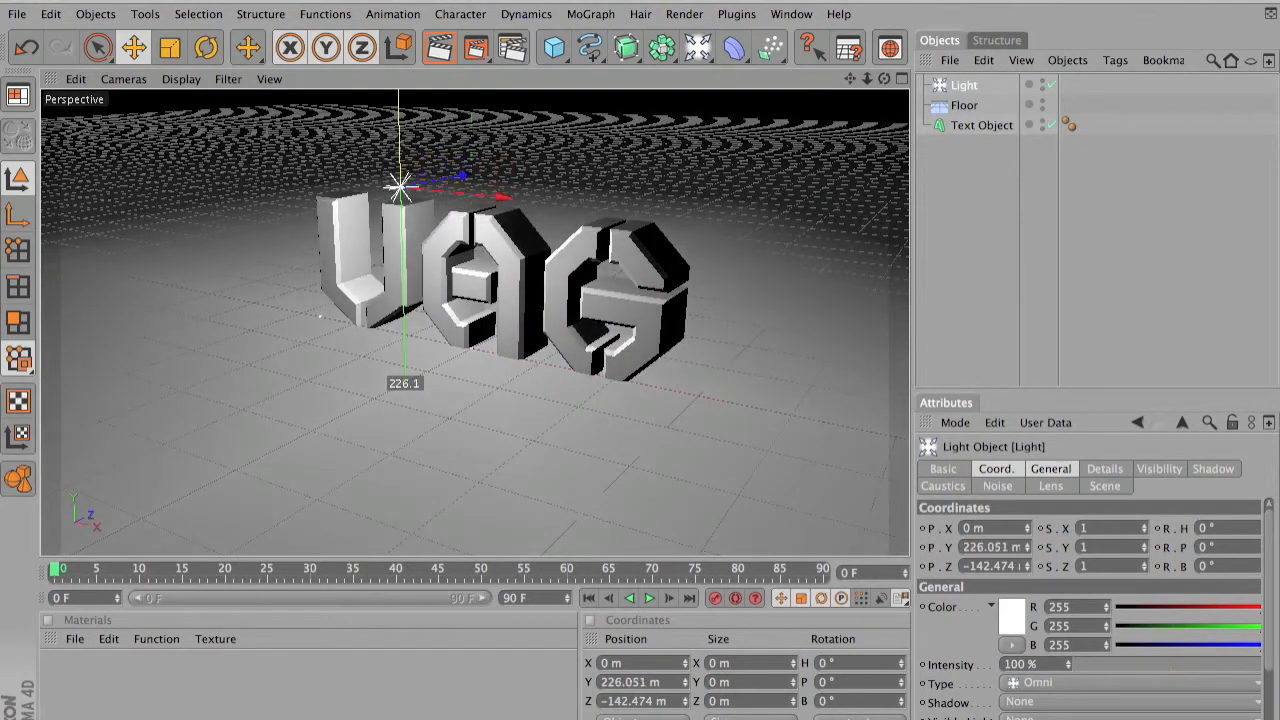
left_click_drag(457, 182, 406, 190)
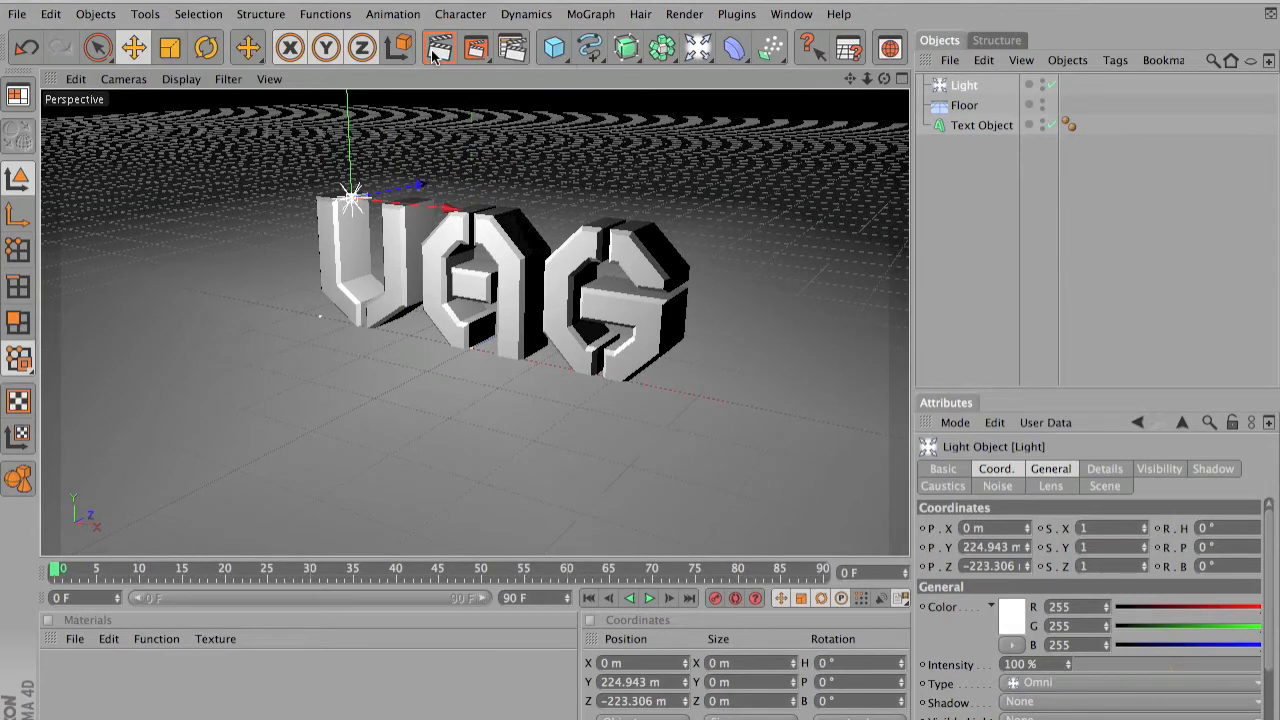
left_click(438, 50)
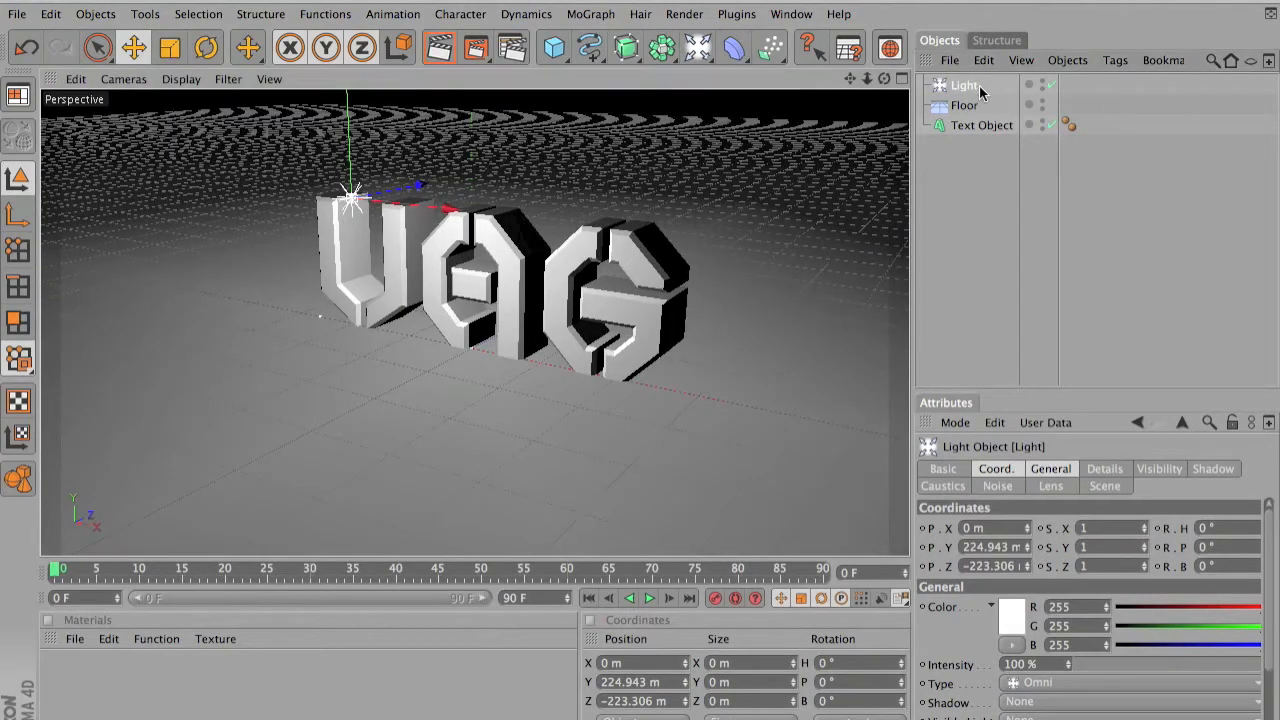
key("Delete")
Add an area light, place it at about Y 229 m and Z -135 m, and test-render the view
left_click_drag(697, 50, 752, 104)
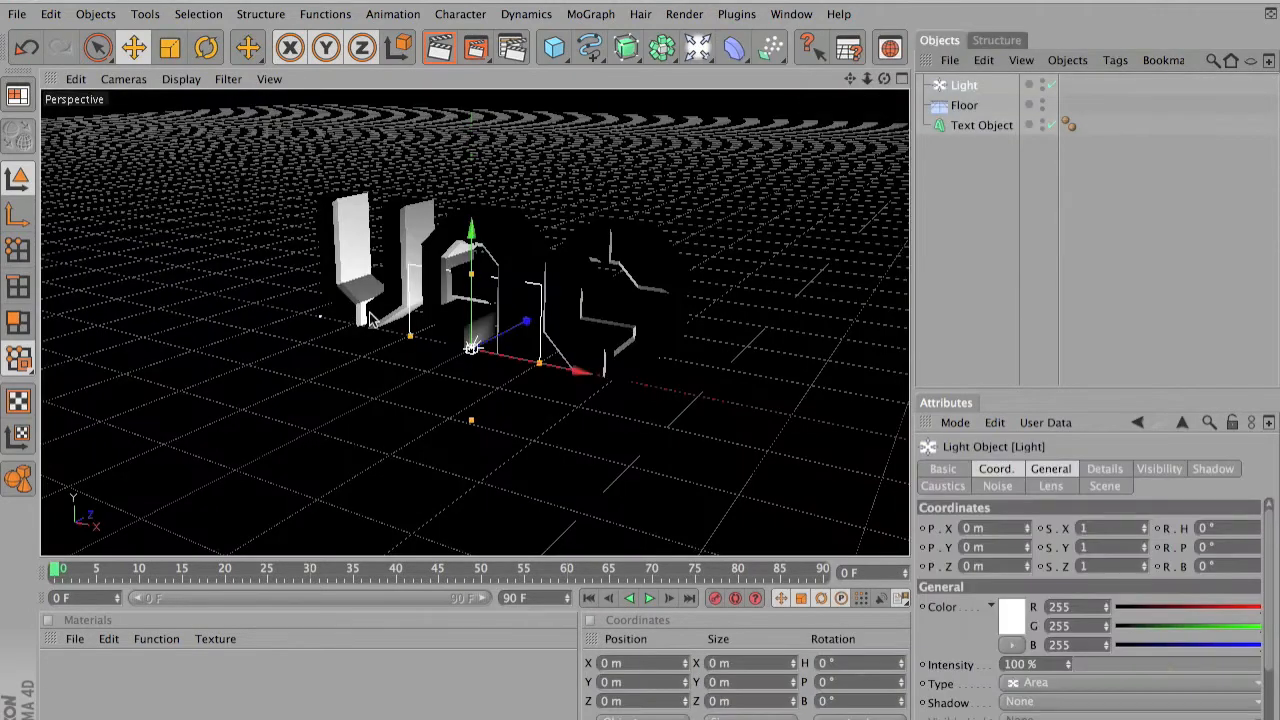
left_click_drag(525, 321, 402, 153)
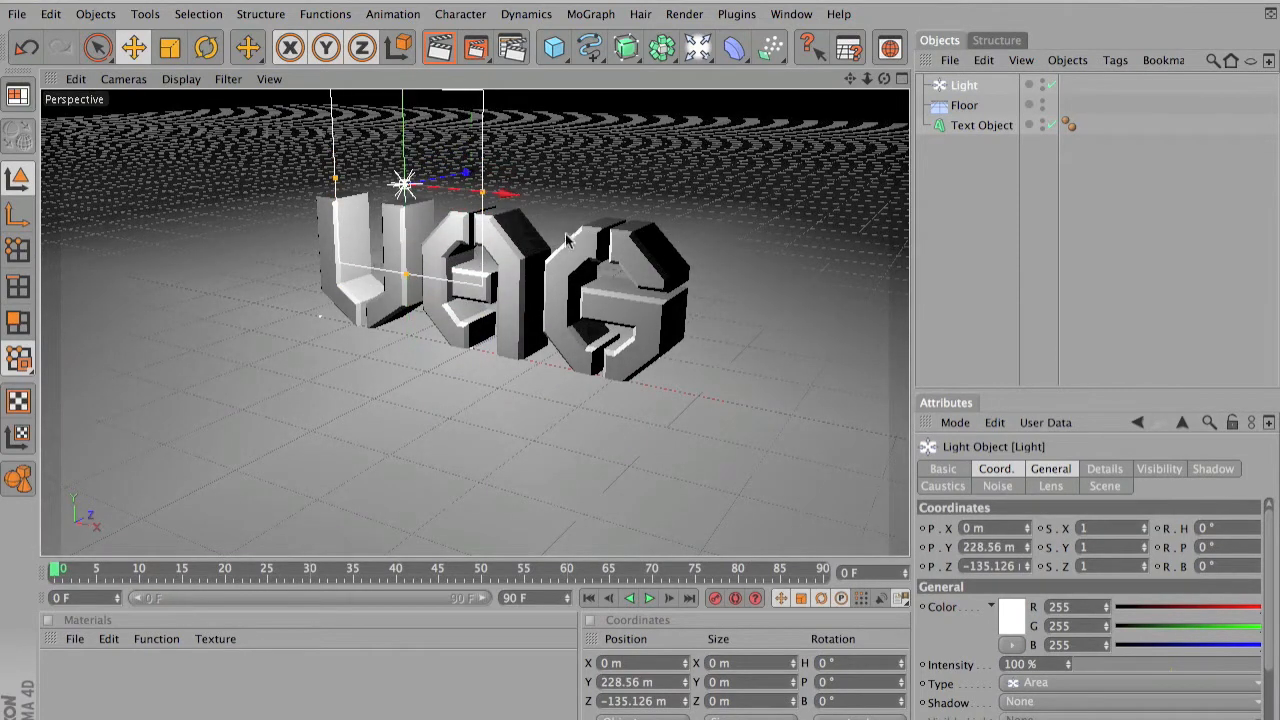
left_click(439, 48)
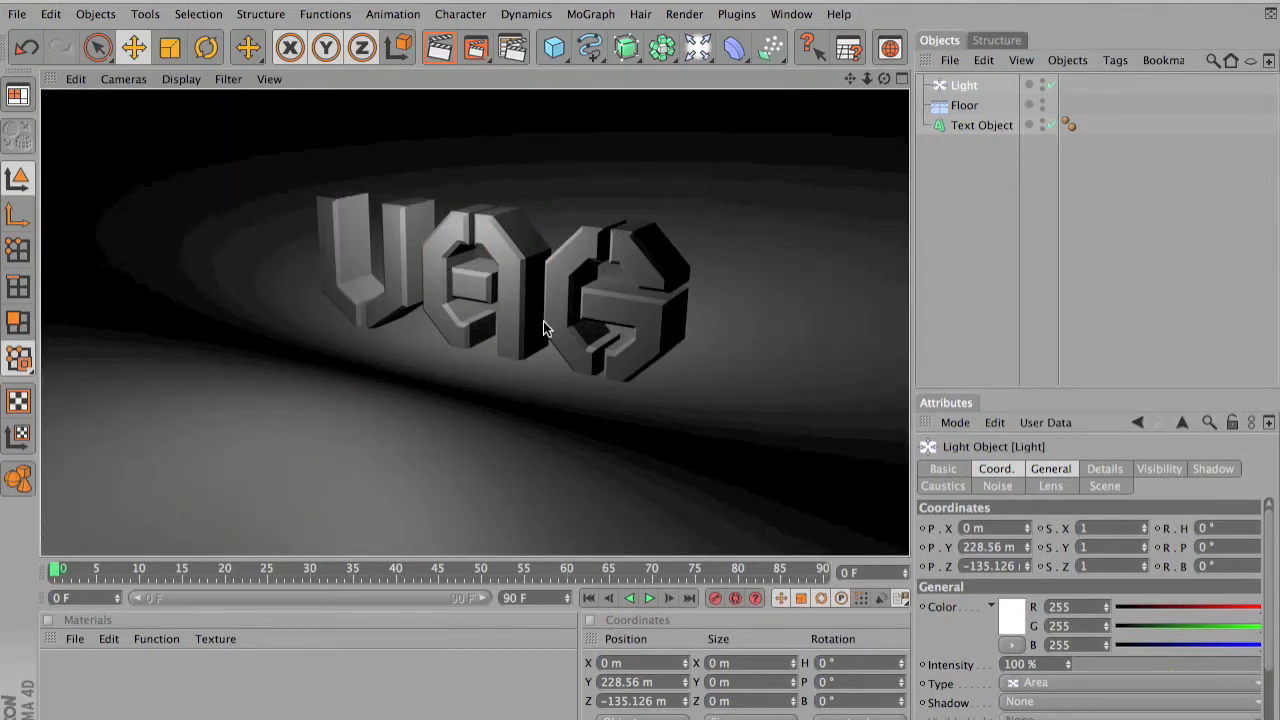
left_click(544, 147)
Reposition the area light to about Z -284 m and Y 338 m, checking the lighting with a test render
left_click_drag(470, 174, 385, 190)
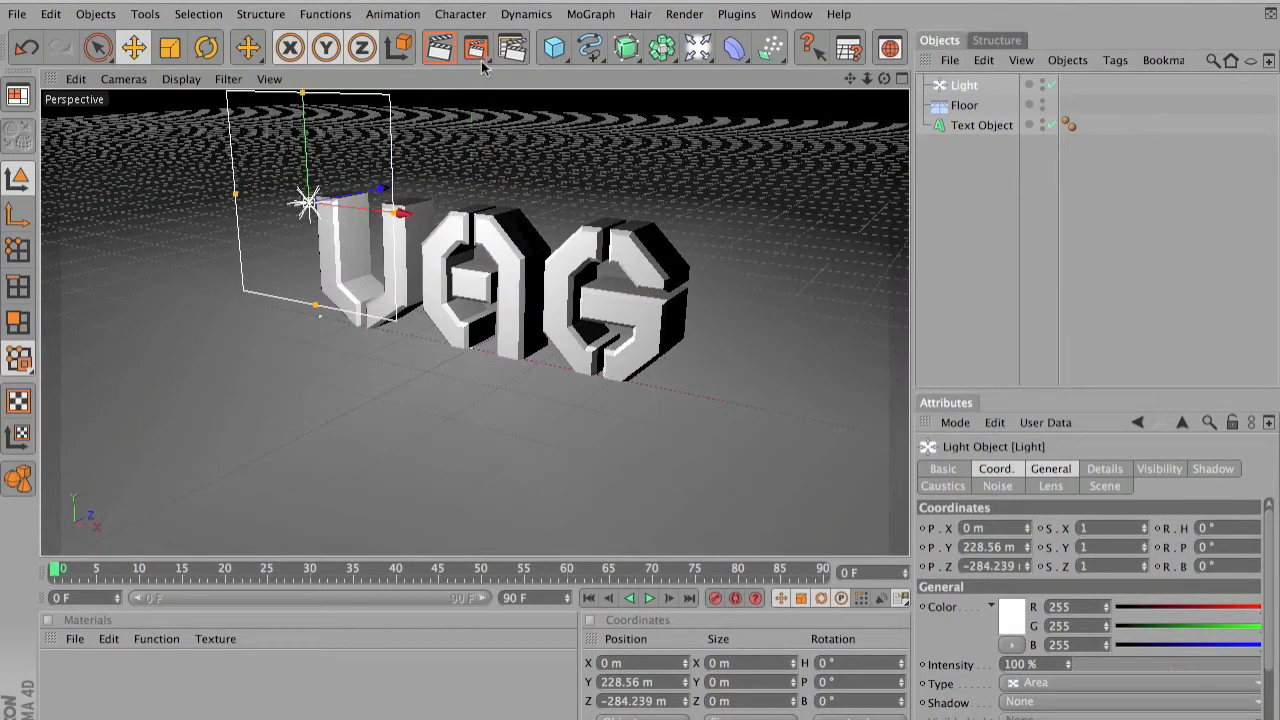
left_click(452, 50)
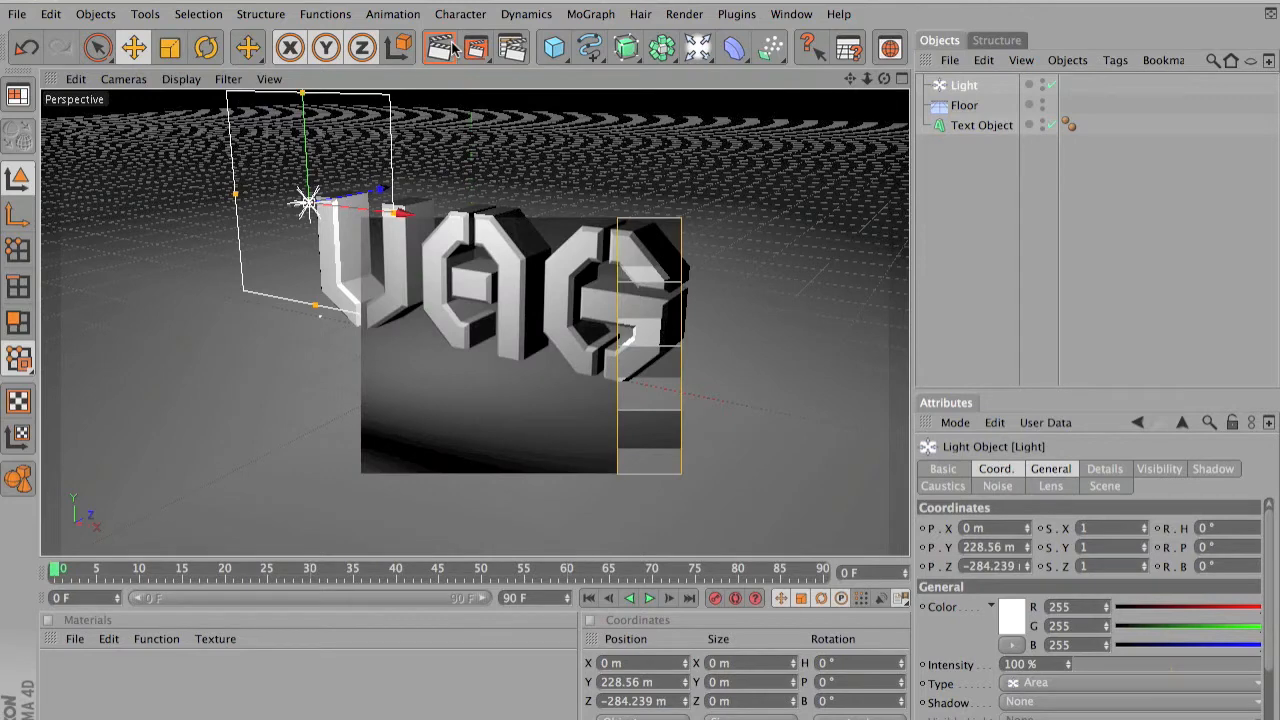
left_click(597, 264)
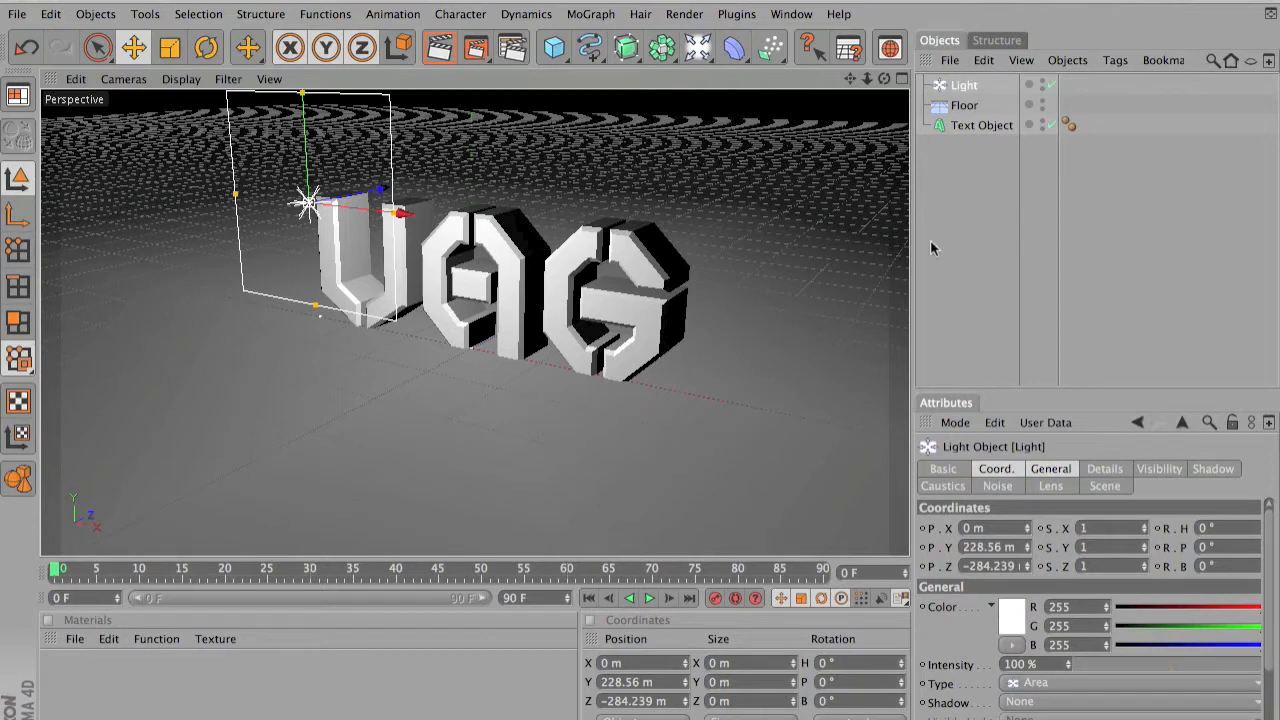
left_click_drag(305, 185, 305, 78)
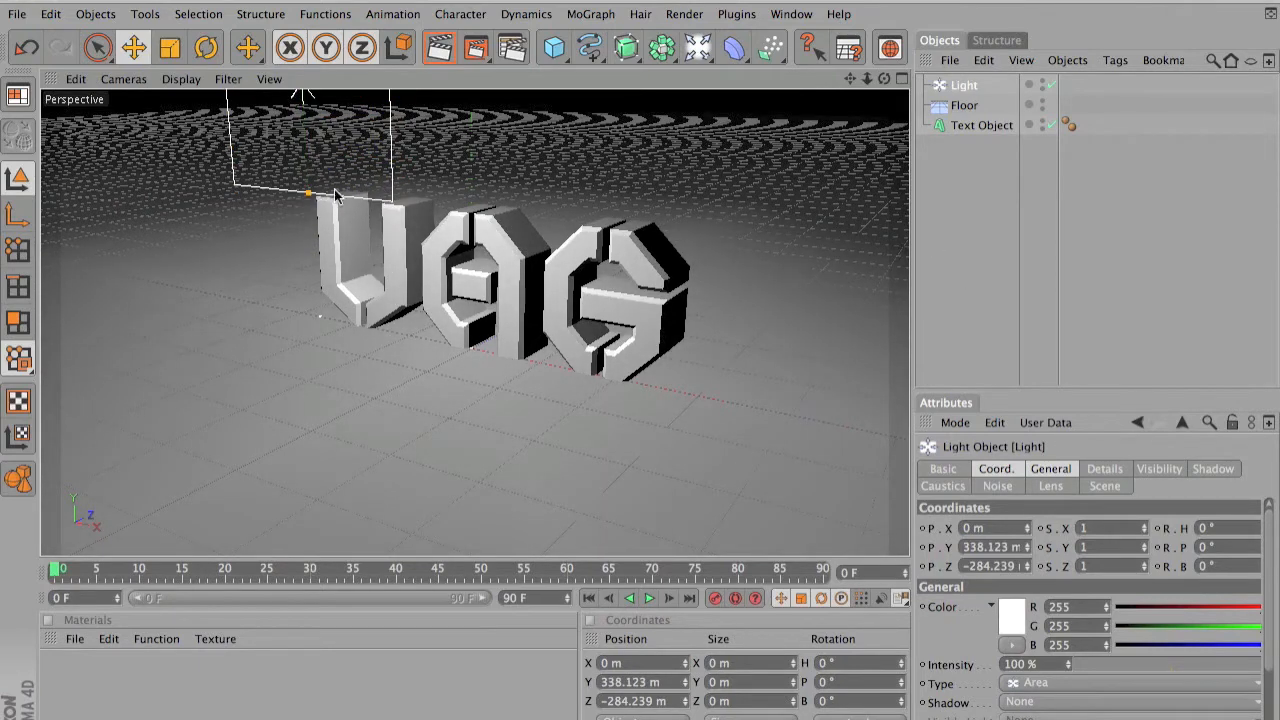
left_click(410, 675)
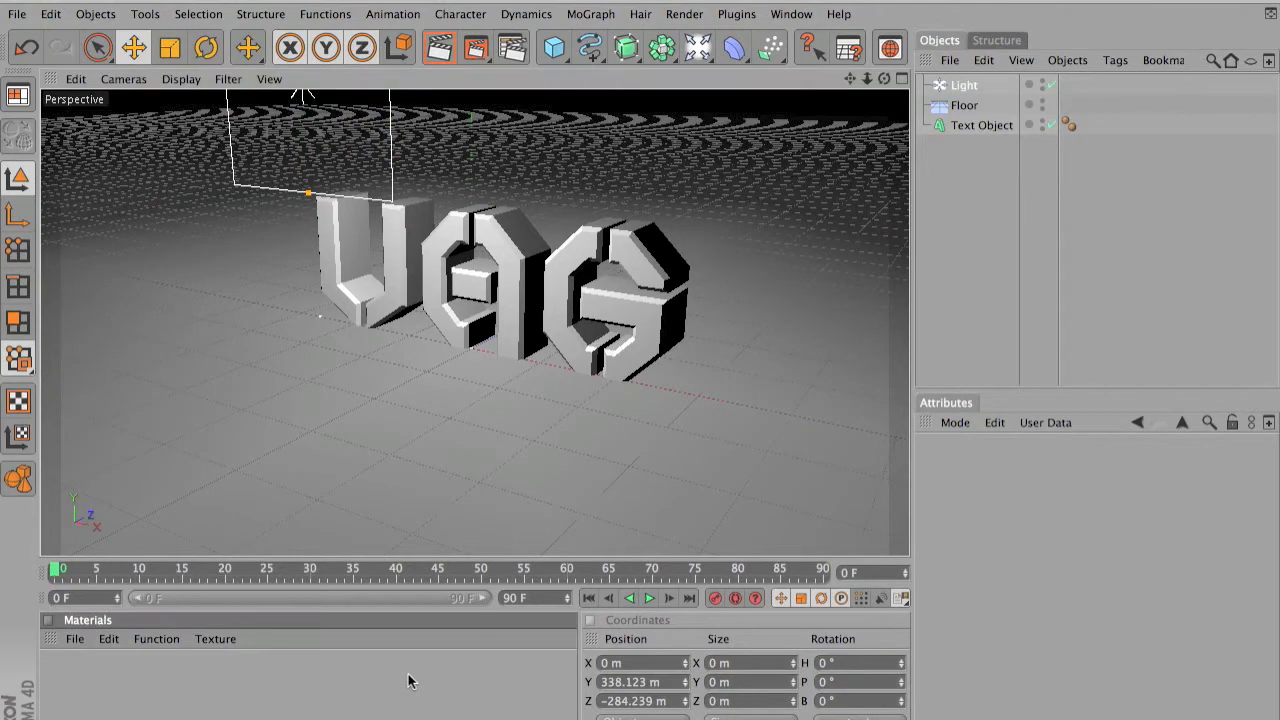
left_click(966, 110)
left_click(970, 128)
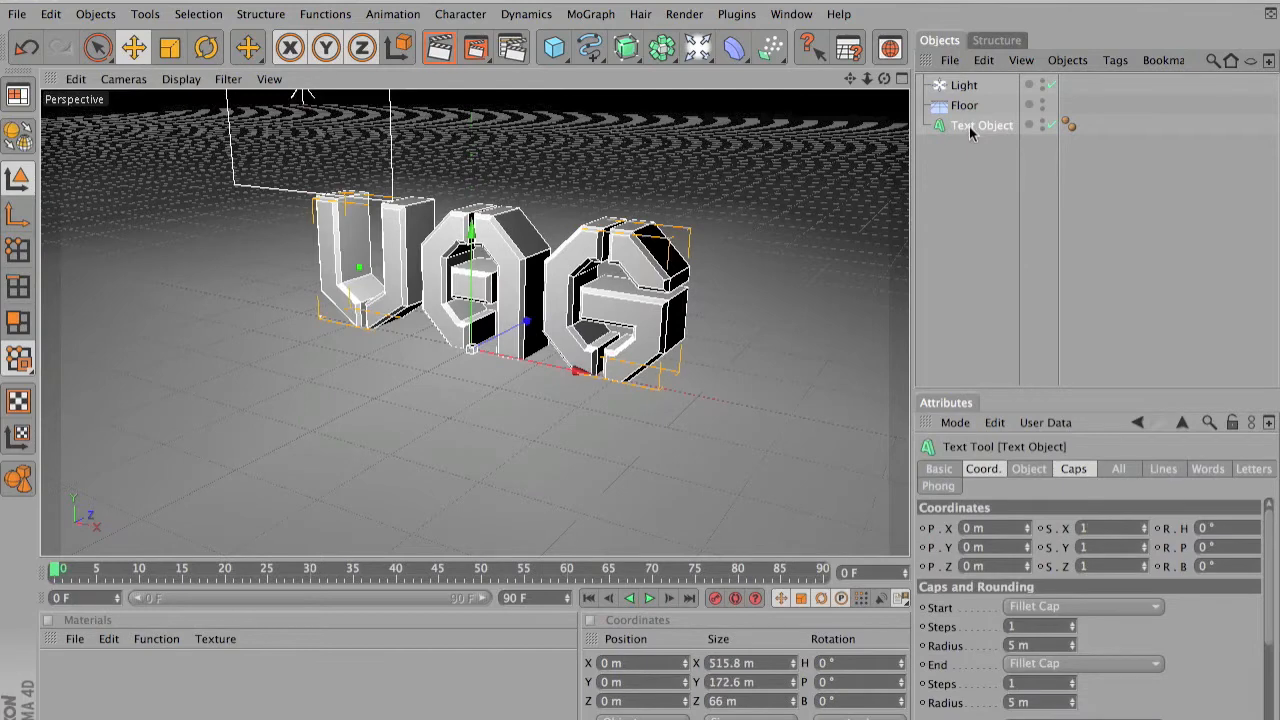
left_click(964, 187)
left_click(250, 676)
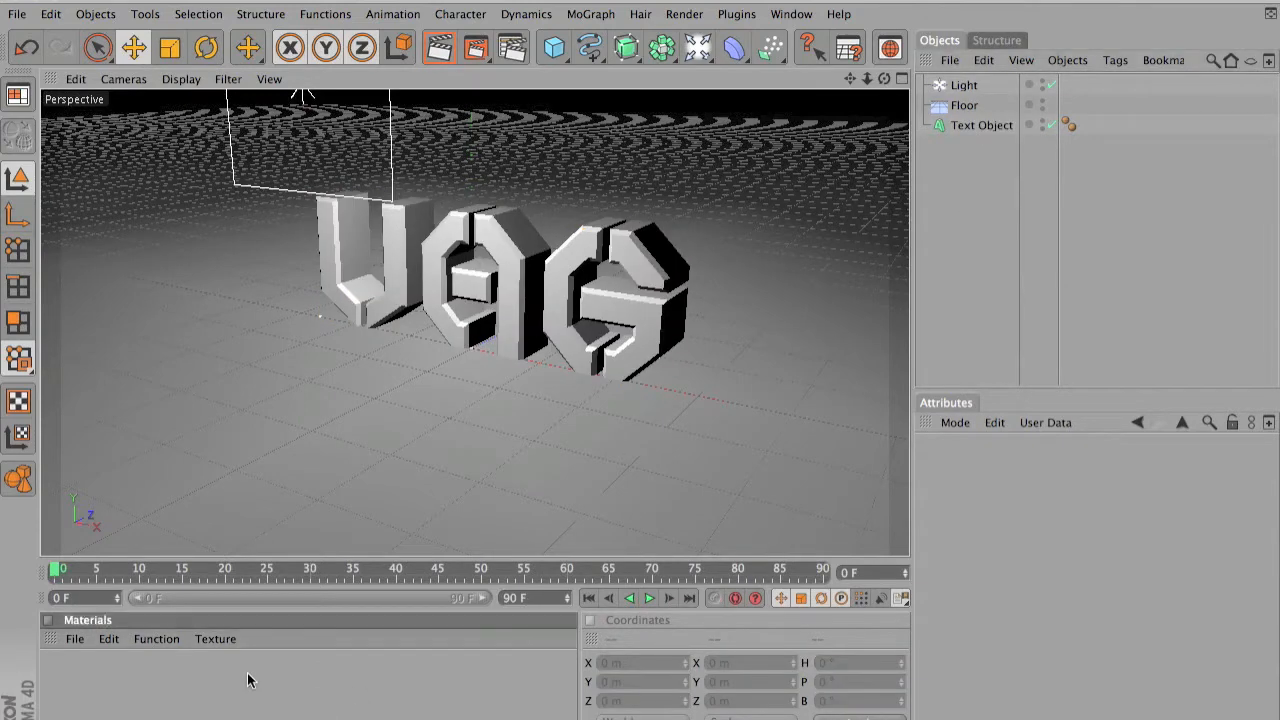
Create a new material and set its colour to dark grey, RGB 74, 74, 74
double_click(88, 681)
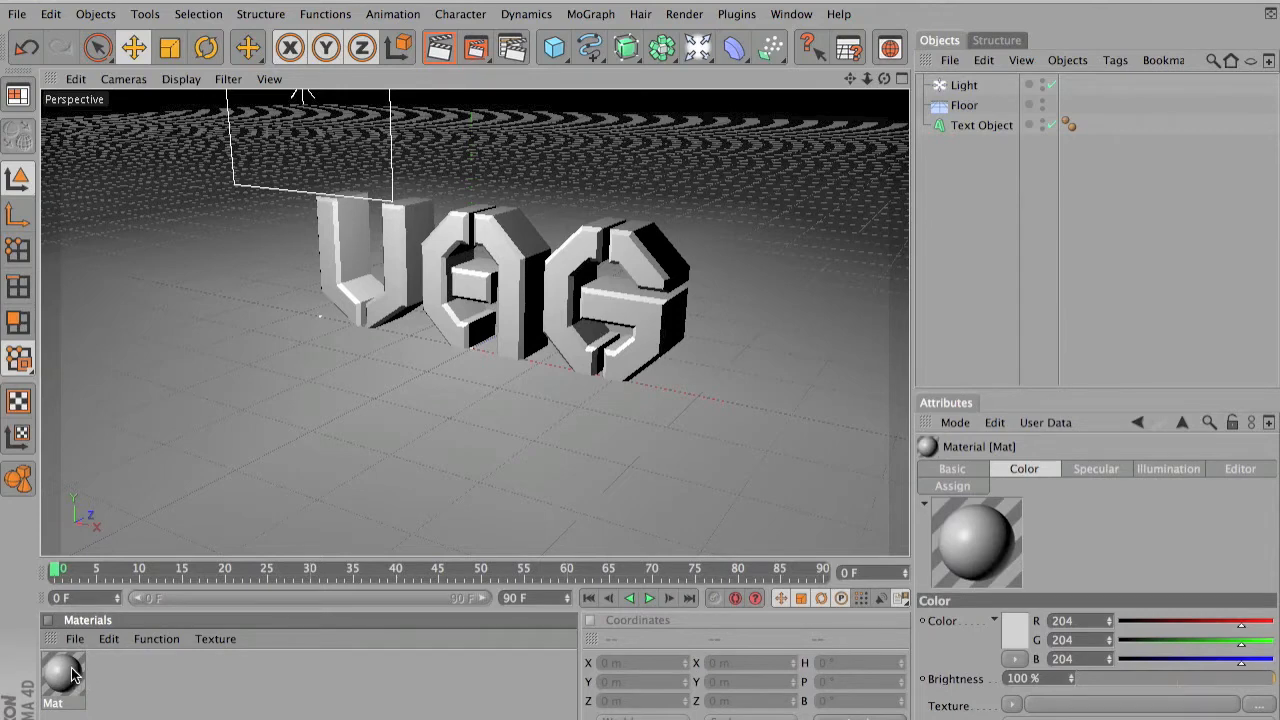
double_click(72, 676)
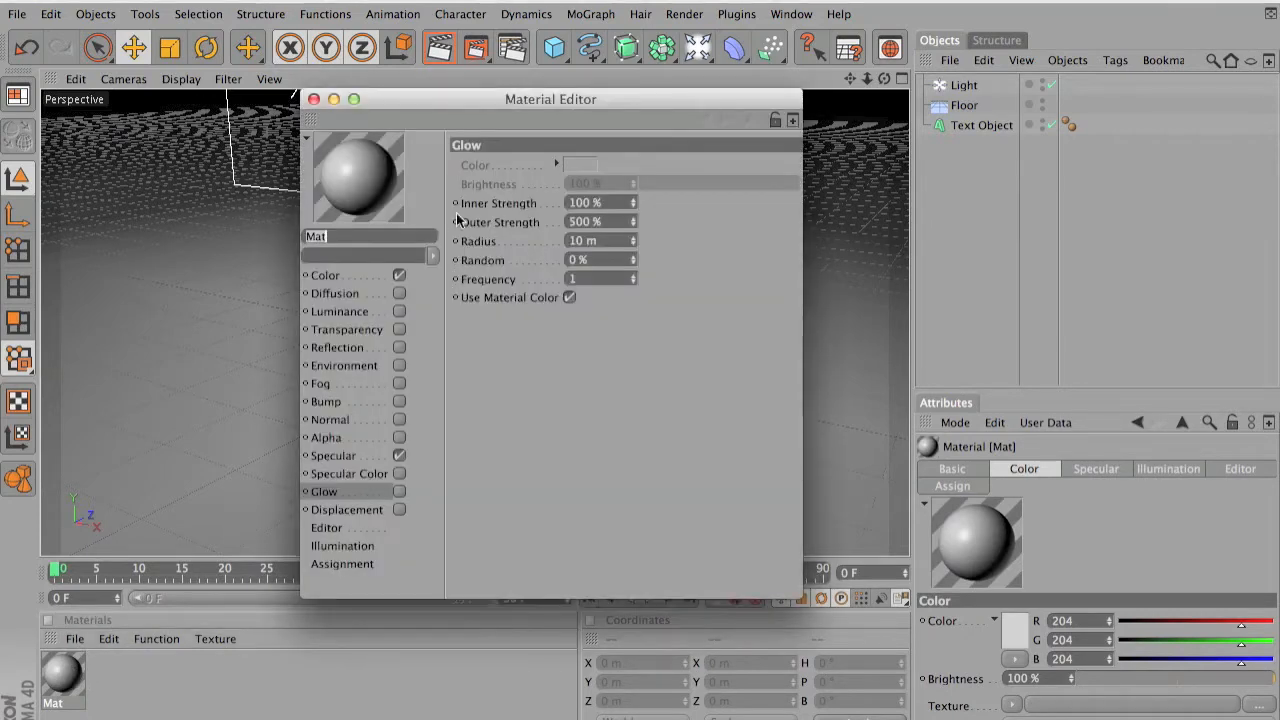
left_click(353, 278)
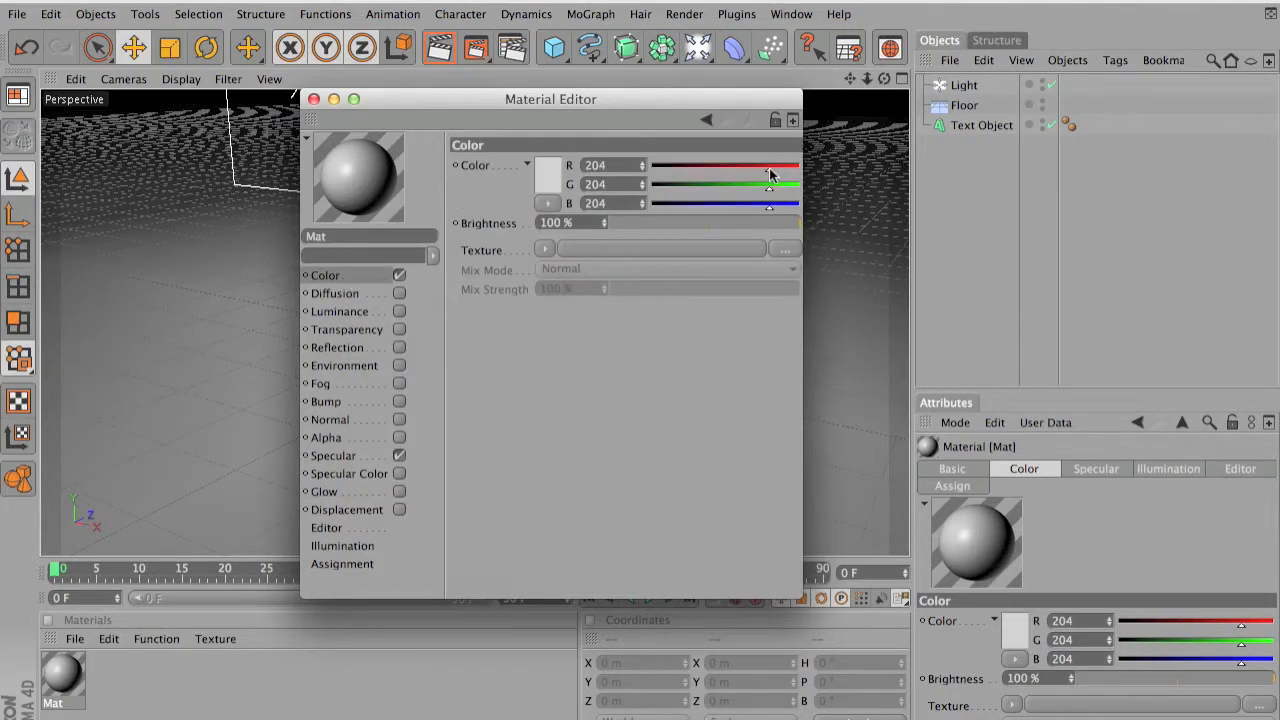
left_click(549, 174)
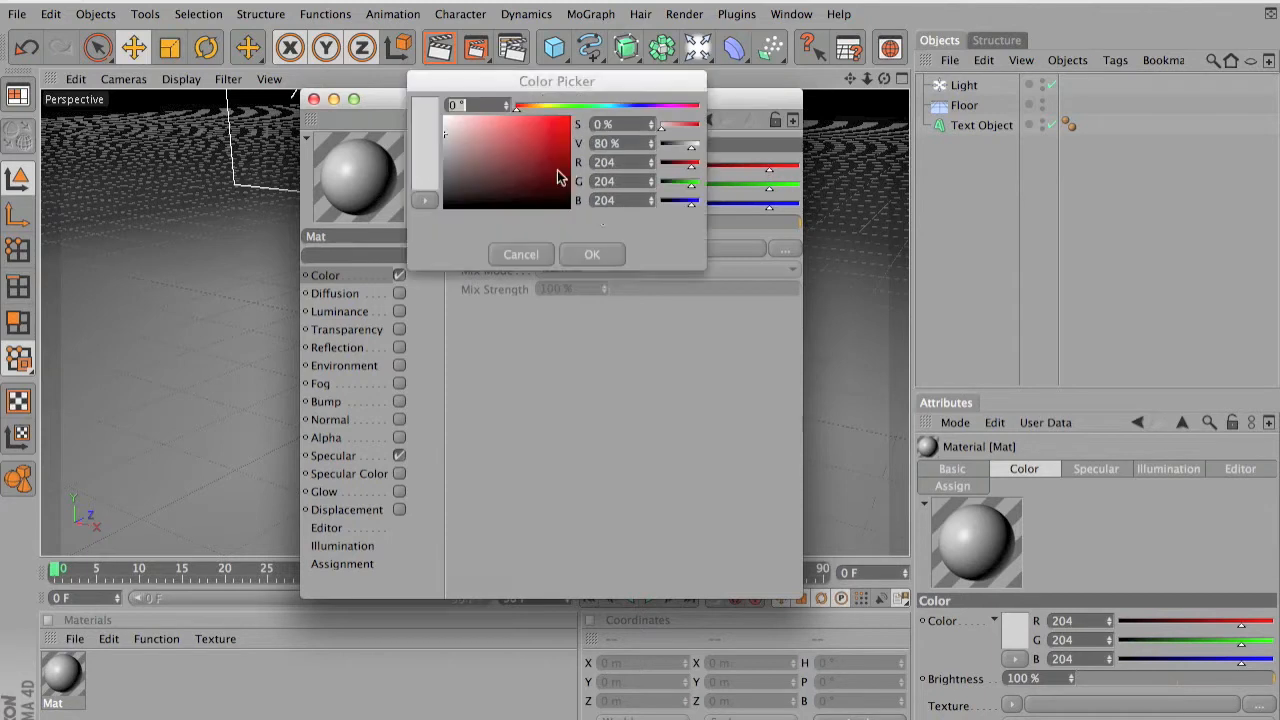
left_click_drag(446, 198, 437, 182)
left_click(590, 254)
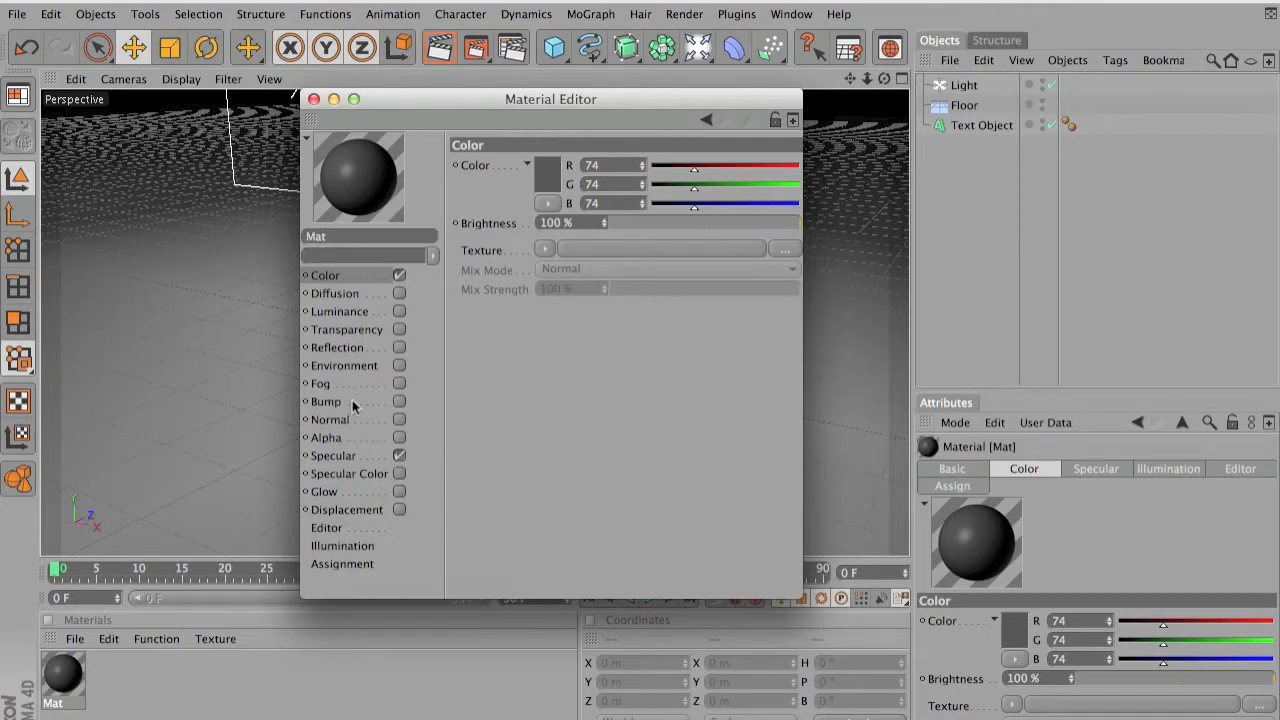
Enable the Reflection channel on the new material
left_click(350, 349)
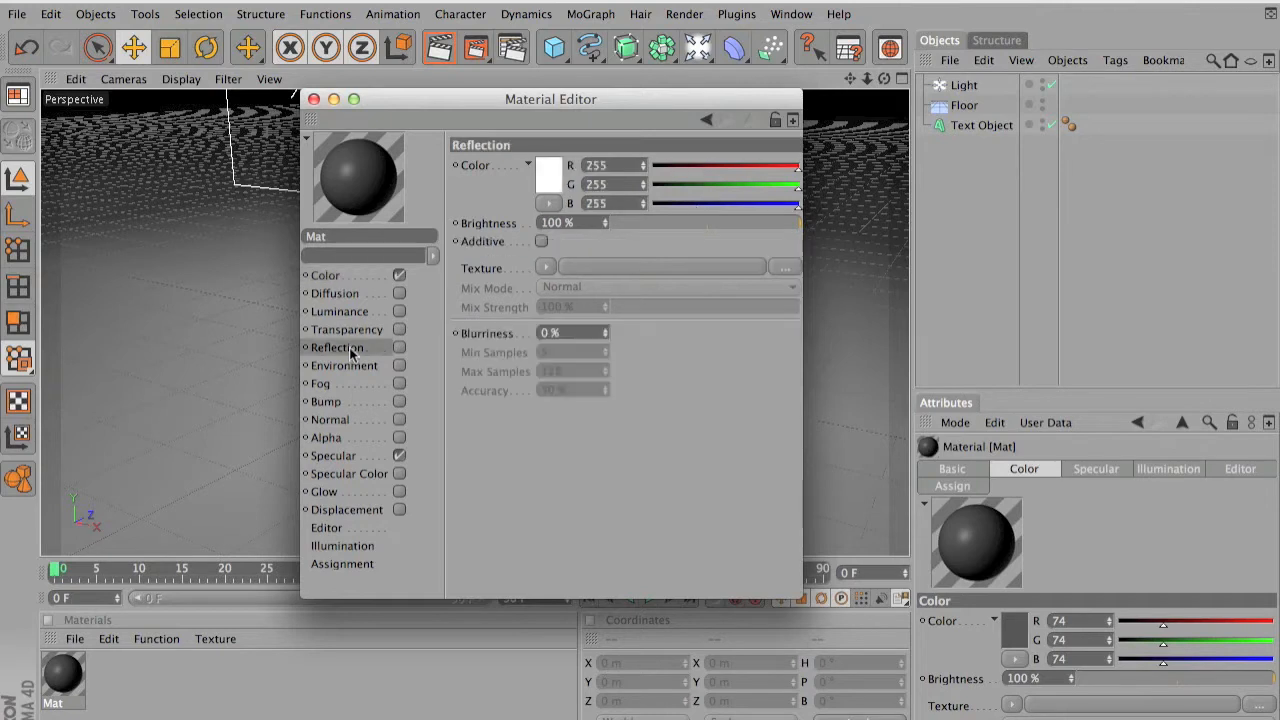
left_click(400, 348)
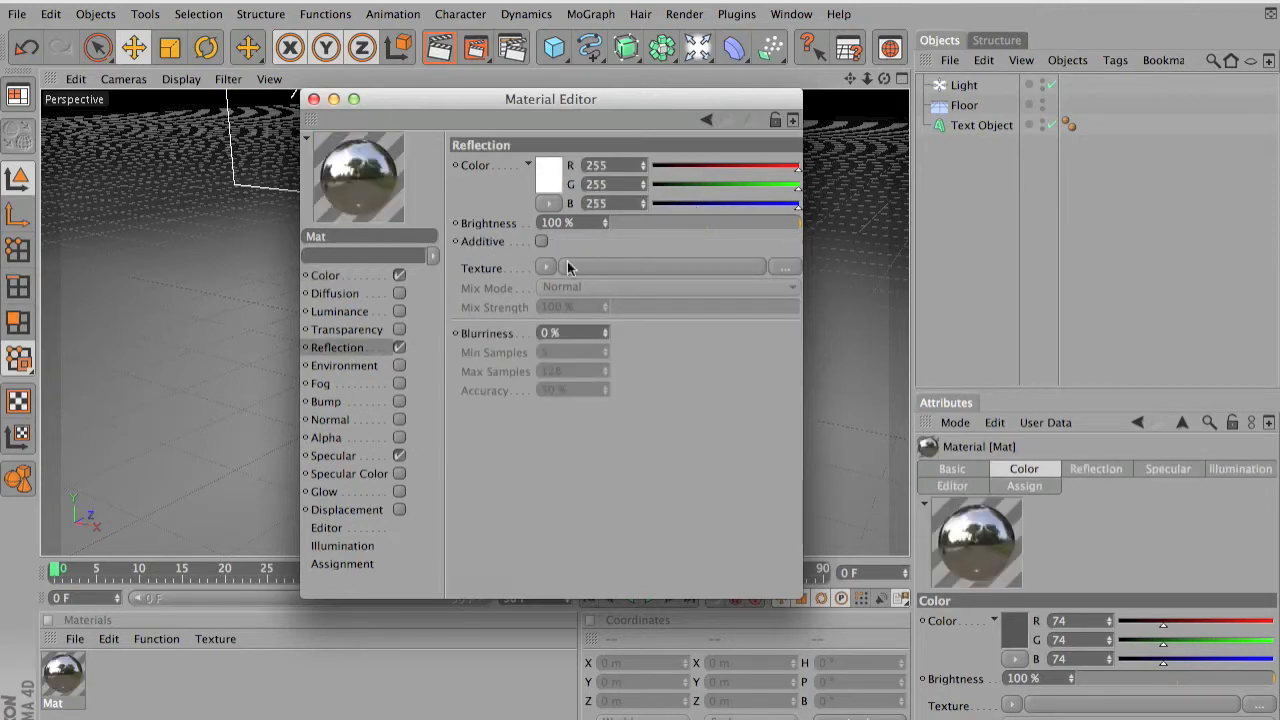
Try lower reflection brightness values such as 18% on the material, and return the brightness to 100%
left_click(645, 222)
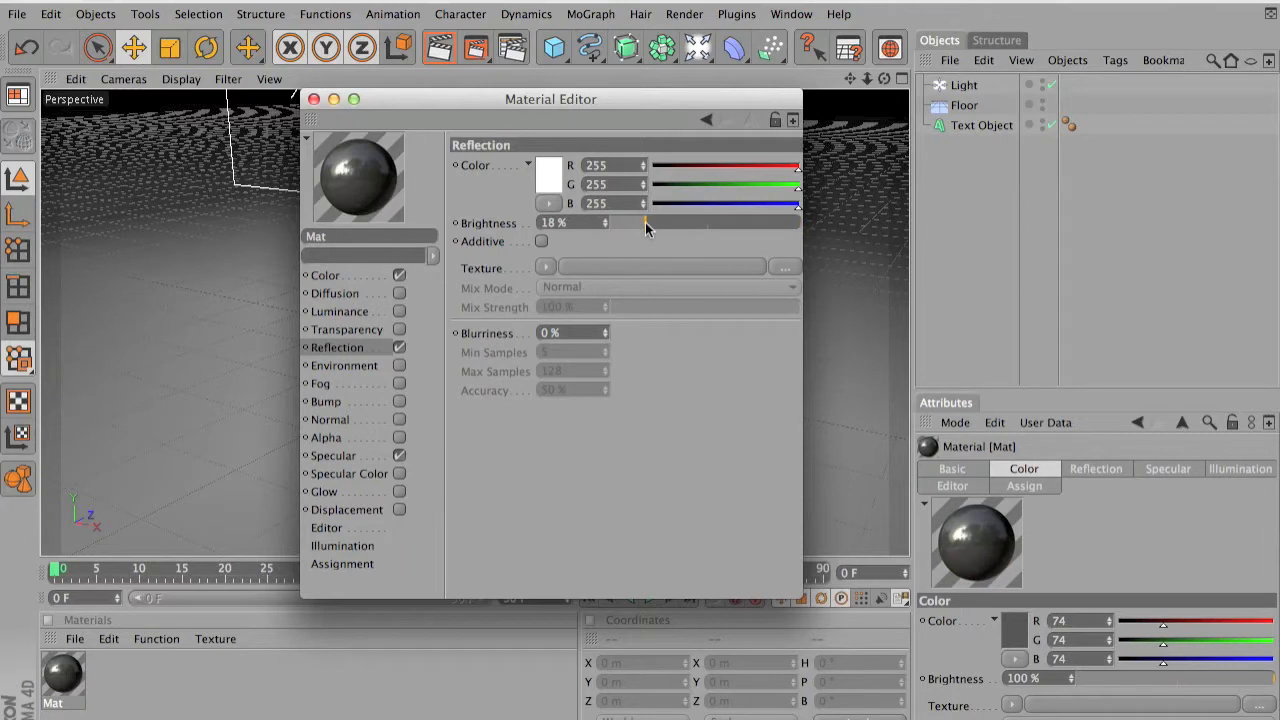
left_click_drag(641, 222, 639, 222)
left_click_drag(644, 222, 652, 222)
left_click_drag(688, 221, 964, 213)
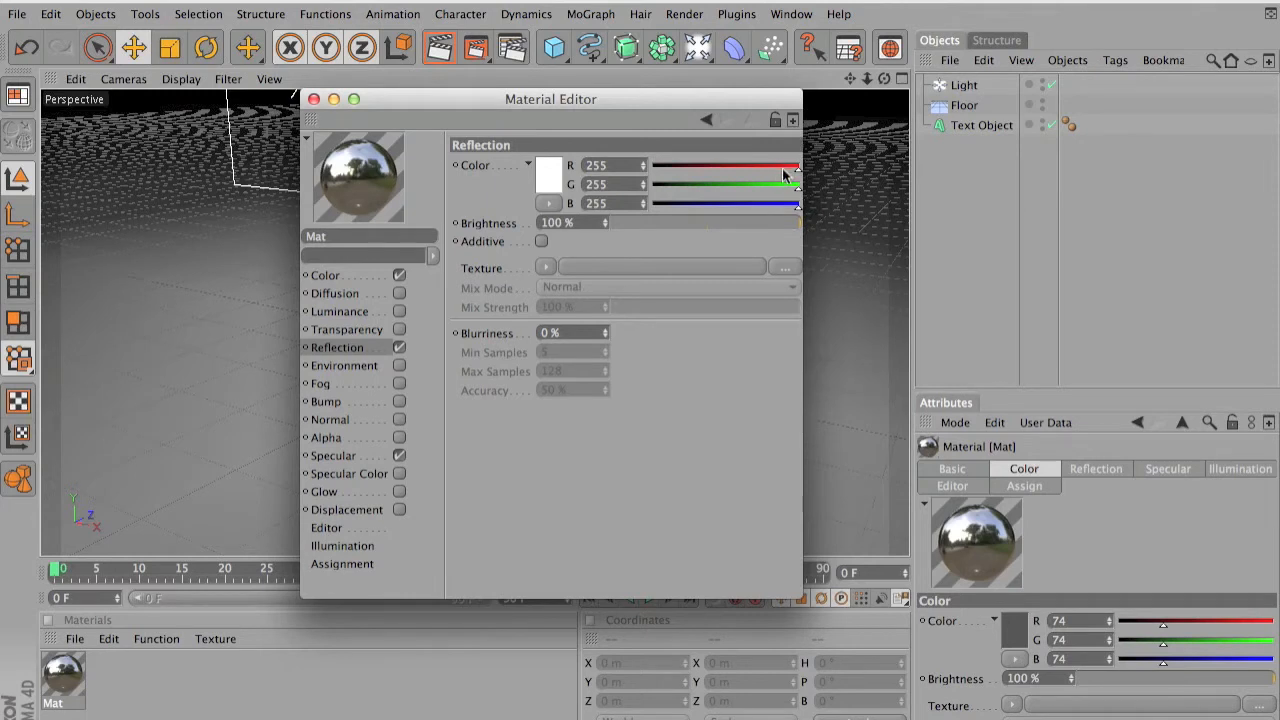
Set the material's reflection colour to dark grey, RGB 79, 79, 79
left_click(548, 175)
left_click_drag(520, 212, 430, 199)
left_click(581, 271)
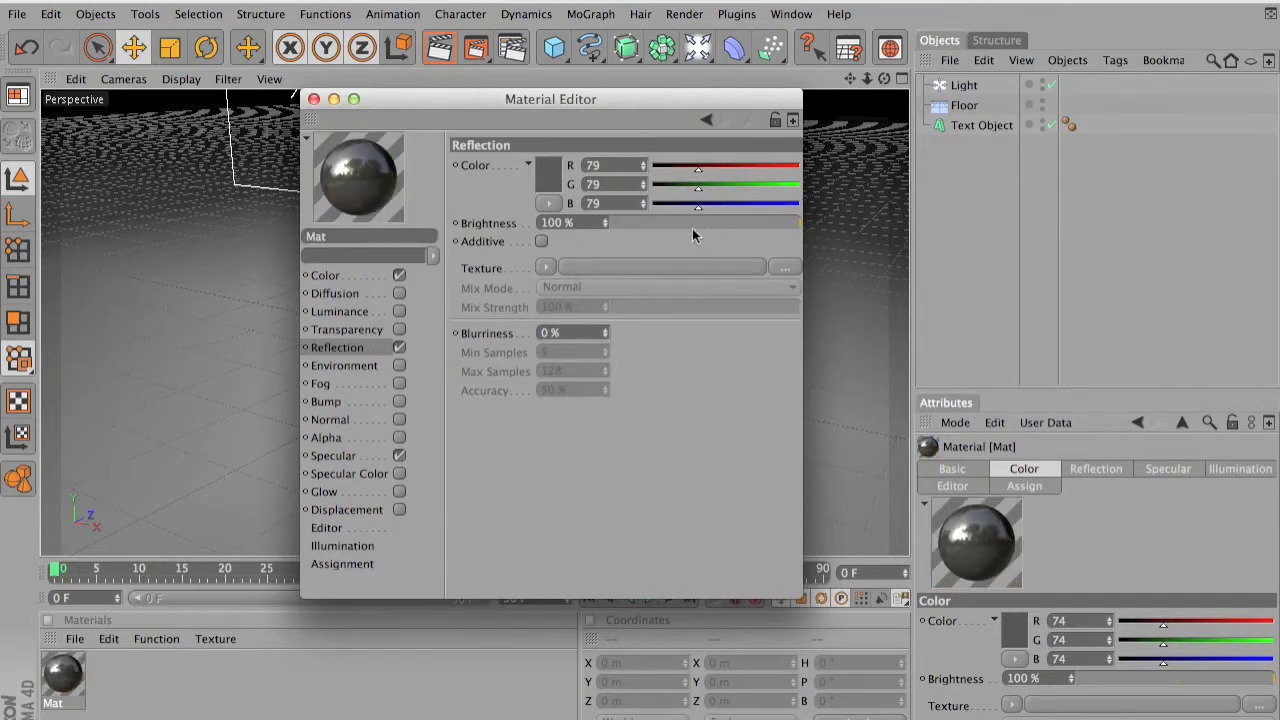
Try a bright yellow reflection colour, RGB 255, 255, 0, on the dark grey material
left_click_drag(764, 182, 838, 167)
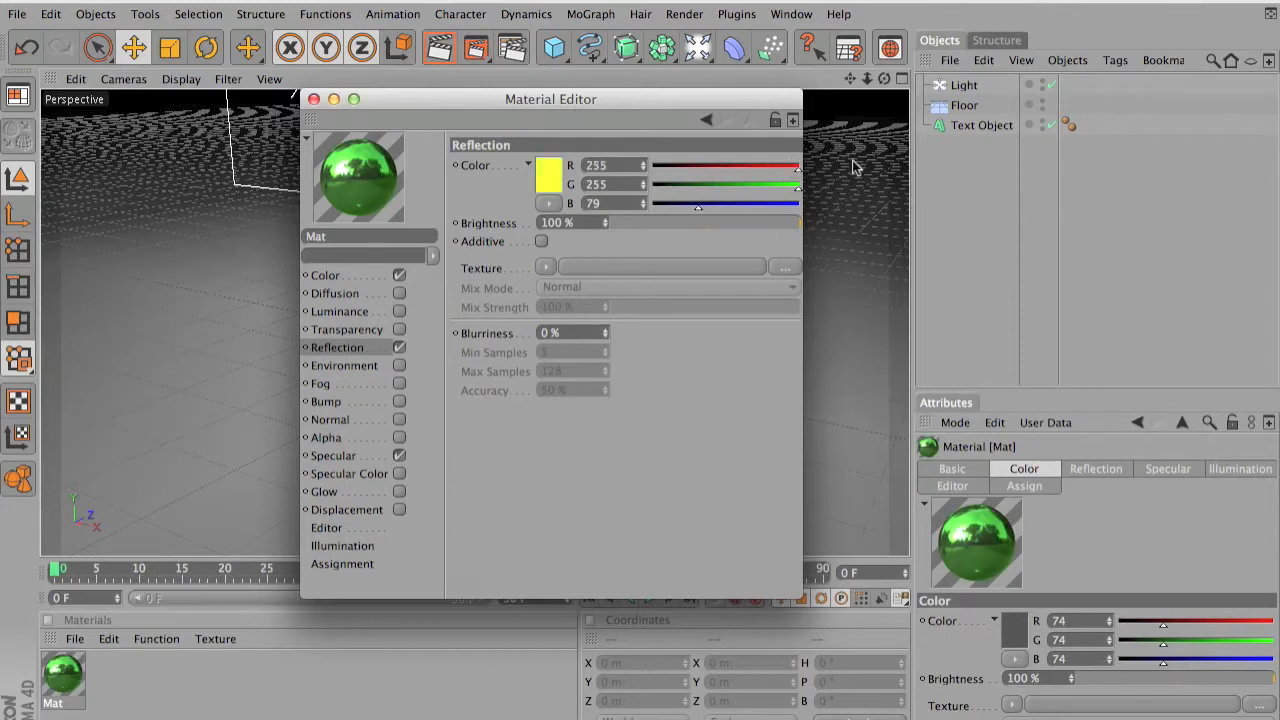
left_click(798, 204)
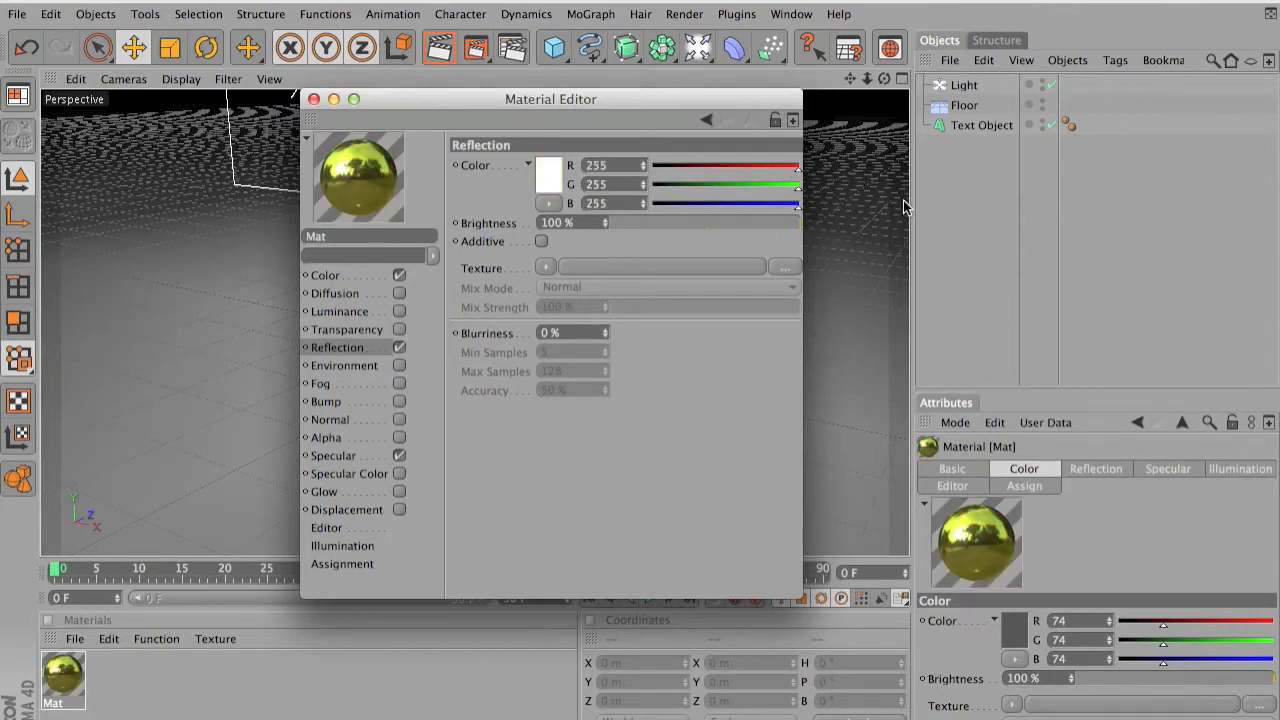
left_click_drag(760, 203, 651, 206)
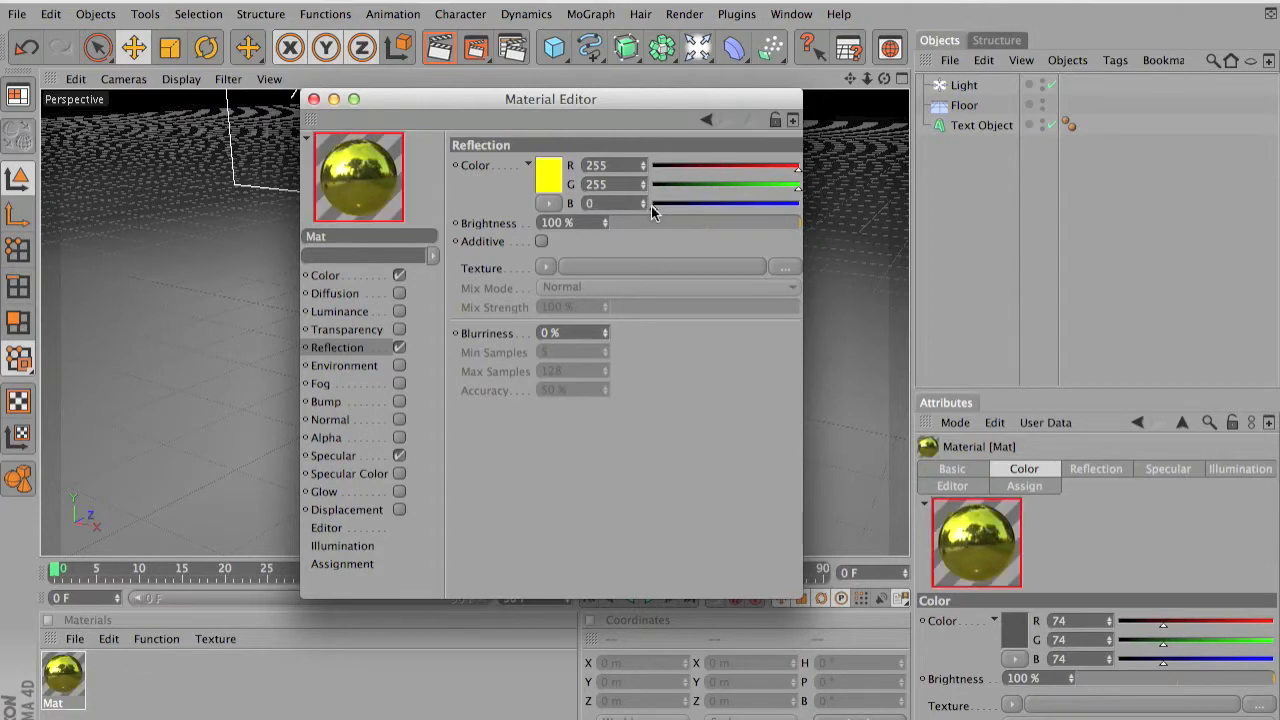
Disable the Reflection channel on the dark grey material and show its Color channel
left_click(401, 348)
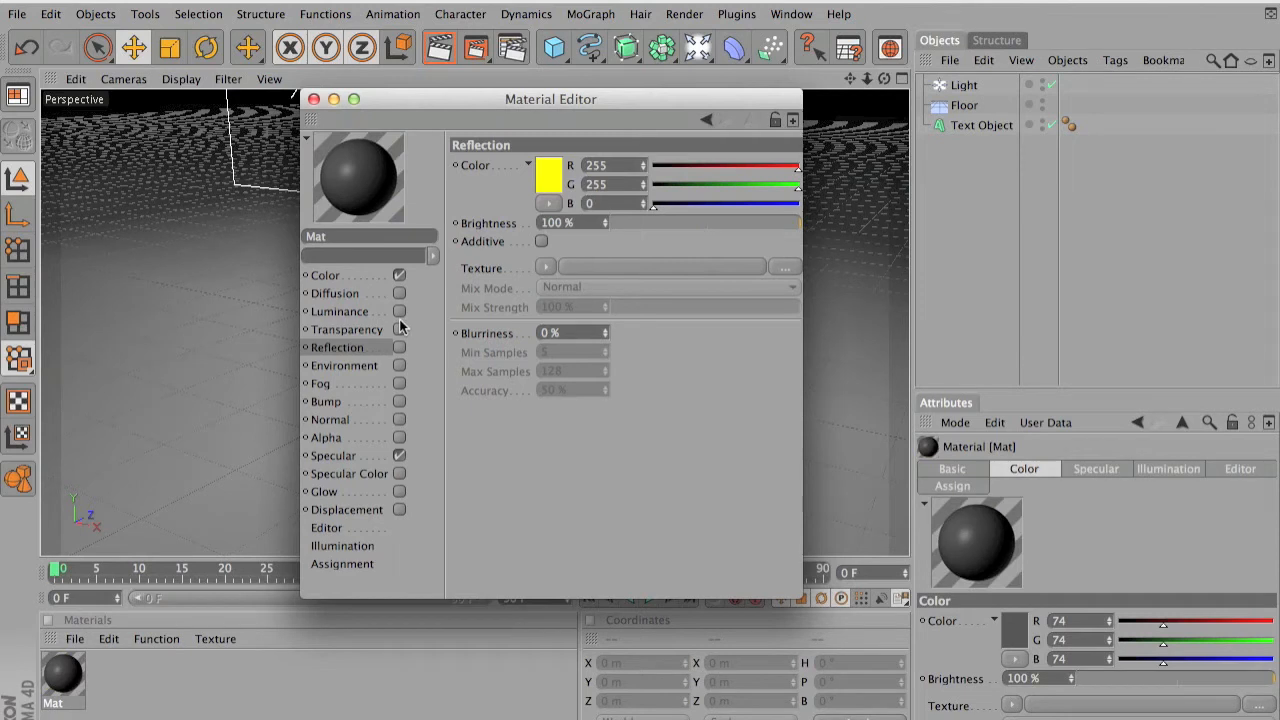
left_click(328, 275)
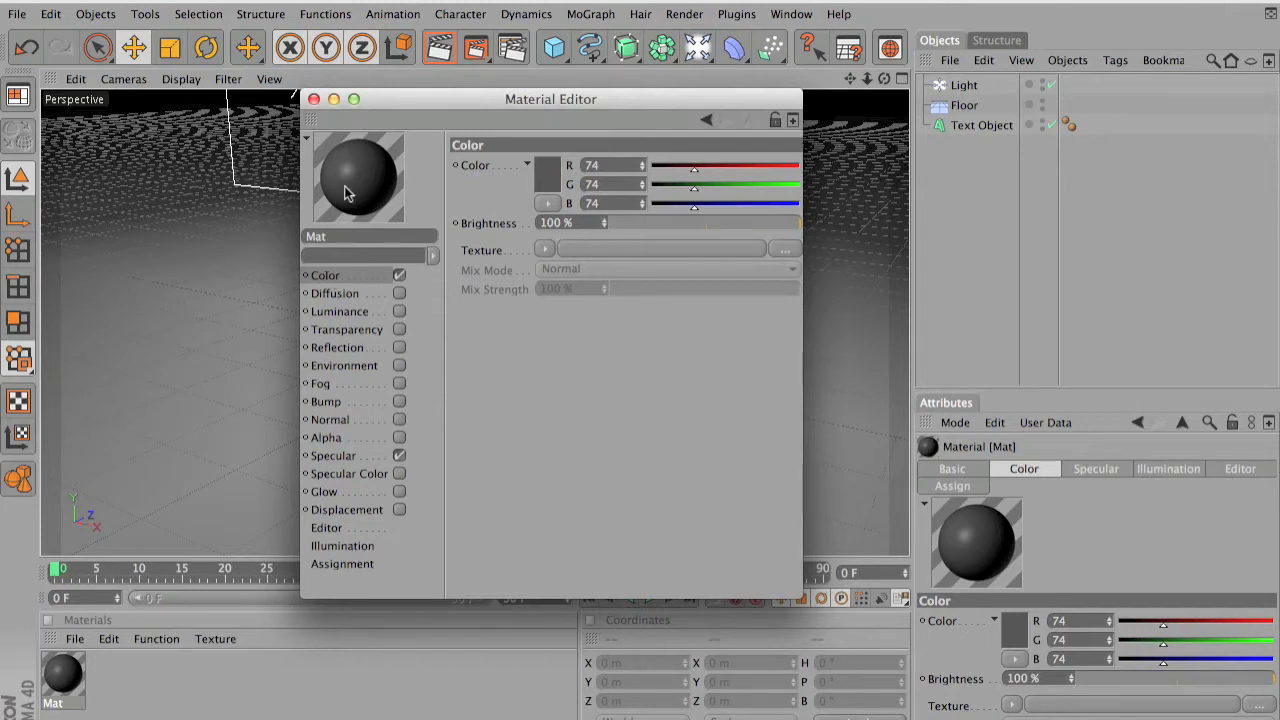
Switch the dark grey material's Specular channel off and on again to compare its effect
left_click(336, 456)
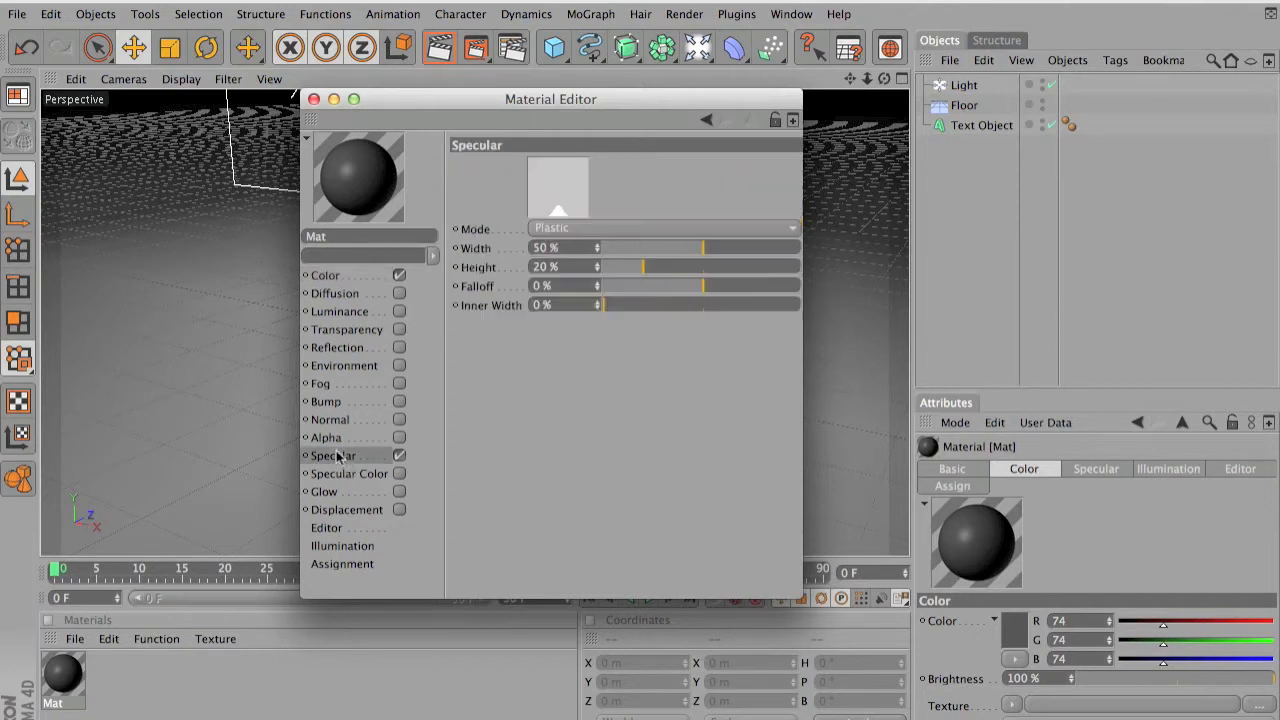
left_click(399, 456)
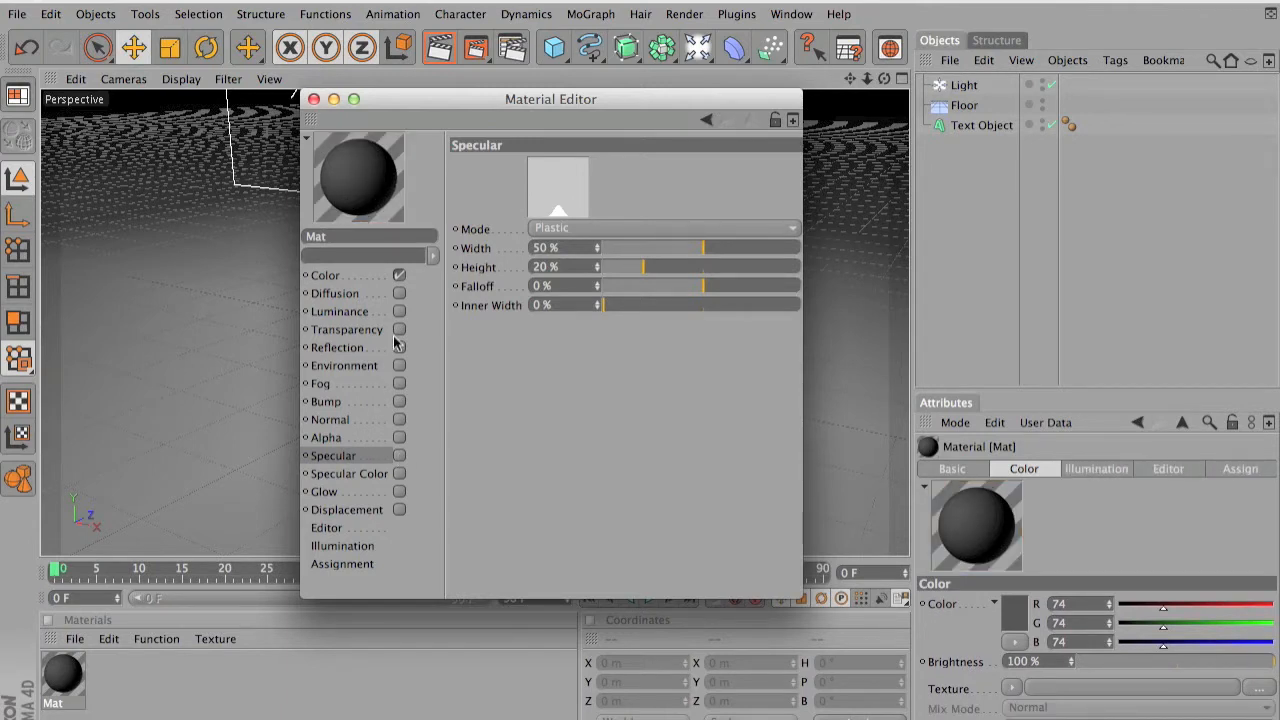
left_click(400, 456)
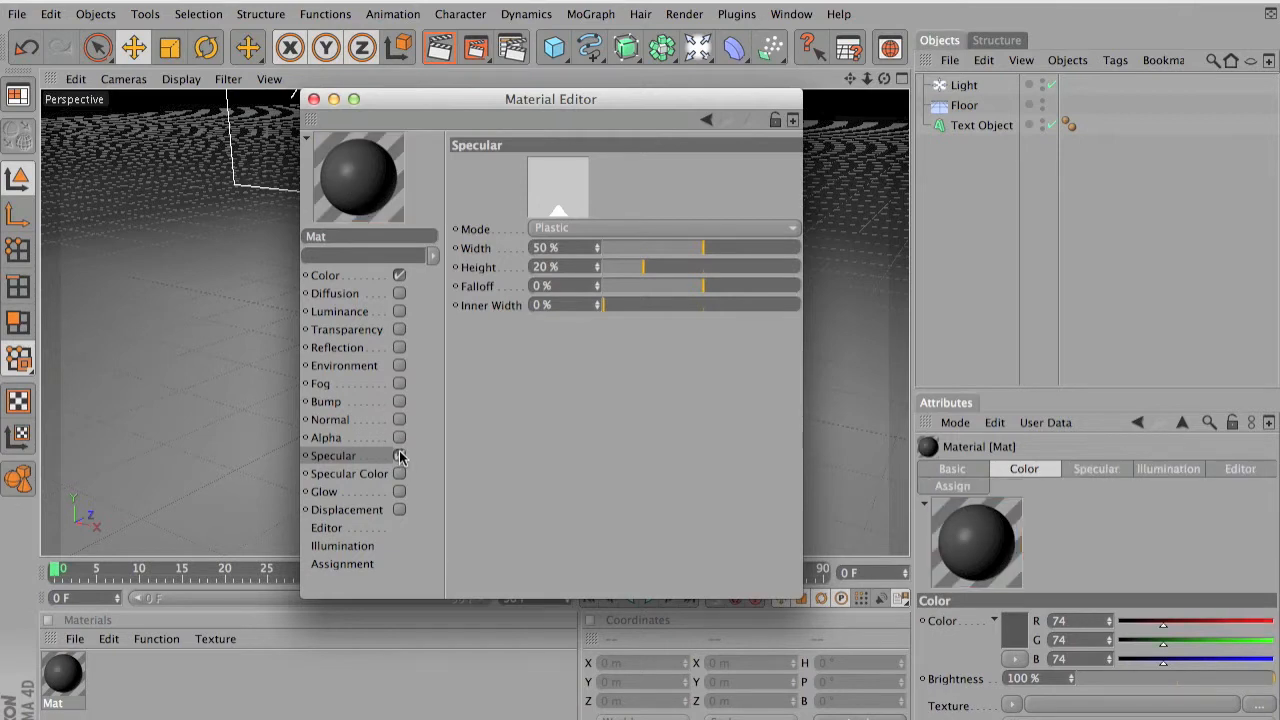
left_click(400, 456)
left_click(400, 456)
Try the Metal specular mode on the dark grey material and return the mode to Plastic
left_click(681, 227)
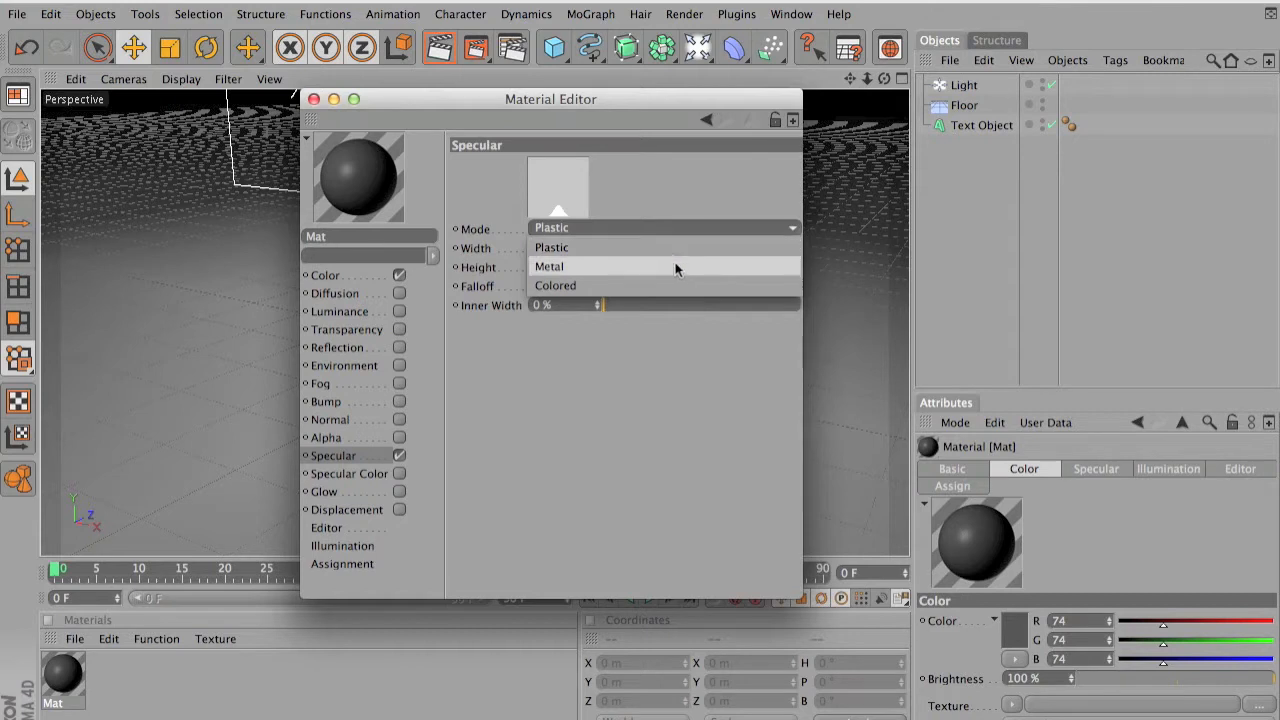
left_click(674, 266)
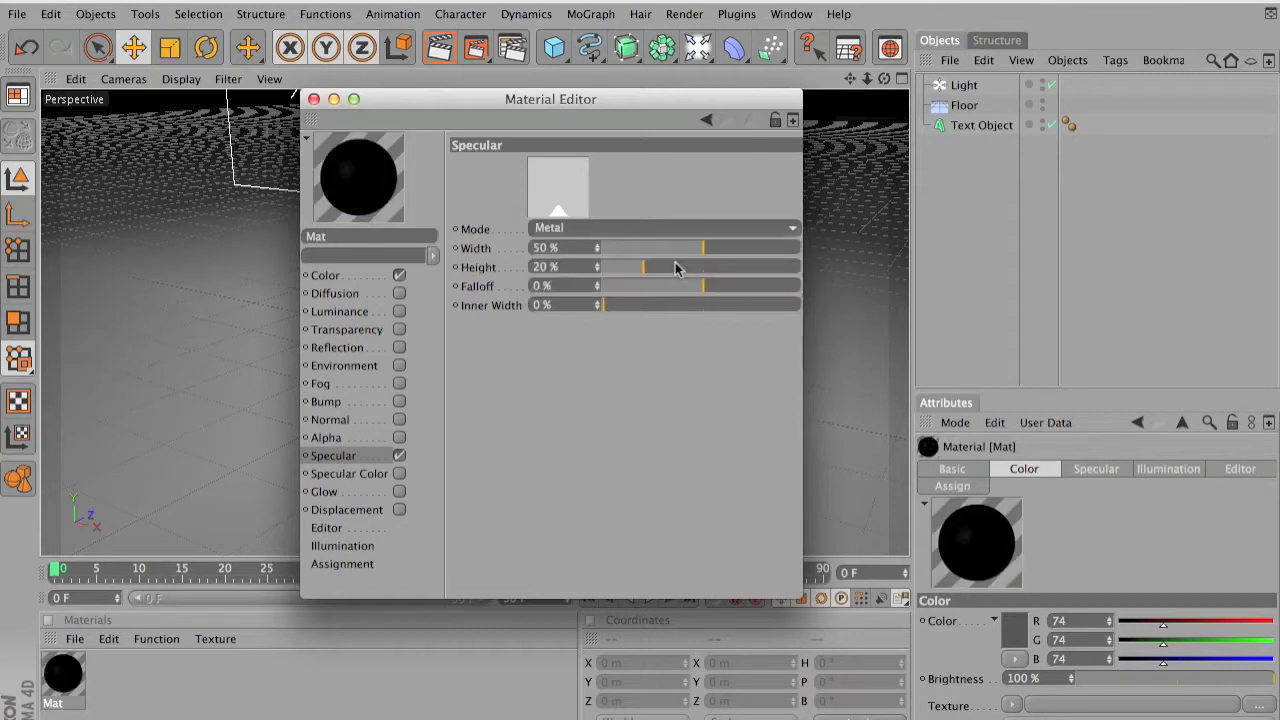
left_click(595, 232)
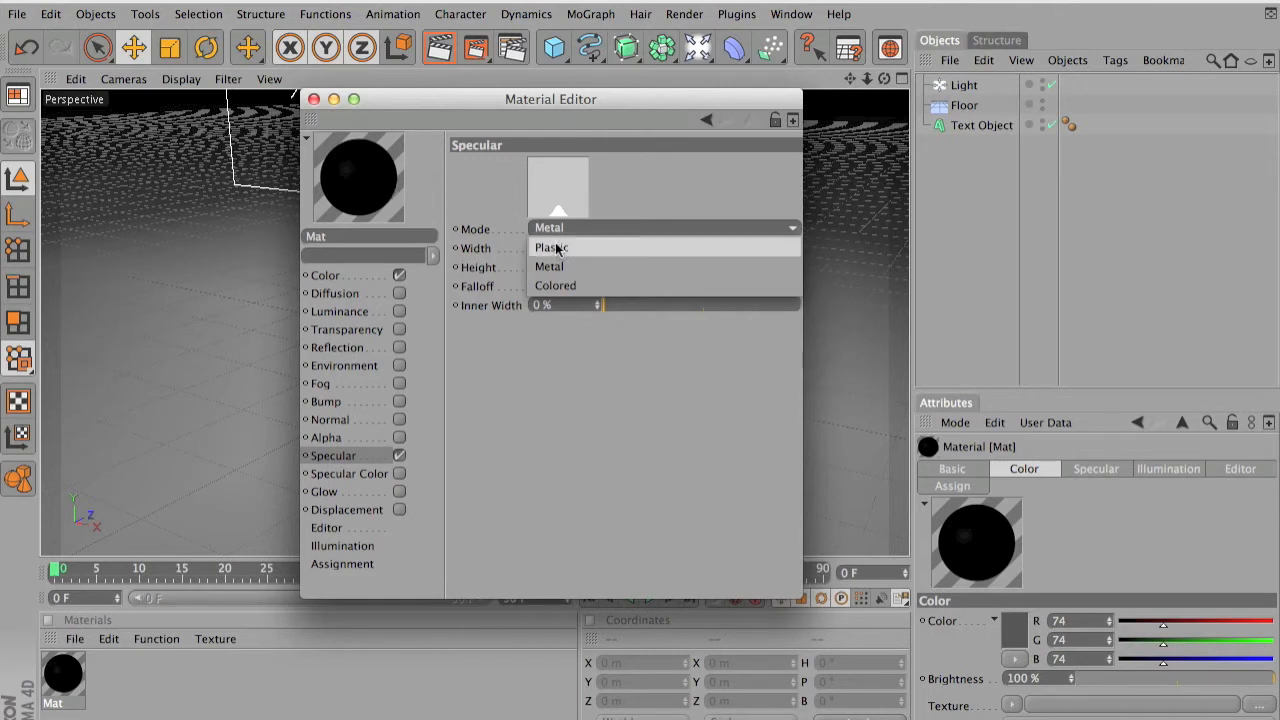
left_click(558, 249)
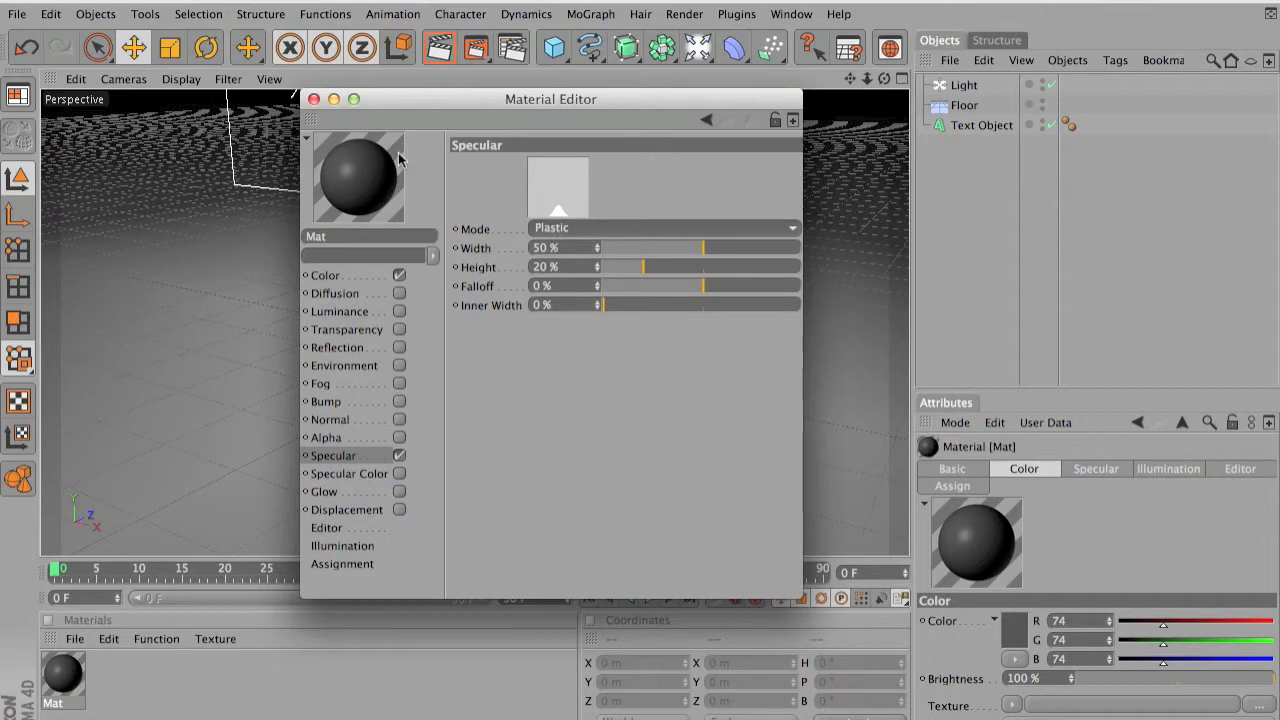
Apply the dark grey material to the text object and preview it with a render of the view
left_click(313, 99)
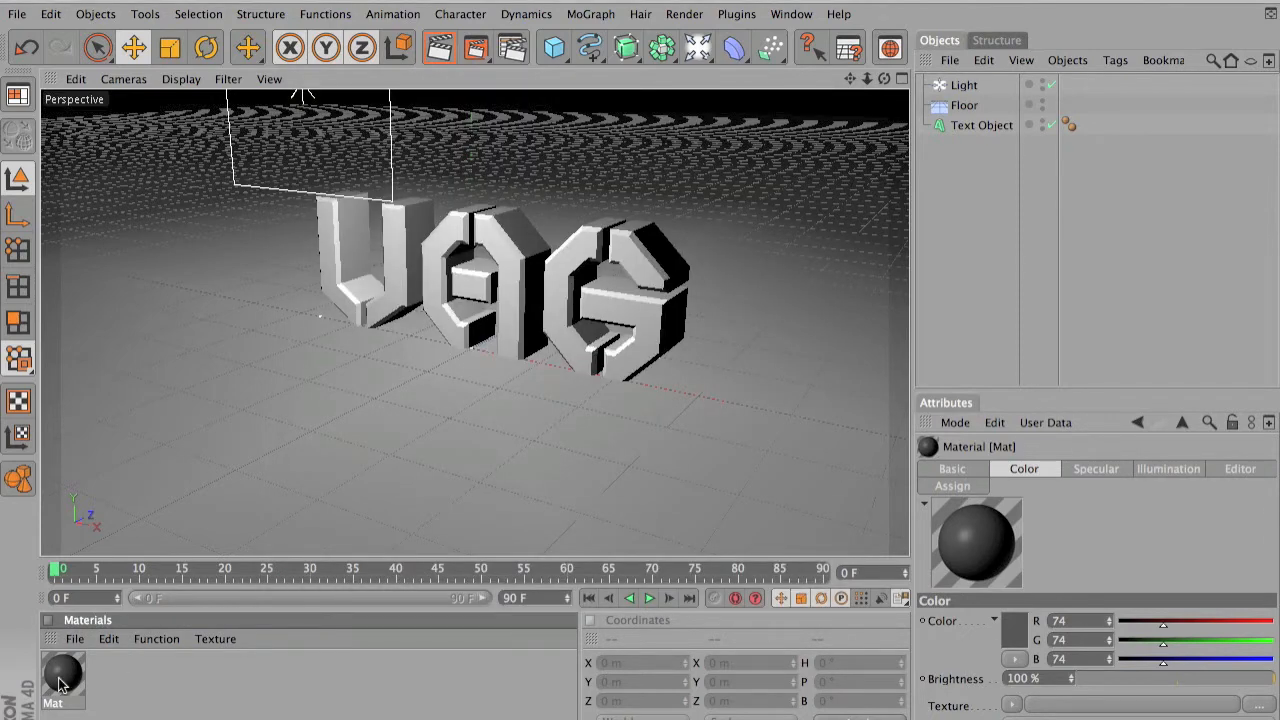
left_click_drag(66, 680, 966, 128)
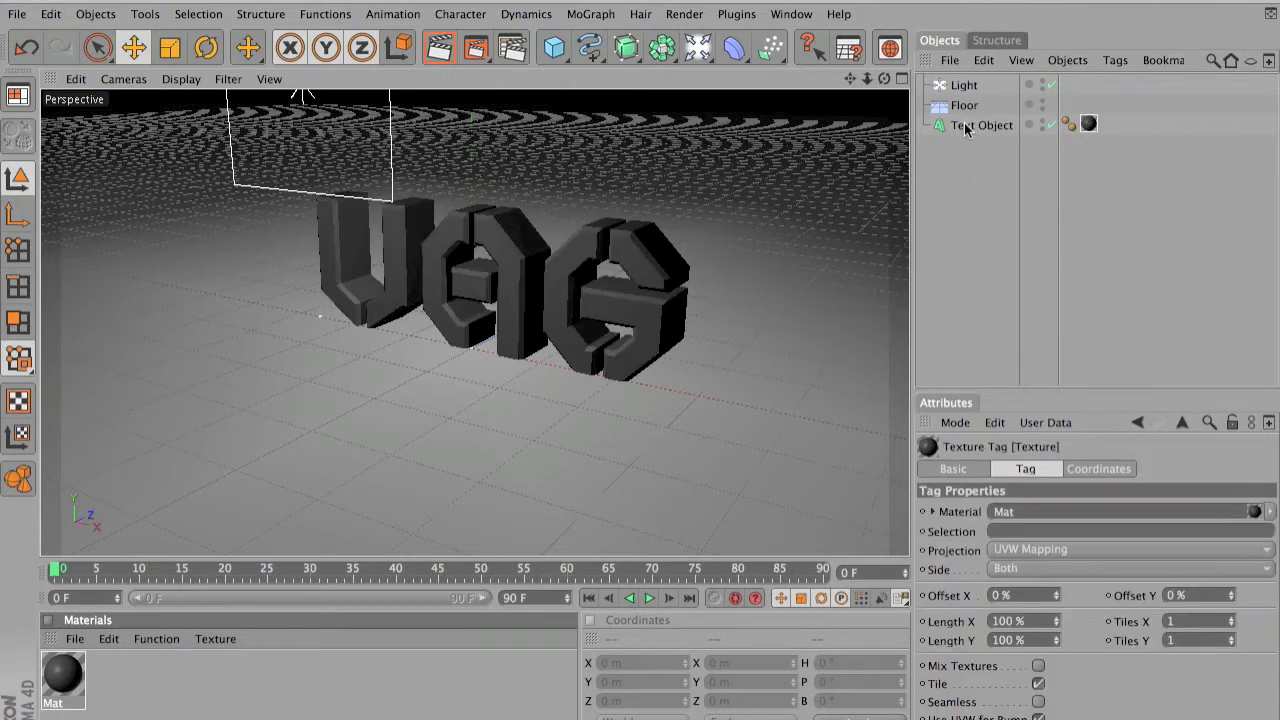
left_click(439, 49)
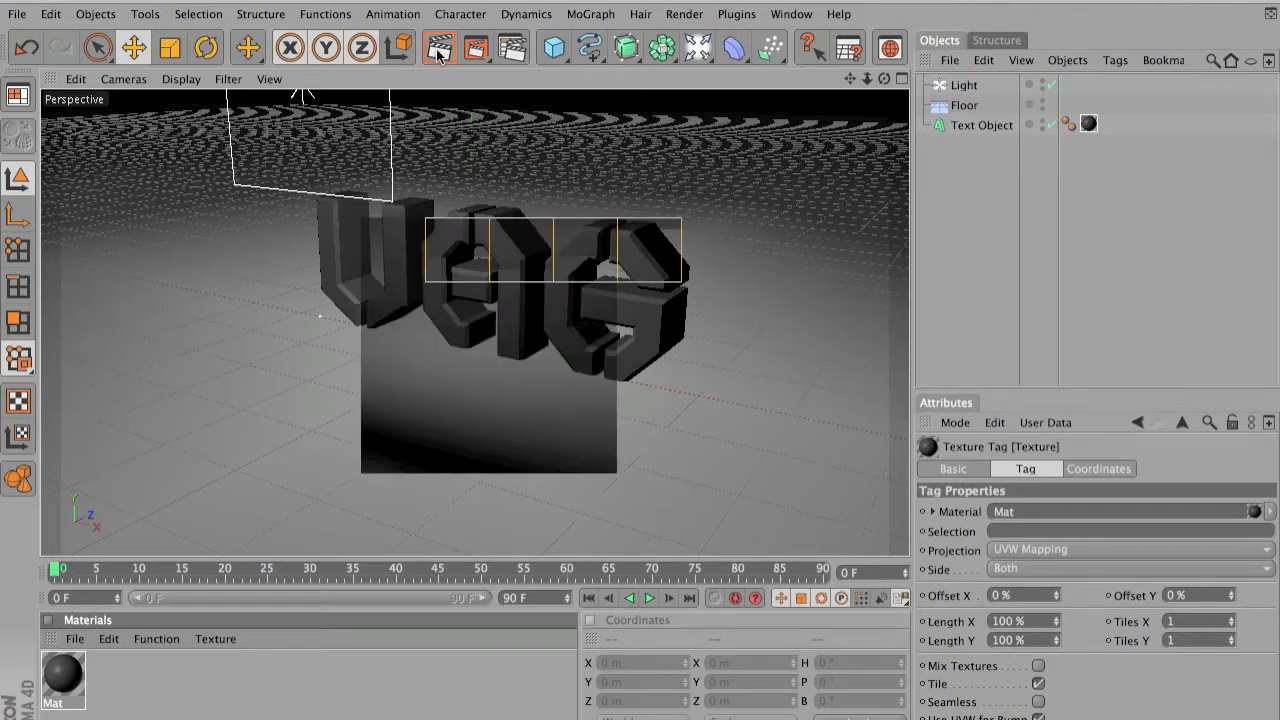
left_click(510, 306)
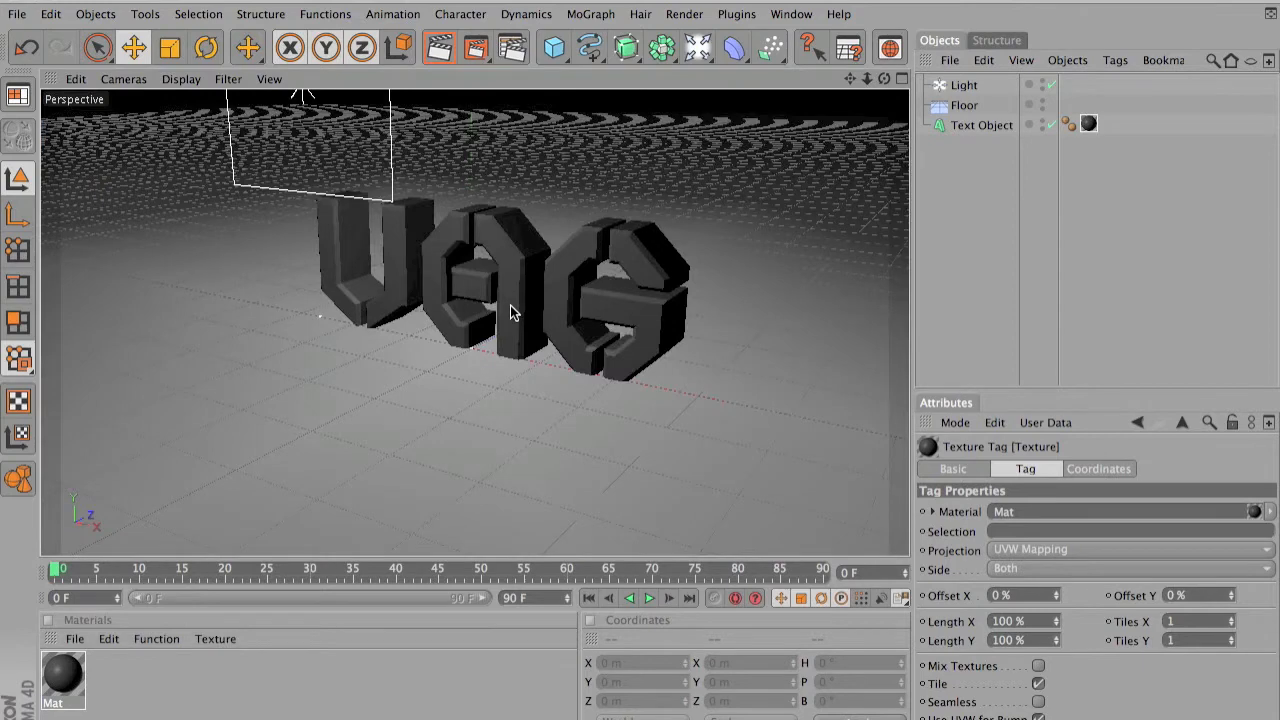
Create a second material for the floor and enable its Reflection channel at 20% brightness
left_click(961, 109)
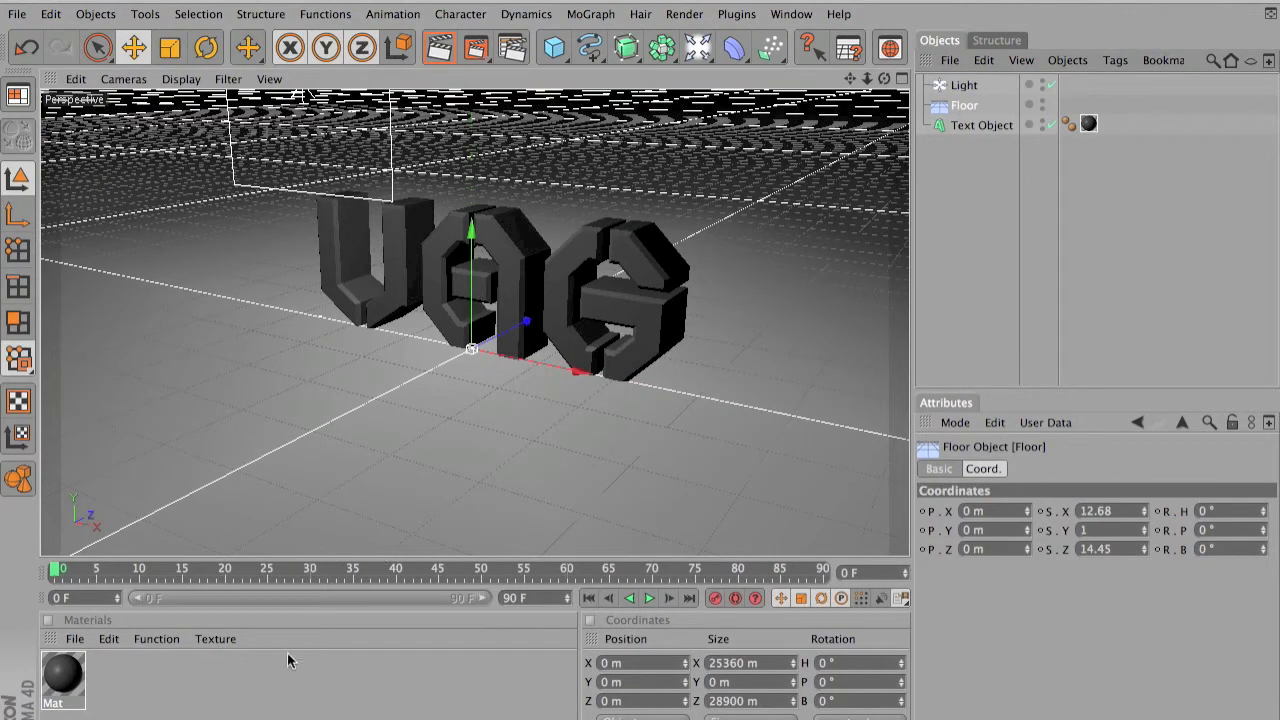
double_click(157, 660)
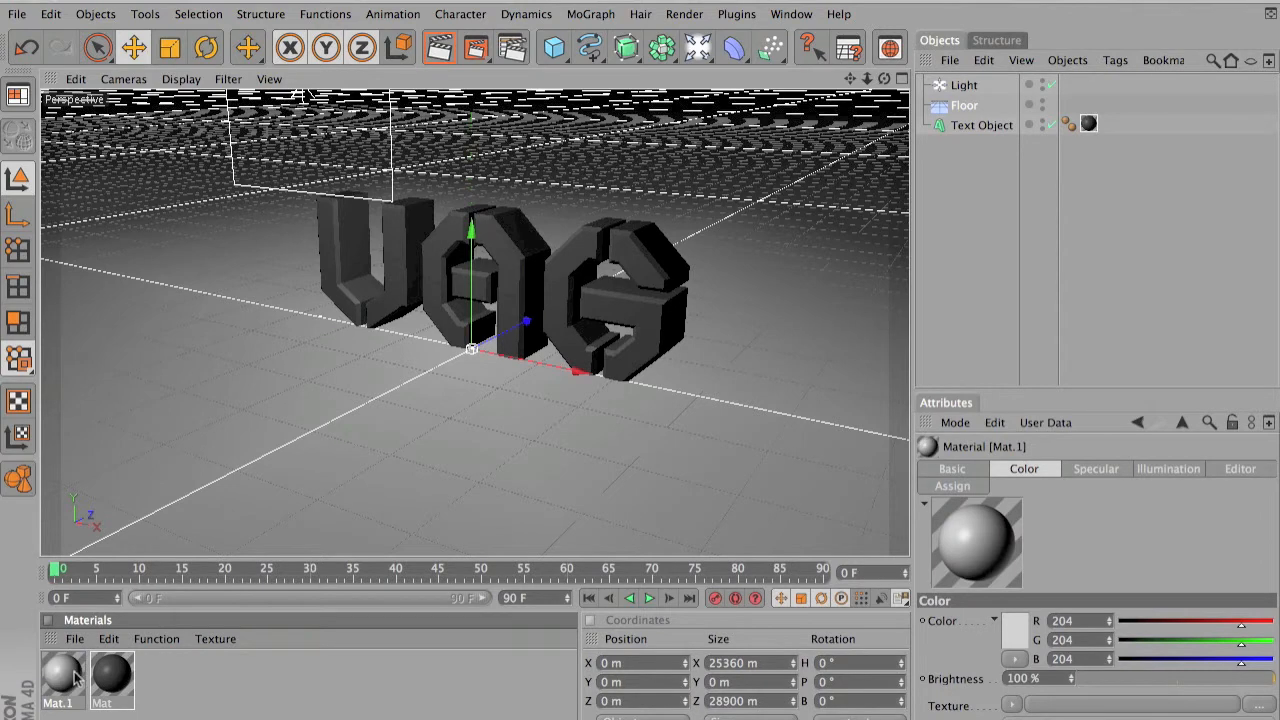
double_click(76, 676)
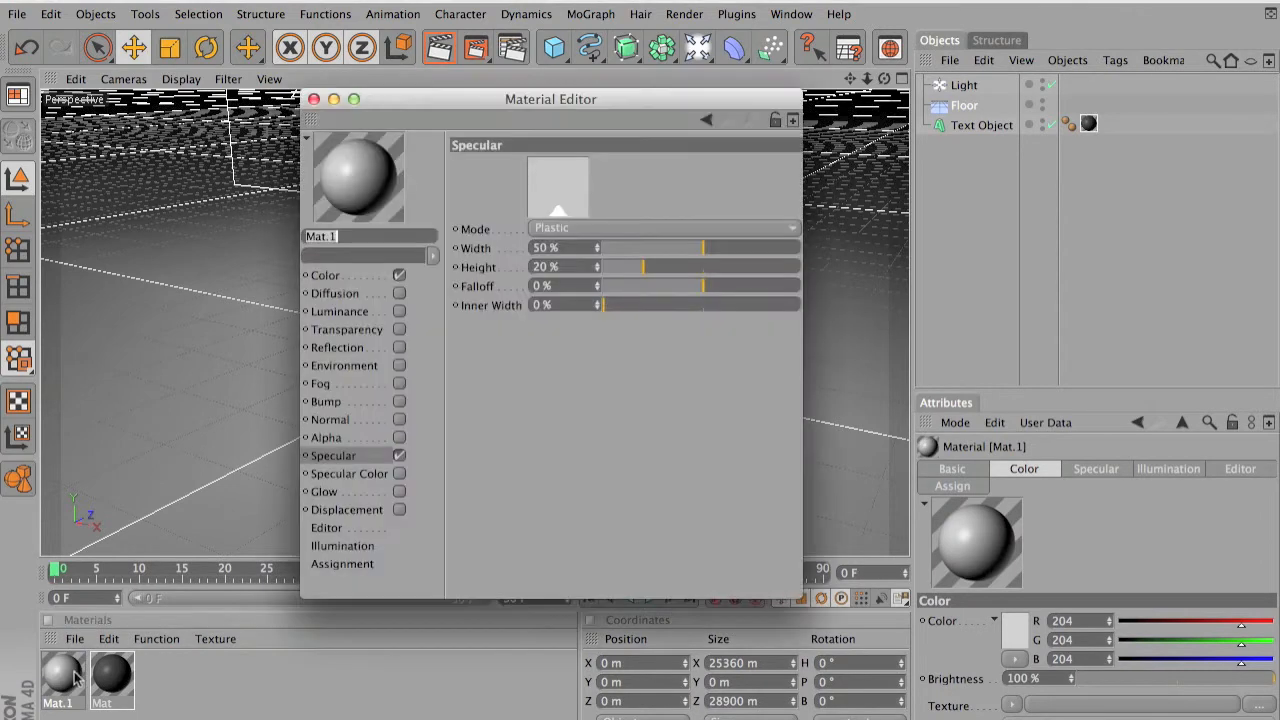
left_click(334, 348)
left_click(399, 347)
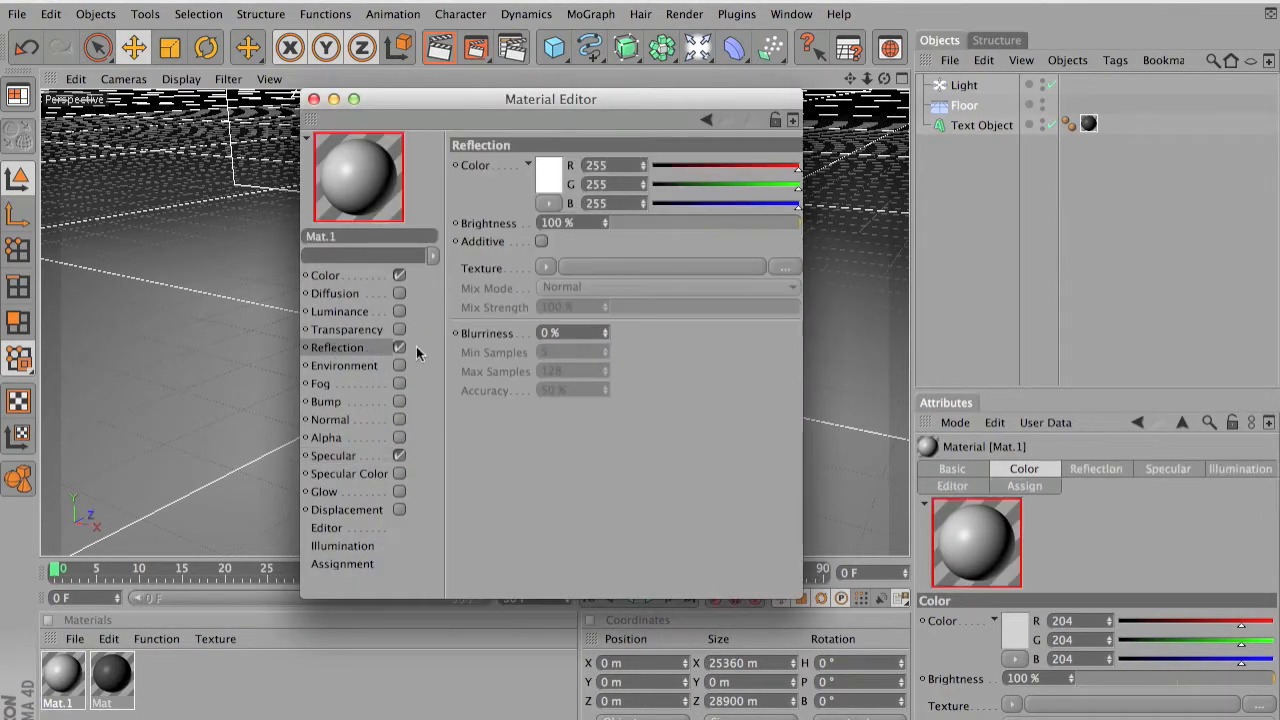
mouse_move(636, 219)
left_mouse_down()
mouse_move(625, 220)
mouse_move(649, 220)
left_mouse_up()
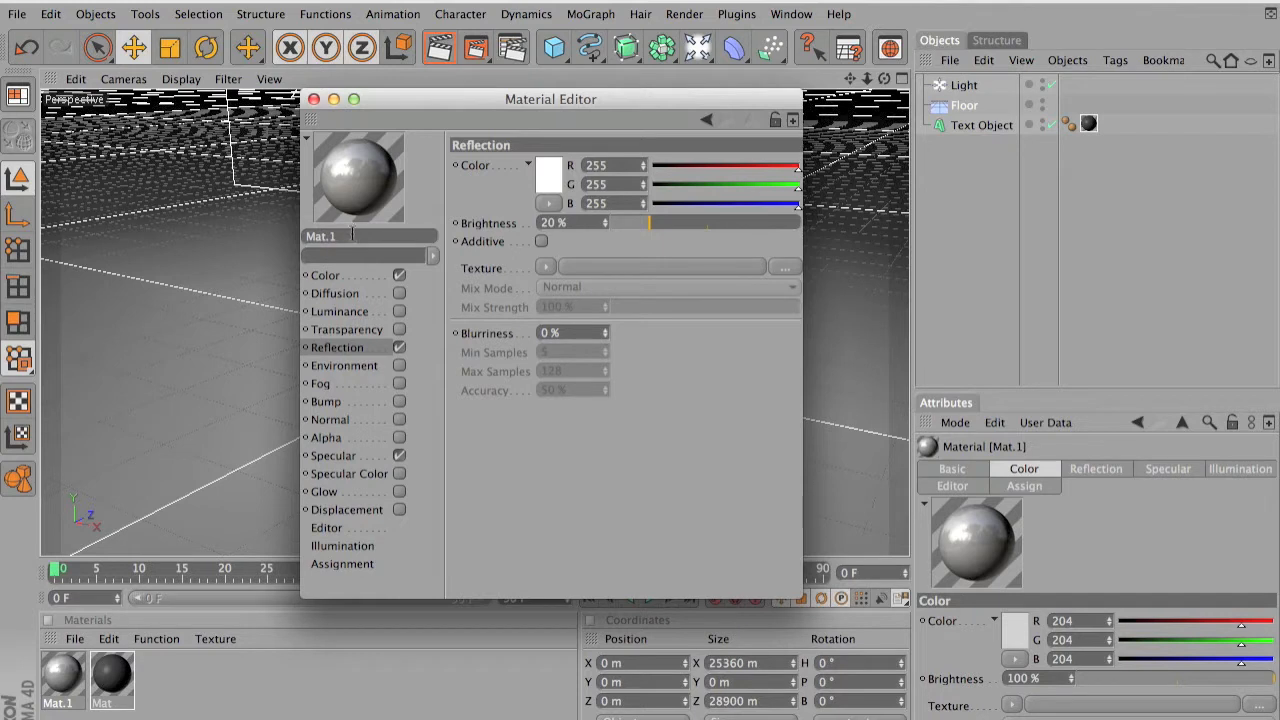
Set the second material's colour to light grey, RGB 219, 219, 219
left_click(350, 273)
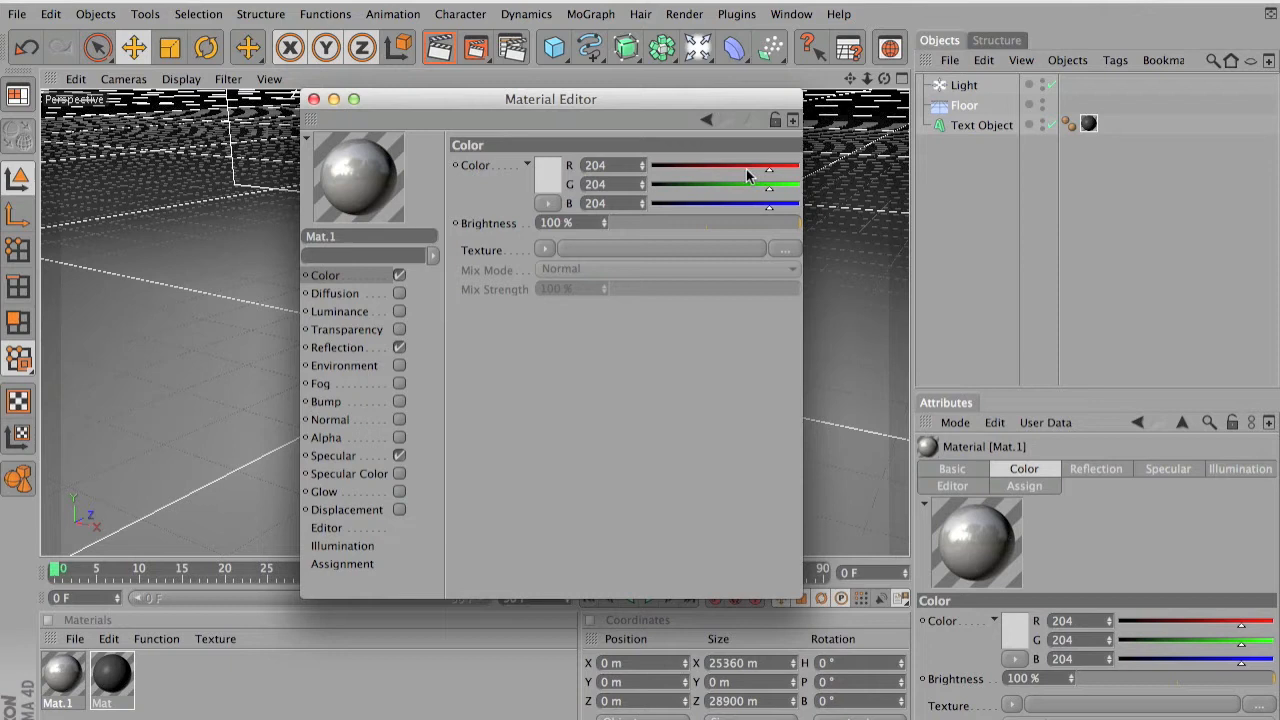
left_click(543, 178)
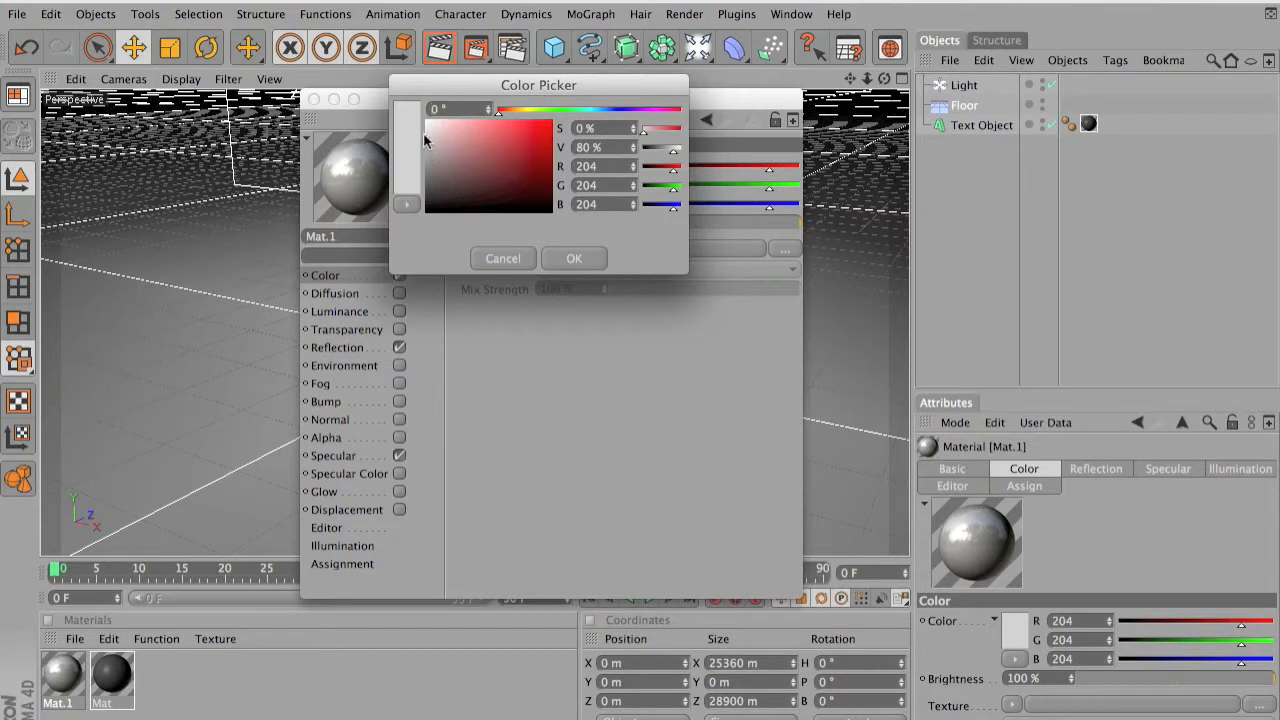
left_click_drag(433, 140, 428, 131)
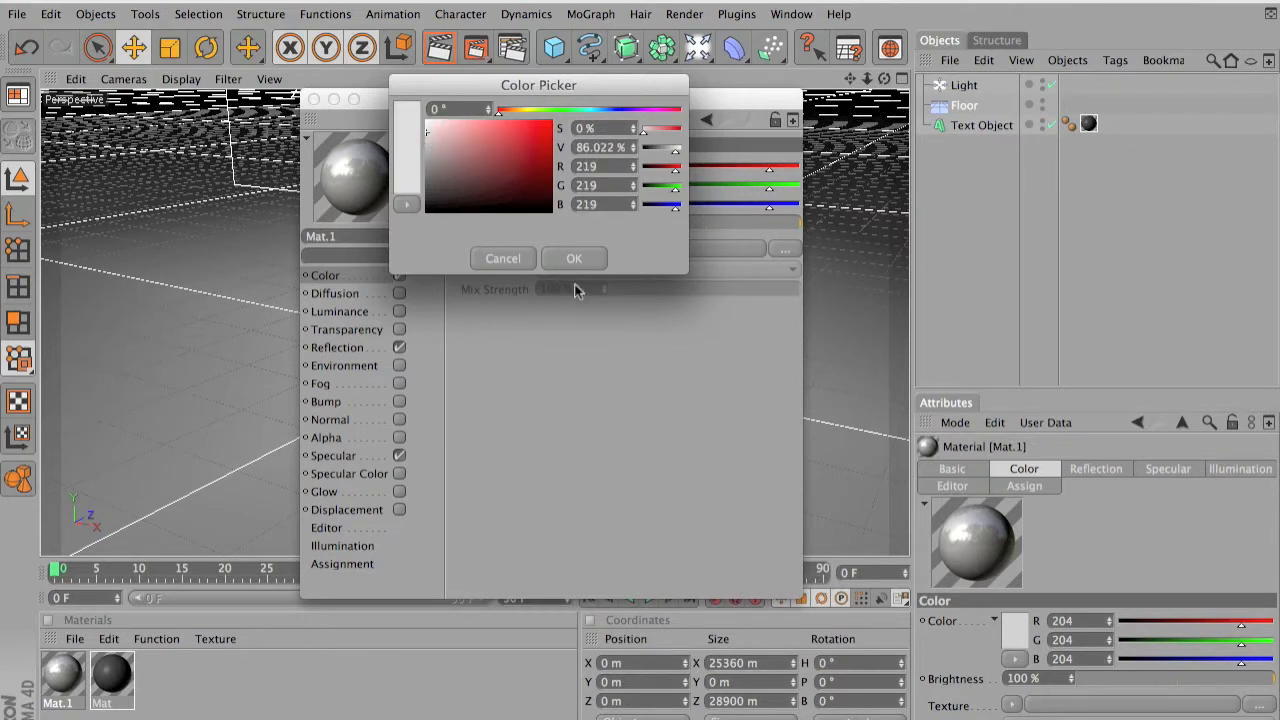
left_click(575, 256)
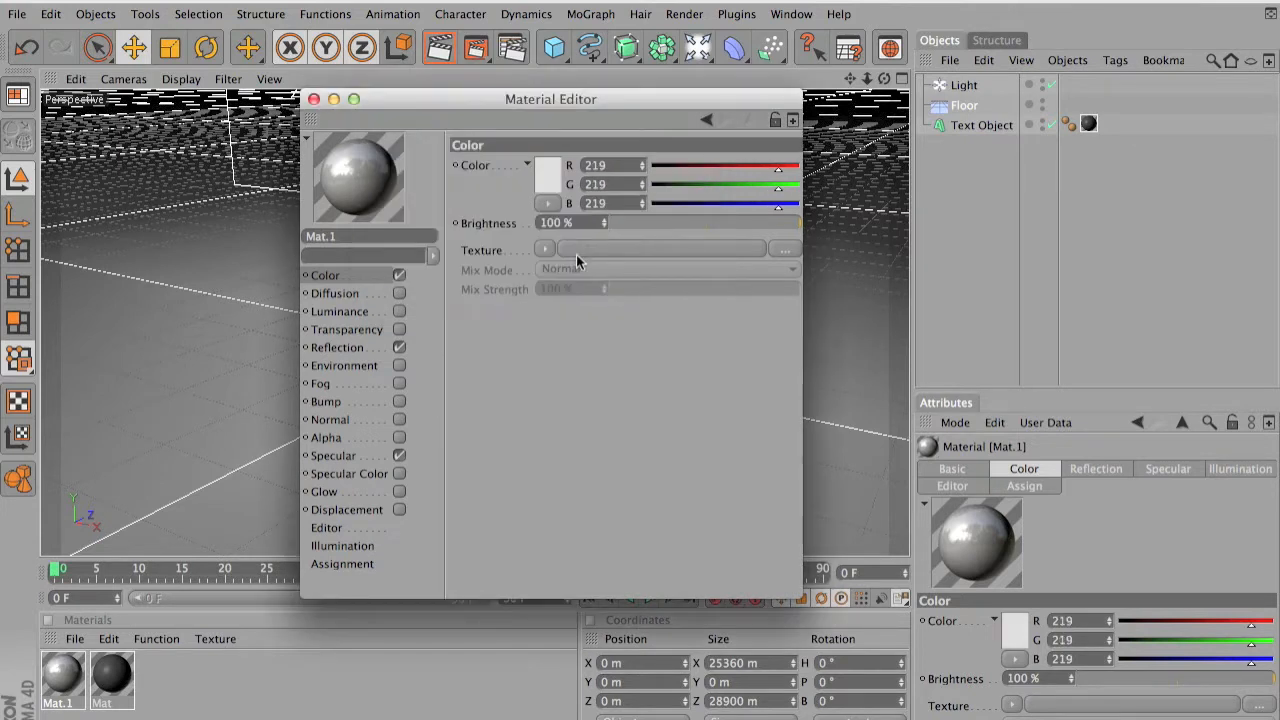
left_click(313, 99)
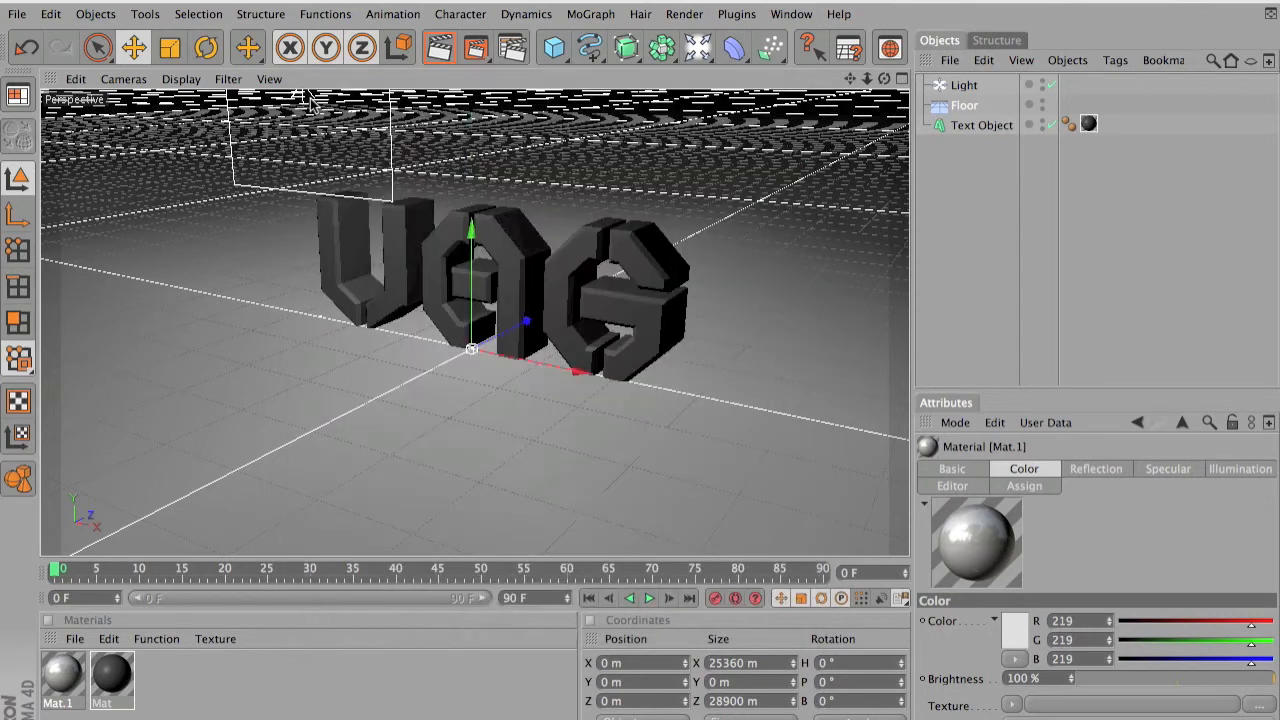
Apply the light grey reflective material to the floor and preview it with a render of the view
left_click_drag(50, 668, 962, 106)
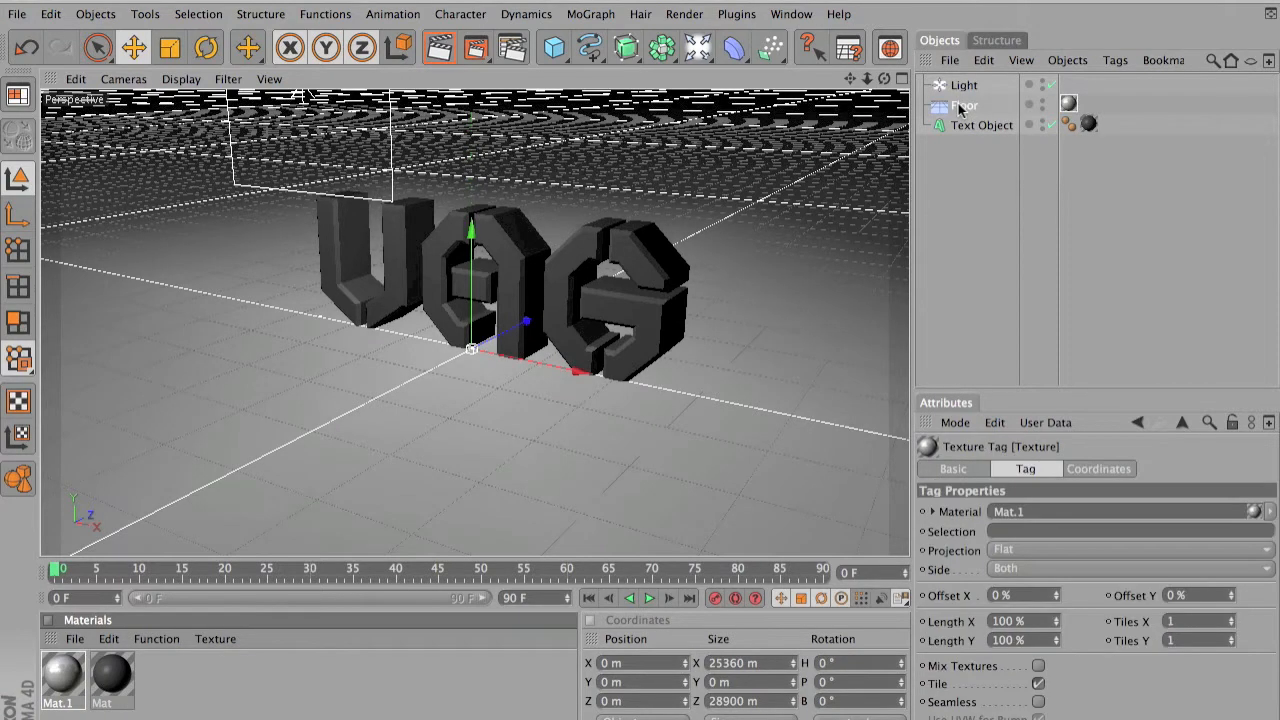
left_click(437, 50)
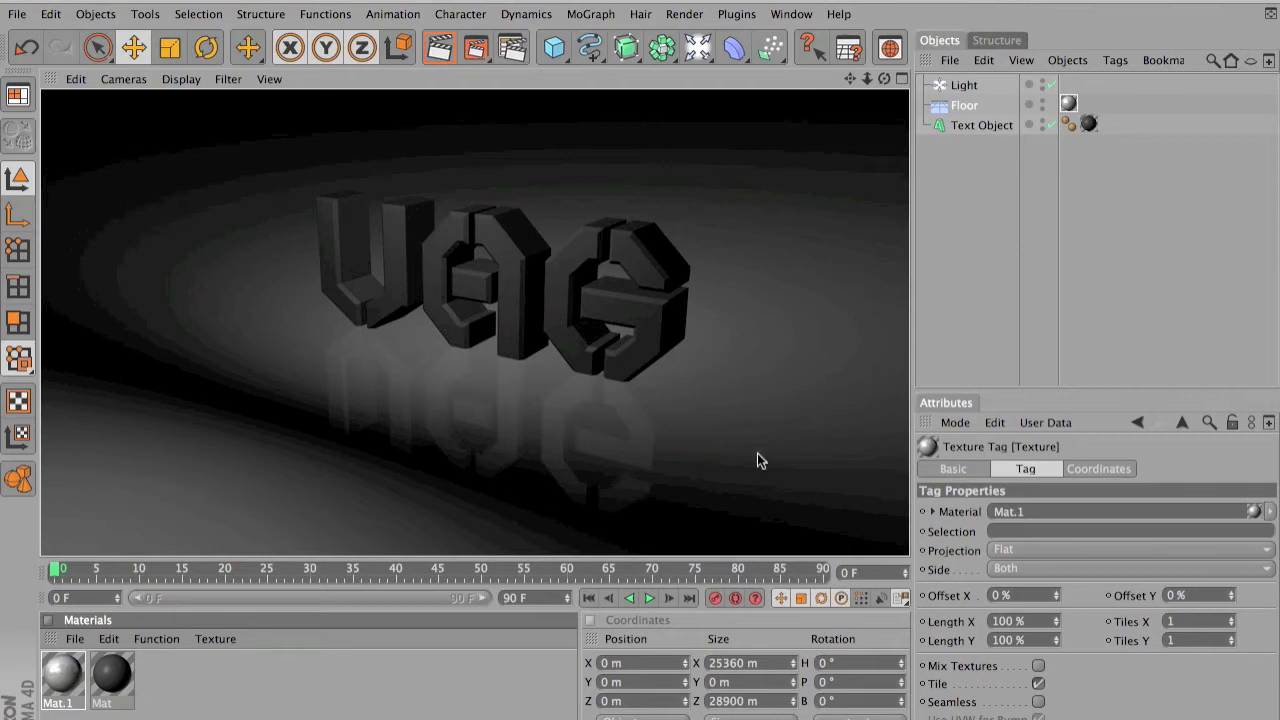
left_click(484, 261)
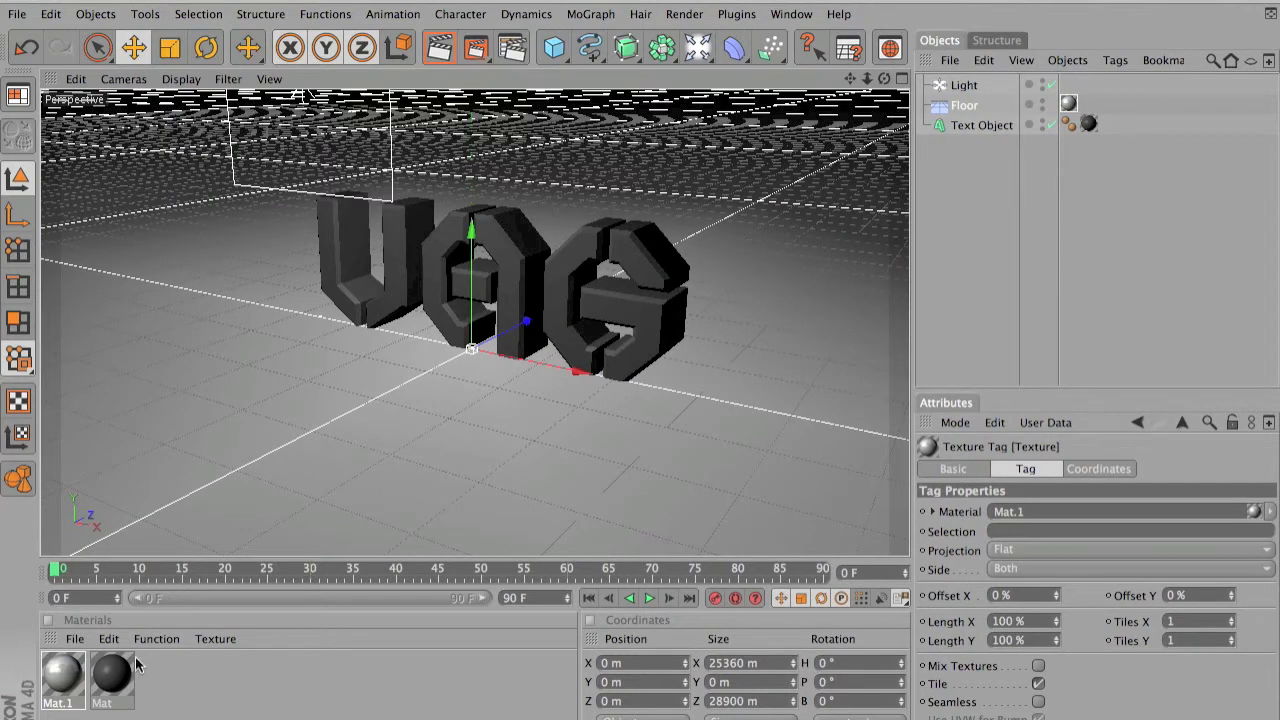
Duplicate the text object and place the copy below the original in the object hierarchy
left_click(1001, 126)
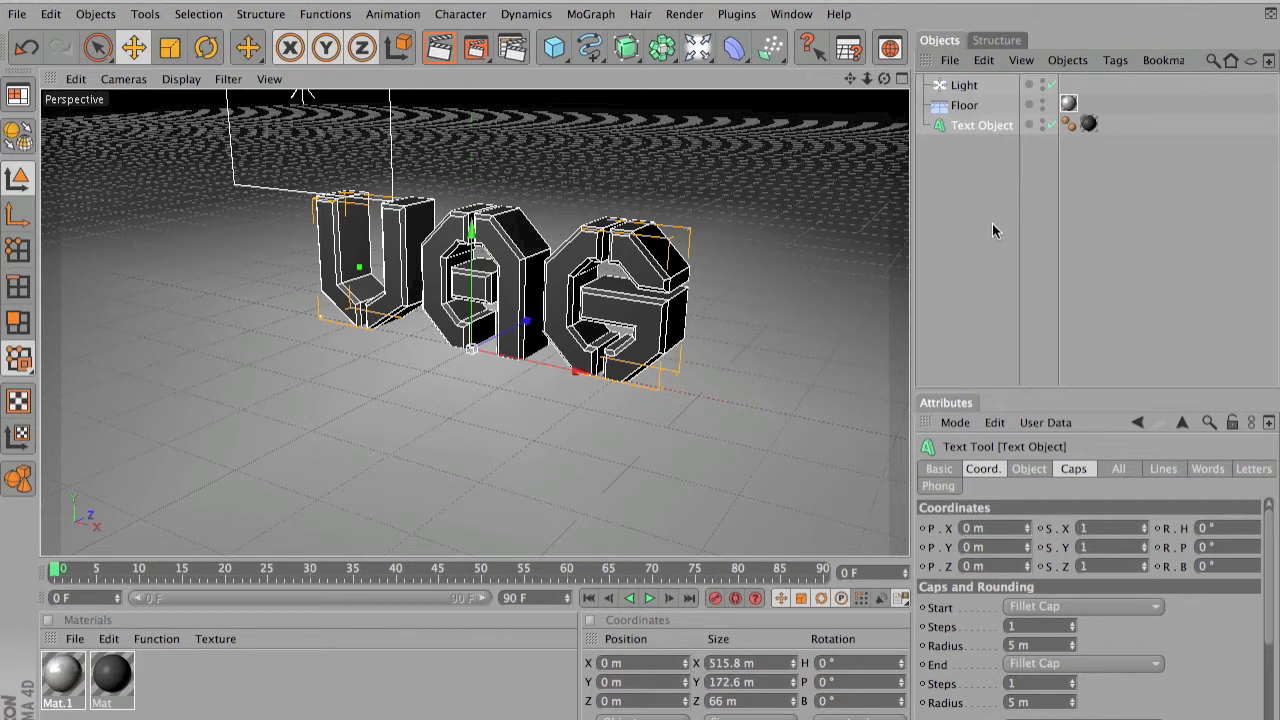
key("super+v")
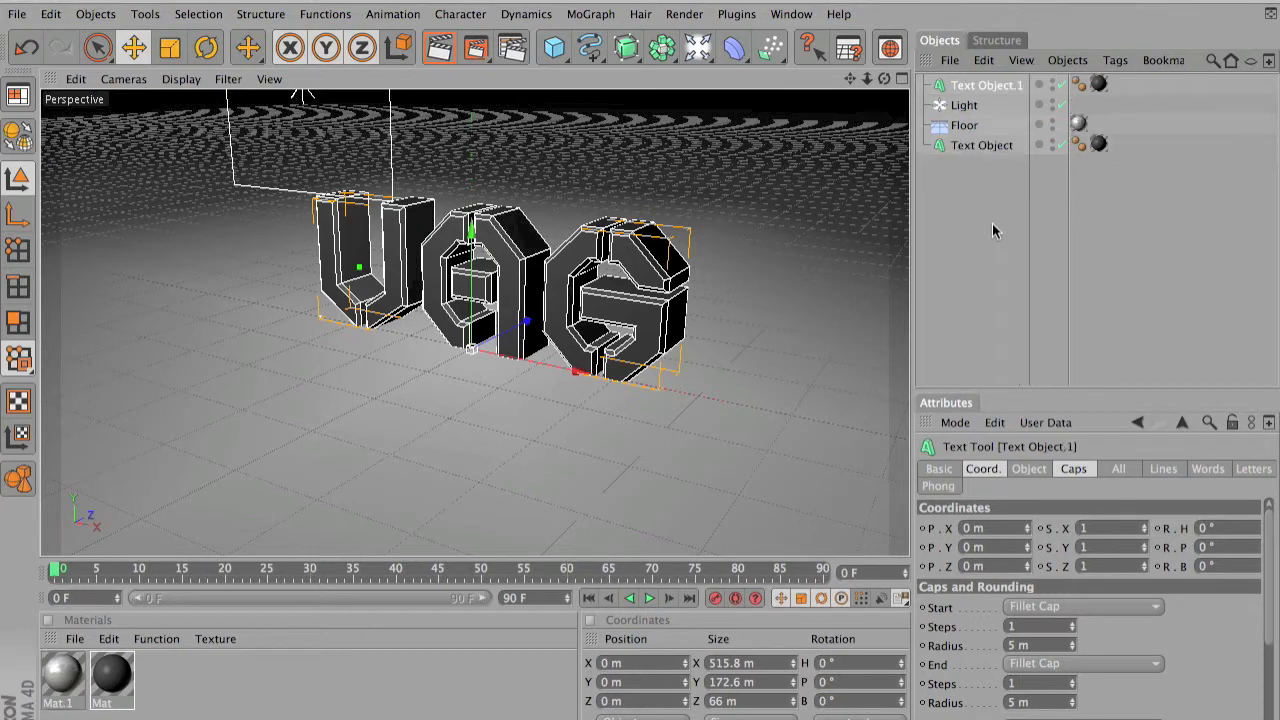
left_click_drag(987, 84, 986, 188)
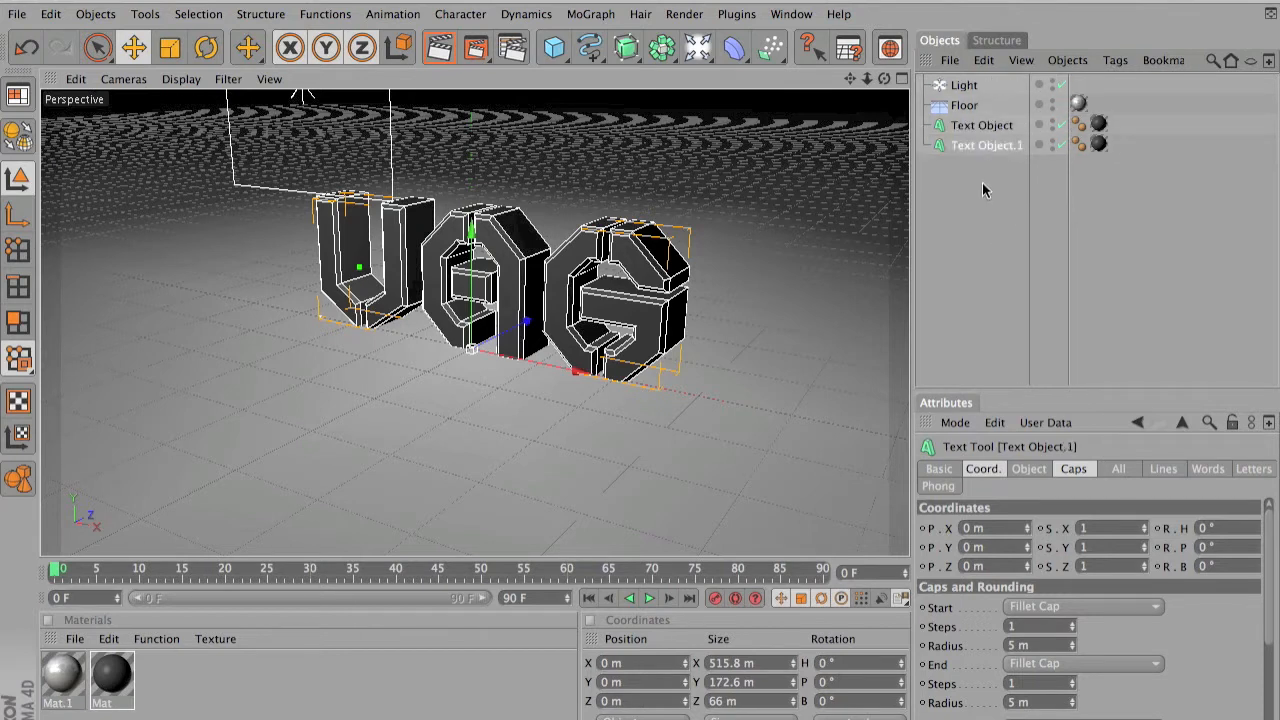
Compare the object properties of the original text and its copy, checking the extrusion depth
left_click(977, 130)
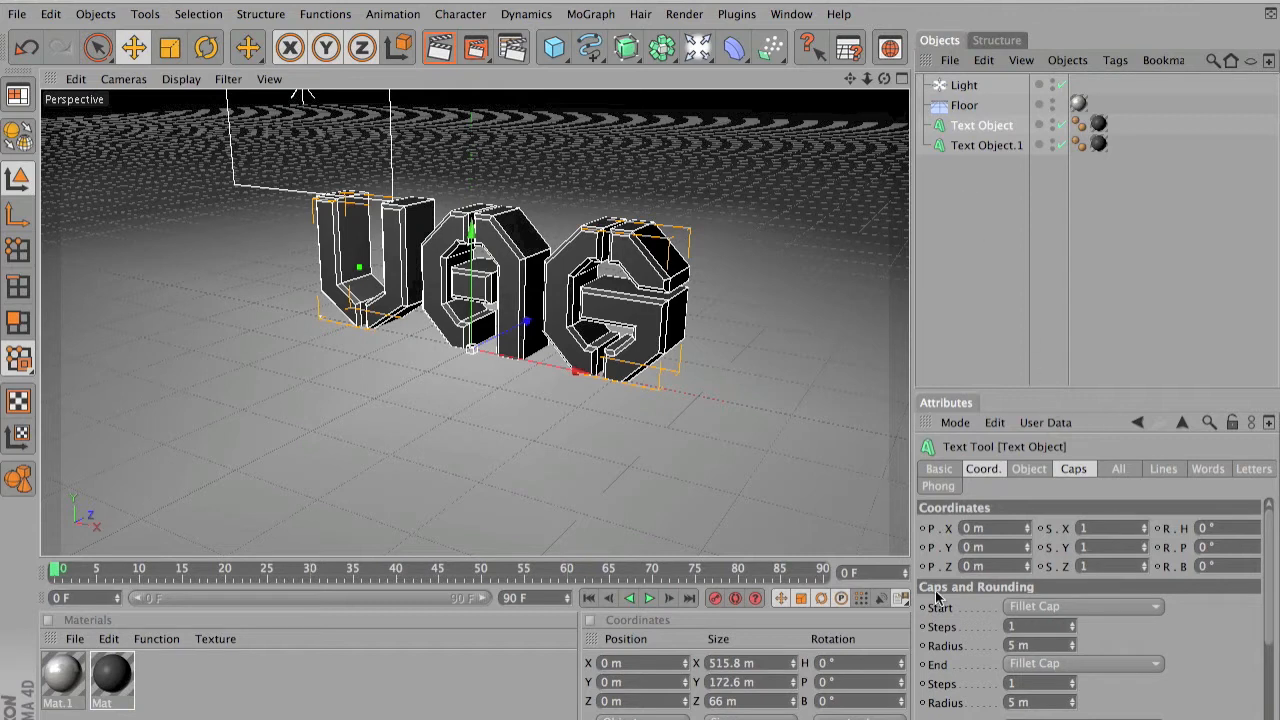
left_click(1040, 469)
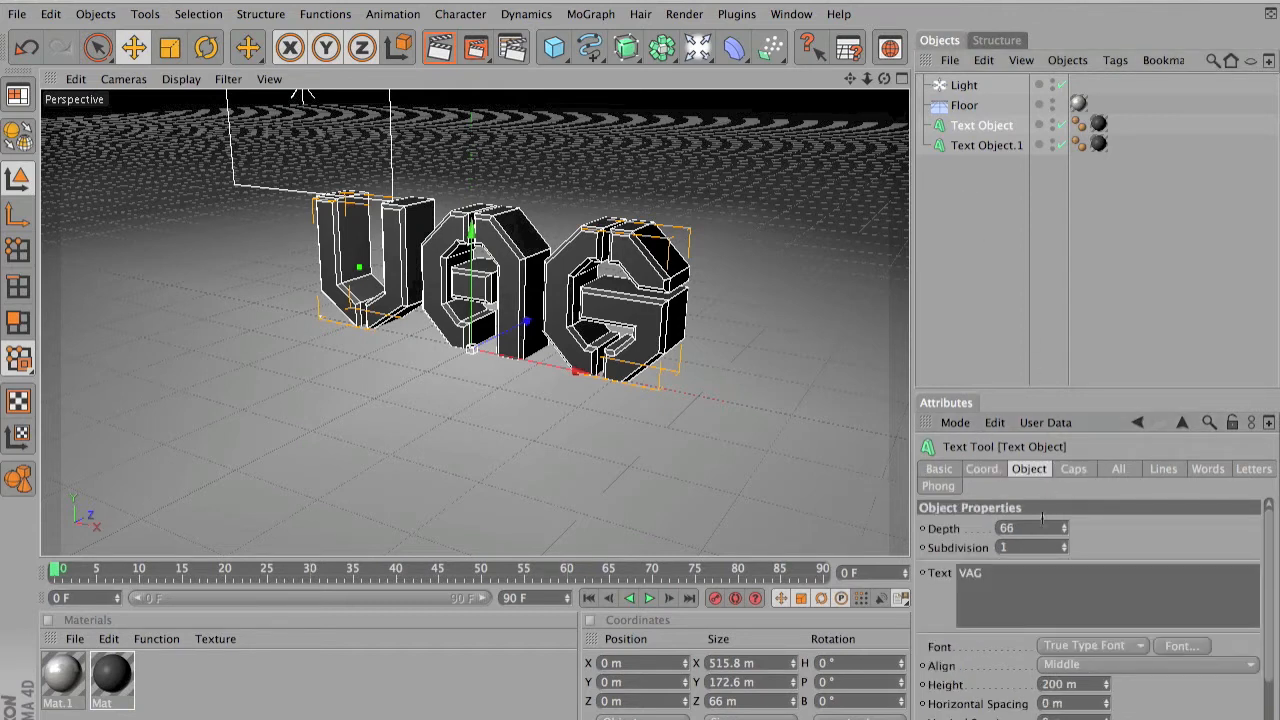
left_click(984, 146)
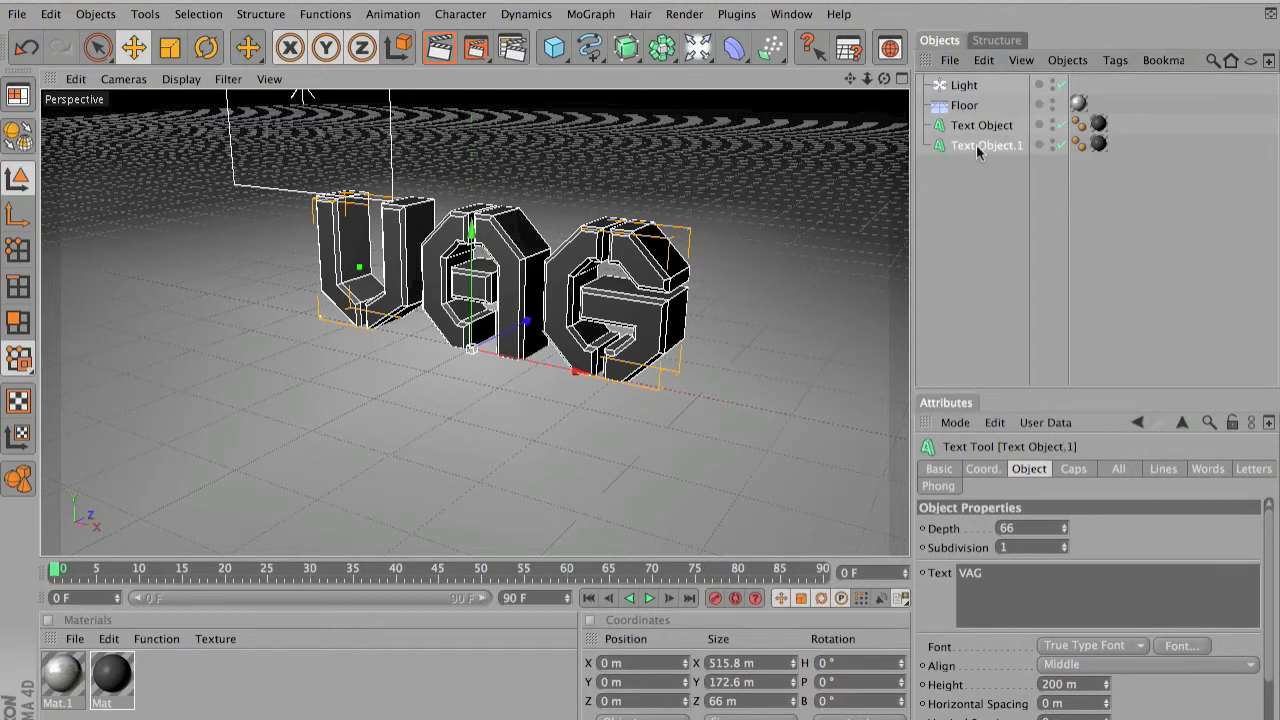
left_click(982, 125)
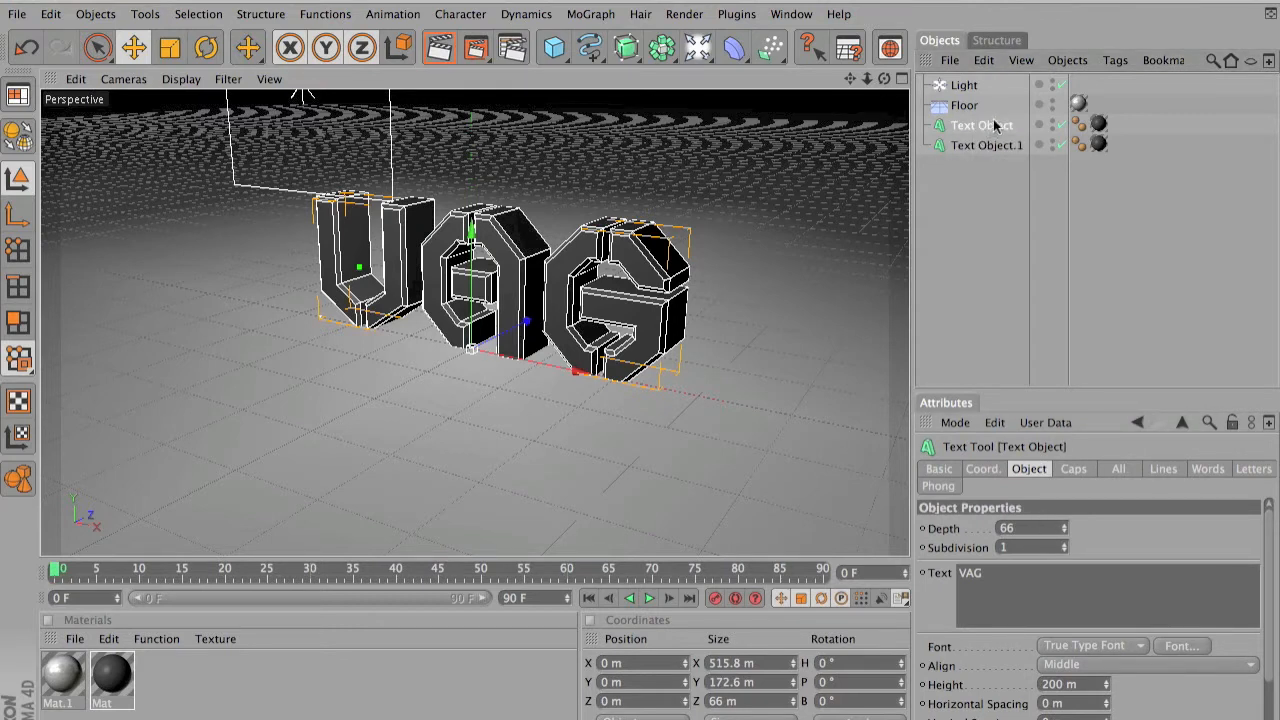
left_click(988, 146)
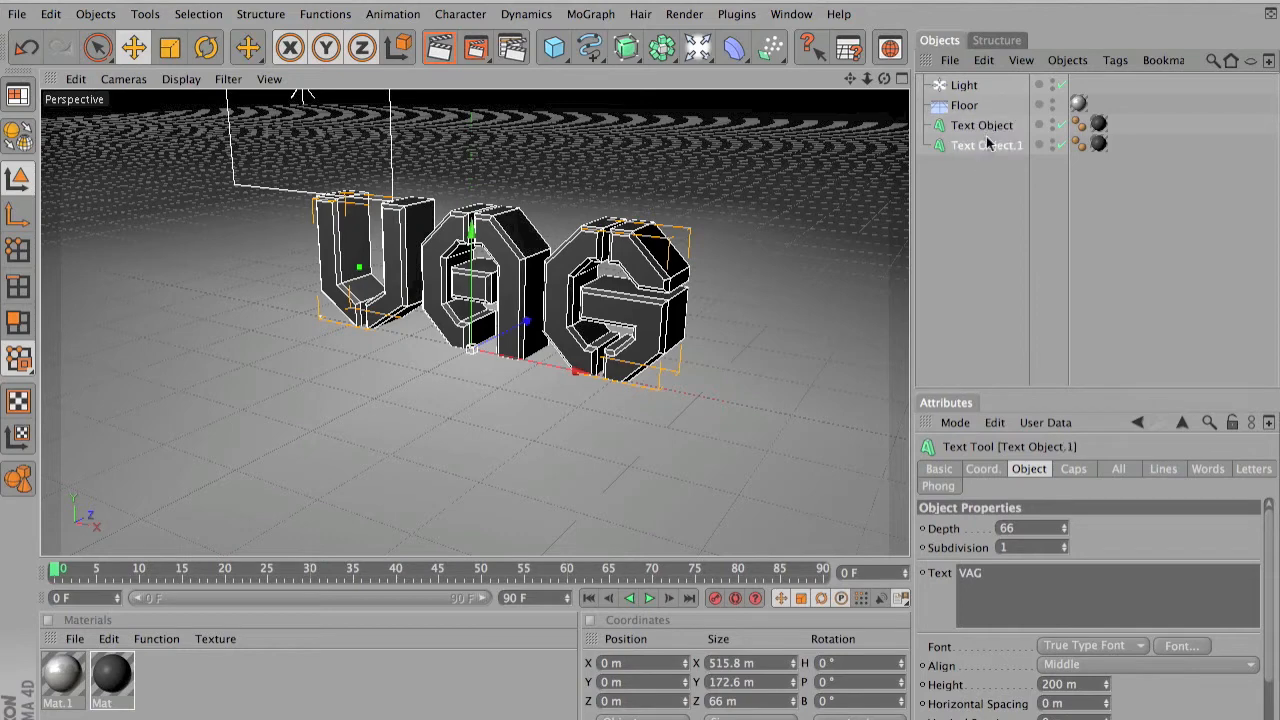
left_click(986, 128)
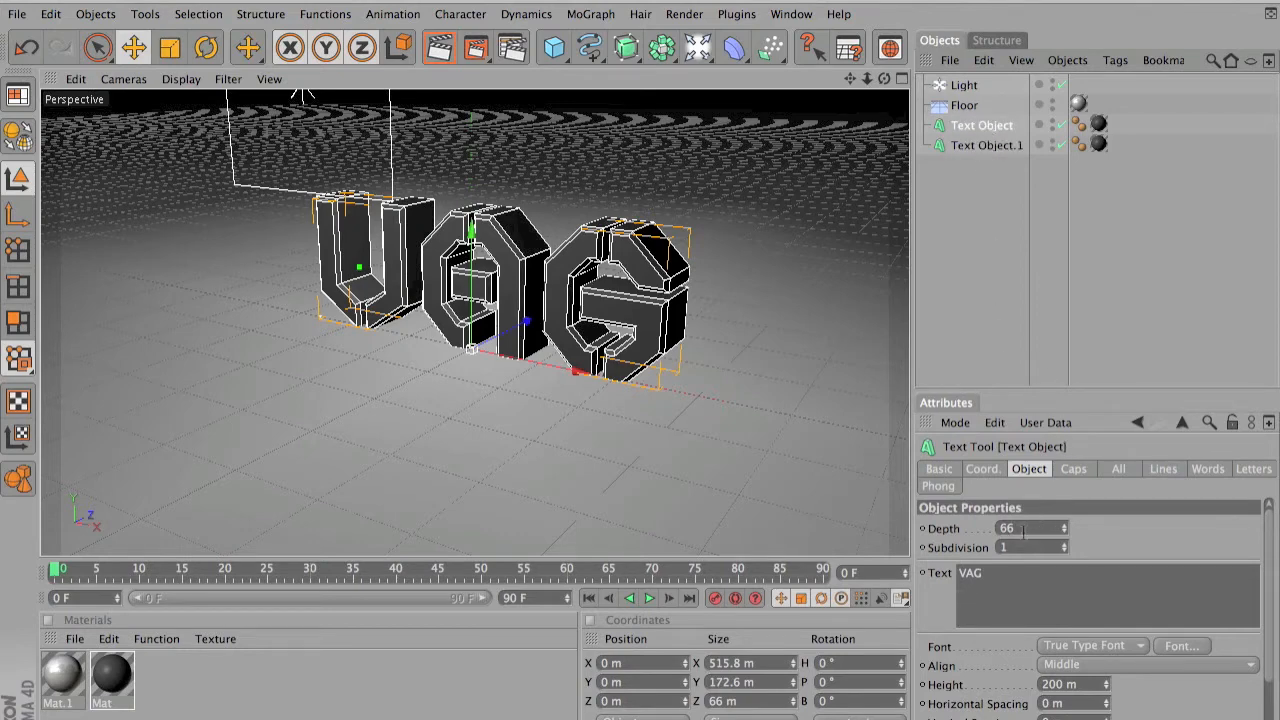
Switch to Finder, launch Calculator from the Applications folder and minimise the Finder window
mouse_move(434, 716)
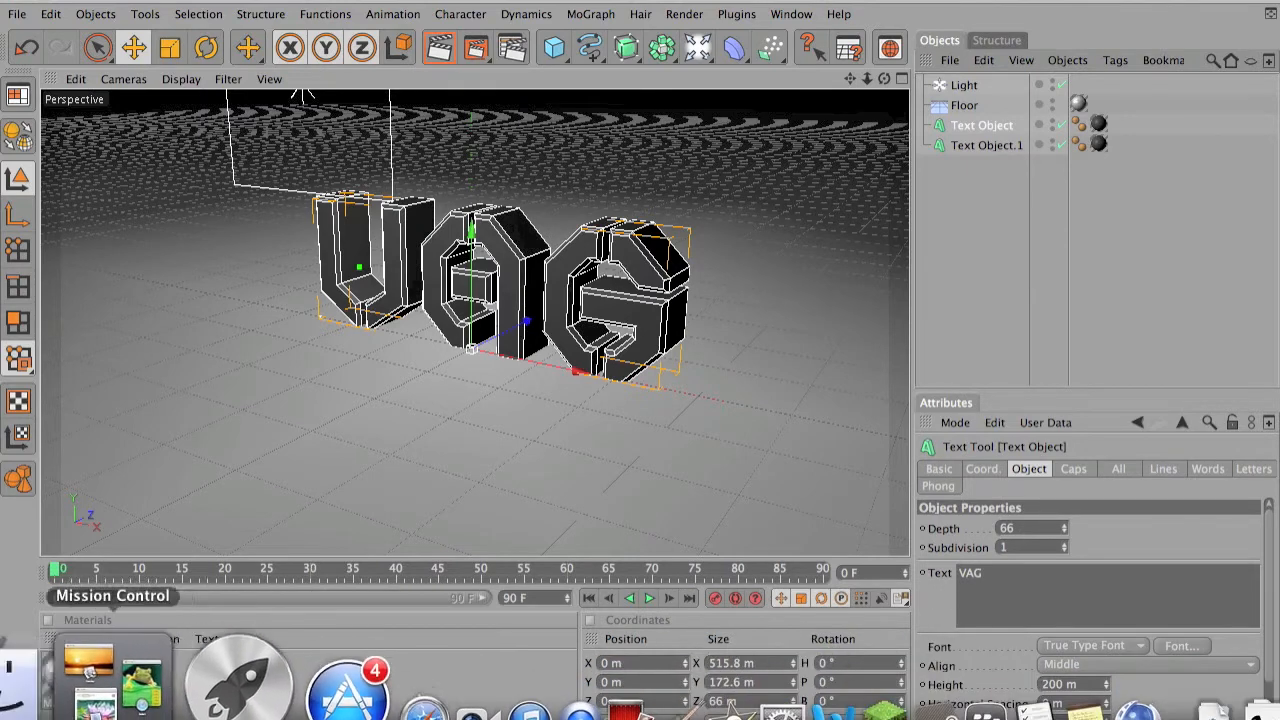
left_click(60, 690)
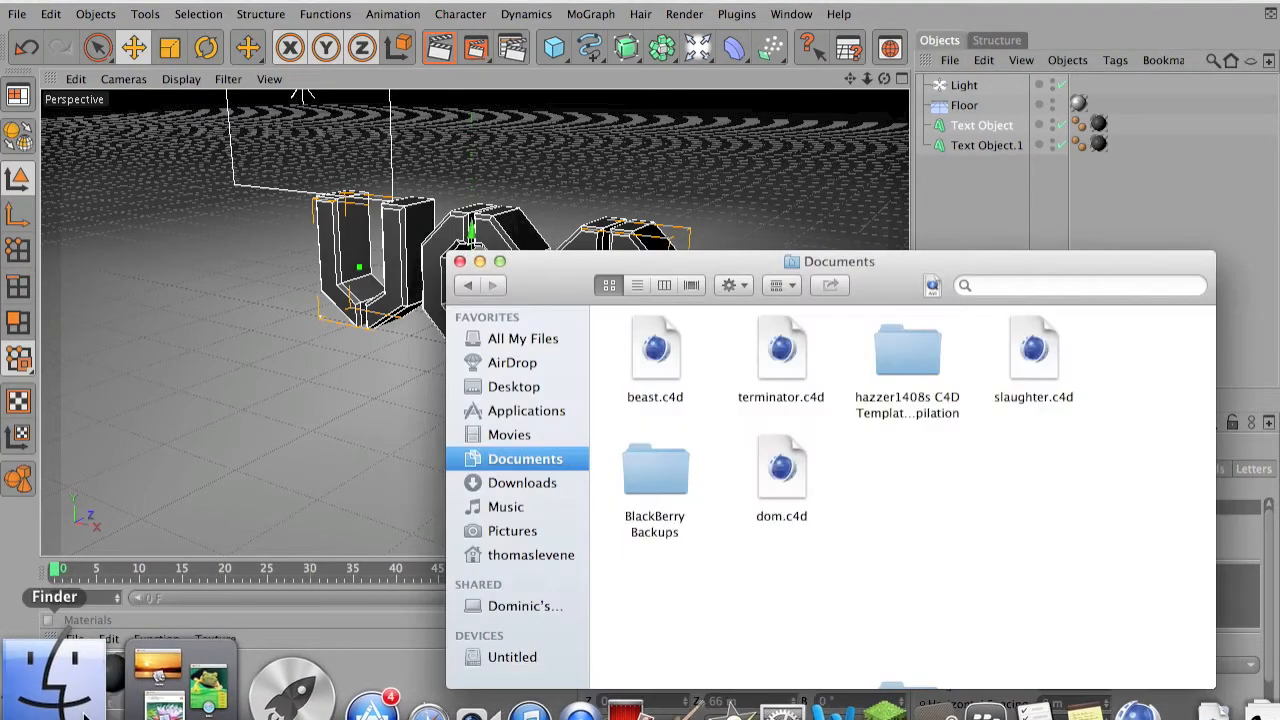
left_click(512, 486)
left_click(516, 414)
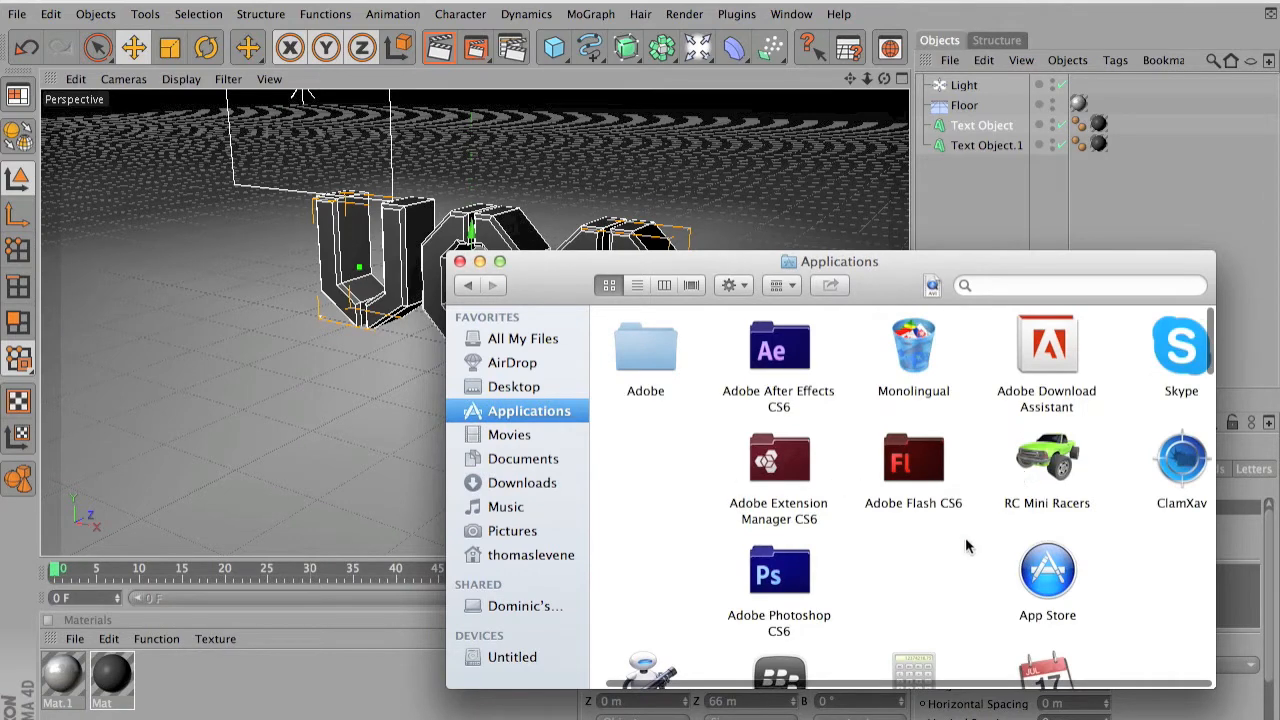
scroll(966, 546, "down", 3)
double_click(903, 492)
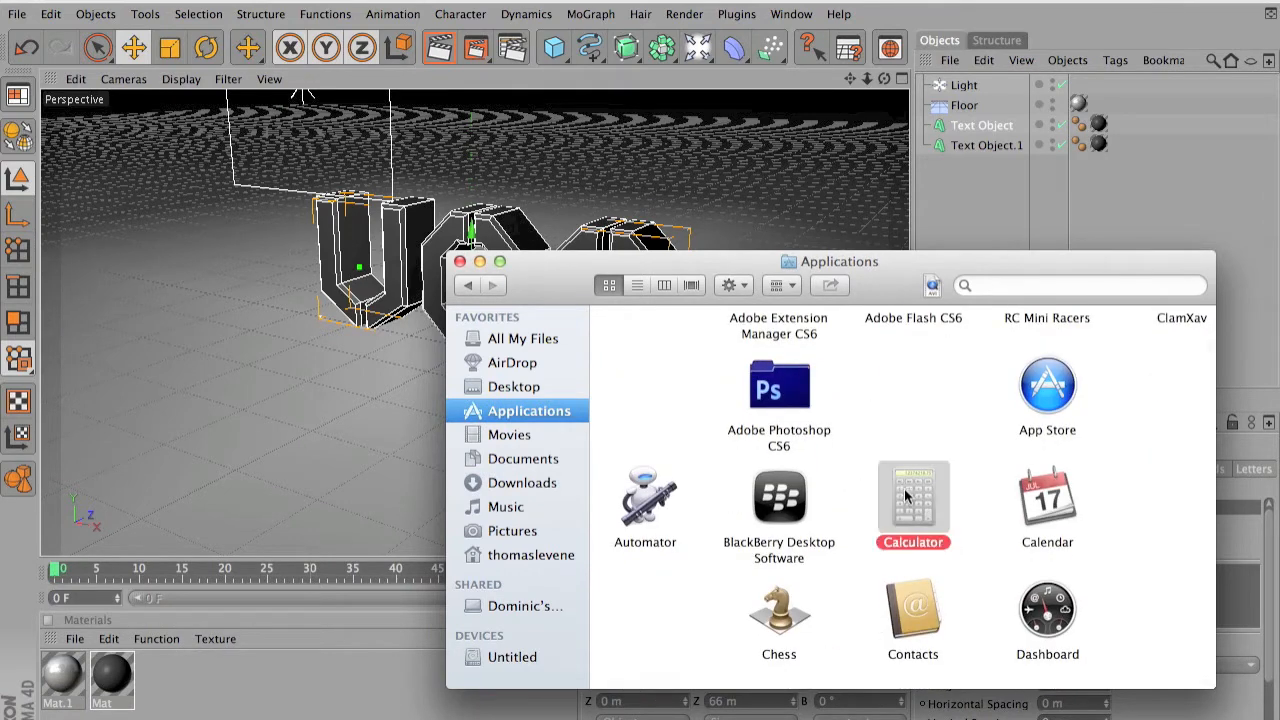
left_click(480, 261)
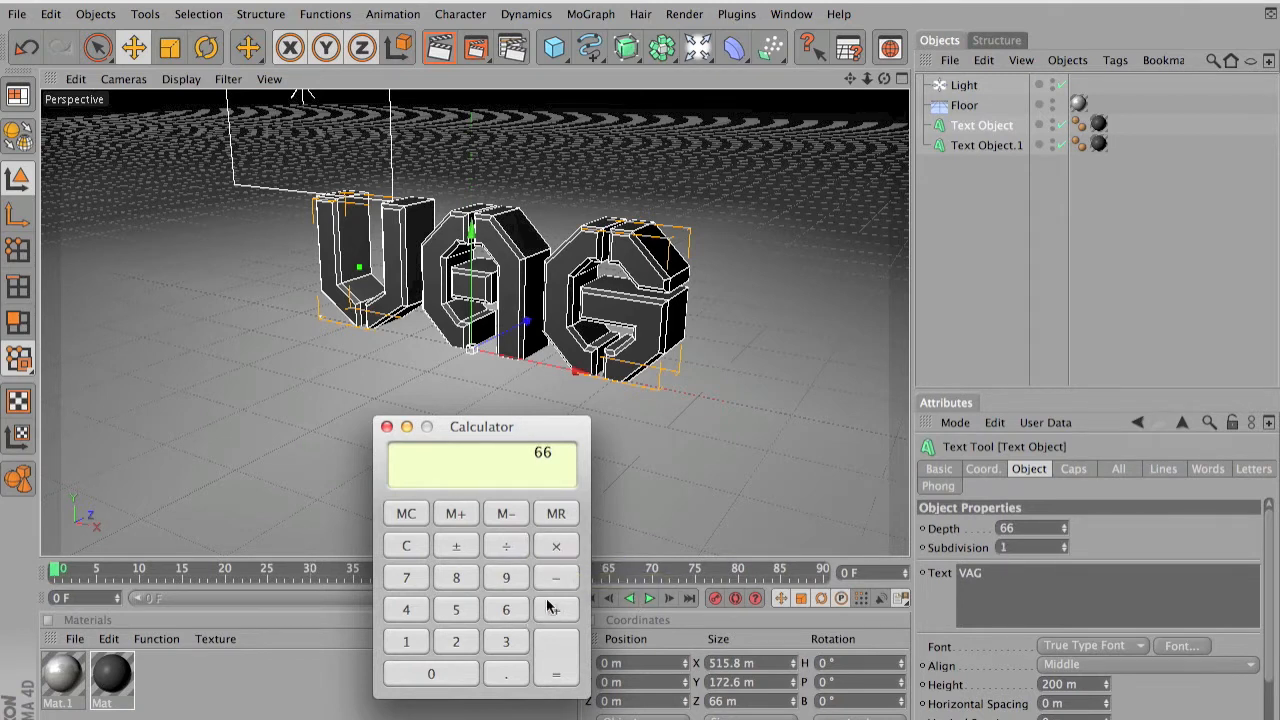
Divide the text depth of 66 by 4 in Calculator
left_click(504, 549)
left_click(410, 612)
left_click(572, 655)
Set the duplicated text's depth to 16.5, check the value against Calculator and clear the object selection
left_click(1020, 148)
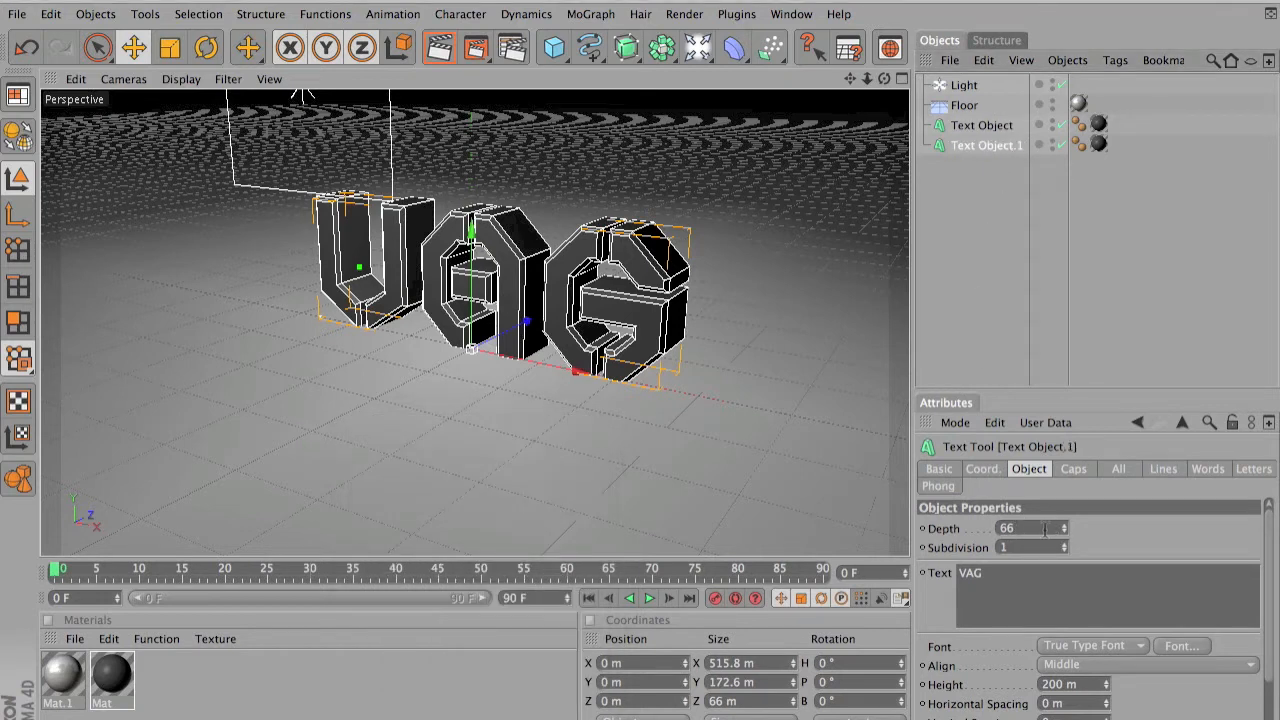
left_click_drag(1045, 531, 910, 528)
type("1")
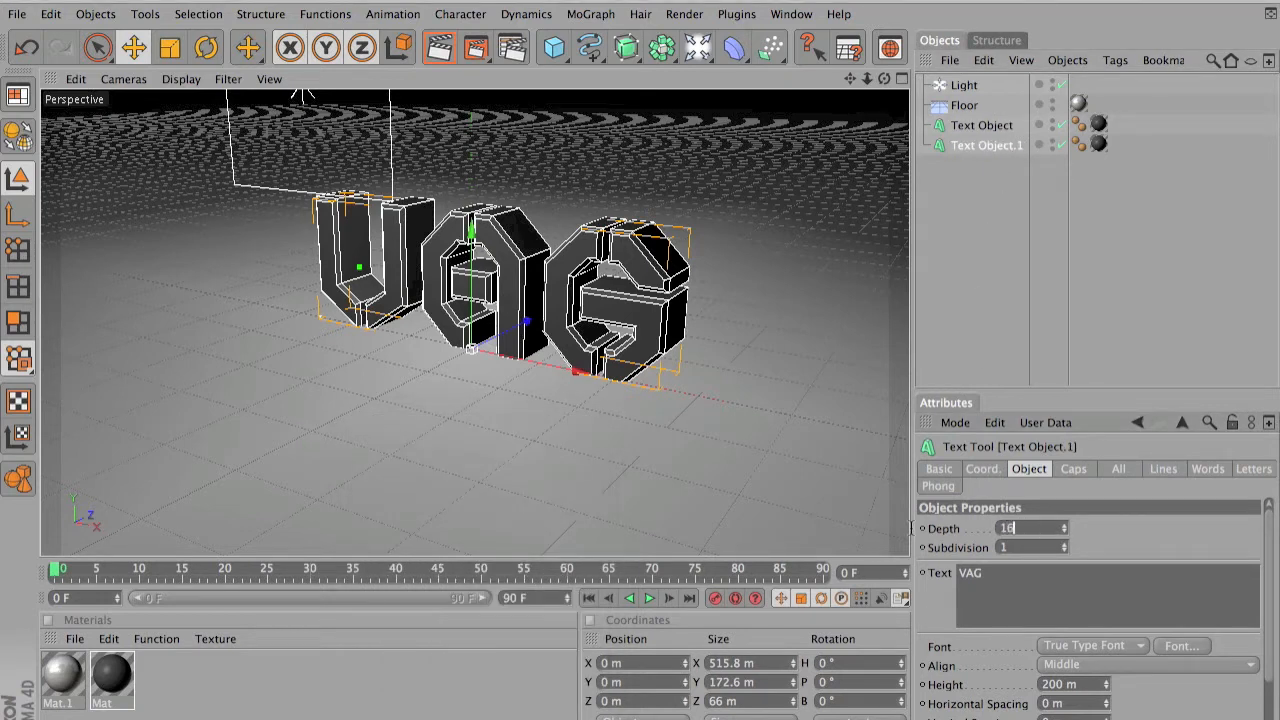
type("6.5")
mouse_move(910, 700)
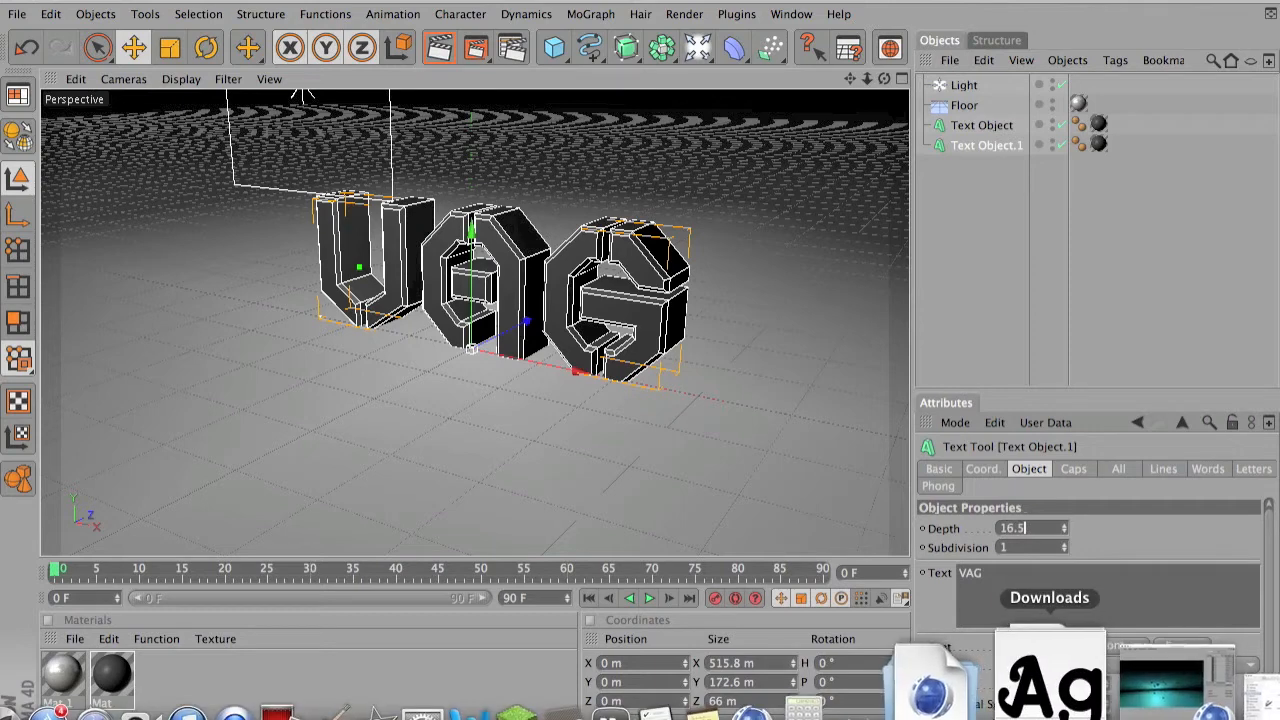
left_click(950, 692)
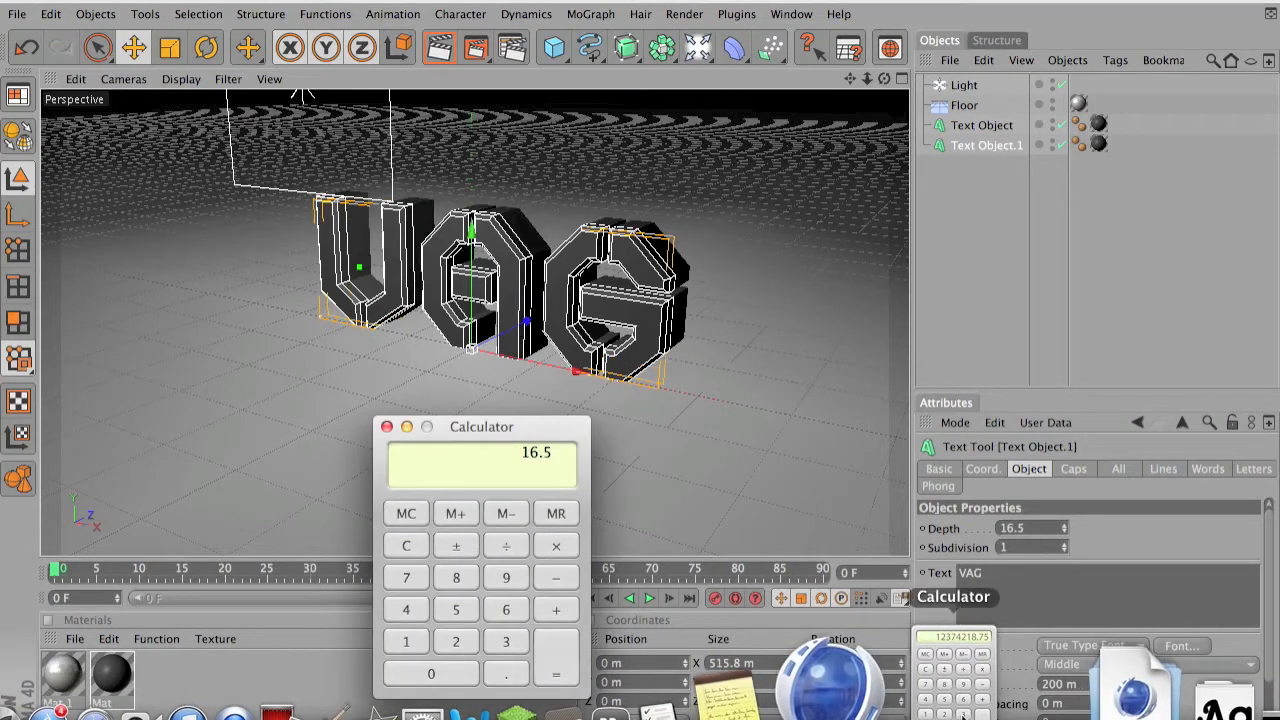
left_click(1111, 313)
left_click(1111, 312)
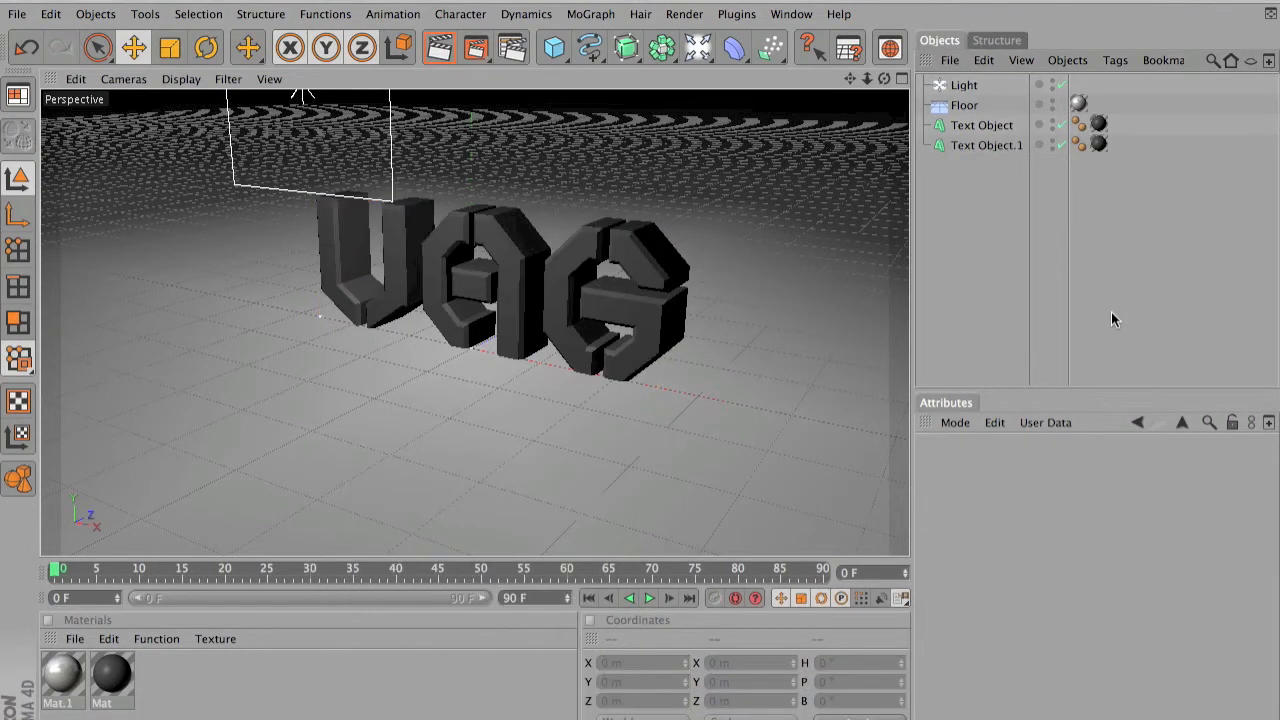
Move the thin text copy along the Z axis to about 27 m, into the middle of the original text's depth
left_click(988, 145)
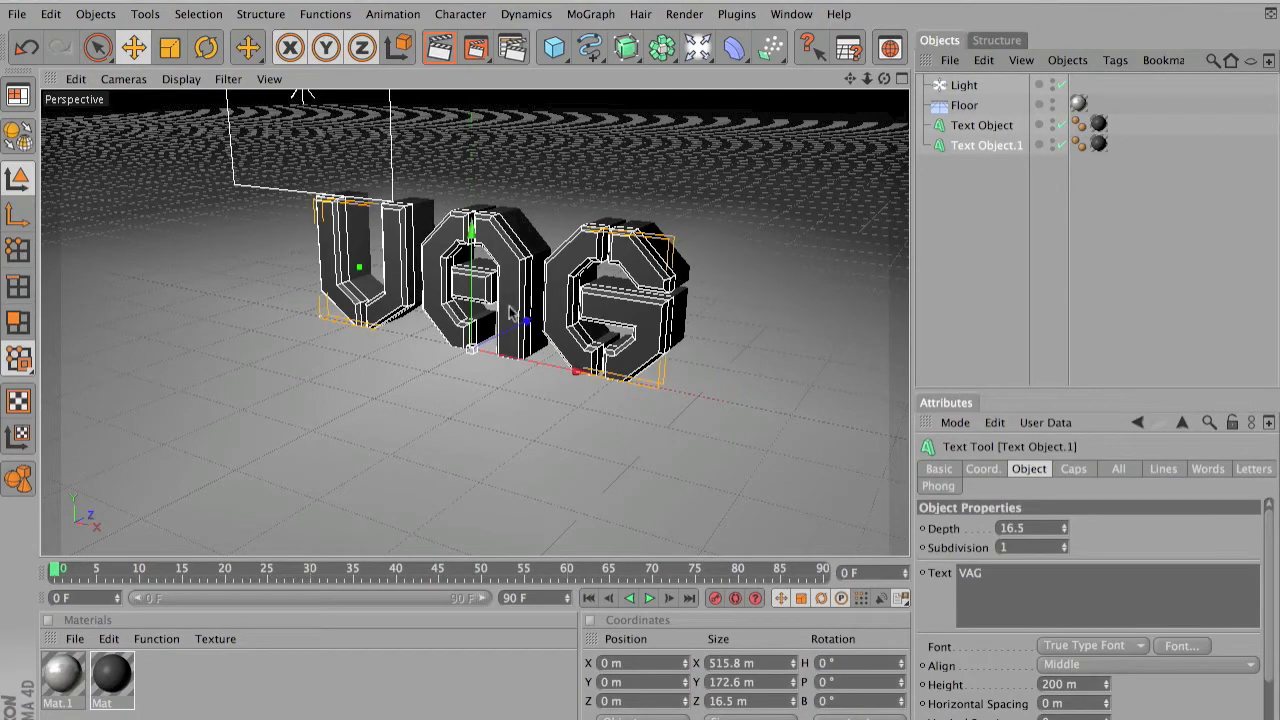
left_click_drag(885, 80, 786, 72)
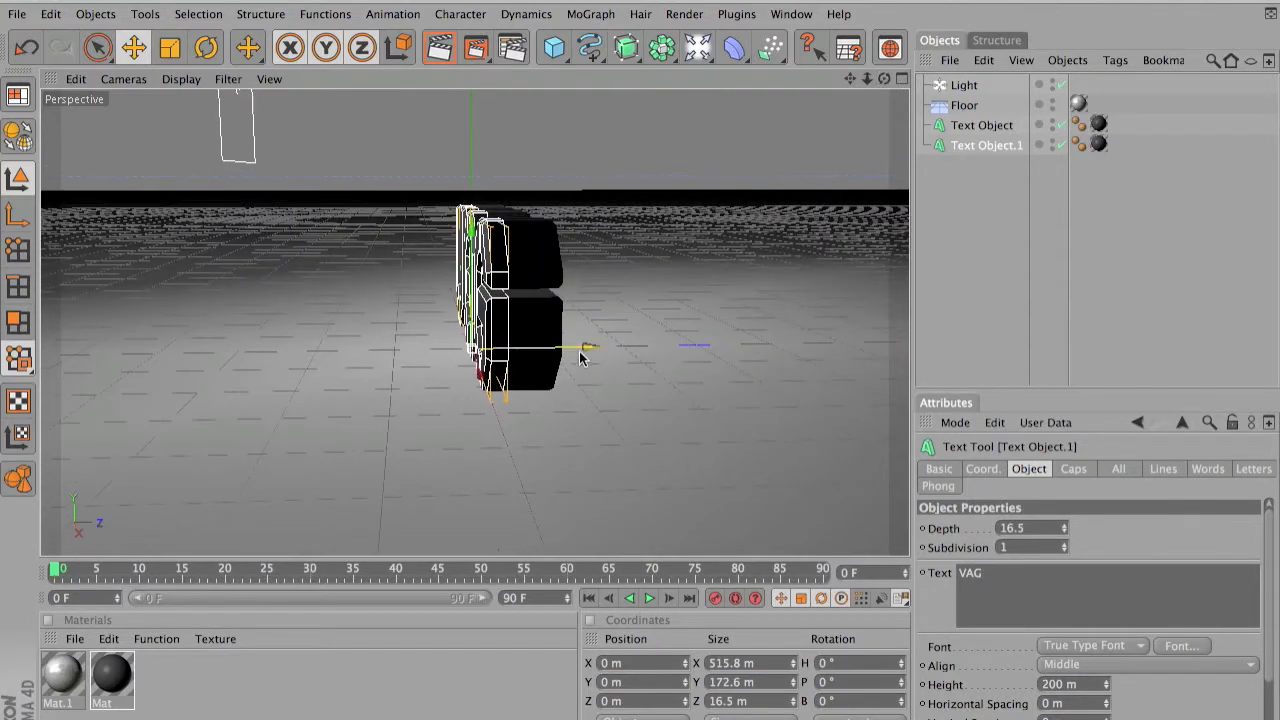
left_click_drag(588, 348, 610, 347)
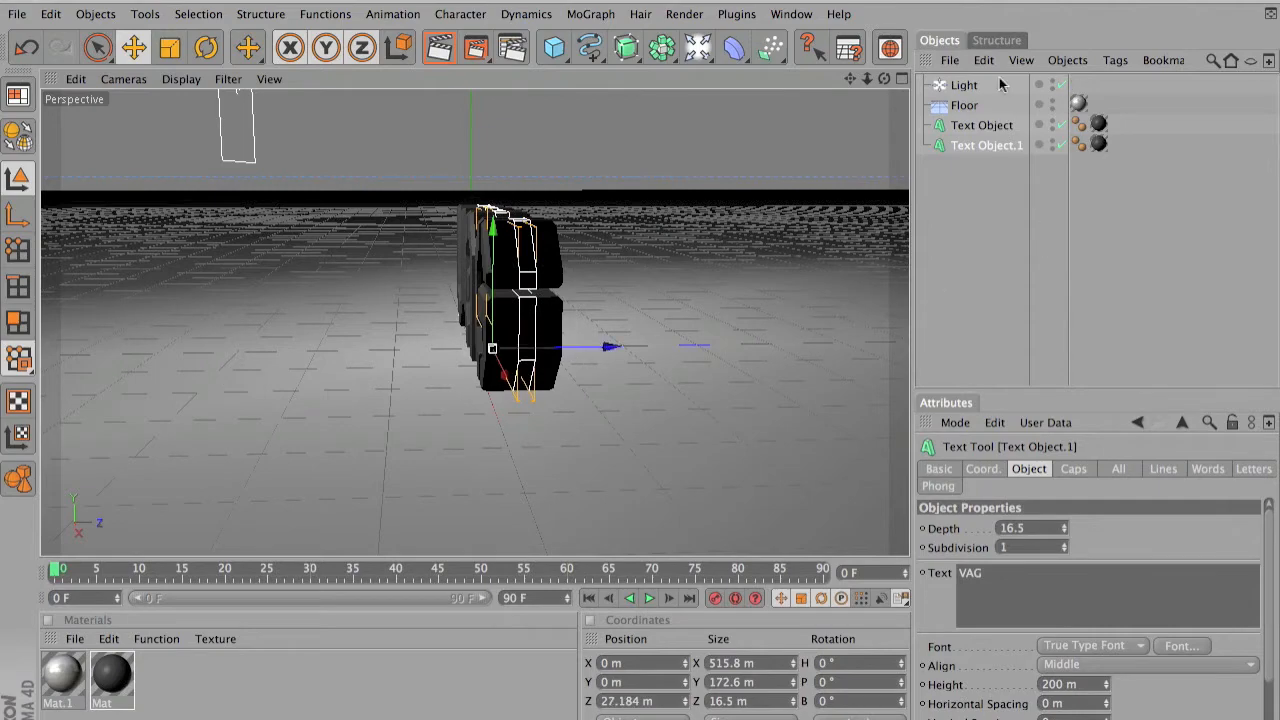
left_click_drag(885, 80, 885, 80)
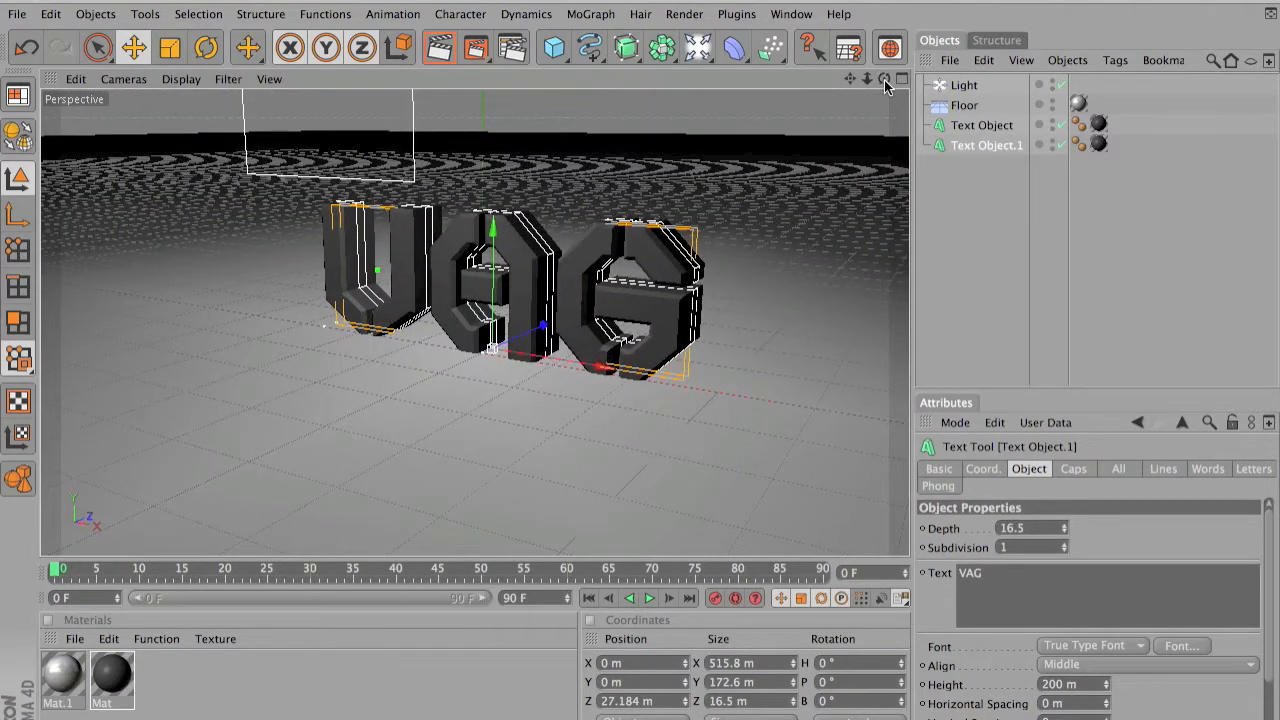
Adjust the original text's caps so the thin copy stands out around its sides, and preview it with a render of the view
left_click(994, 129)
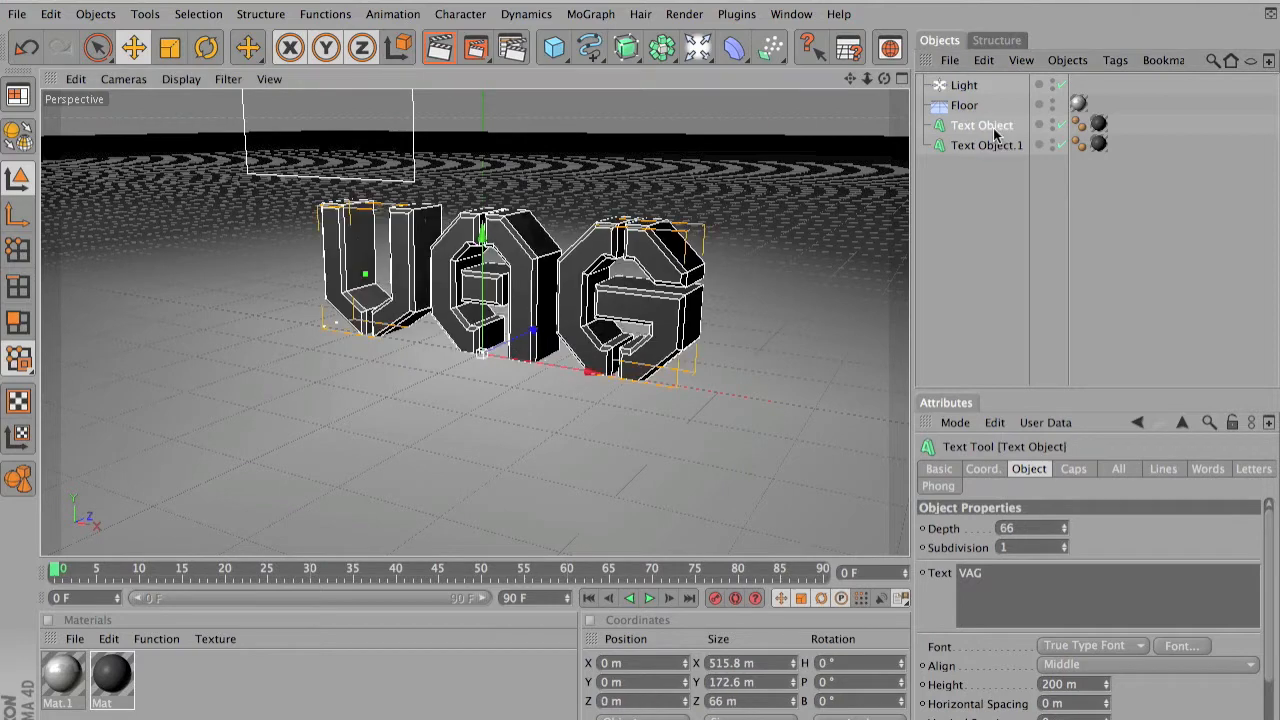
left_click(1068, 472)
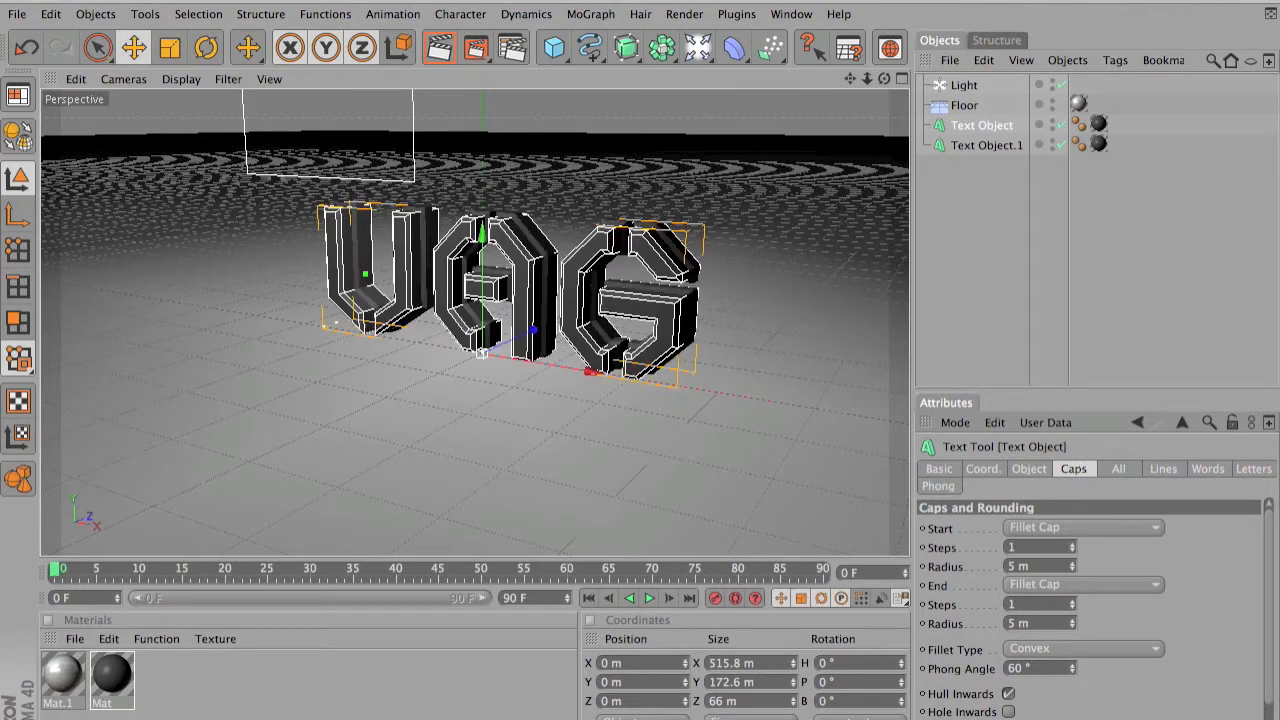
left_click(445, 48)
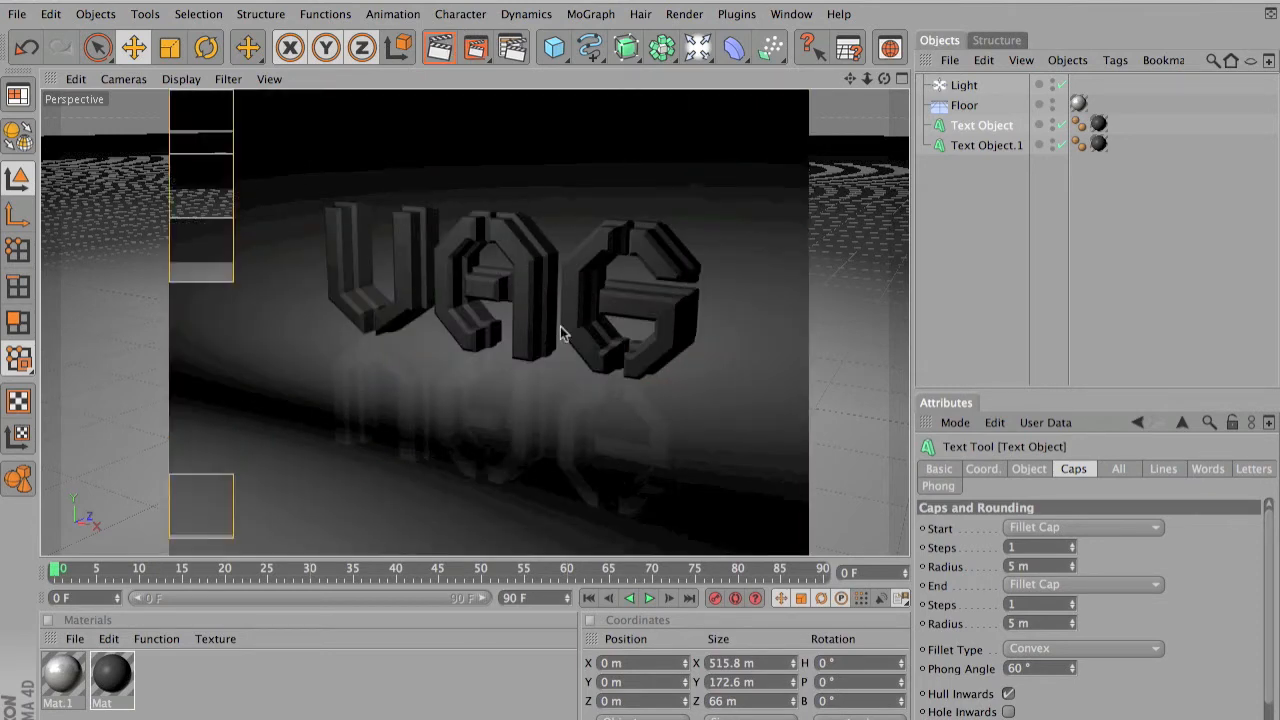
left_click(449, 156)
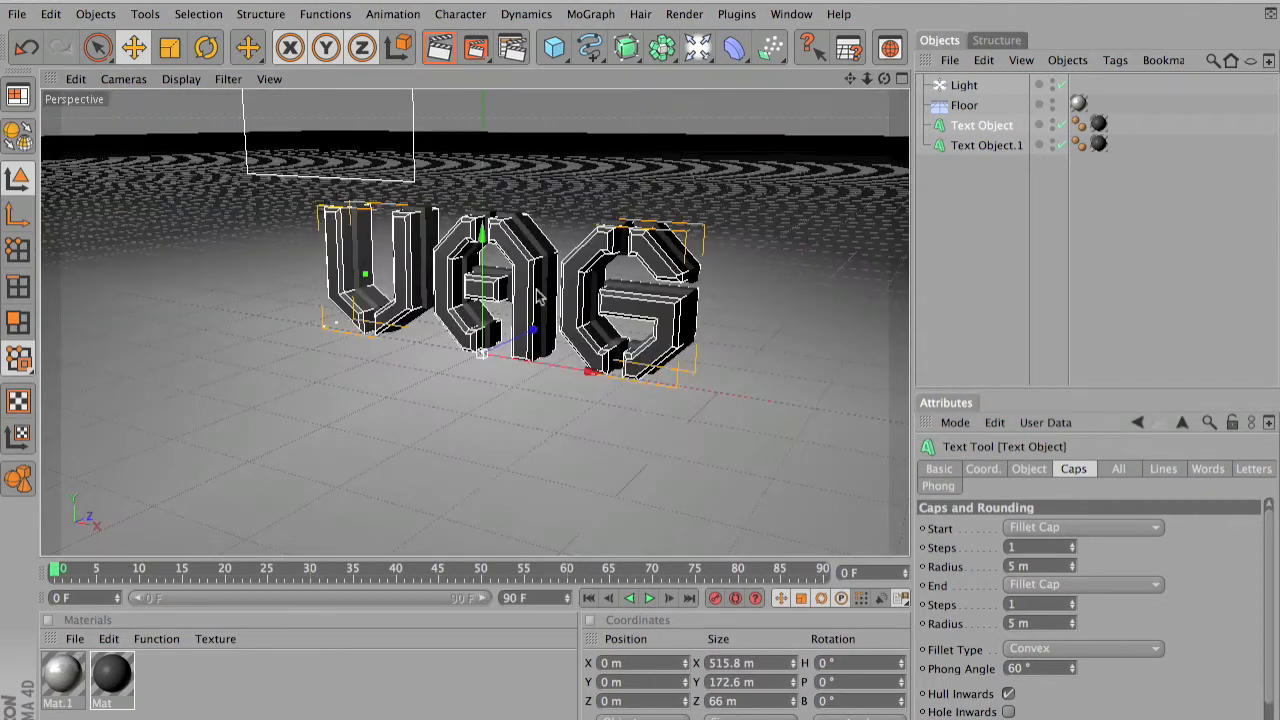
Create a third material and set its colour to cyan, RGB 0, 255, 255
double_click(210, 664)
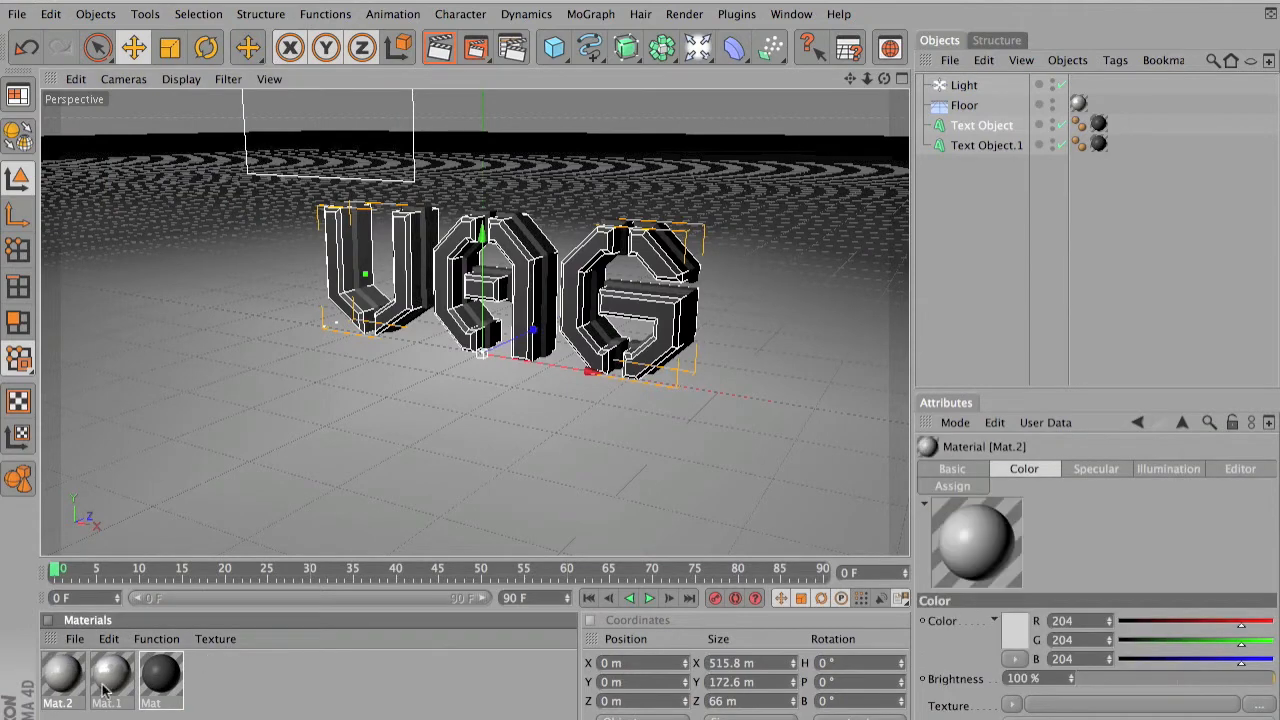
double_click(55, 682)
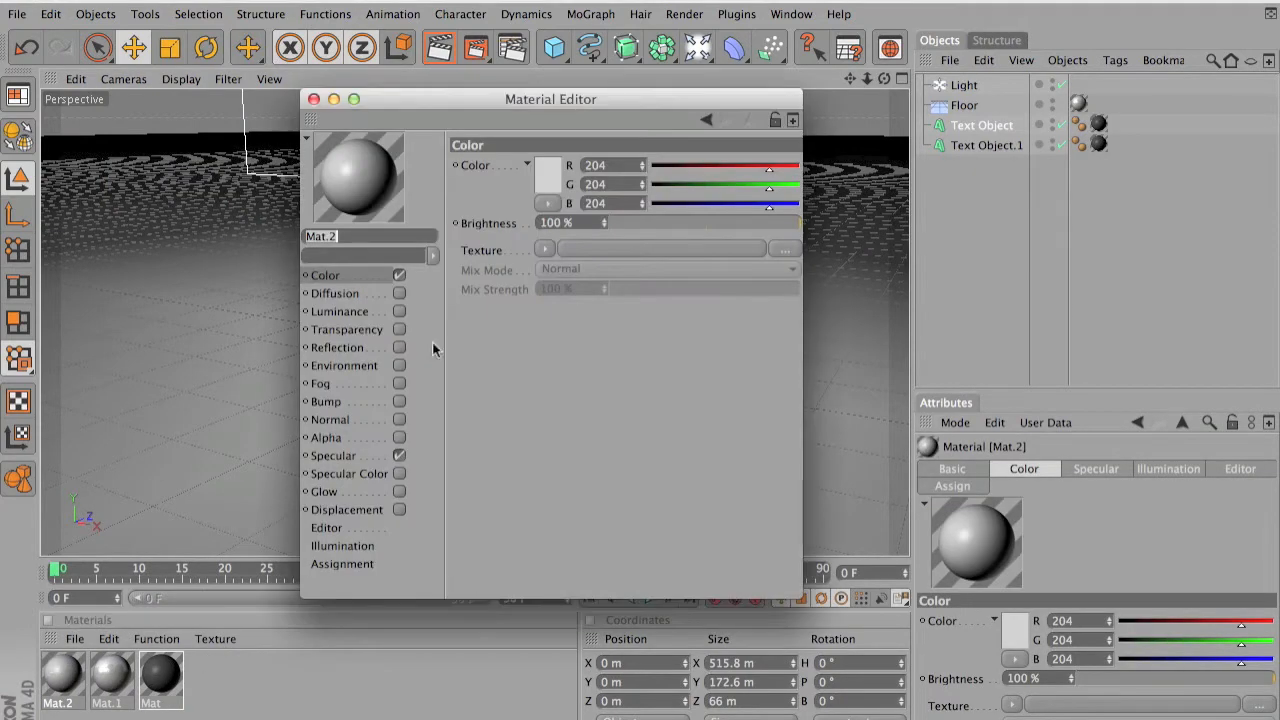
left_click_drag(783, 188, 814, 203)
left_click(794, 204)
left_click_drag(766, 169, 516, 215)
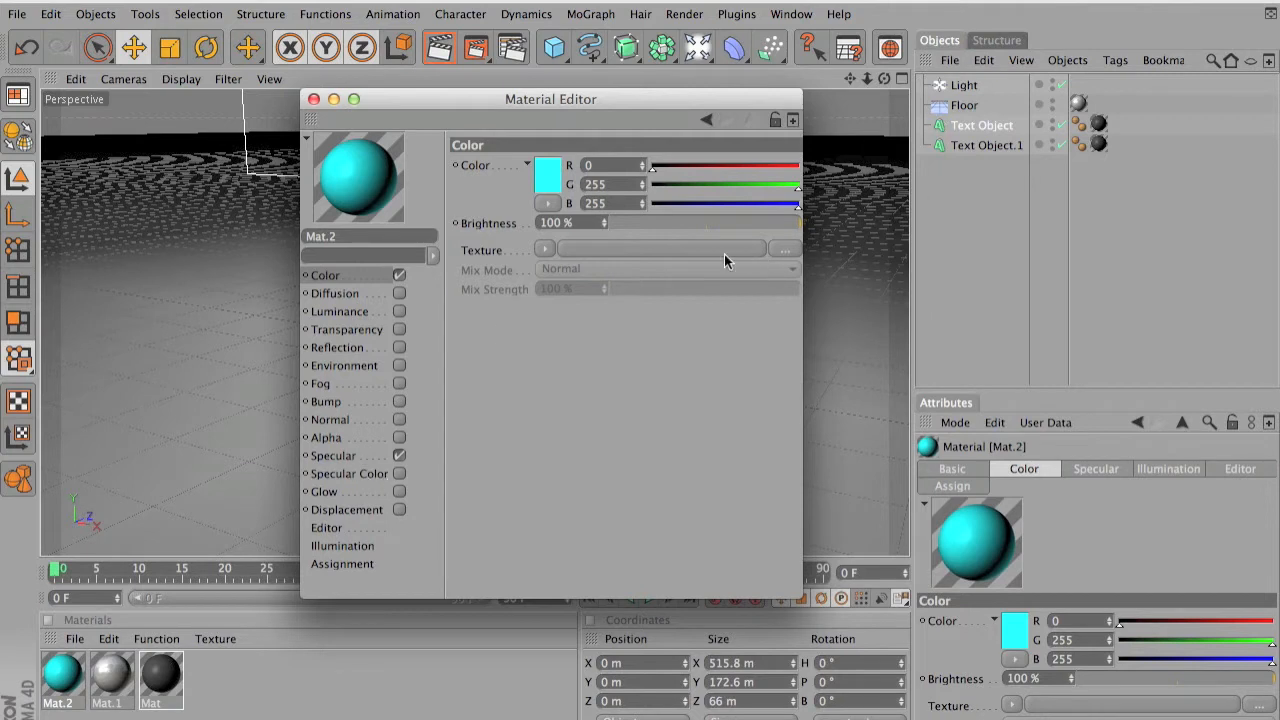
Enable the cyan material's Glow channel, set its Inner Strength to 127% and adjust the Outer Strength
left_click(345, 493)
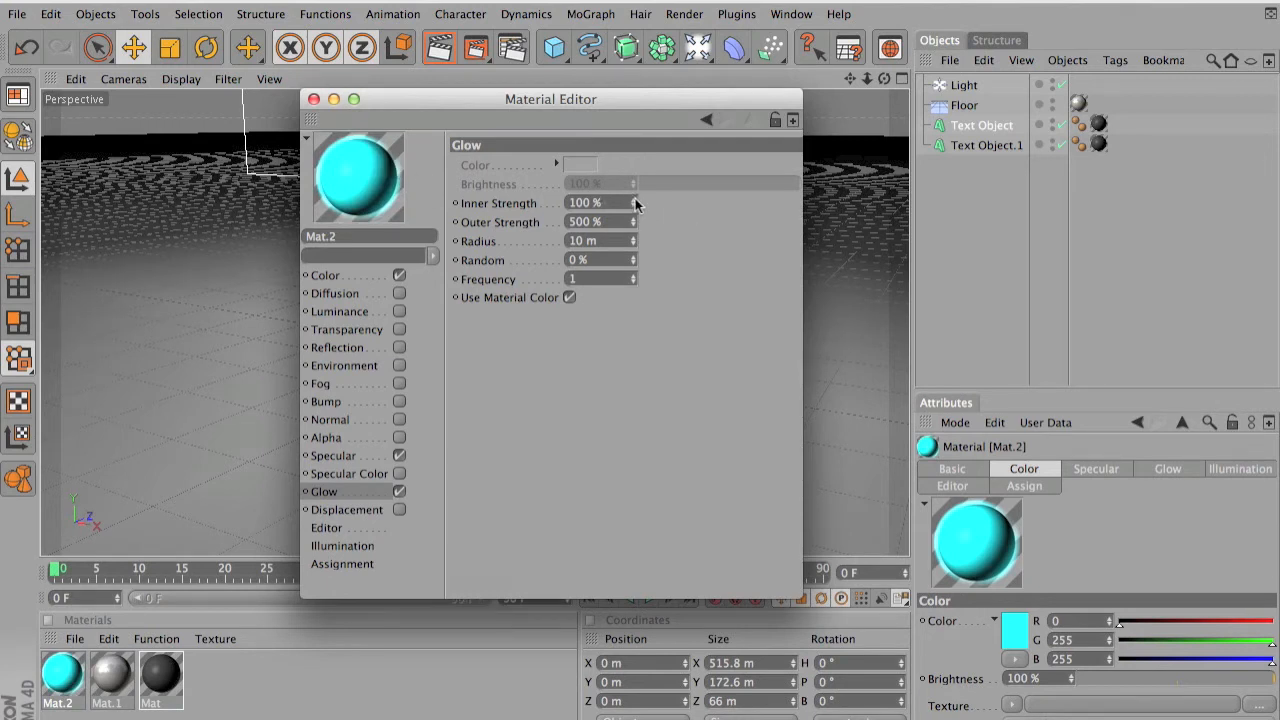
left_click_drag(633, 201, 635, 197)
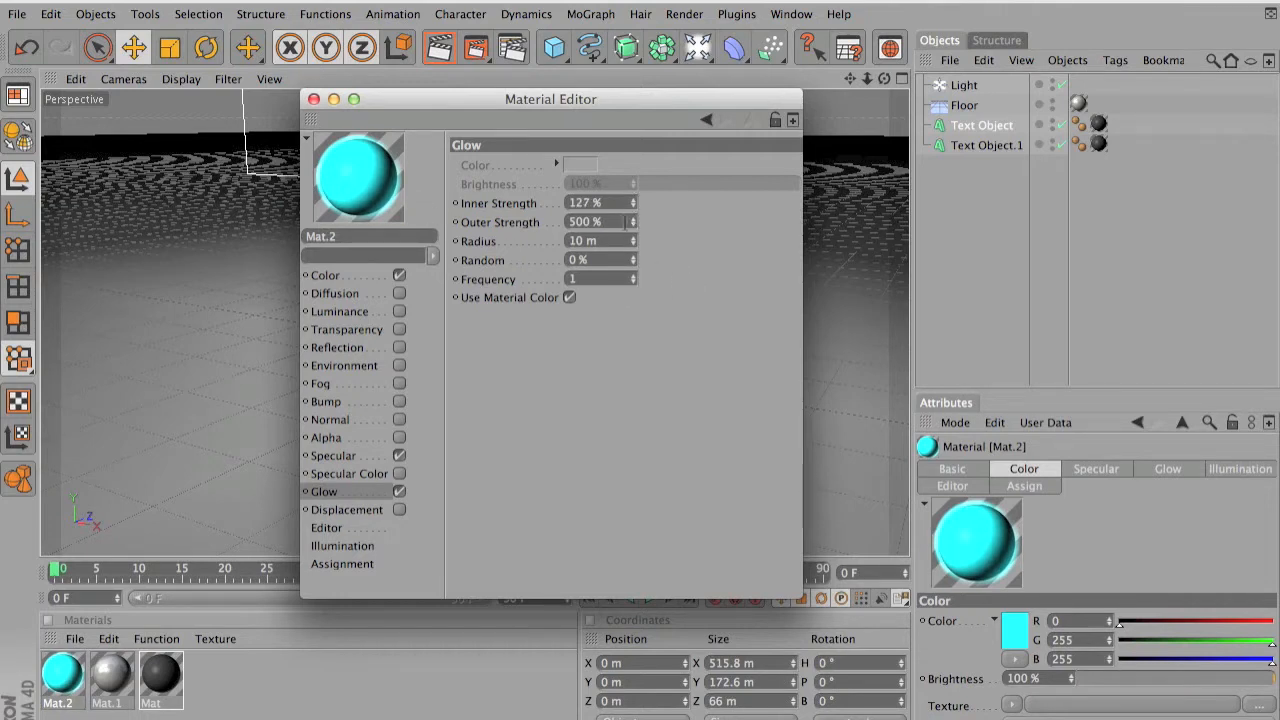
left_click_drag(633, 221, 633, 222)
left_click(313, 100)
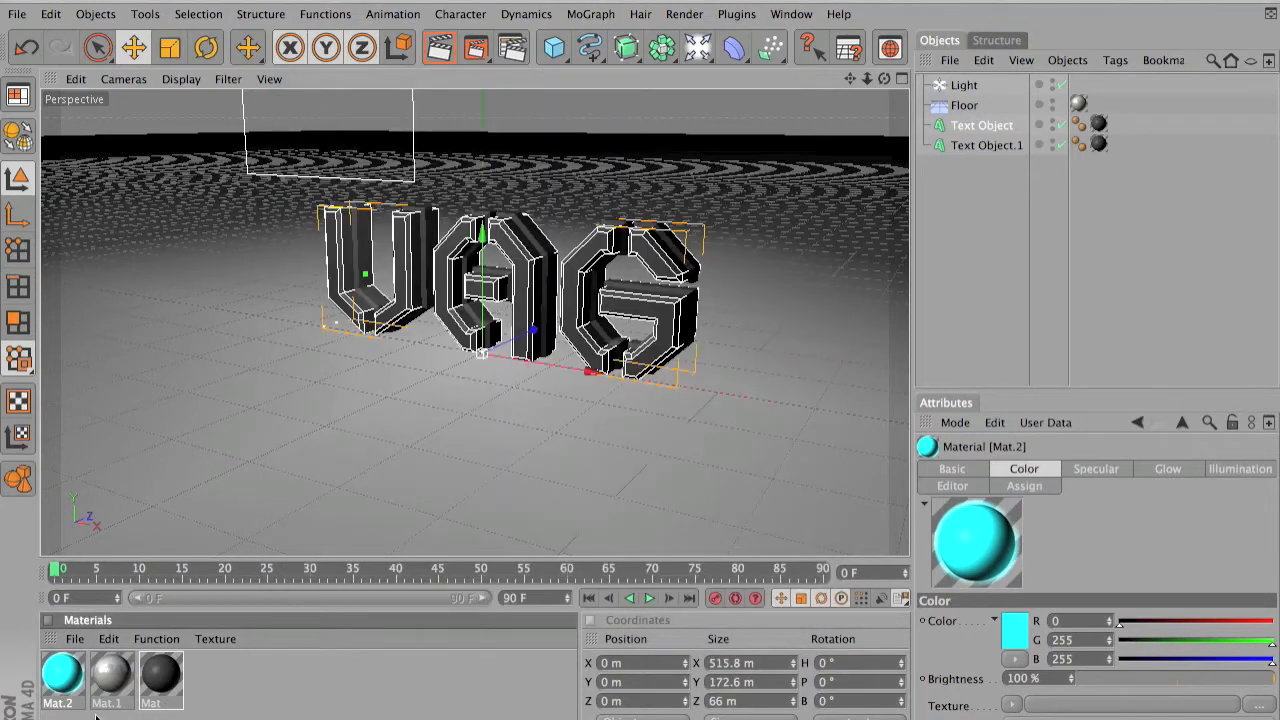
Replace the text copy's dark material with the cyan glow material and preview it with a render of the view
left_click_drag(45, 685, 997, 152)
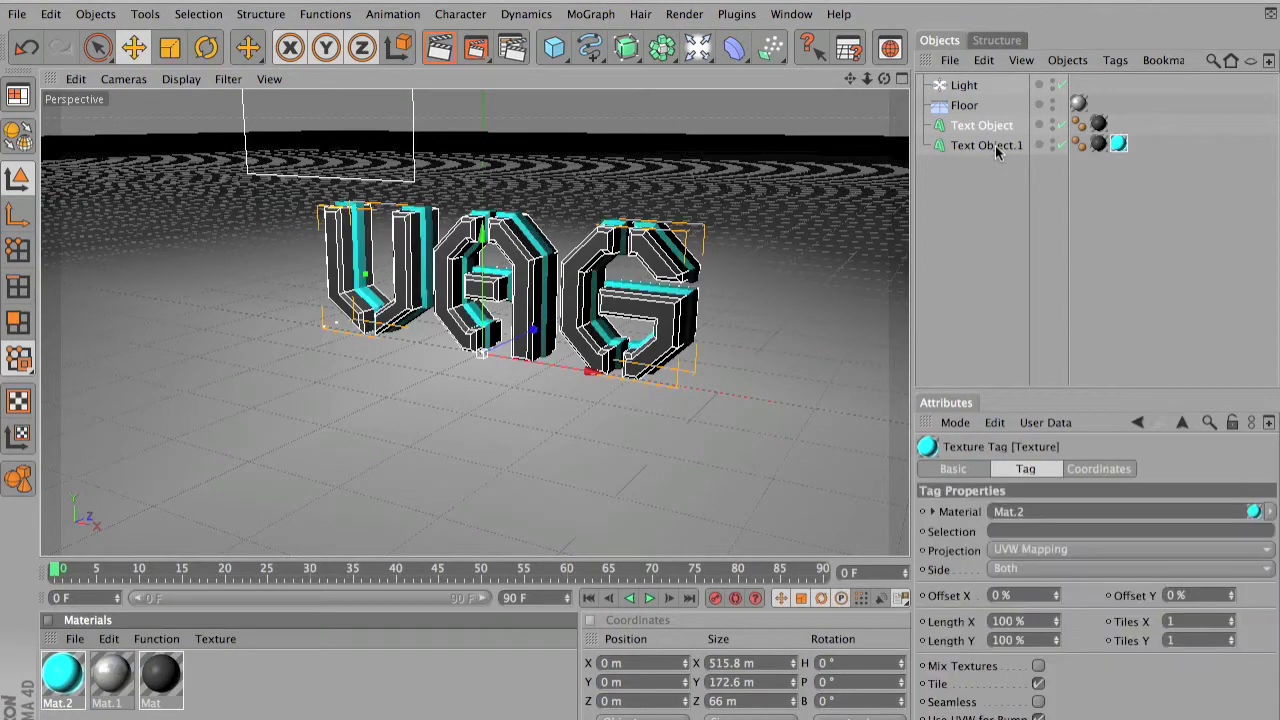
left_click(1100, 145)
key("Delete")
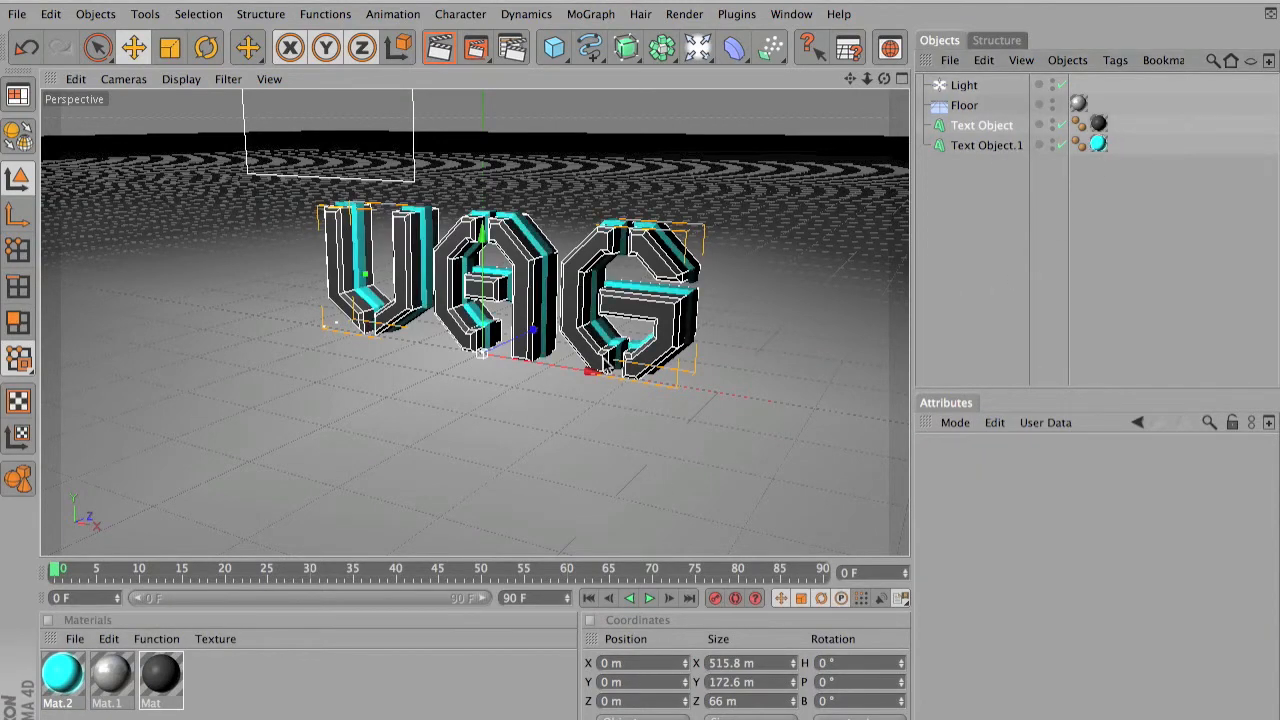
left_click(439, 47)
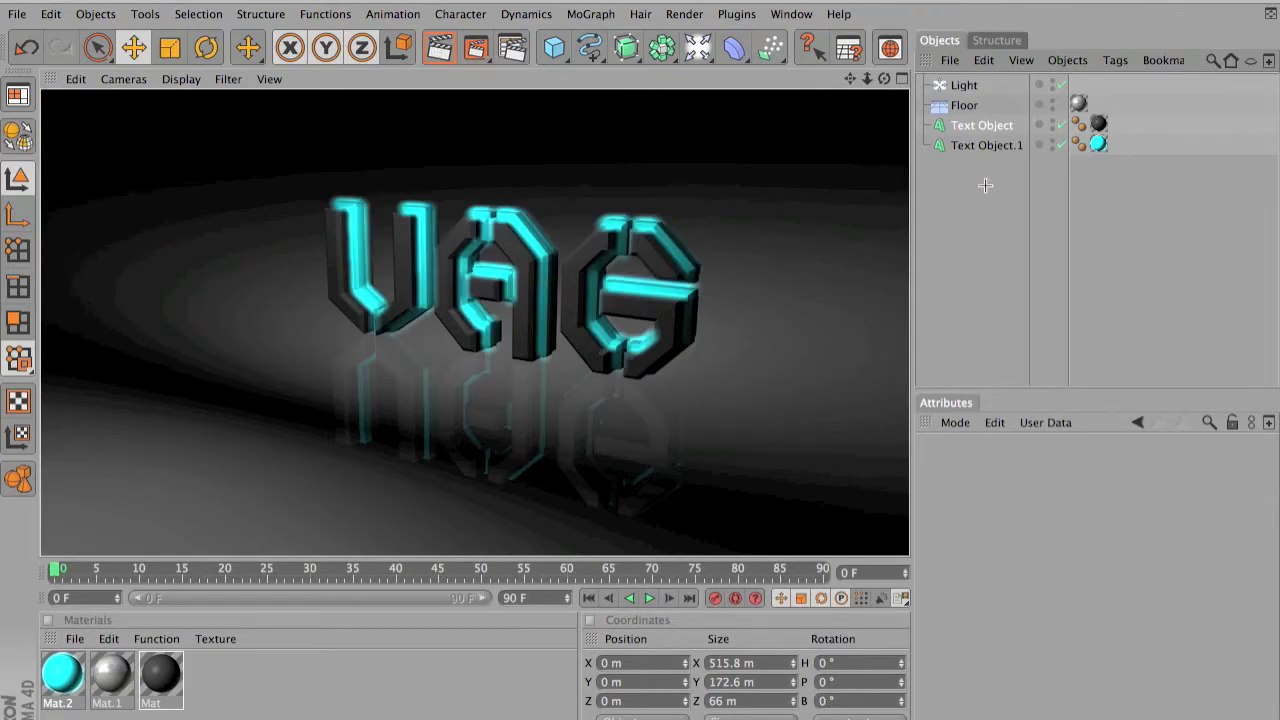
Lower the cyan material's glow Outer Strength to 205% and preview the result with a render of the view
left_click(1100, 145)
left_click(1099, 145)
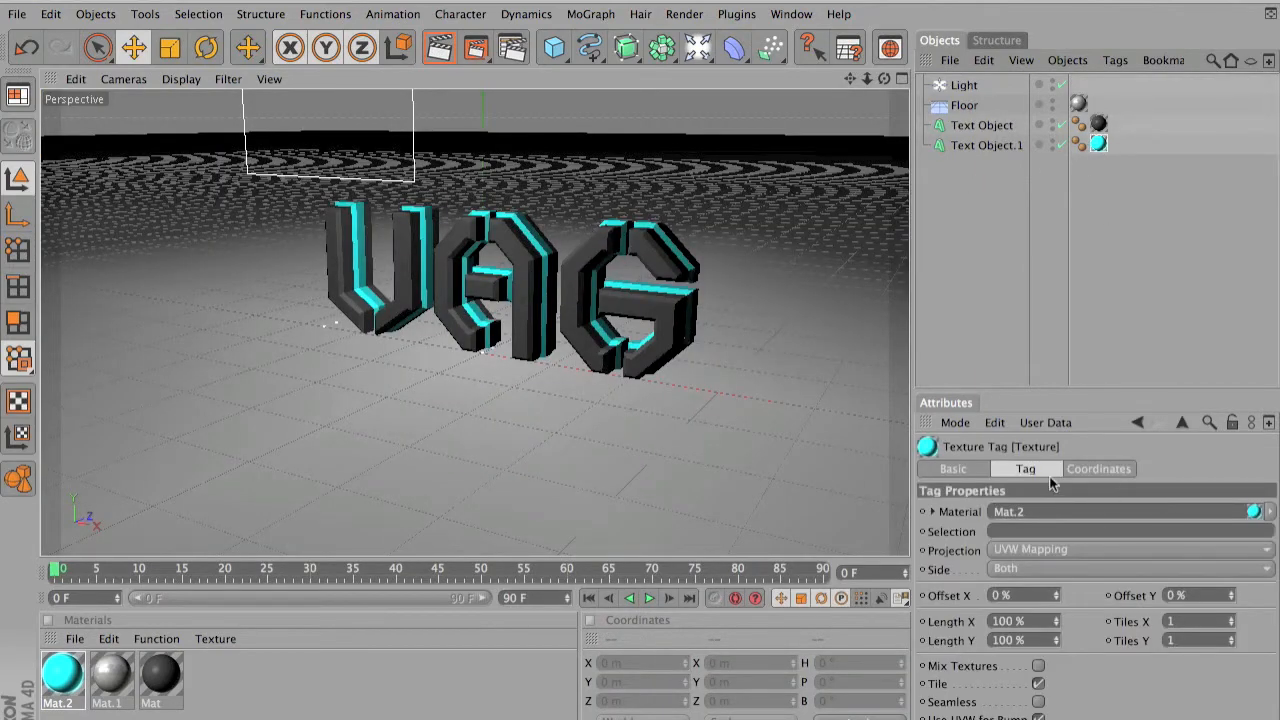
double_click(1100, 145)
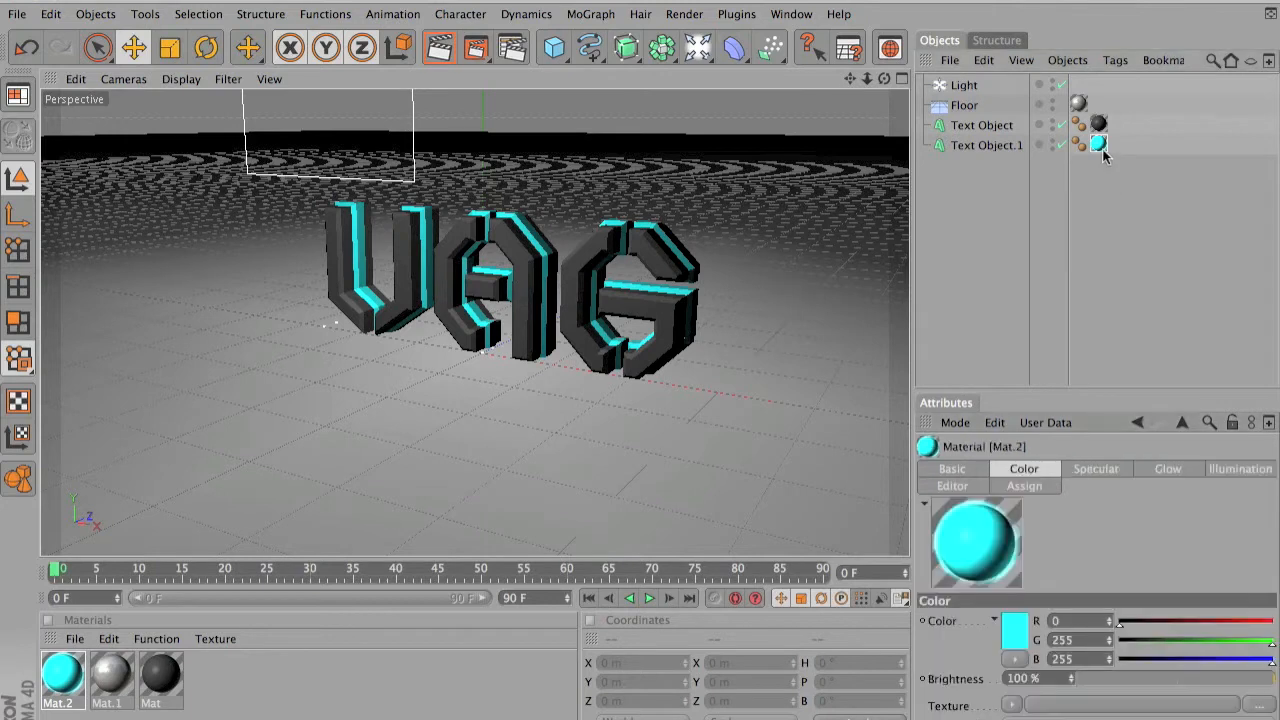
left_click(1199, 469)
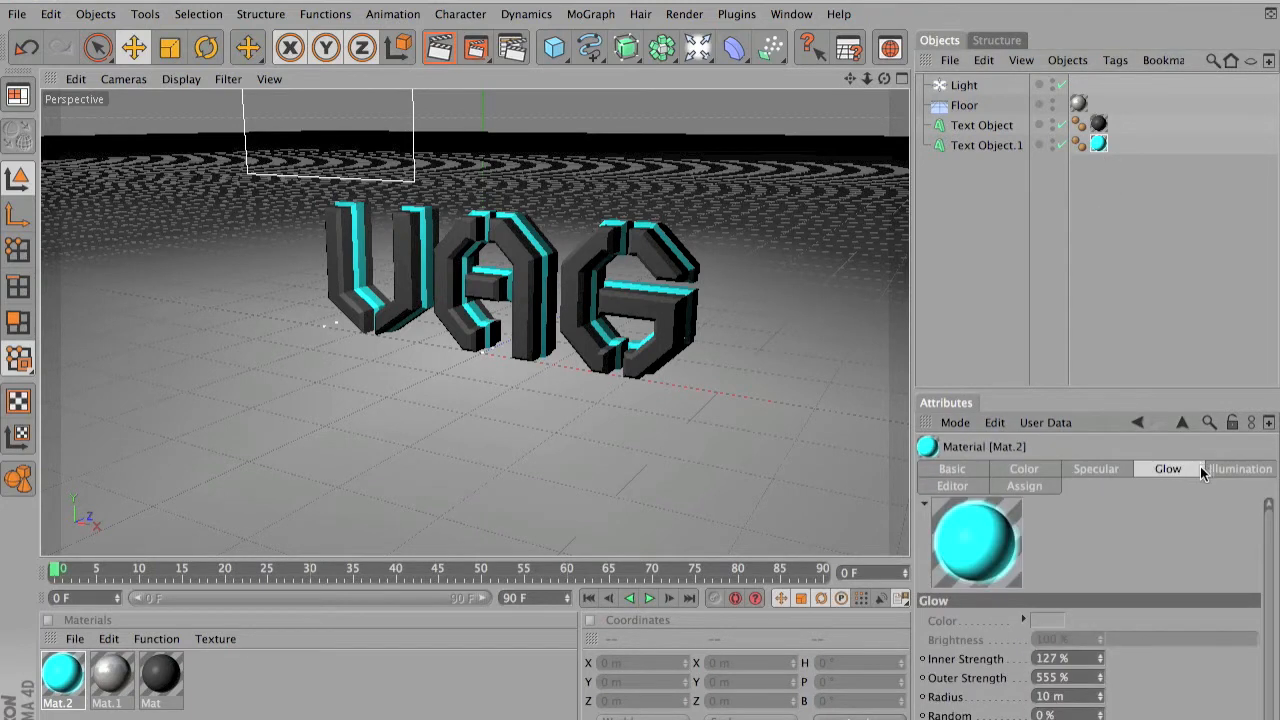
left_click_drag(1100, 680, 1100, 681)
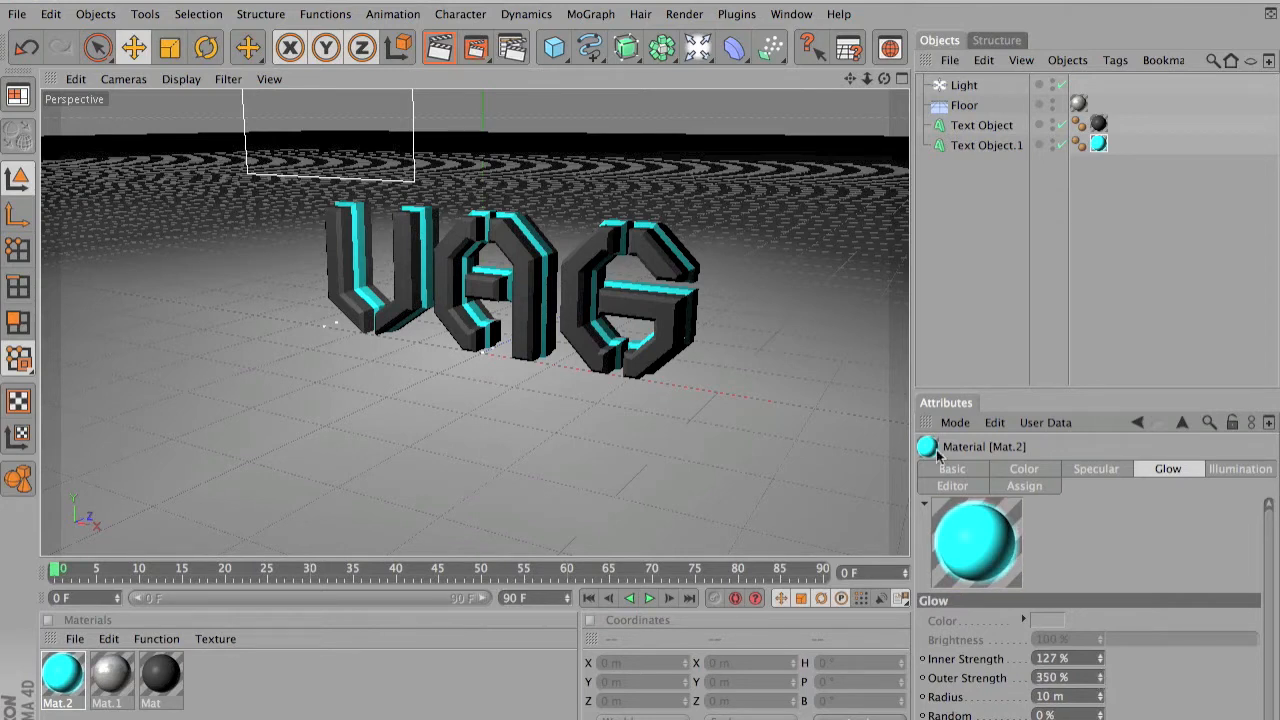
left_click_drag(1100, 680, 1103, 681)
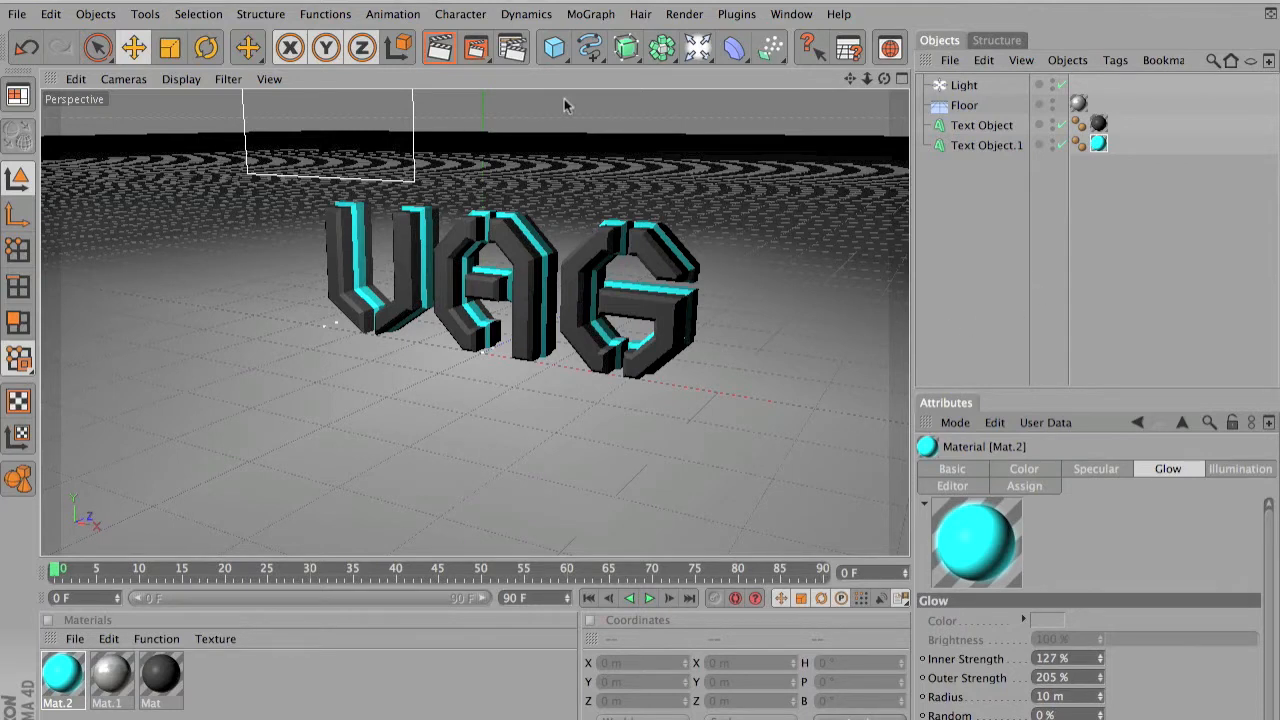
key("ctrl+r")
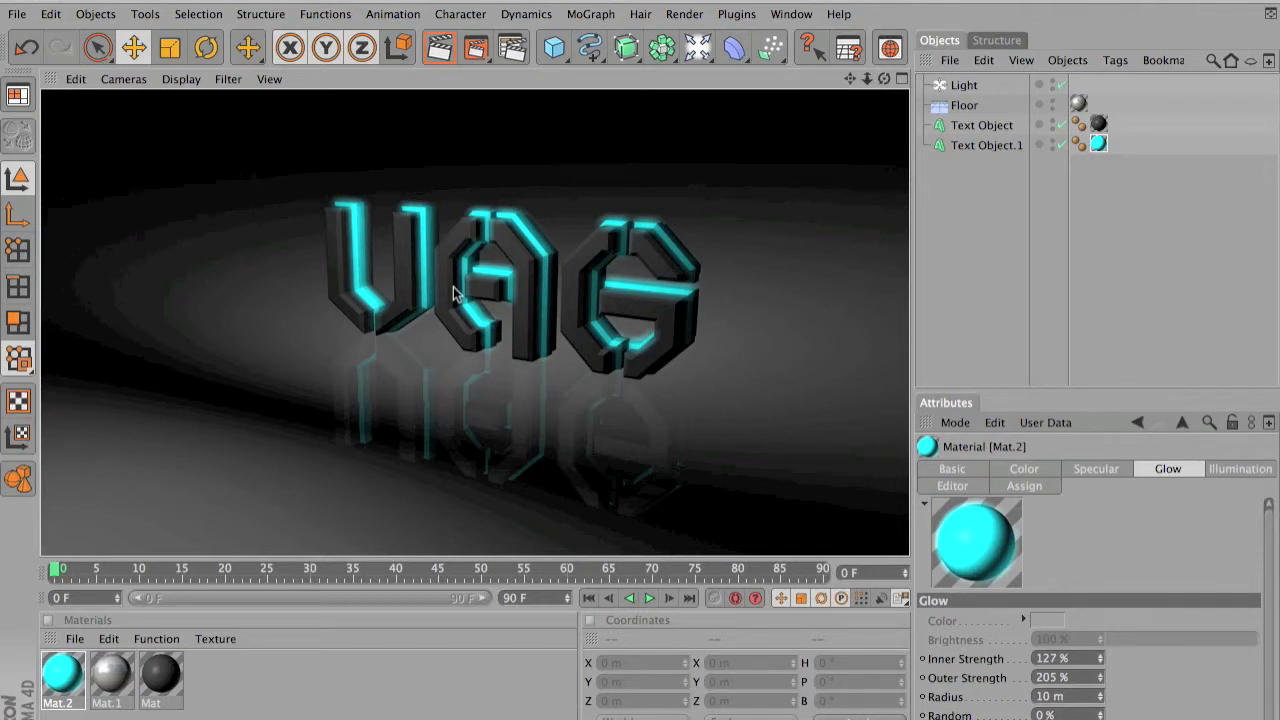
left_click(1020, 469)
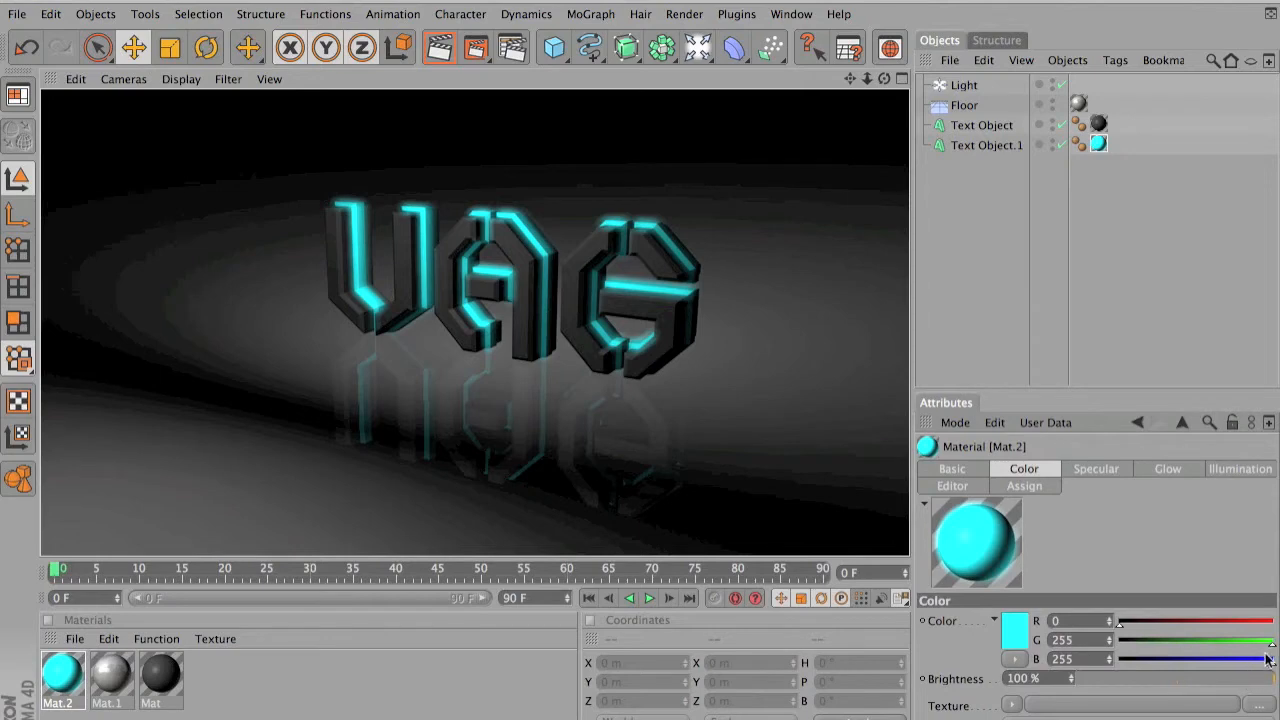
mouse_move(1268, 650)
left_mouse_down()
mouse_move(1250, 643)
mouse_move(1277, 645)
left_mouse_up()
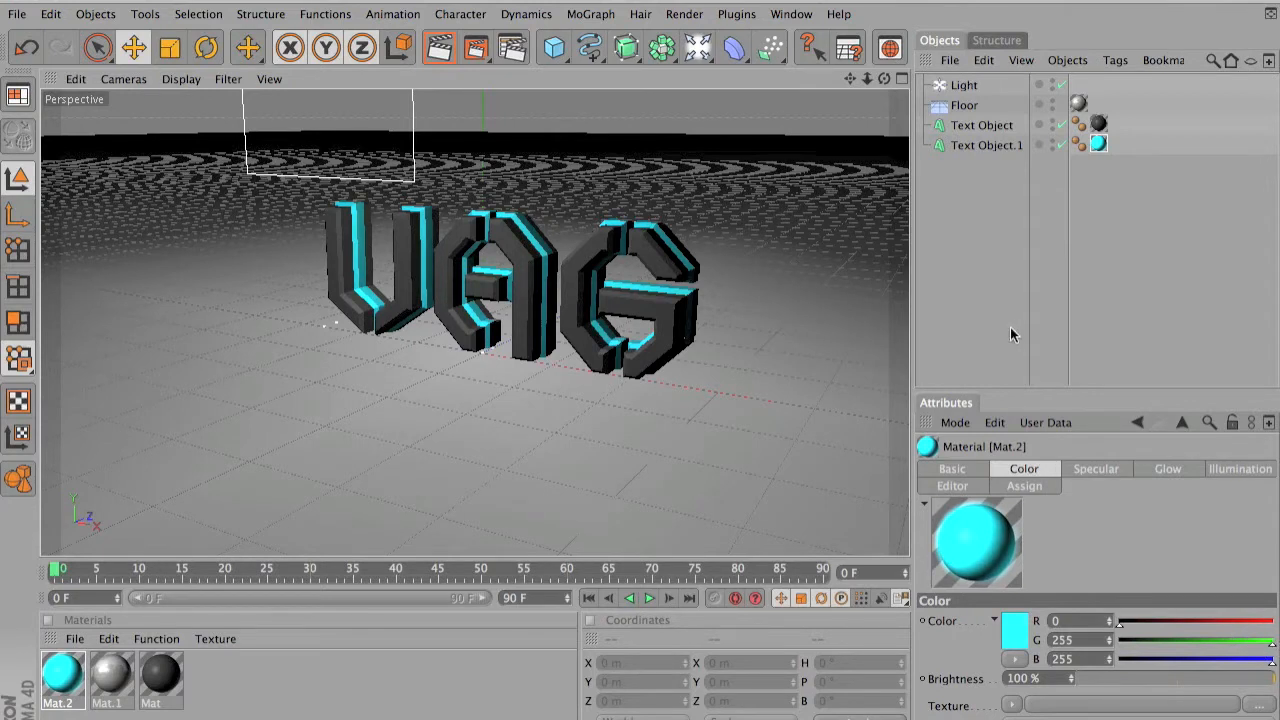
left_click(1049, 264)
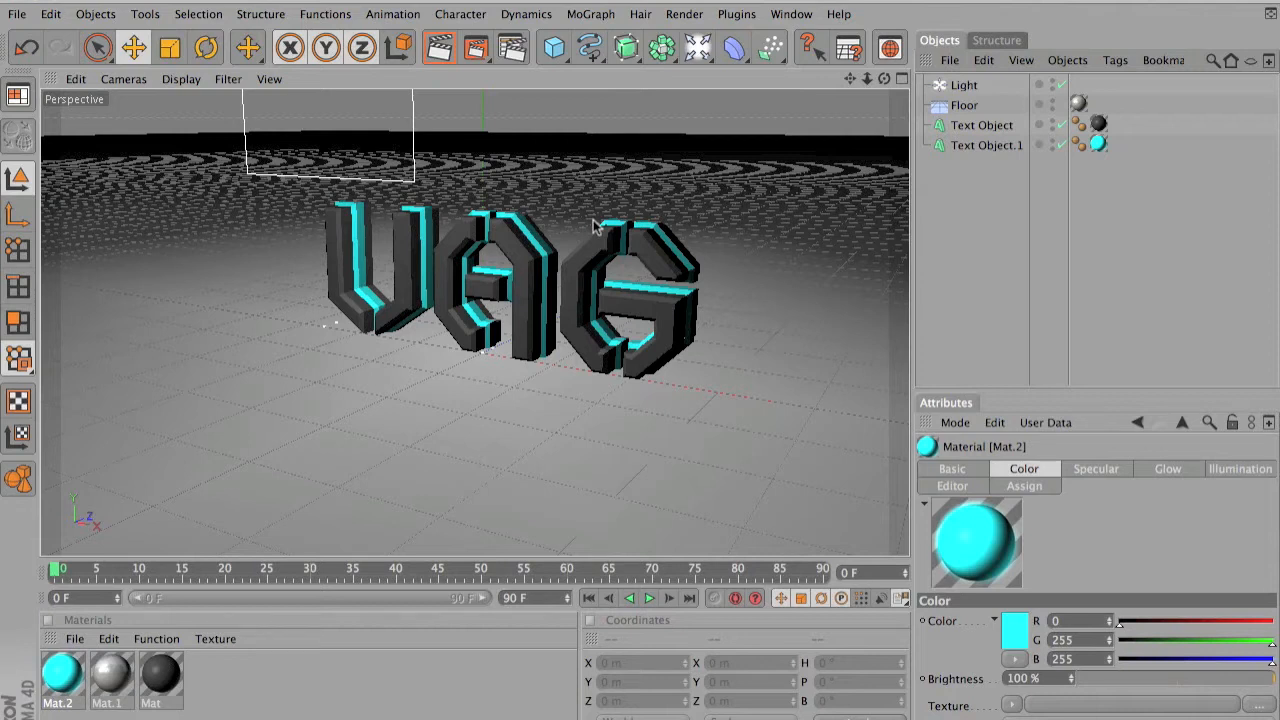
Add a Shatter deformer and nest it under the original text object
left_click(733, 47)
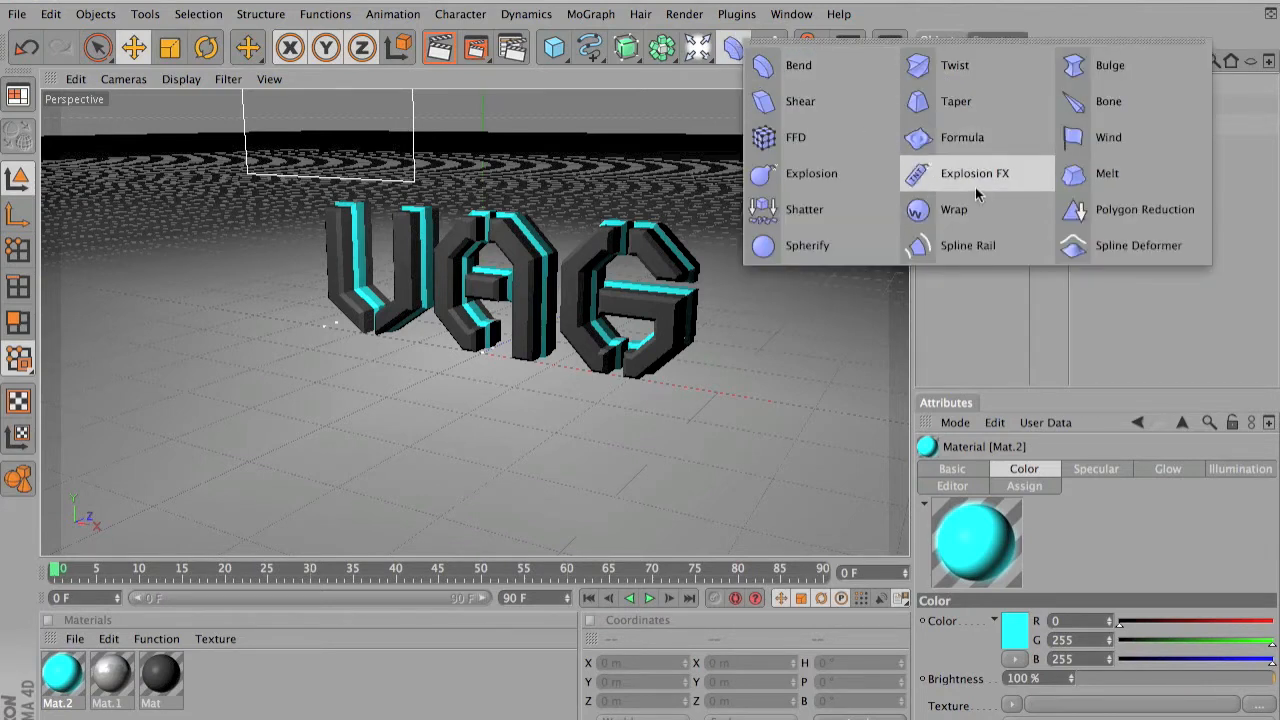
left_click(805, 209)
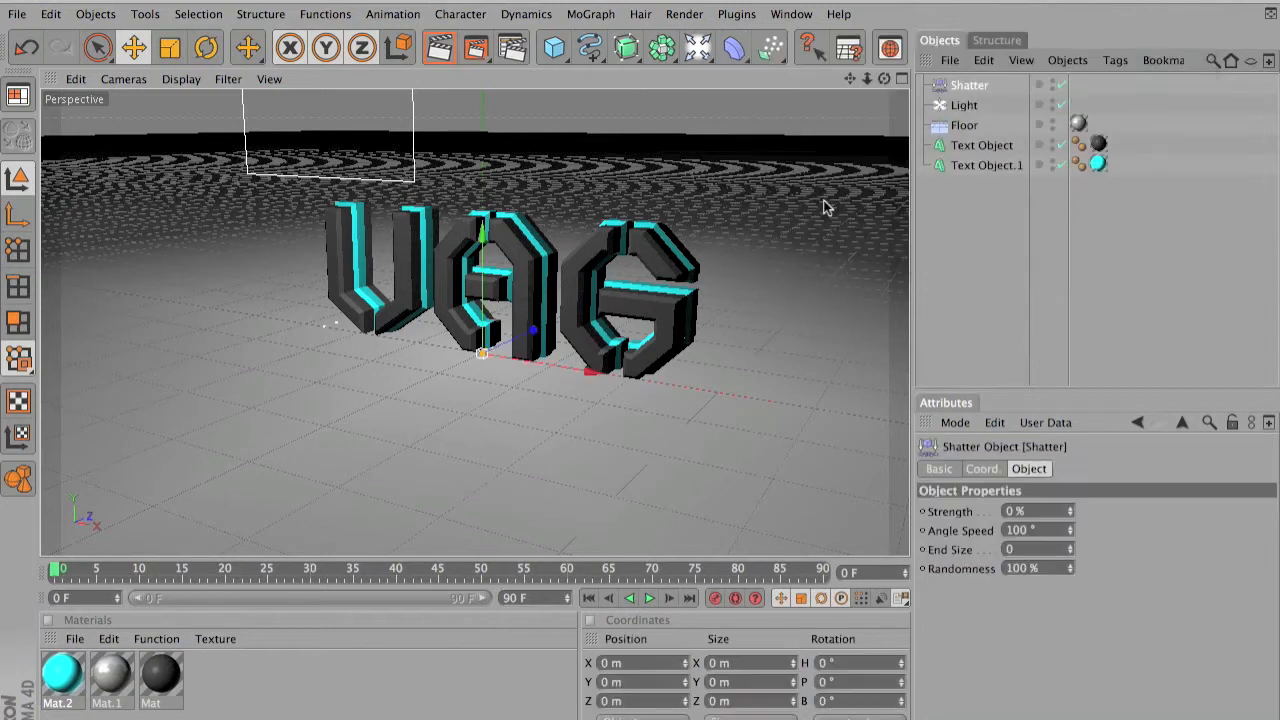
left_click_drag(986, 86, 997, 150)
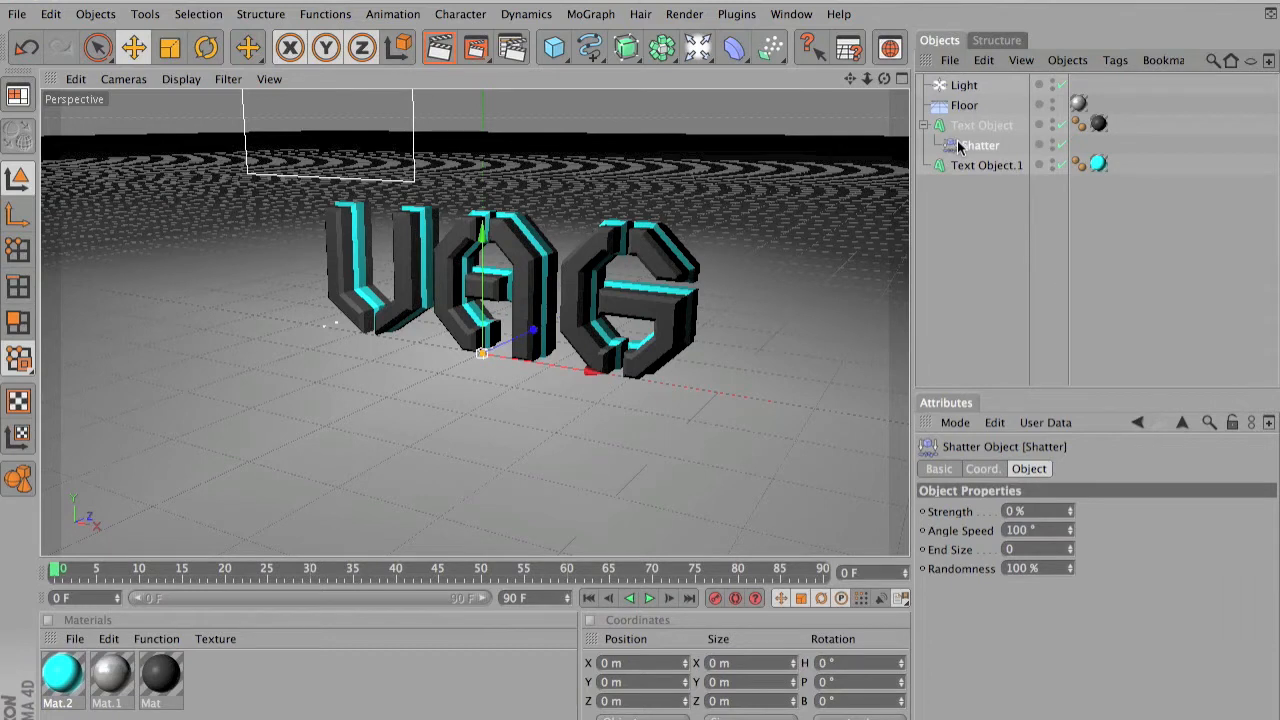
left_click(993, 246)
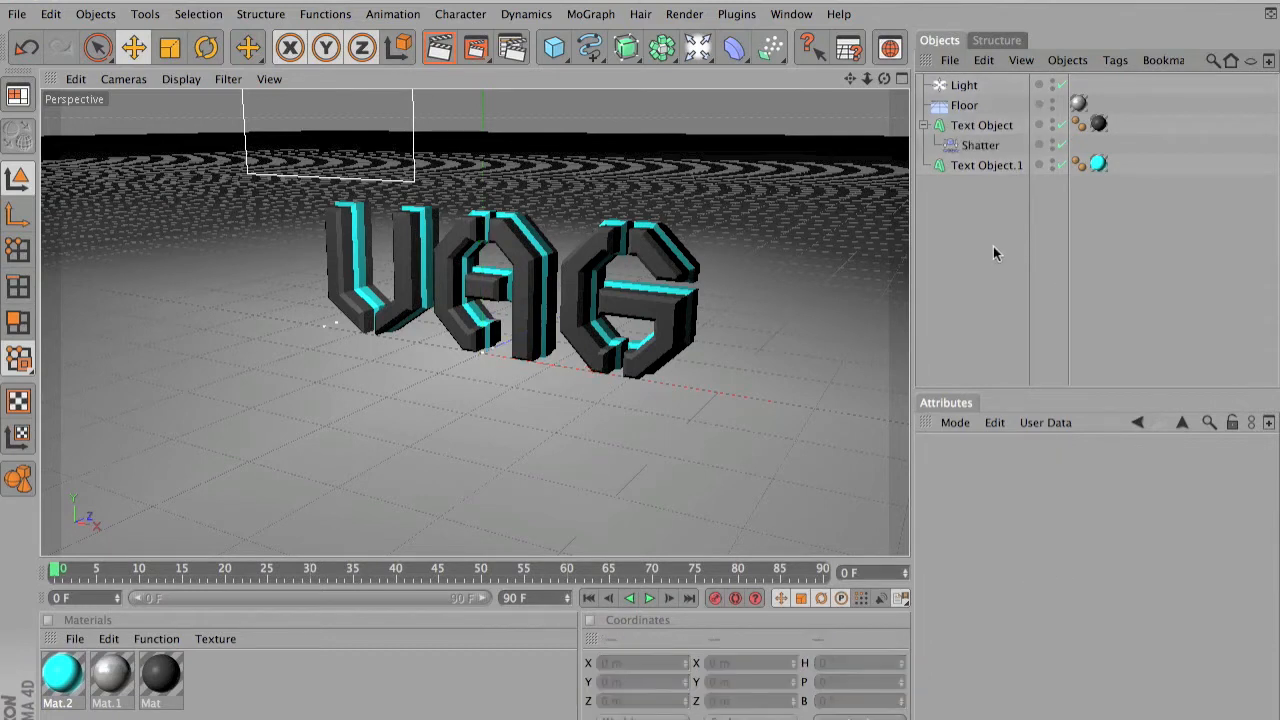
Nest the cyan text copy under the original text object, with a Shatter deformer beneath the copy
key("super+v")
left_click_drag(983, 87, 976, 130)
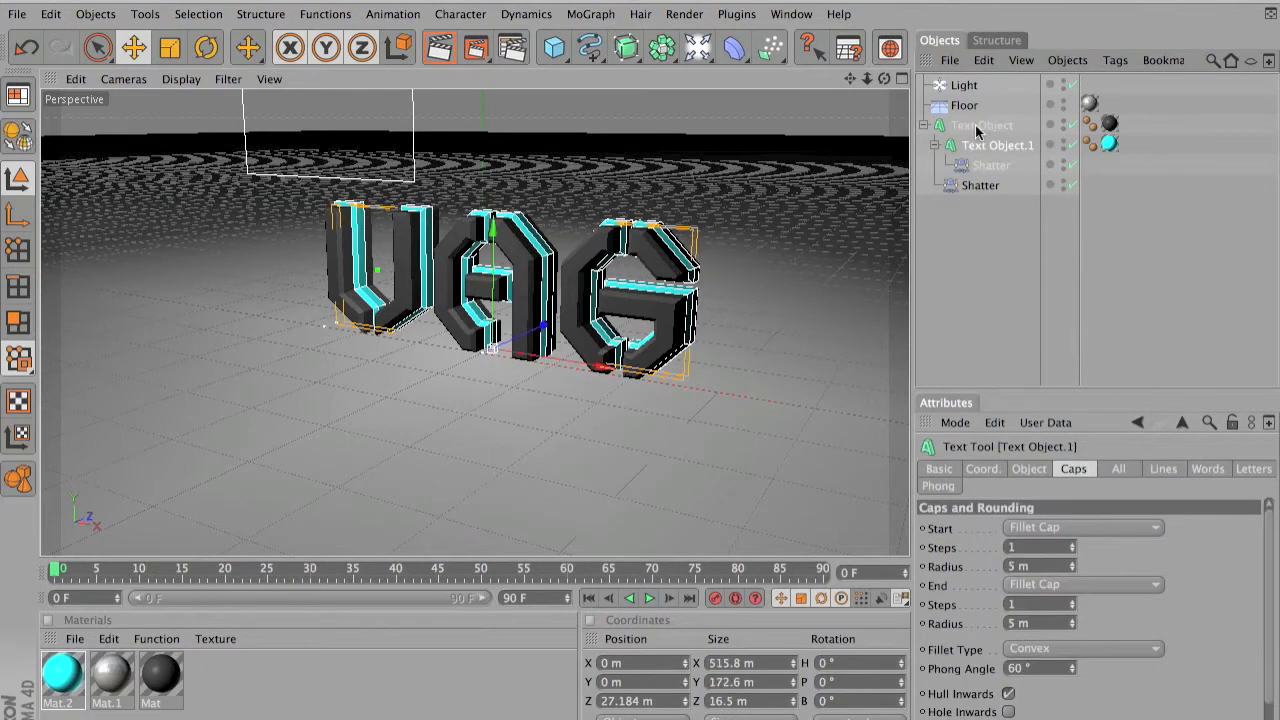
left_click(966, 189)
left_click_drag(966, 192, 988, 170)
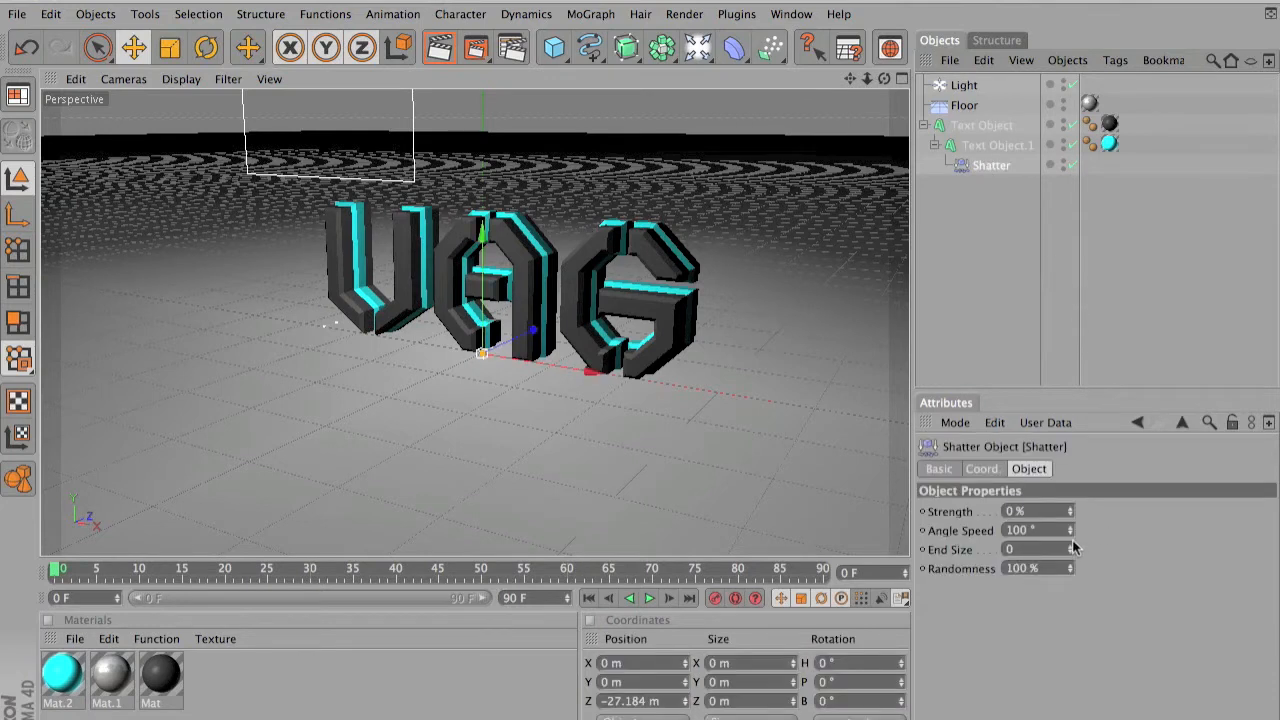
Set the copy's Shatter Strength to 2% and place a duplicate of that deformer under the original text object
mouse_move(1072, 513)
left_mouse_down()
mouse_move(1072, 443)
mouse_move(1072, 510)
left_mouse_up()
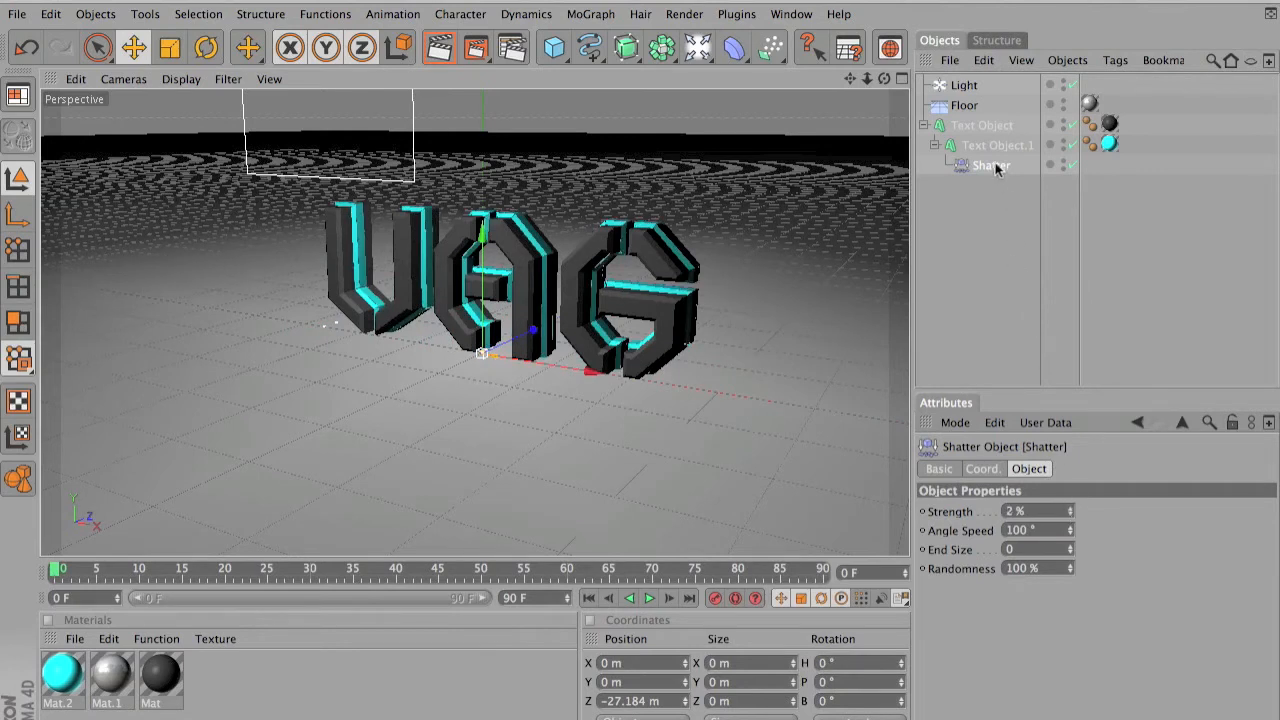
left_click(966, 240)
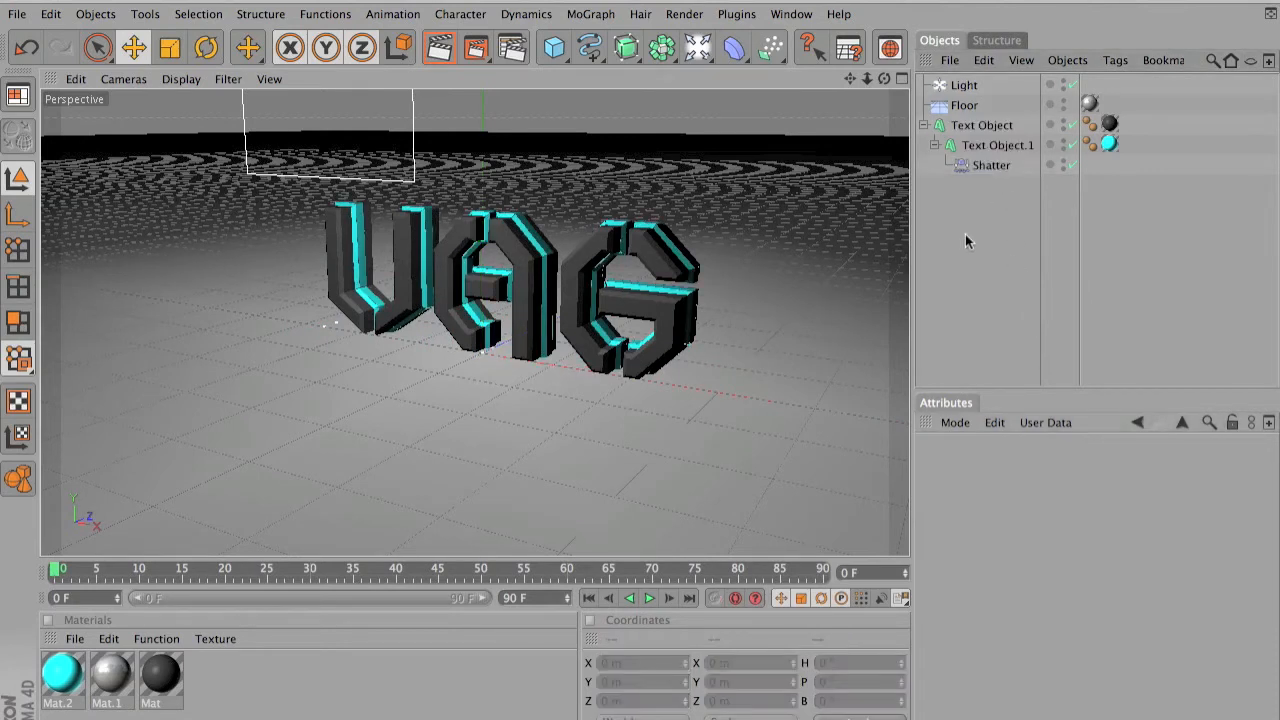
key("super+v")
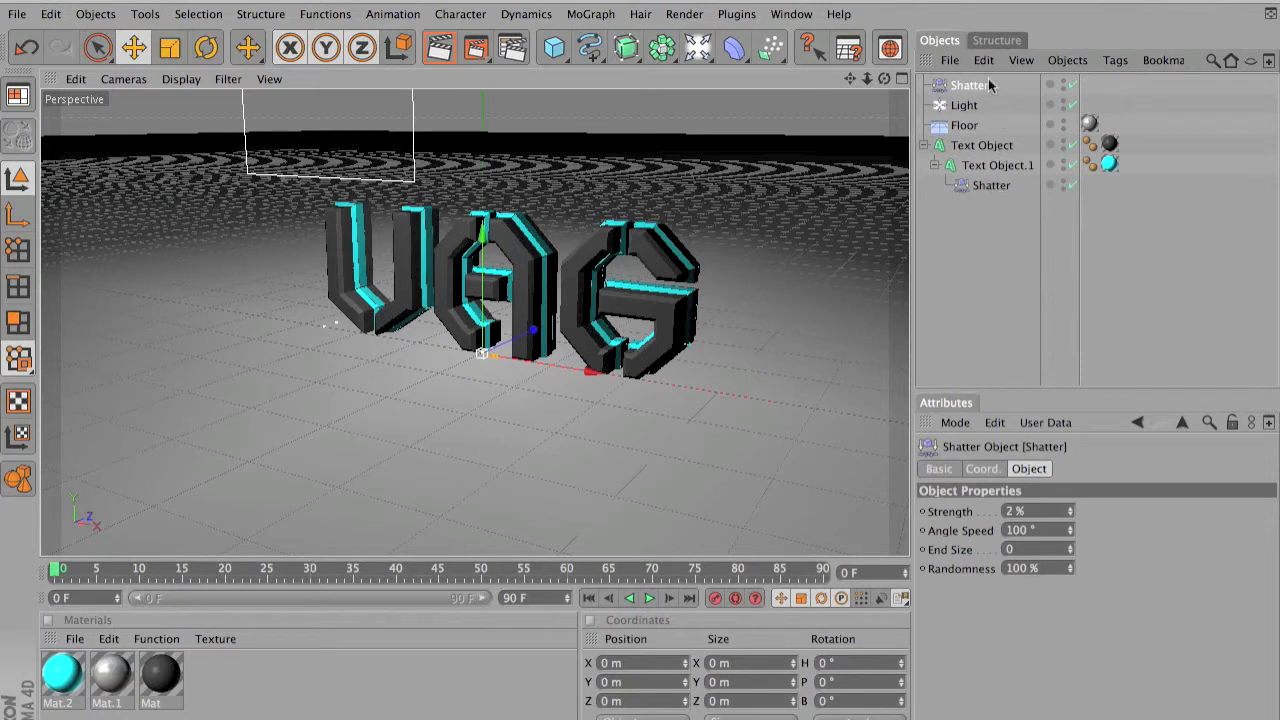
left_click_drag(988, 85, 1005, 145)
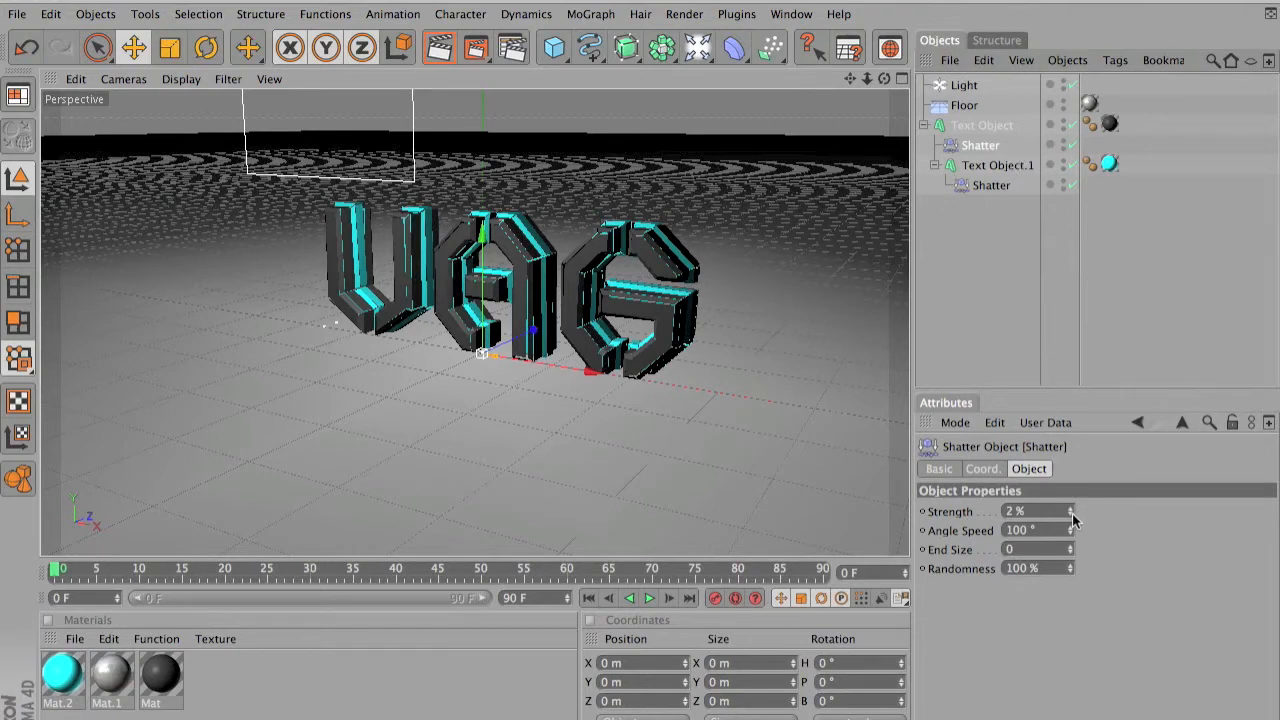
Try a Shatter Strength of 20% on the original text object and preview it with a render of the view
left_click_drag(1071, 513, 1071, 415)
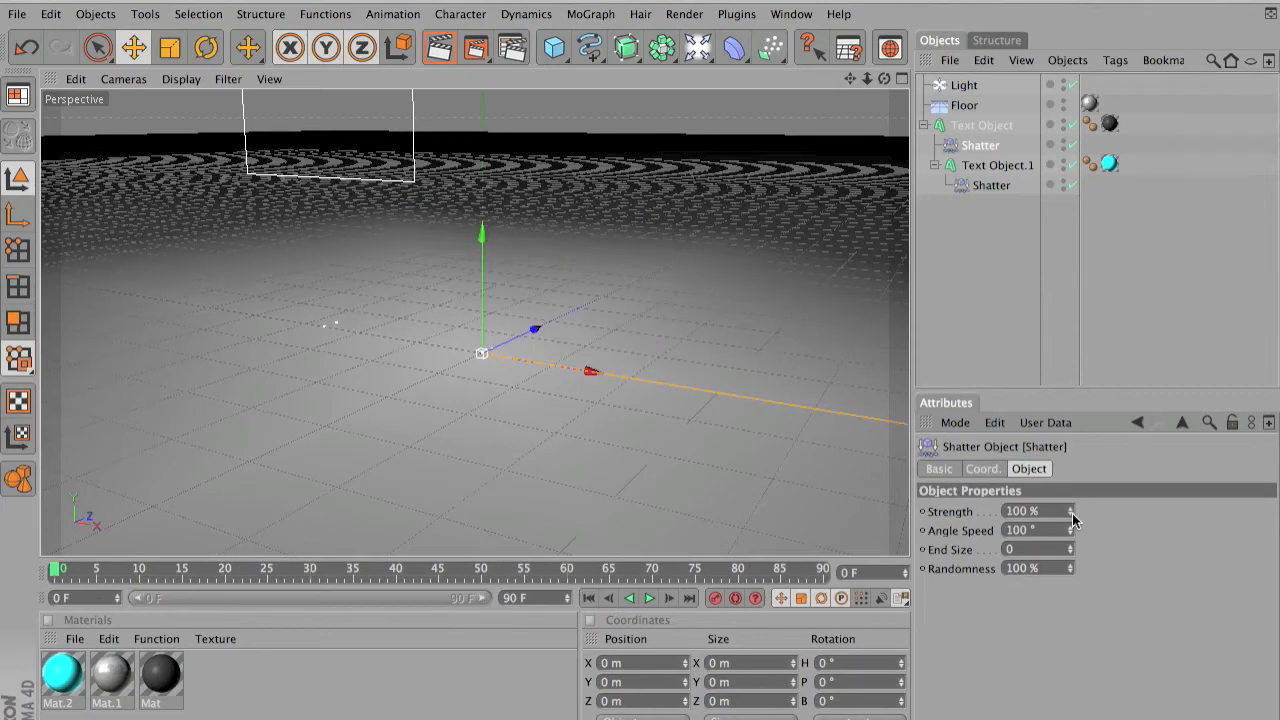
mouse_move(1072, 518)
left_mouse_down()
mouse_move(1072, 617)
mouse_move(1071, 497)
left_mouse_up()
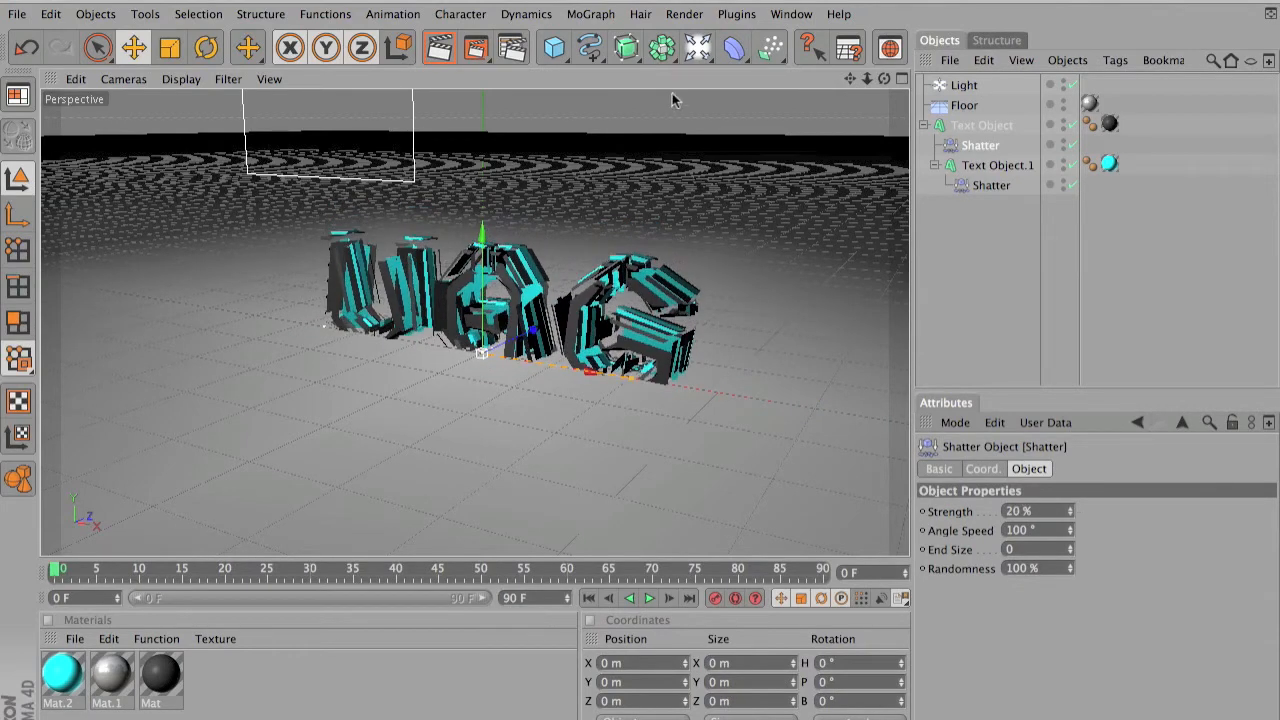
left_click(433, 53)
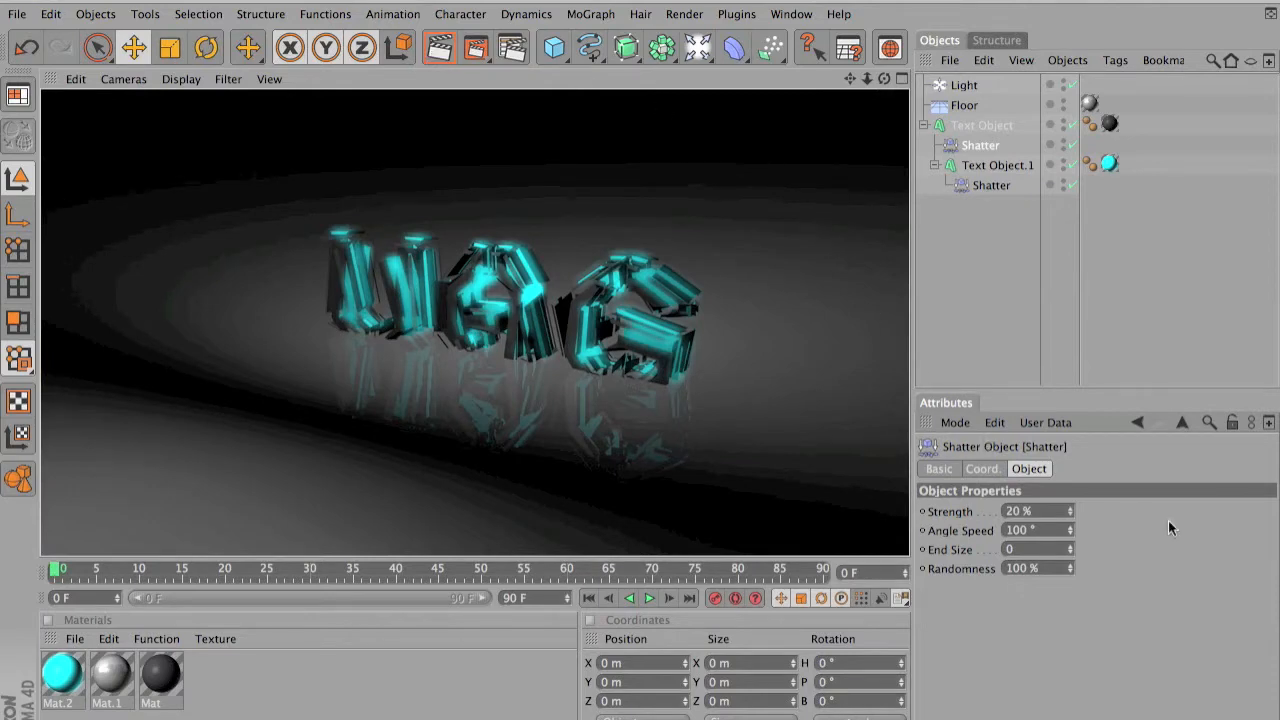
left_click(687, 360)
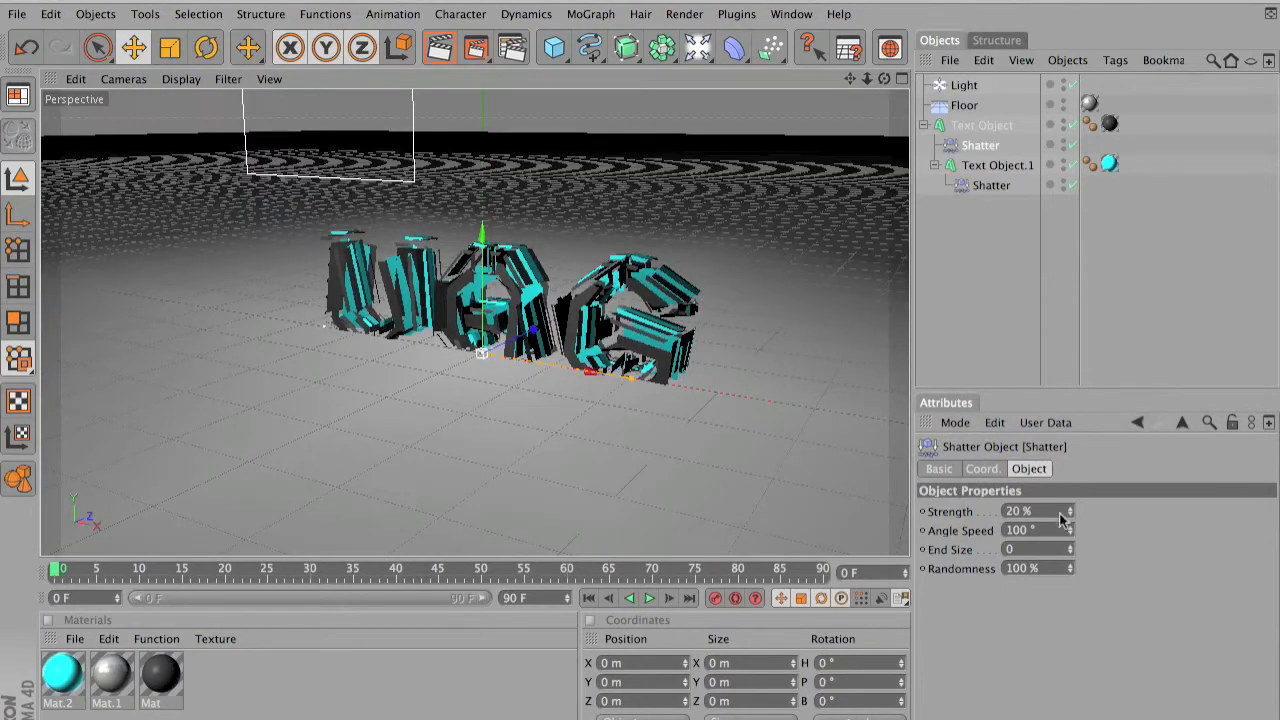
Reset the original text's Shatter Strength to 0% and delete both Shatter deformers
left_click_drag(1071, 513, 1071, 538)
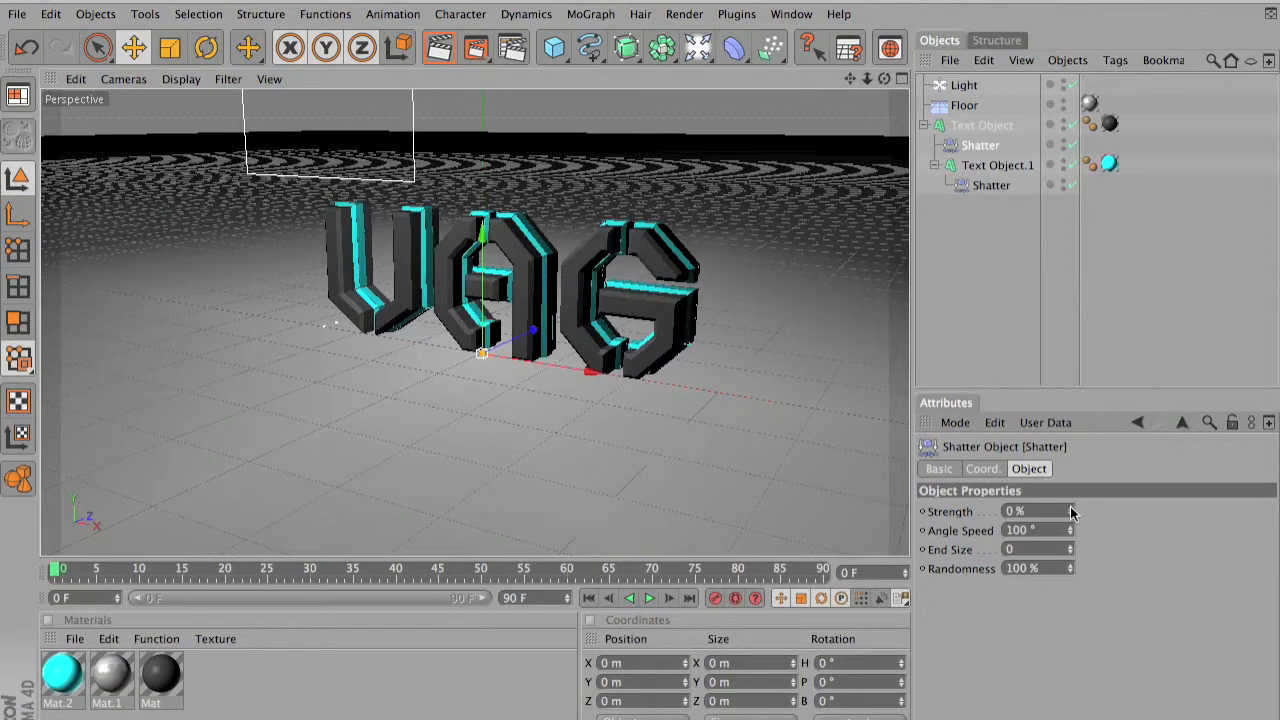
left_click(960, 188)
key("Delete")
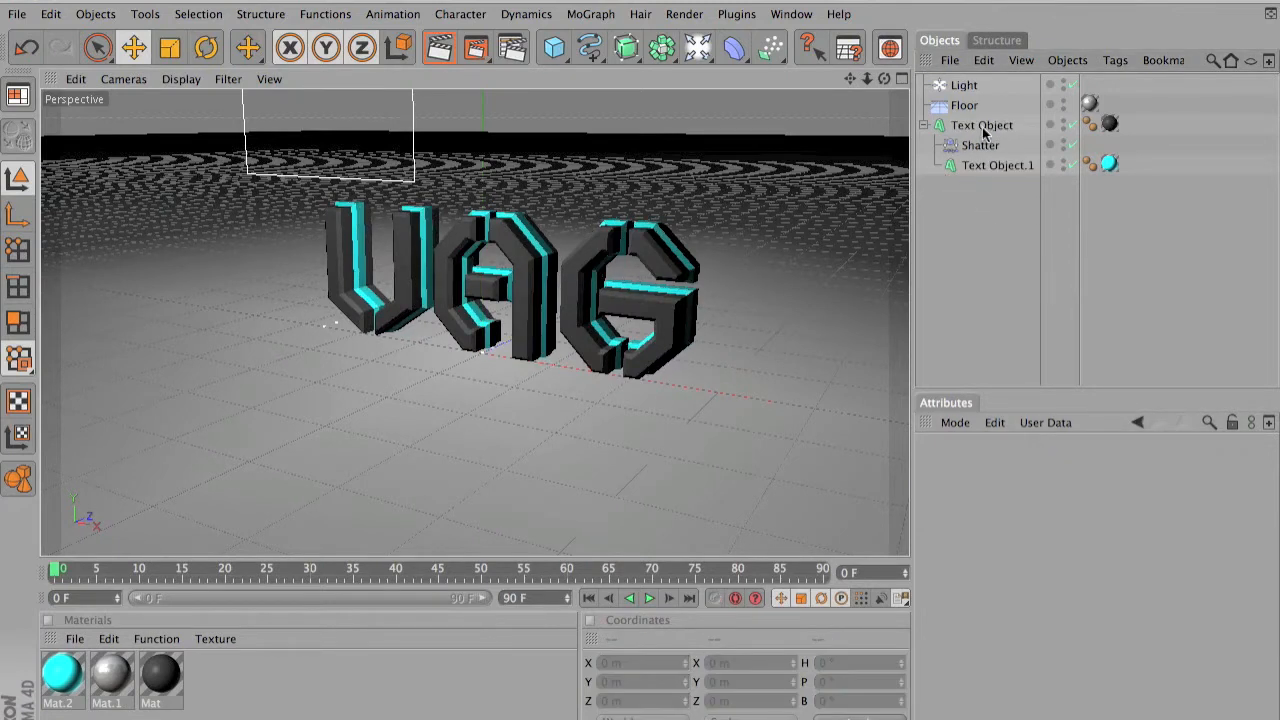
left_click(982, 146)
key("Delete")
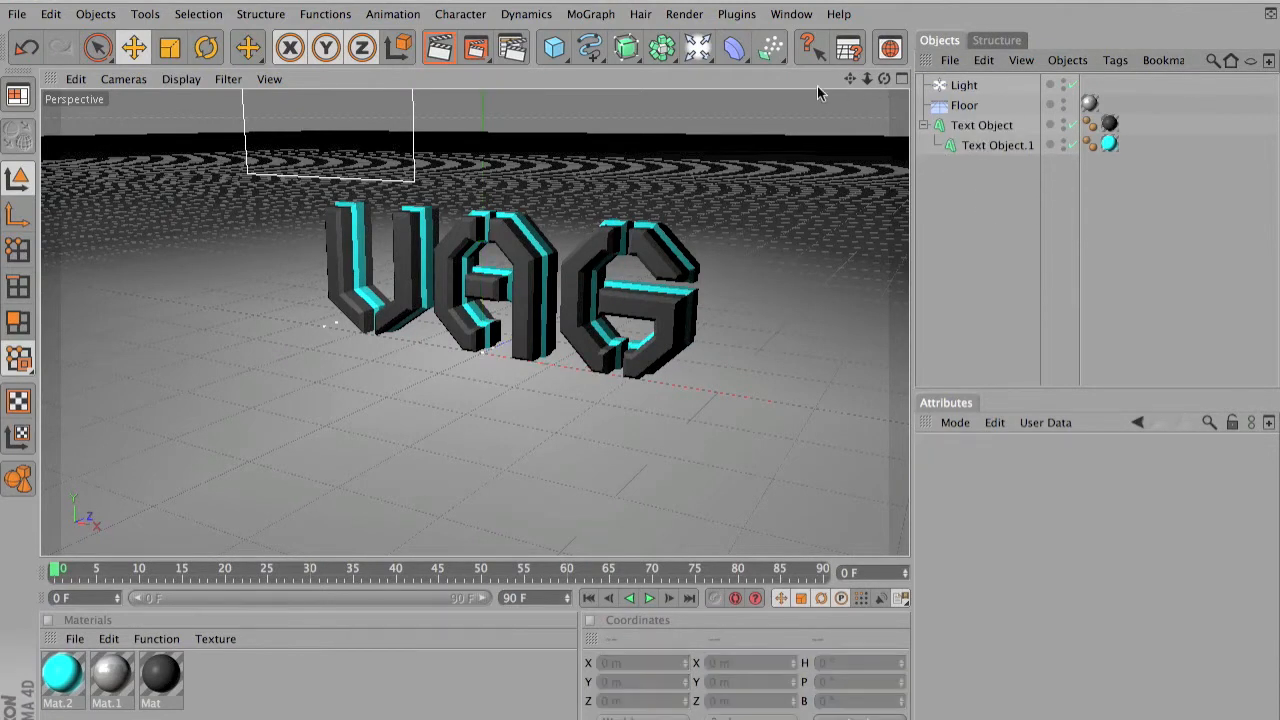
Add a cube and move it above and beside the letter G, to about X 277 m and Y 225 m
left_click(554, 47)
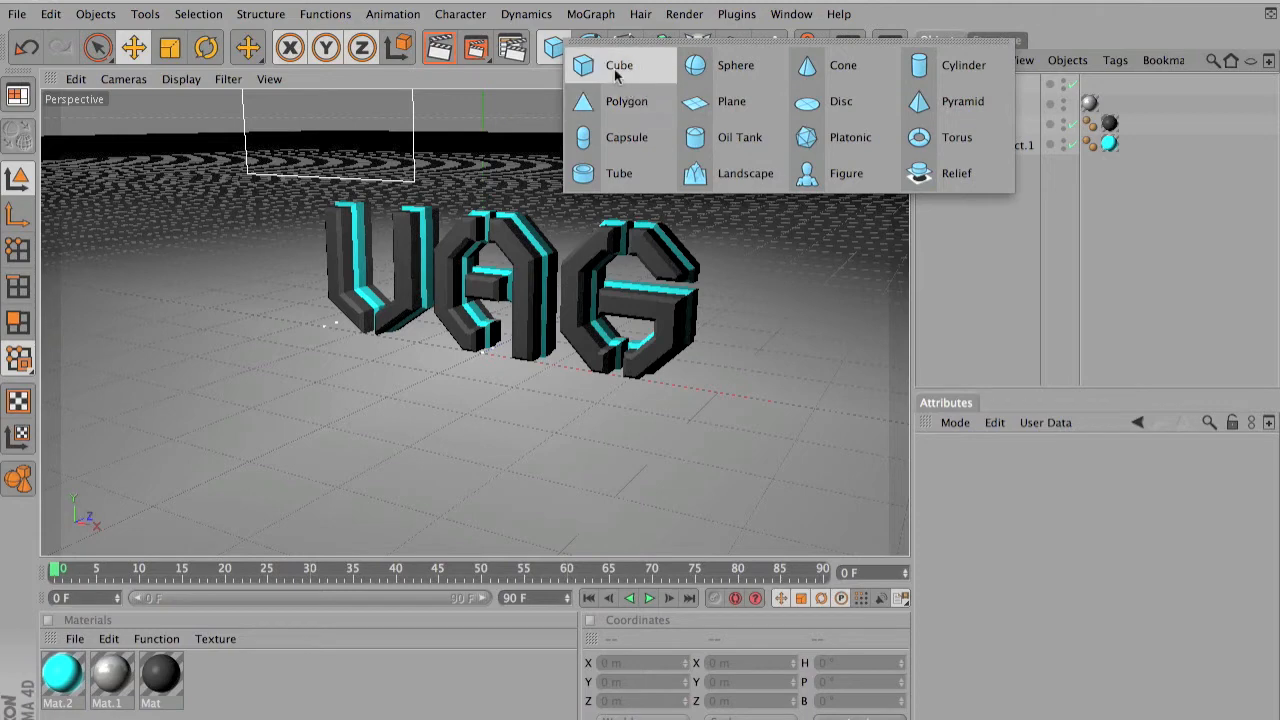
left_click(616, 70)
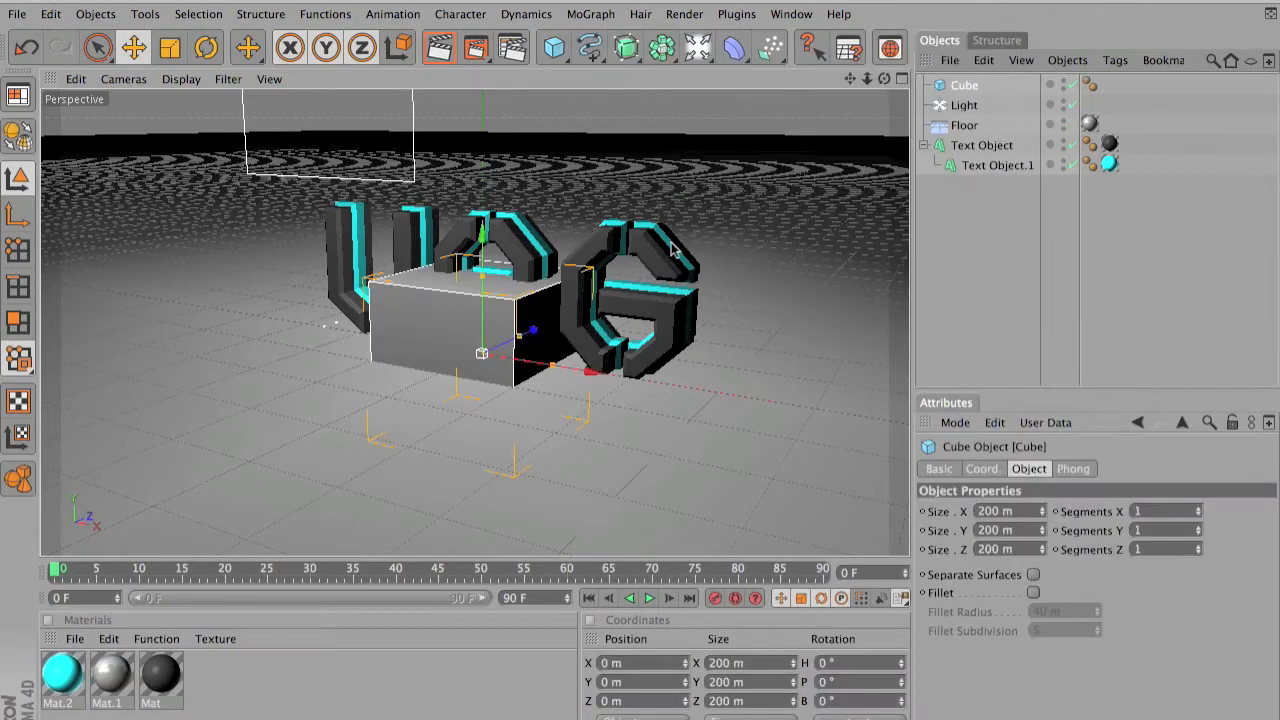
left_click_drag(487, 320, 487, 138)
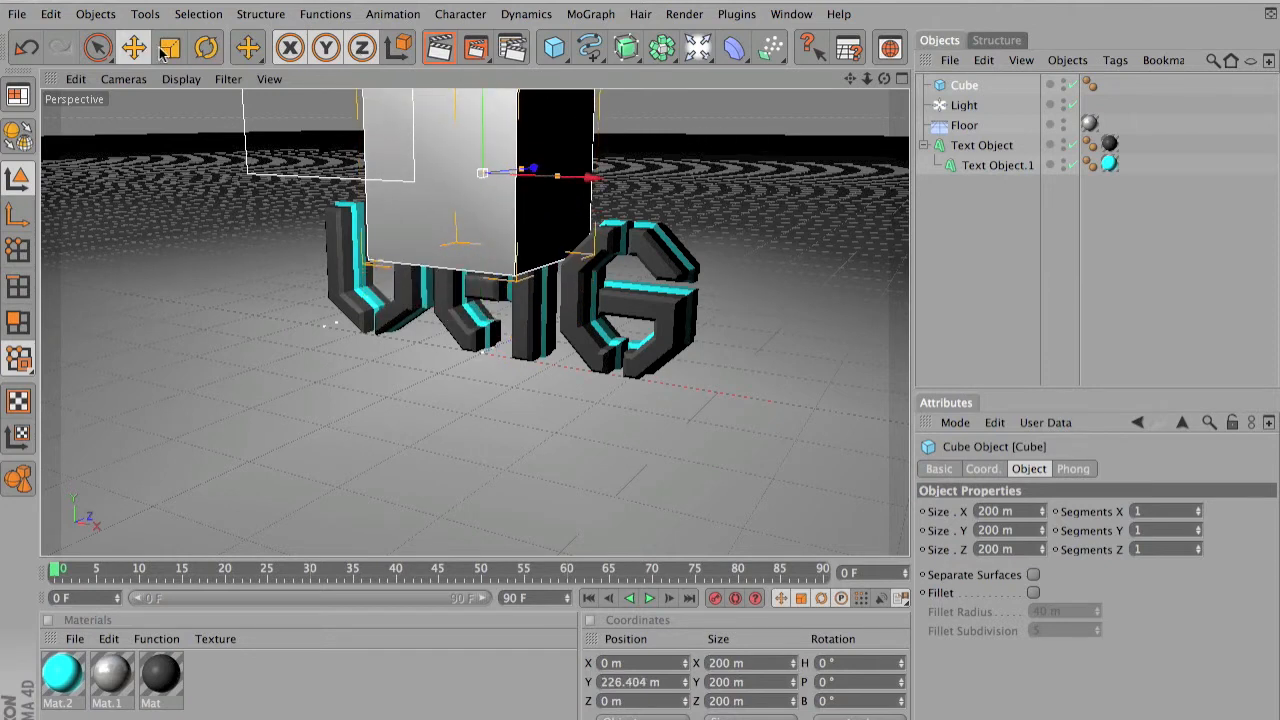
left_click(168, 48)
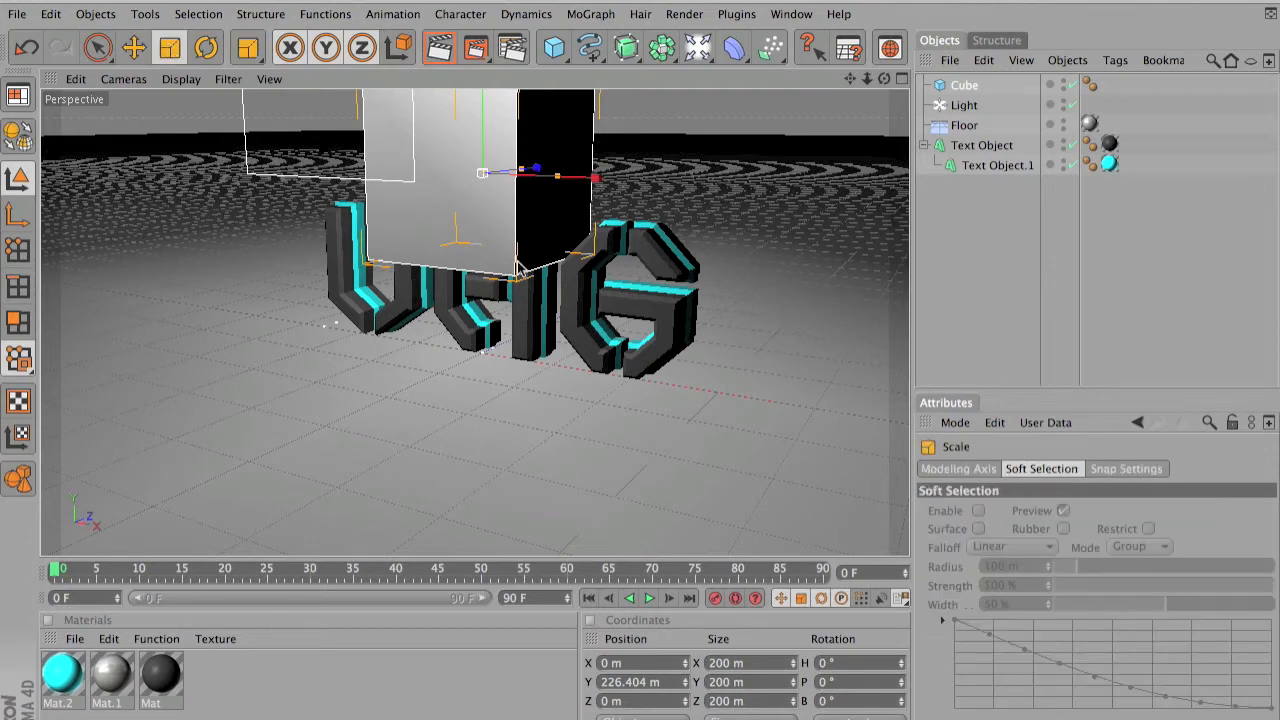
scroll(520, 268, "down", 3)
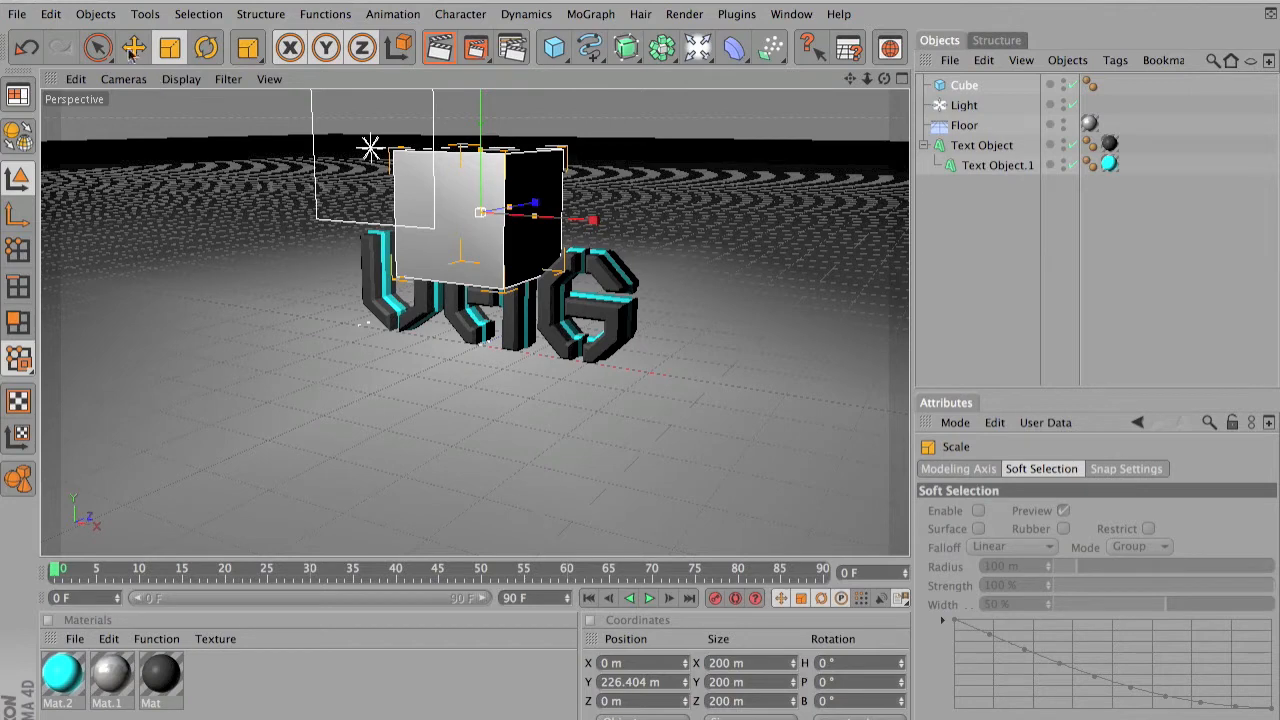
key("e")
mouse_move(588, 230)
left_mouse_down()
mouse_move(500, 222)
mouse_move(587, 222)
left_mouse_up()
left_click_drag(651, 185, 651, 186)
Scale the cube uniformly down to about 40 m per side and ready it for moving
left_click(172, 48)
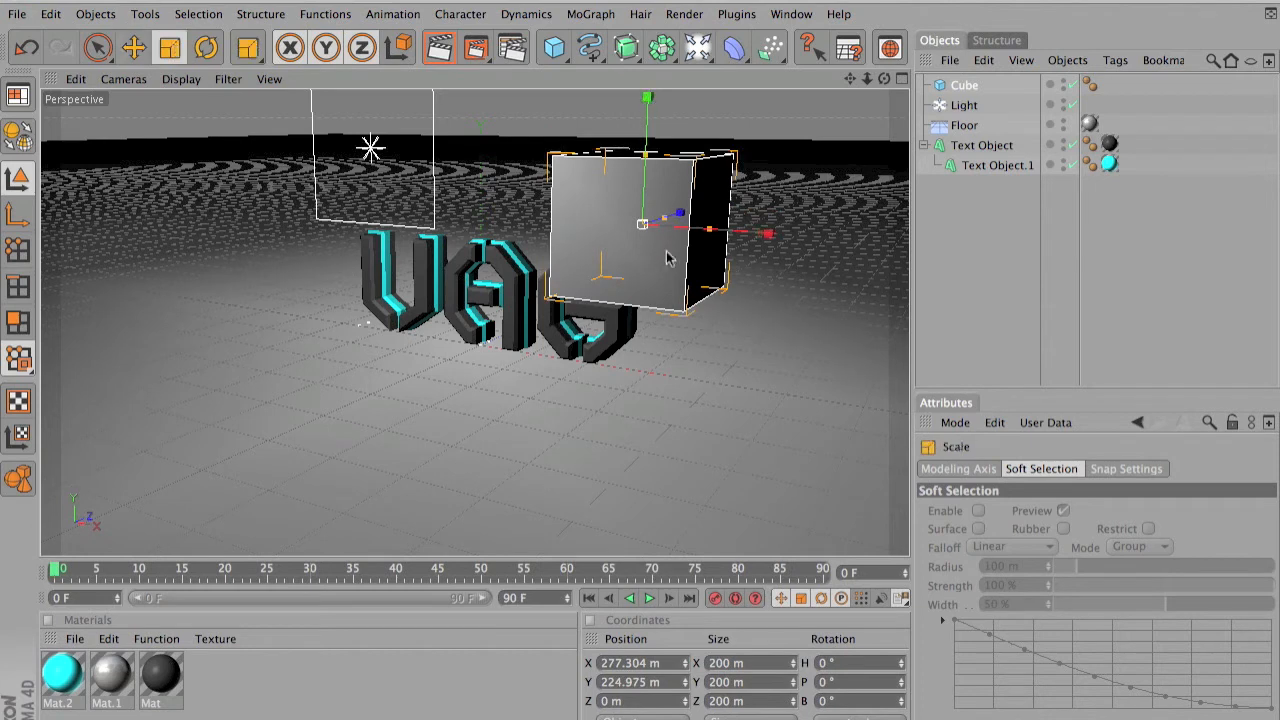
mouse_move(733, 237)
left_mouse_down()
mouse_move(680, 236)
mouse_move(732, 235)
mouse_move(692, 235)
mouse_move(731, 235)
mouse_move(705, 235)
mouse_move(718, 243)
left_mouse_up()
scroll(590, 177, "up", 5)
scroll(590, 177, "down", 5)
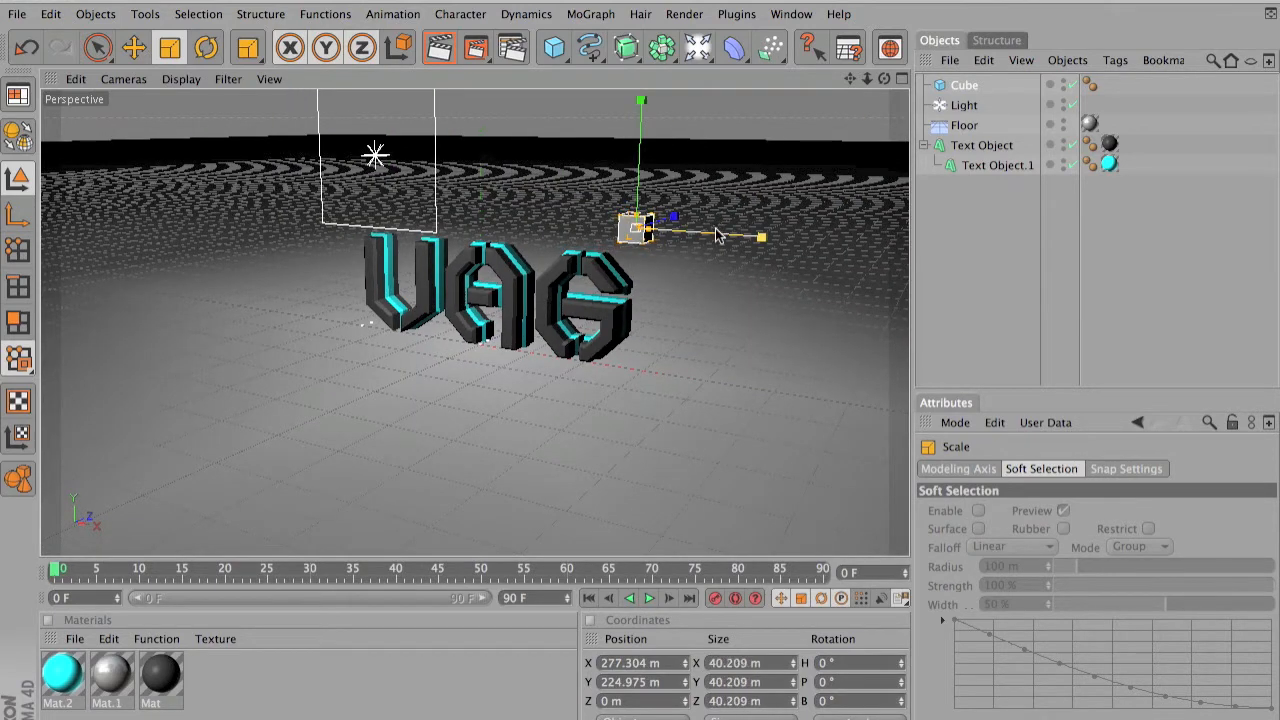
left_click(661, 278)
left_click(638, 232)
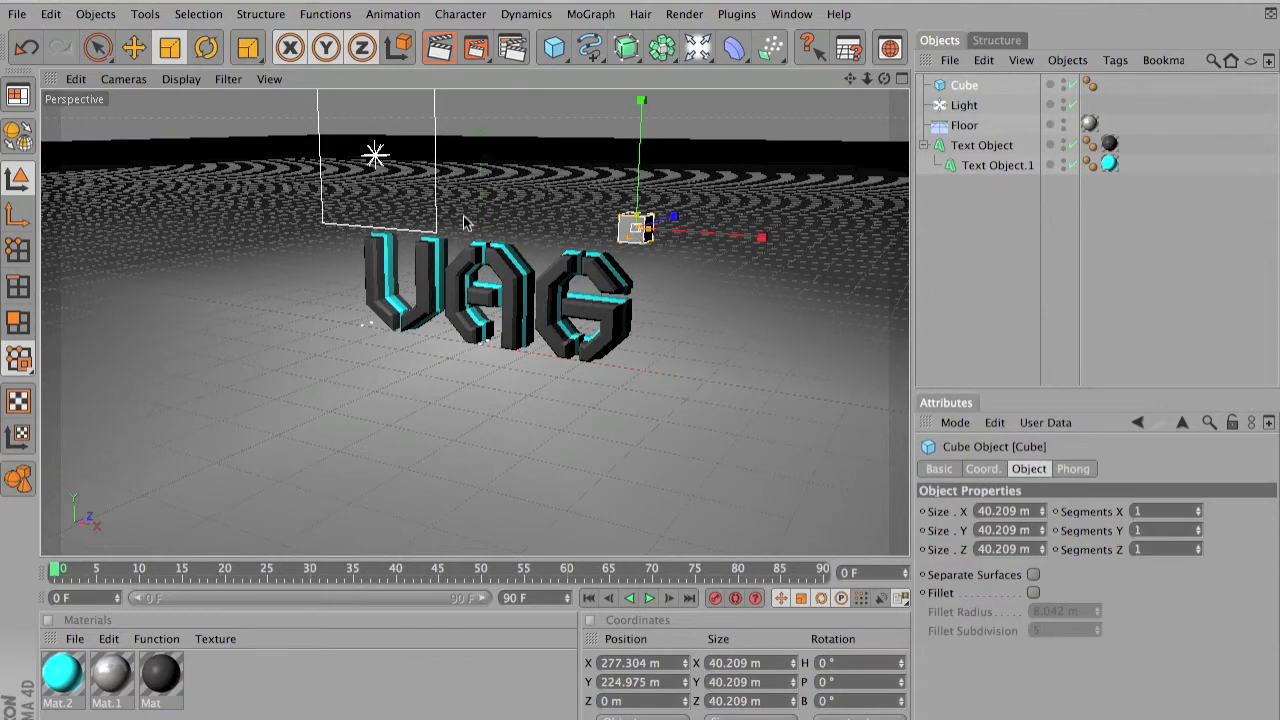
left_click(134, 48)
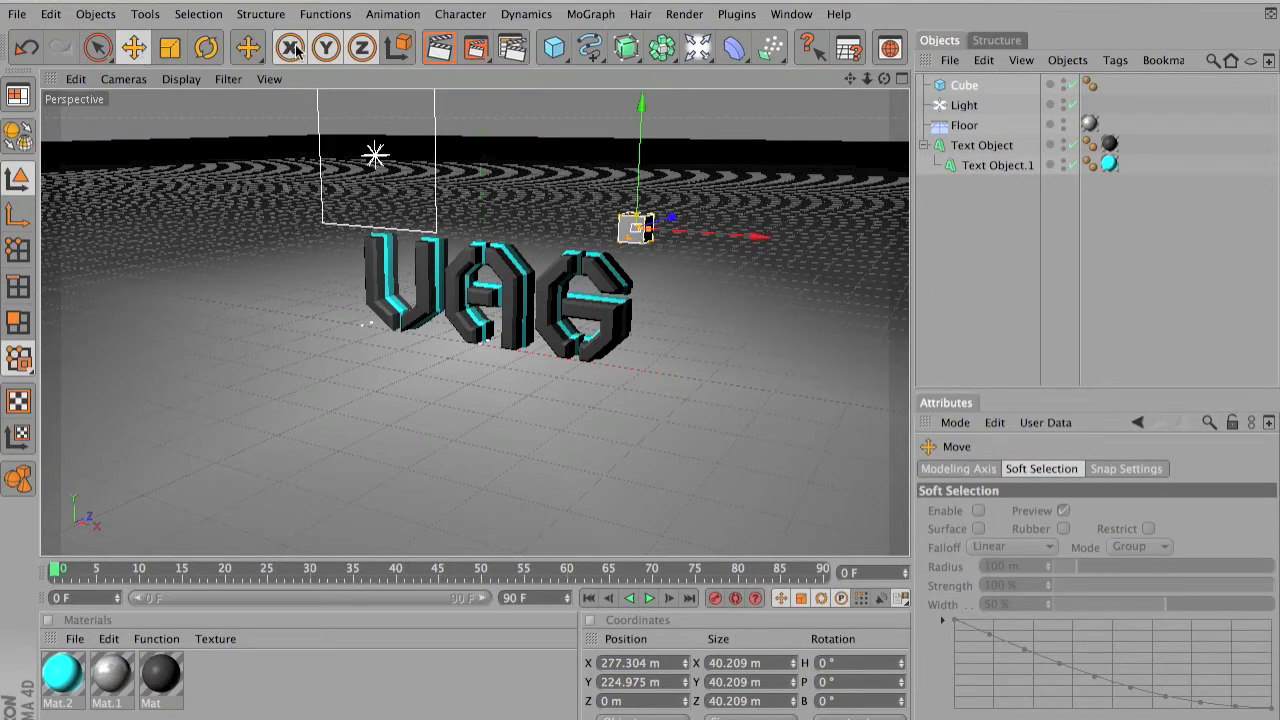
Move the cube to about X 62 m and nest it inside a new MoGraph Cloner Object
left_click_drag(690, 225, 613, 228)
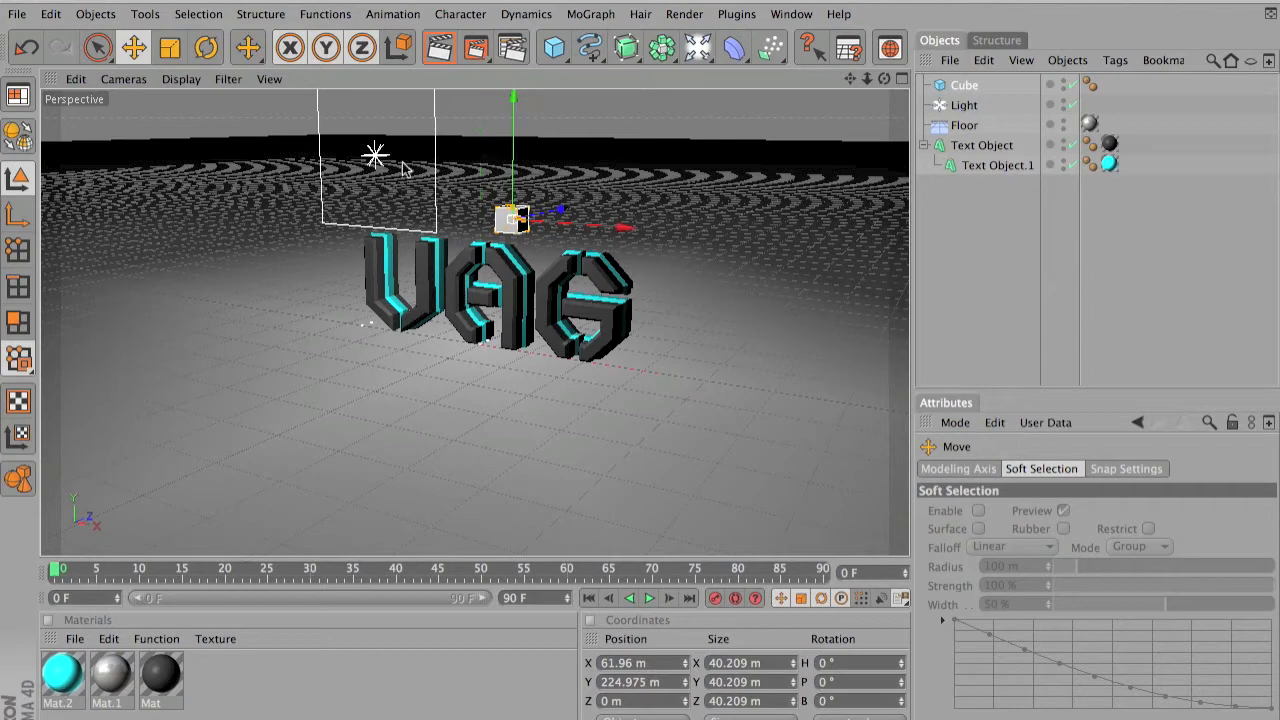
left_click(602, 14)
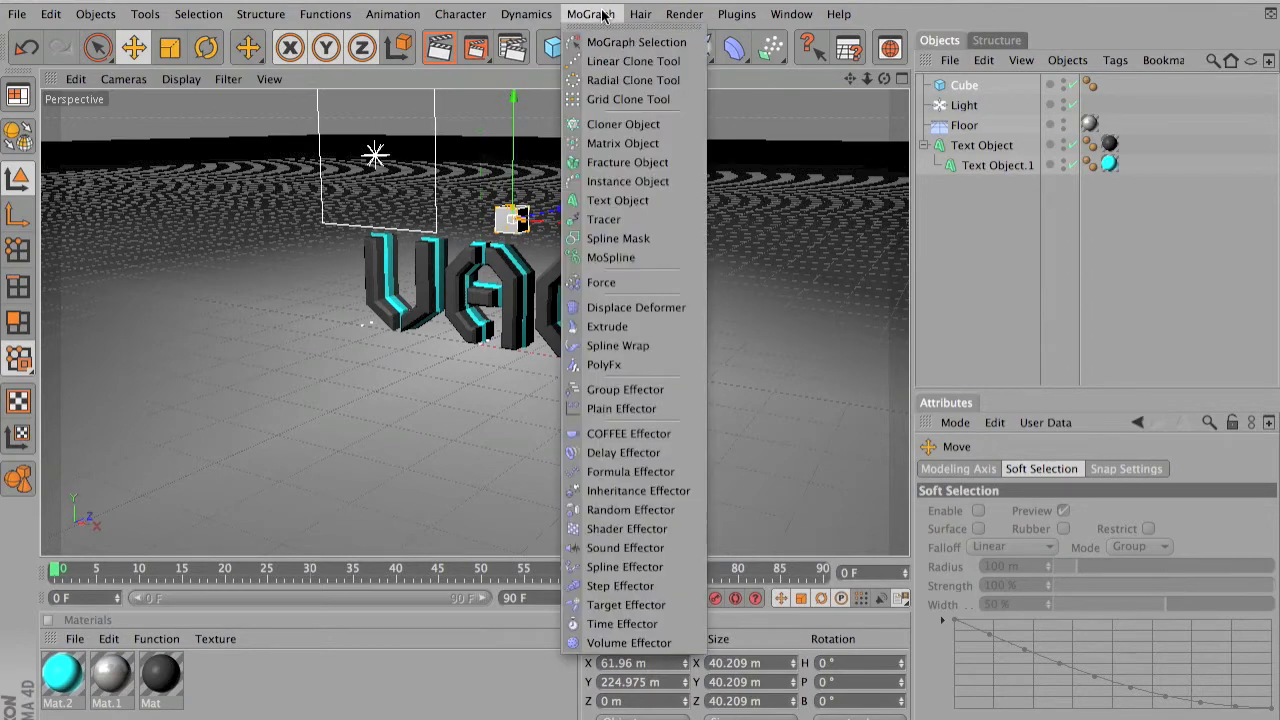
left_click(643, 127)
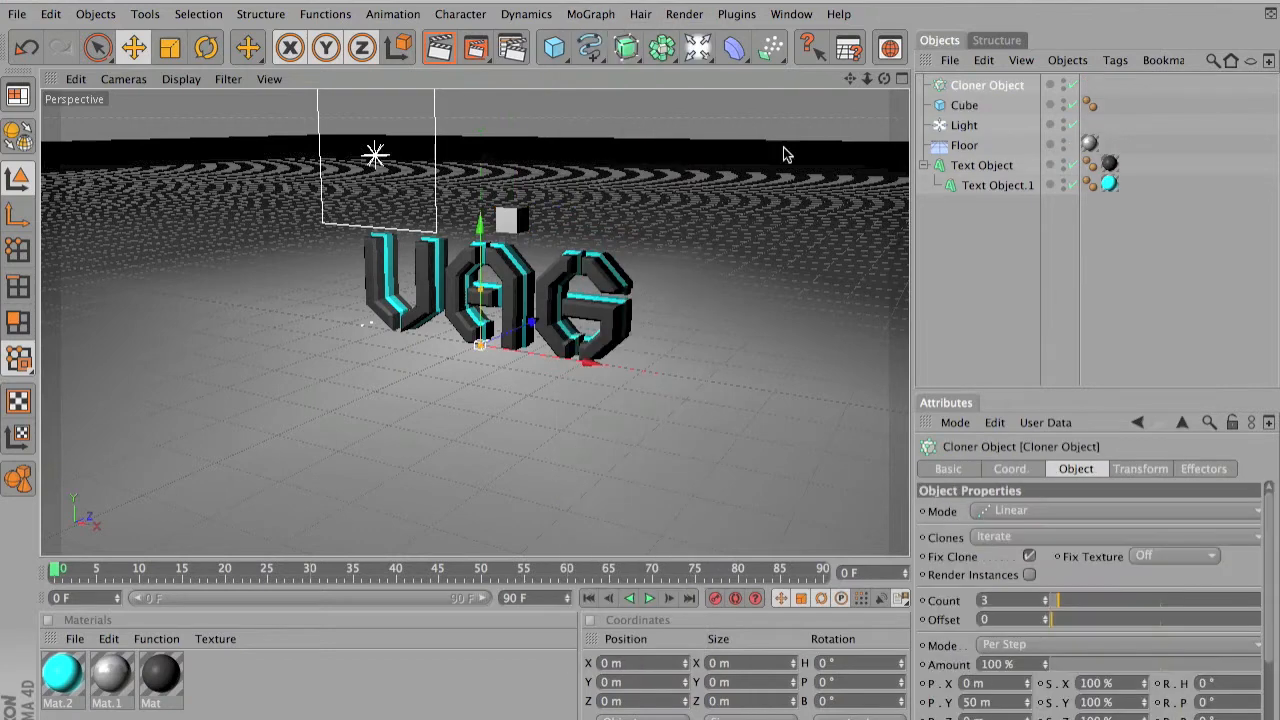
left_click_drag(980, 112, 975, 89)
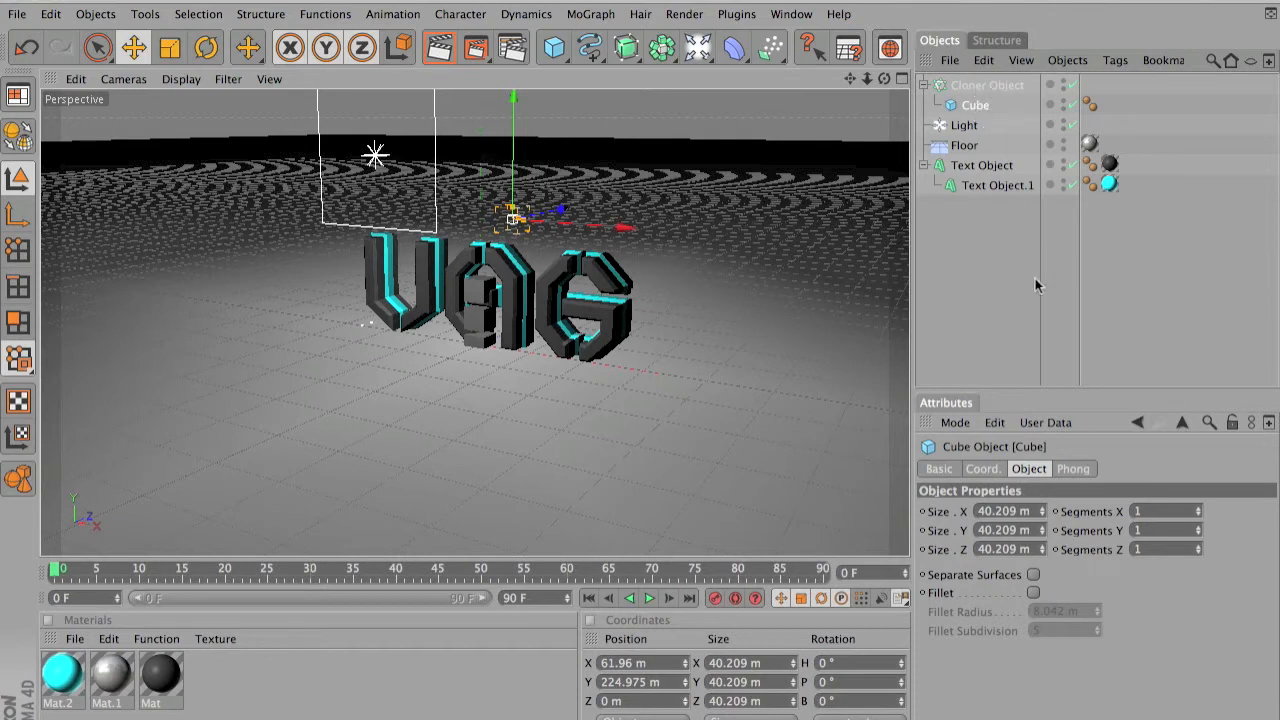
Raise the Cloner Object above the letter A to about Y 232 m and reduce its clone count to 1
left_click(1020, 250)
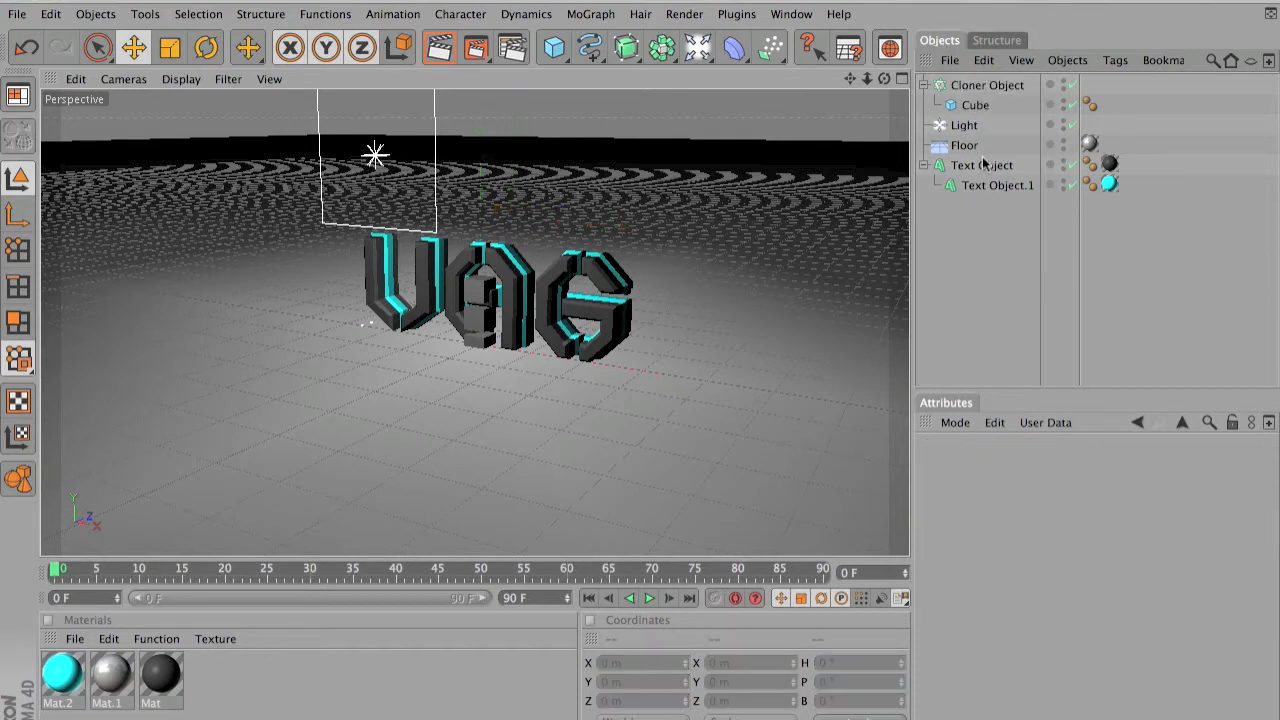
left_click(988, 87)
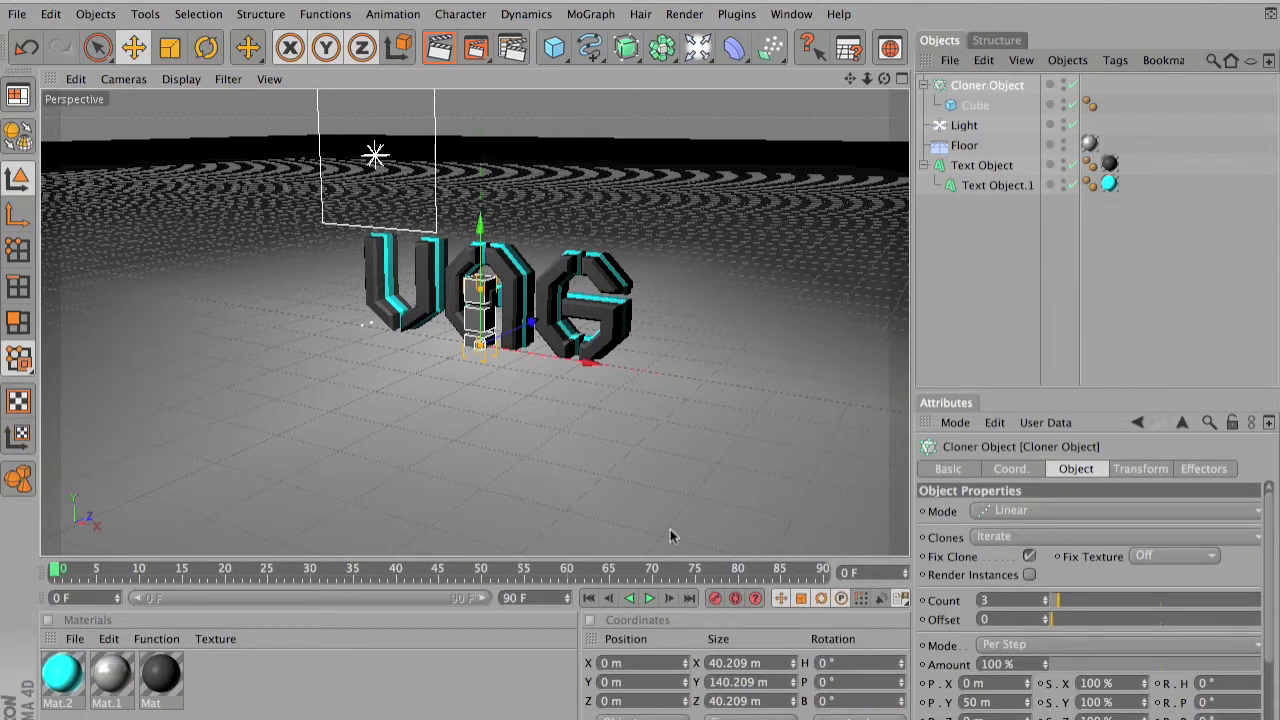
left_click_drag(479, 322, 481, 311)
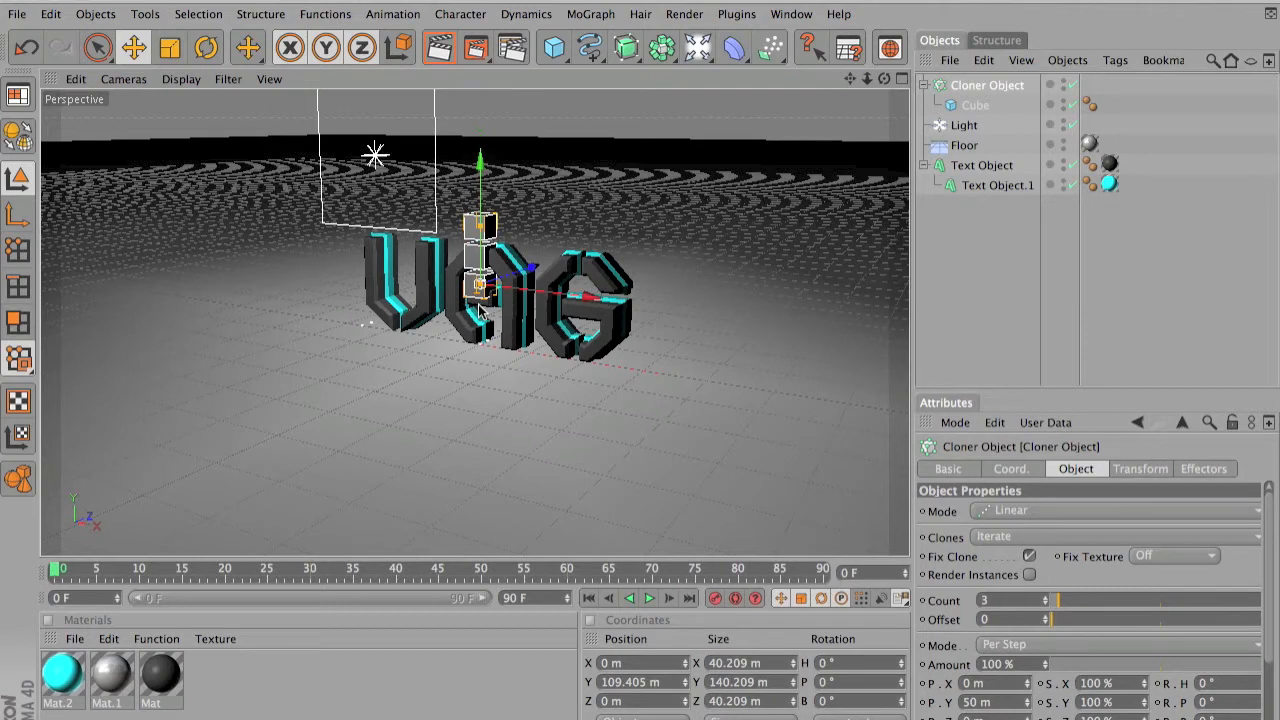
left_click_drag(481, 205, 481, 135)
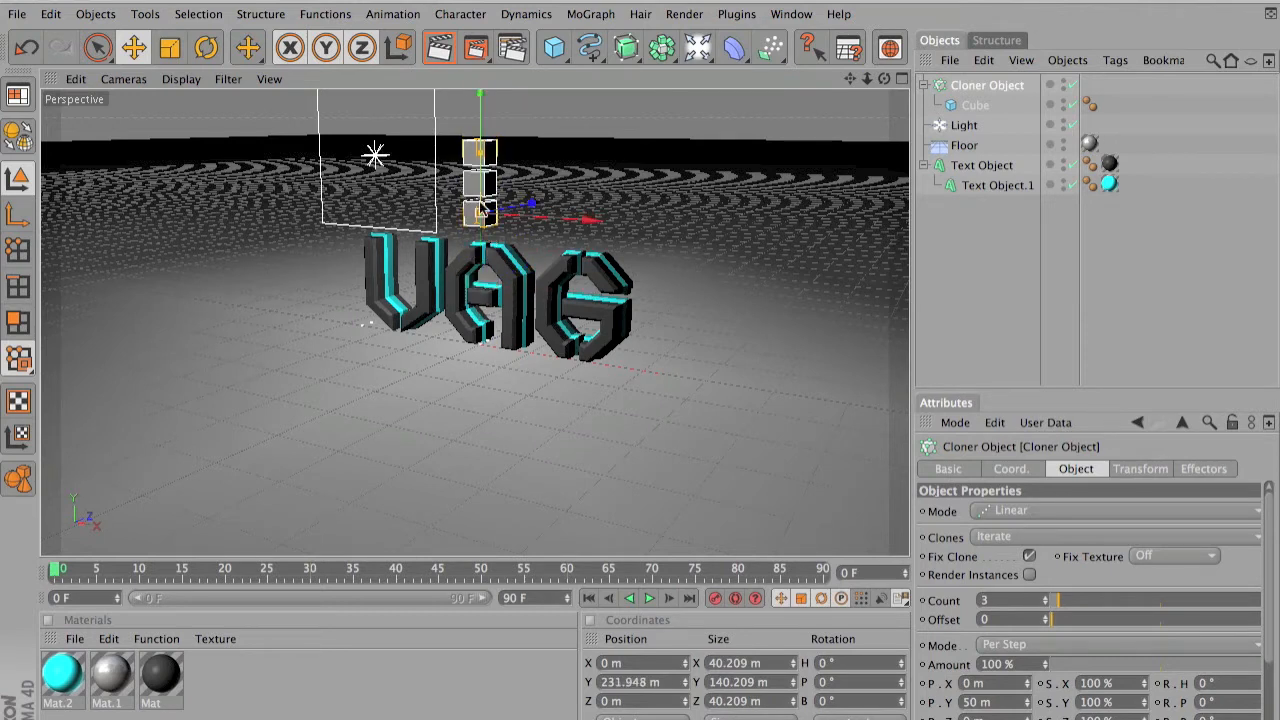
left_click(1046, 604)
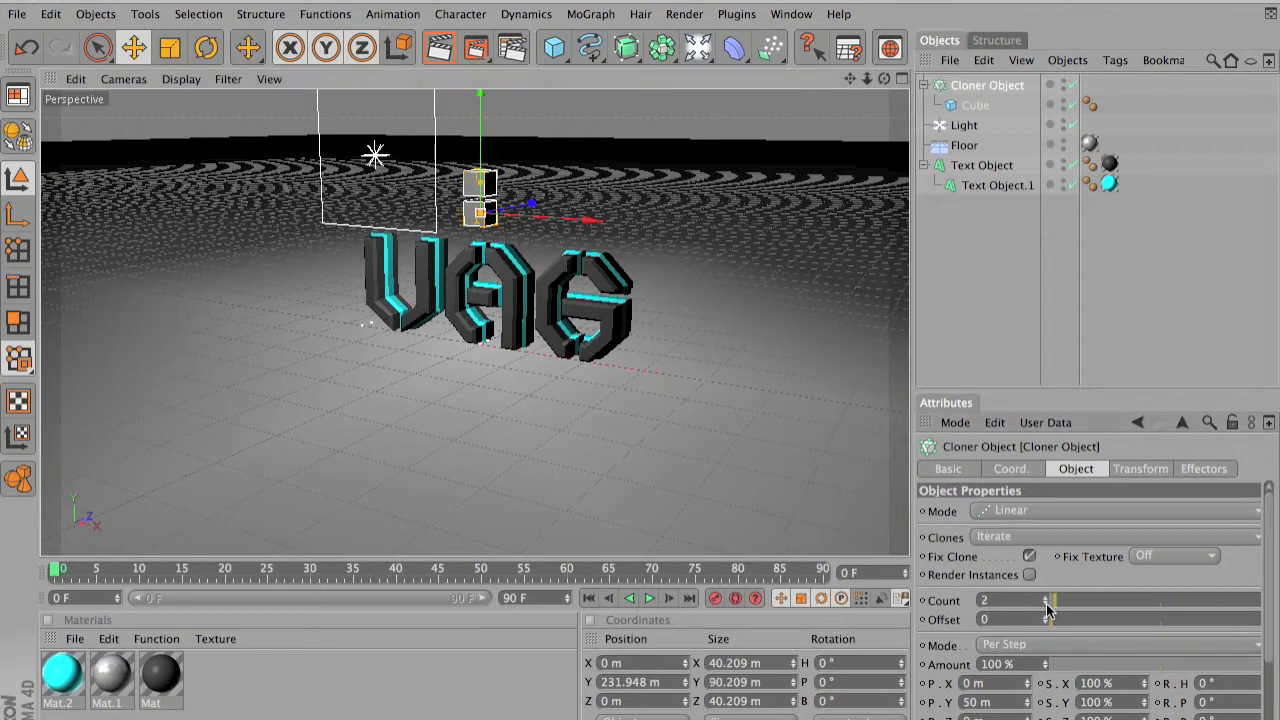
left_click(1046, 604)
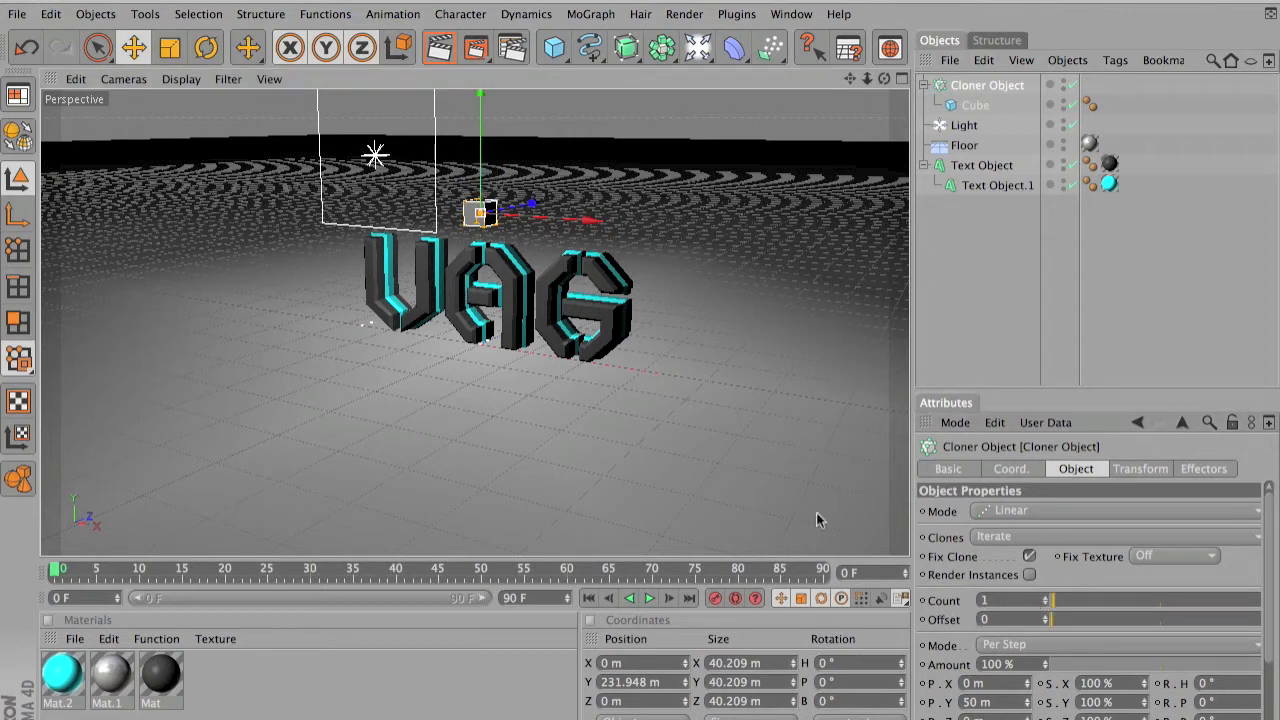
Add a particle Emitter, nest the Cloner Object inside it and raise the cloner to about Y 268 m
left_click(773, 46)
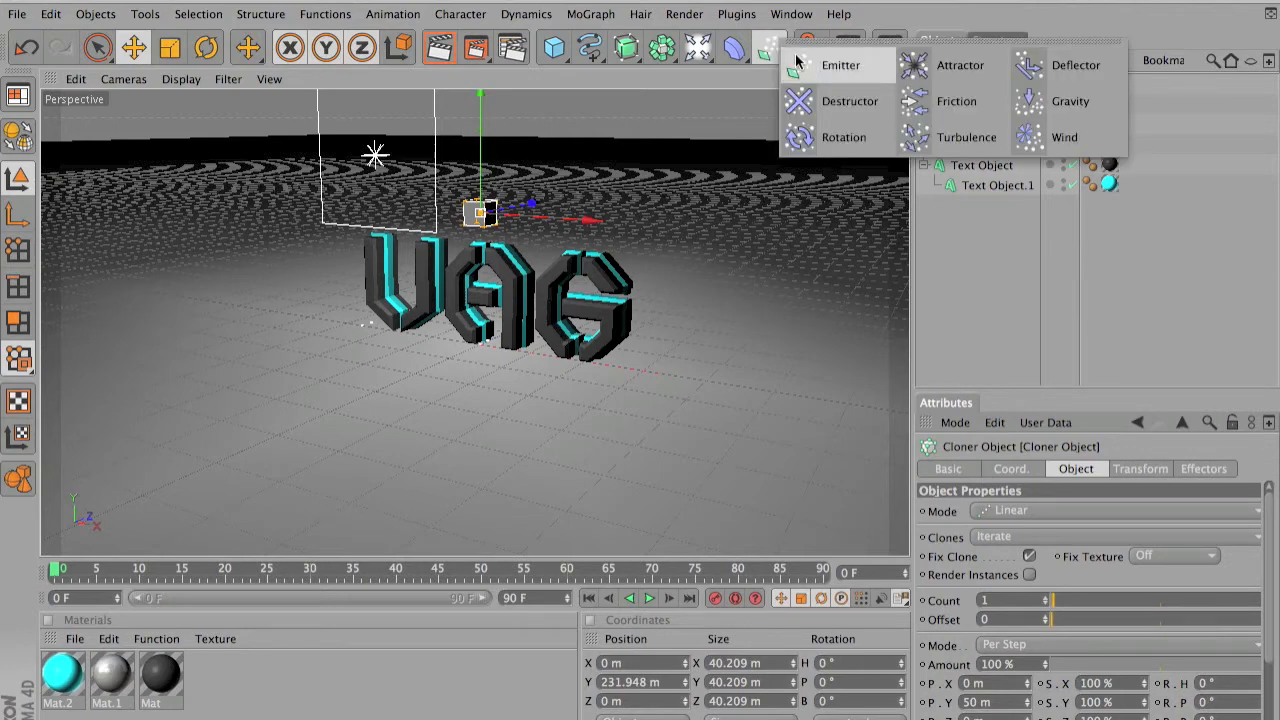
left_click(818, 72)
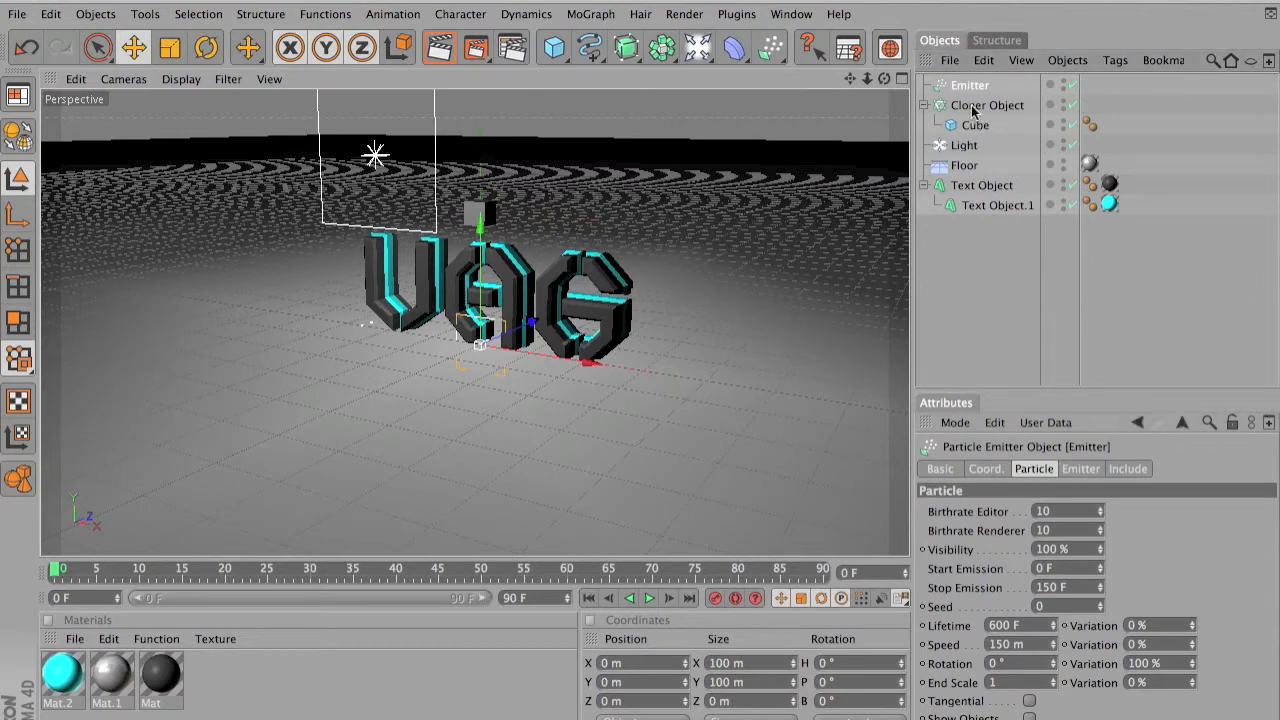
left_click_drag(975, 106, 972, 88)
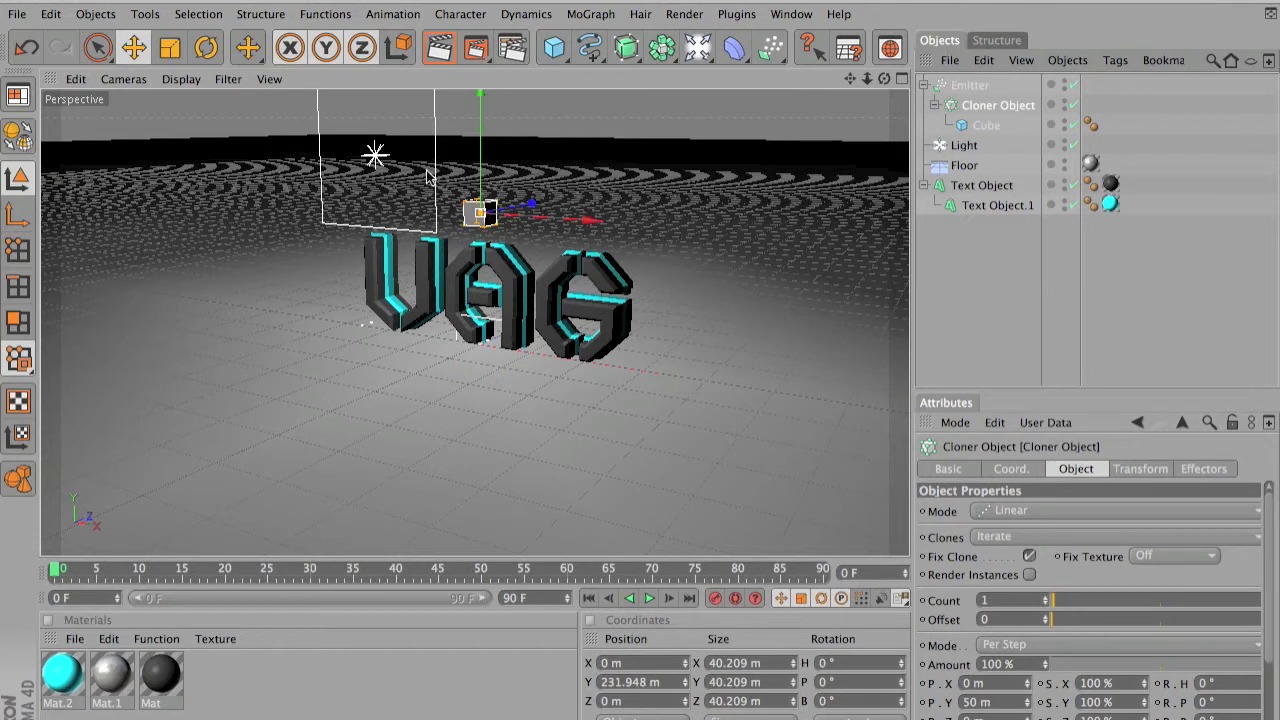
left_click_drag(489, 212, 489, 188)
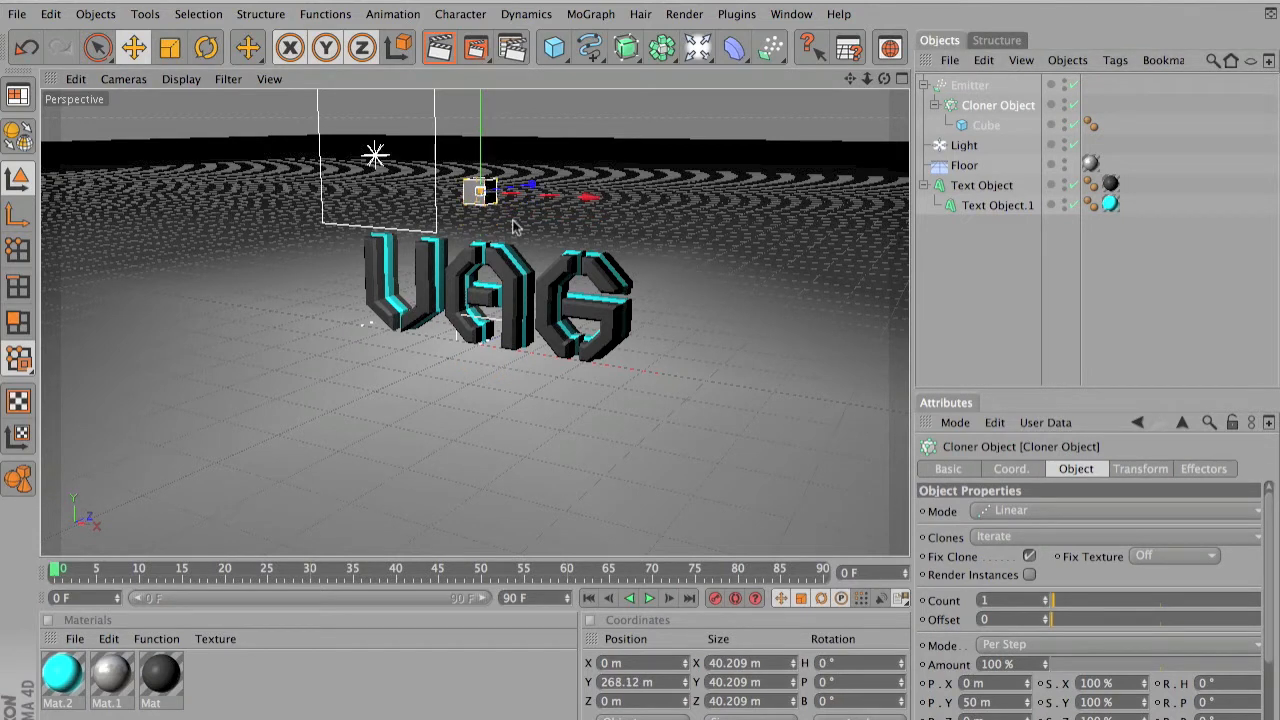
Enable Show Objects on the Emitter and raise it above the text to about Y 319 m
left_click(962, 87)
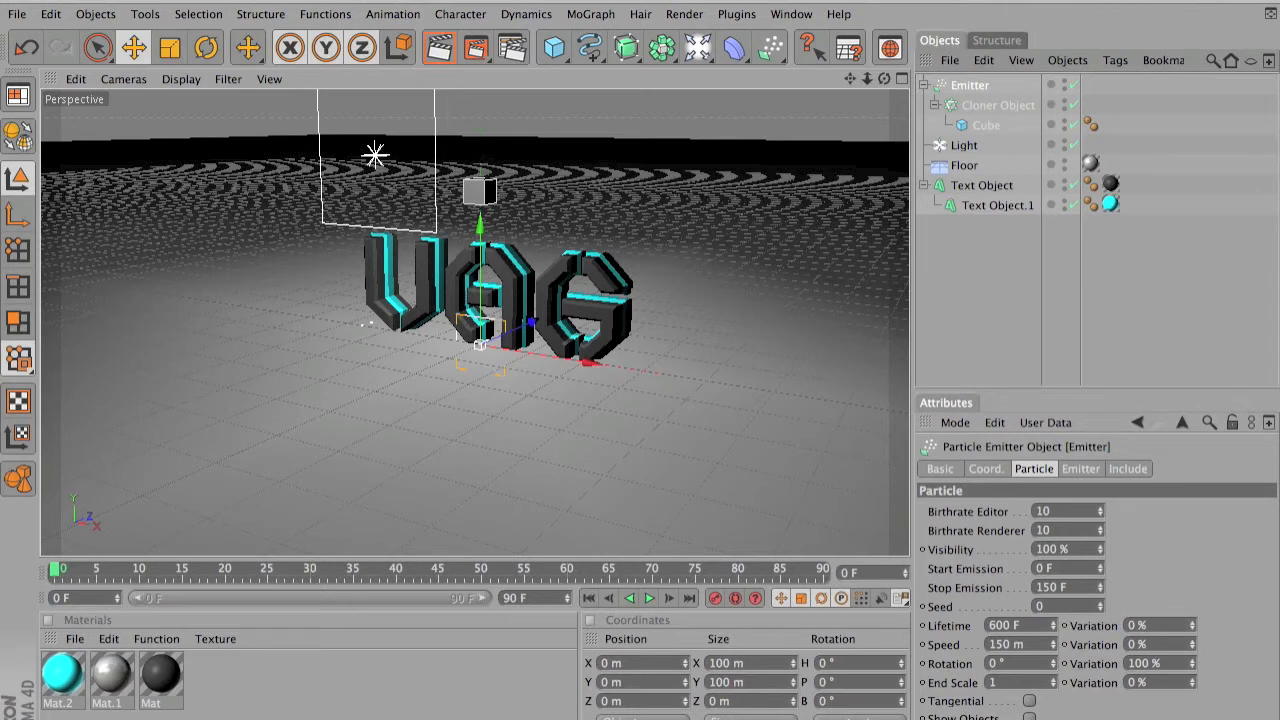
left_click(1030, 717)
scroll(503, 367, "down", 5)
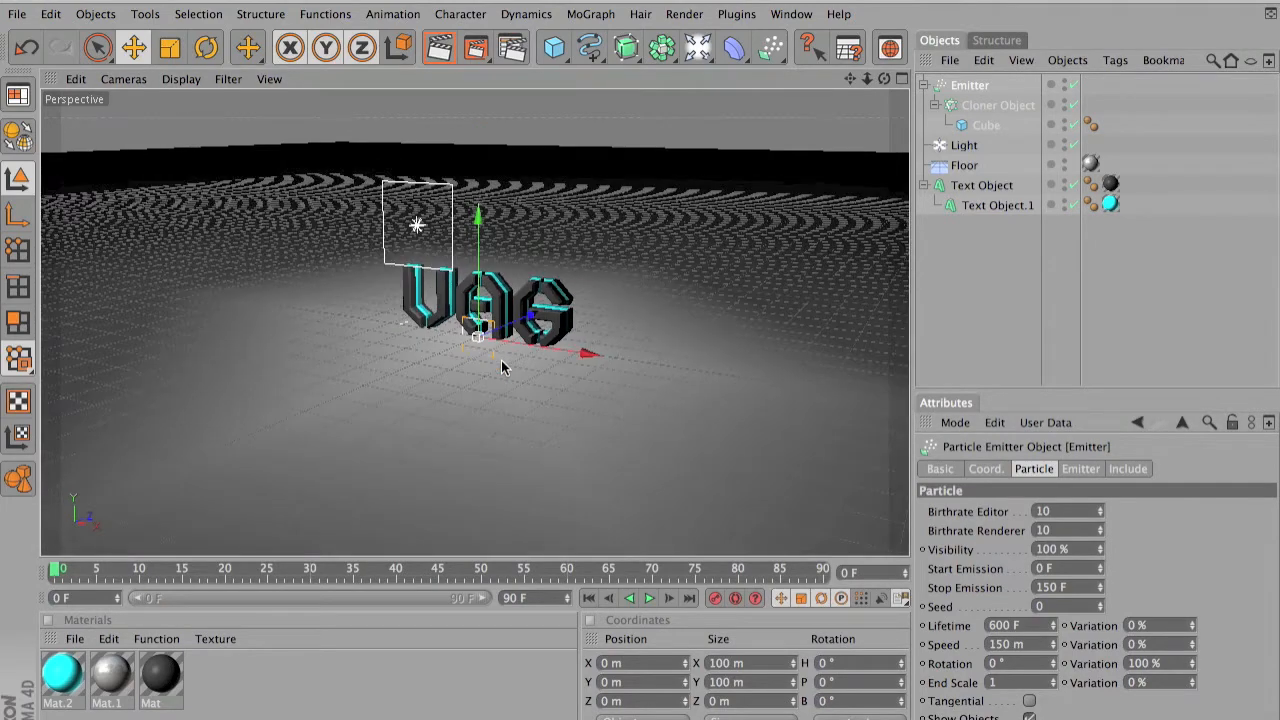
scroll(505, 363, "up", 6)
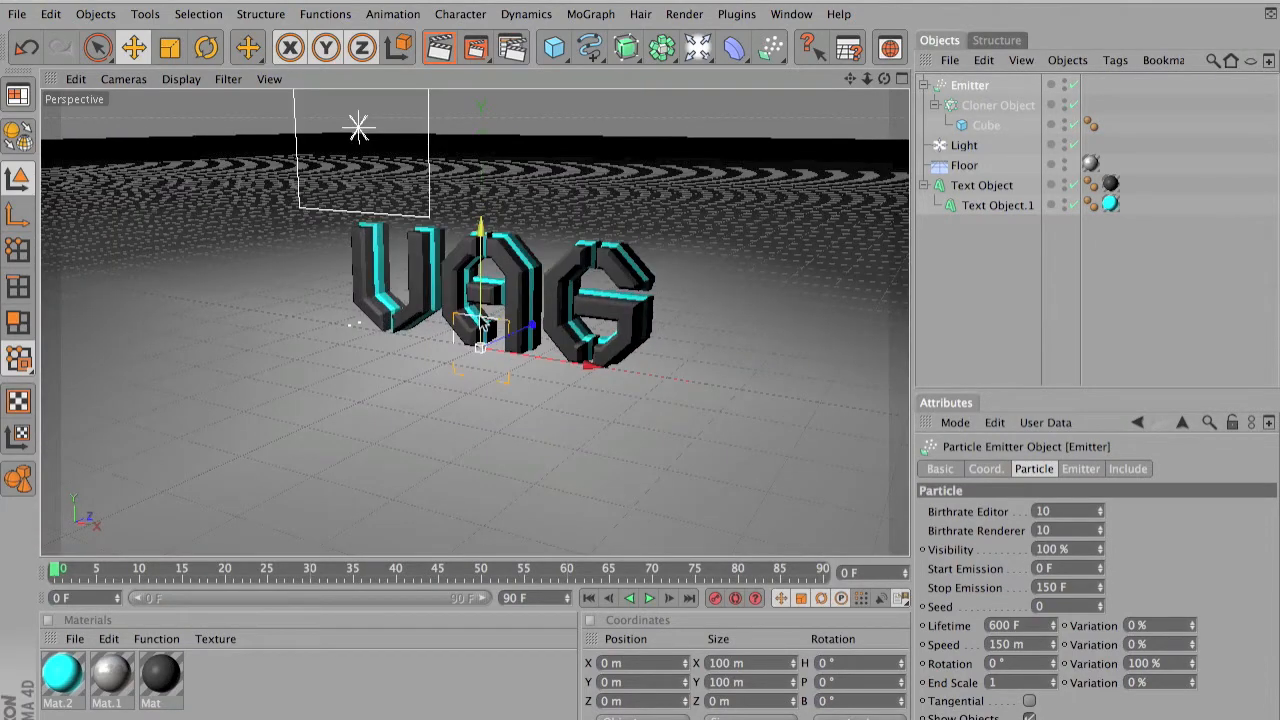
left_click_drag(474, 325, 474, 118)
scroll(473, 452, "down", 2)
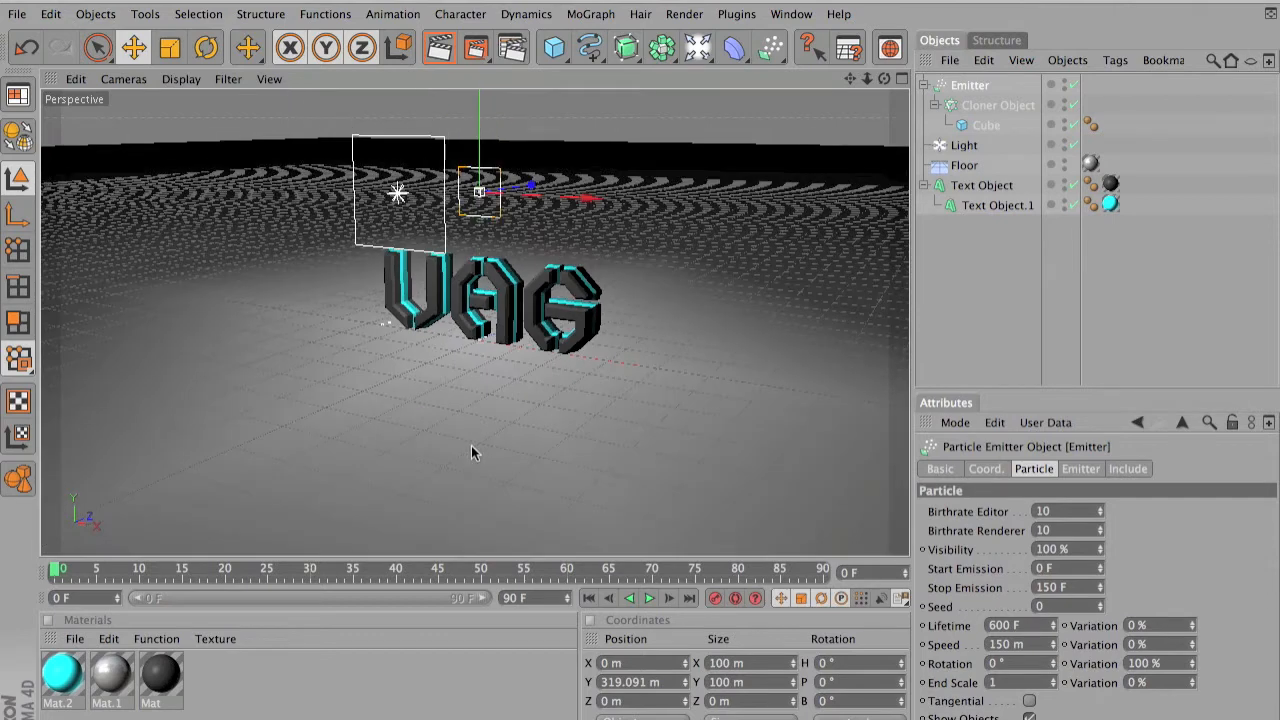
Play the animation to preview the emitted cubes, stop it and return the timeline to frame 0
left_click(648, 598)
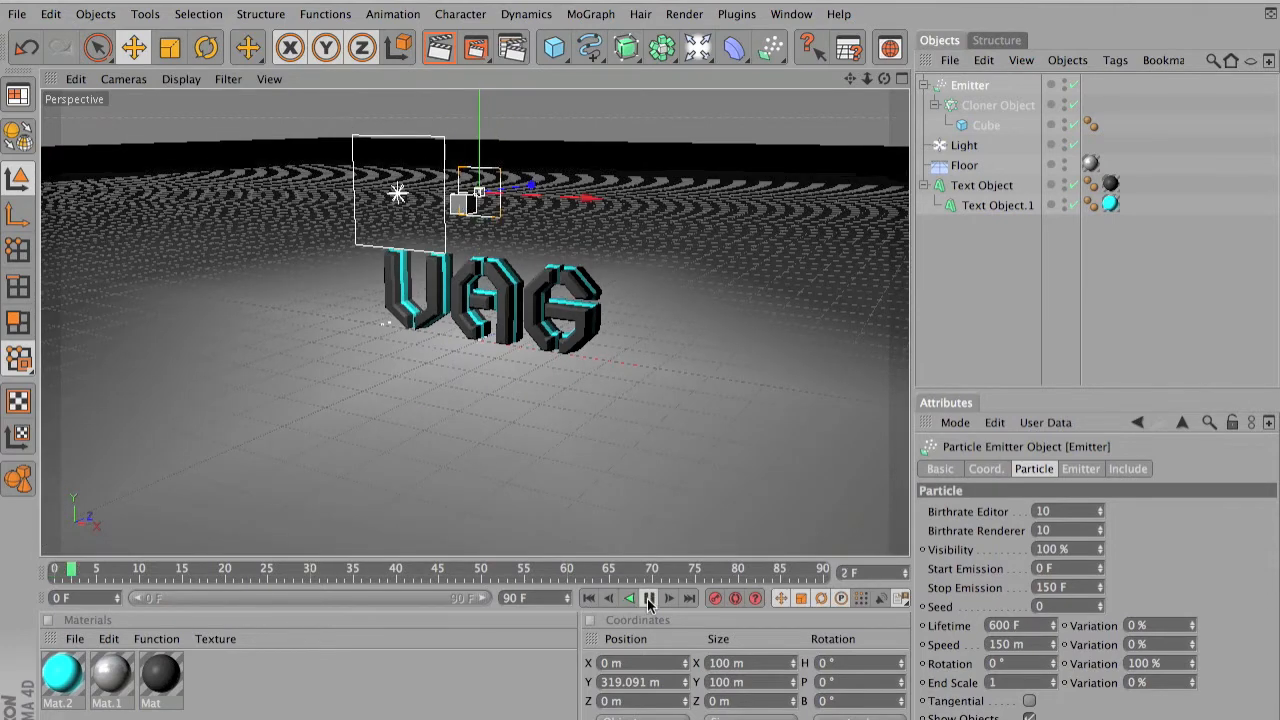
left_click(648, 598)
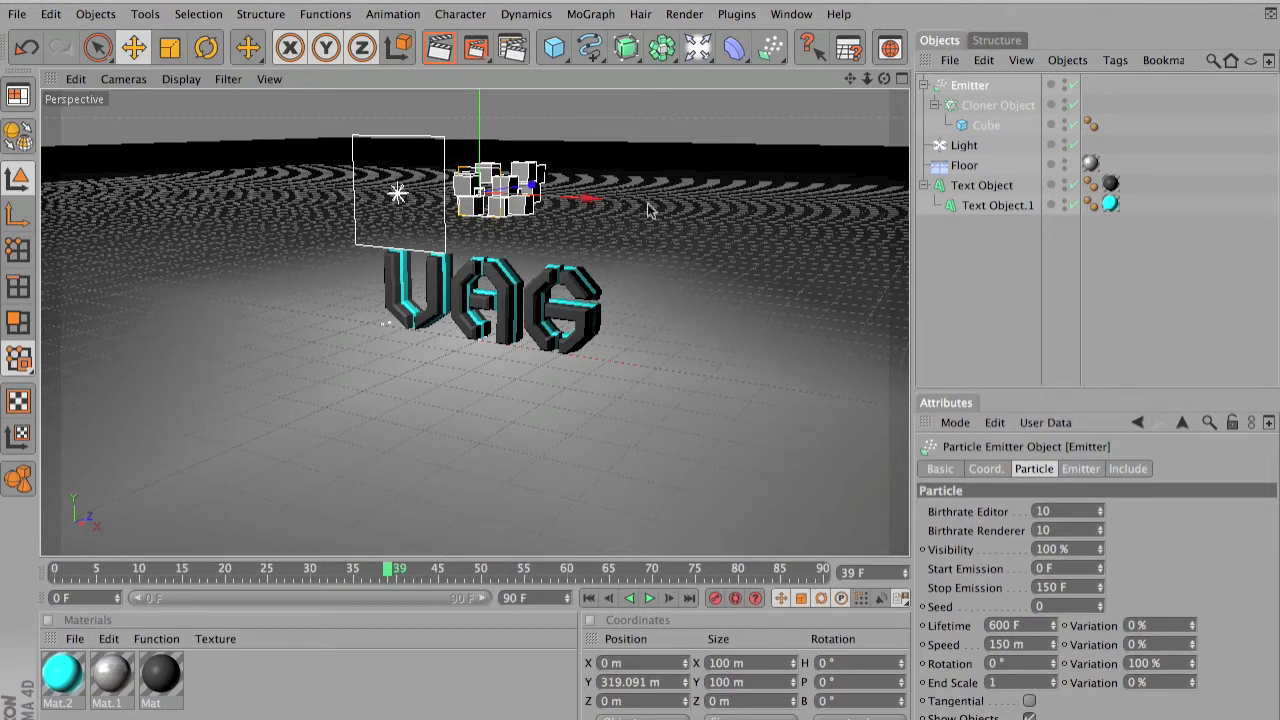
left_click(104, 575)
left_click_drag(106, 577, 14, 585)
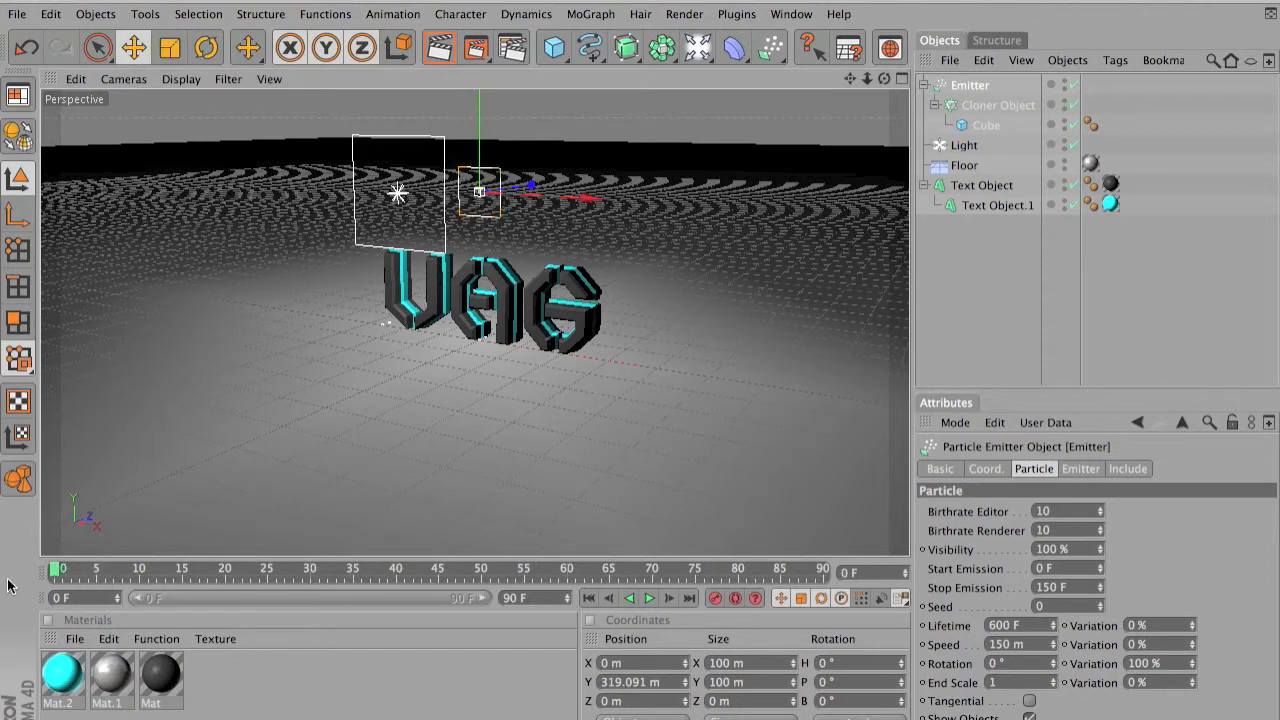
Add a MoGraph Rigid Body tag to the Cloner Object inside the Emitter
left_click(982, 125)
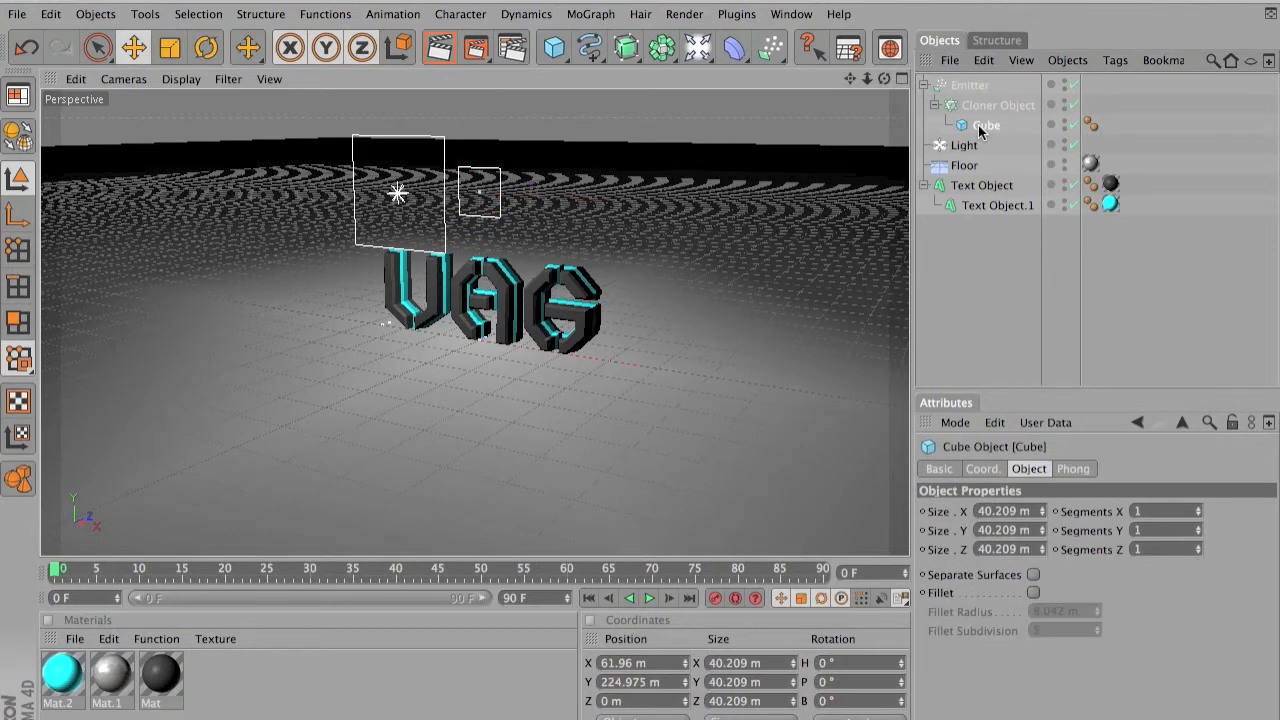
left_click(980, 107)
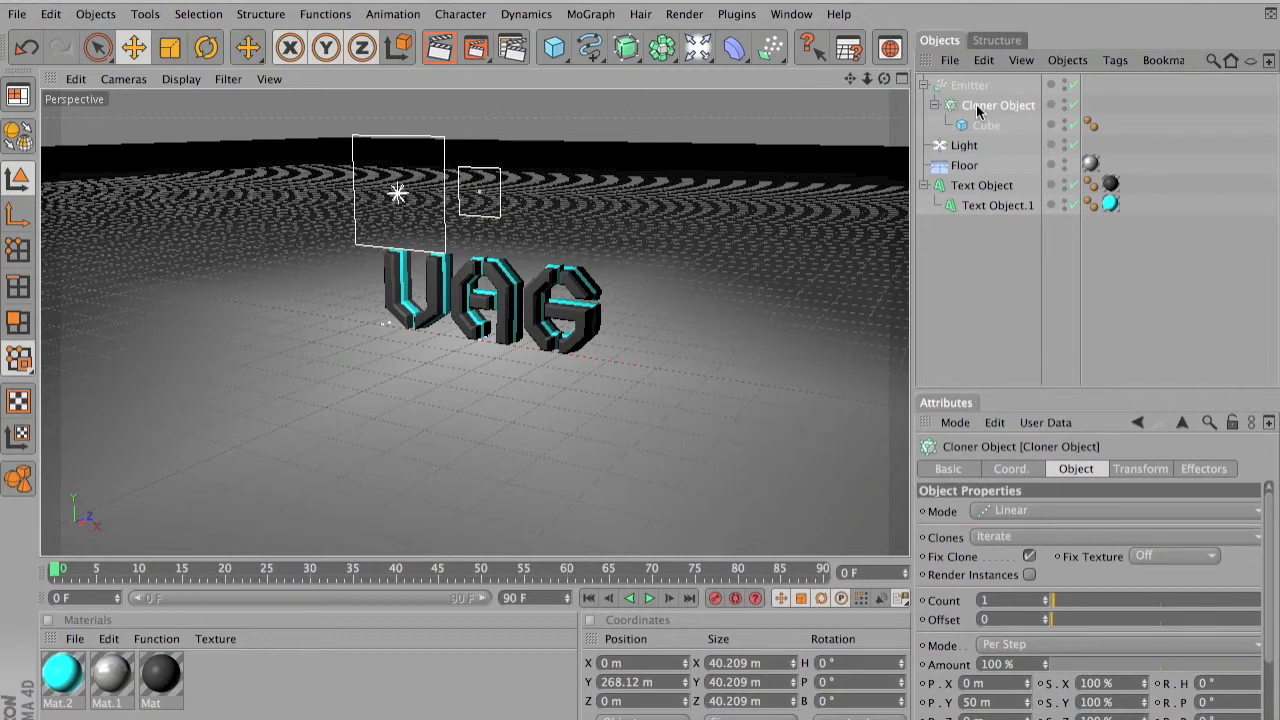
right_click(979, 112)
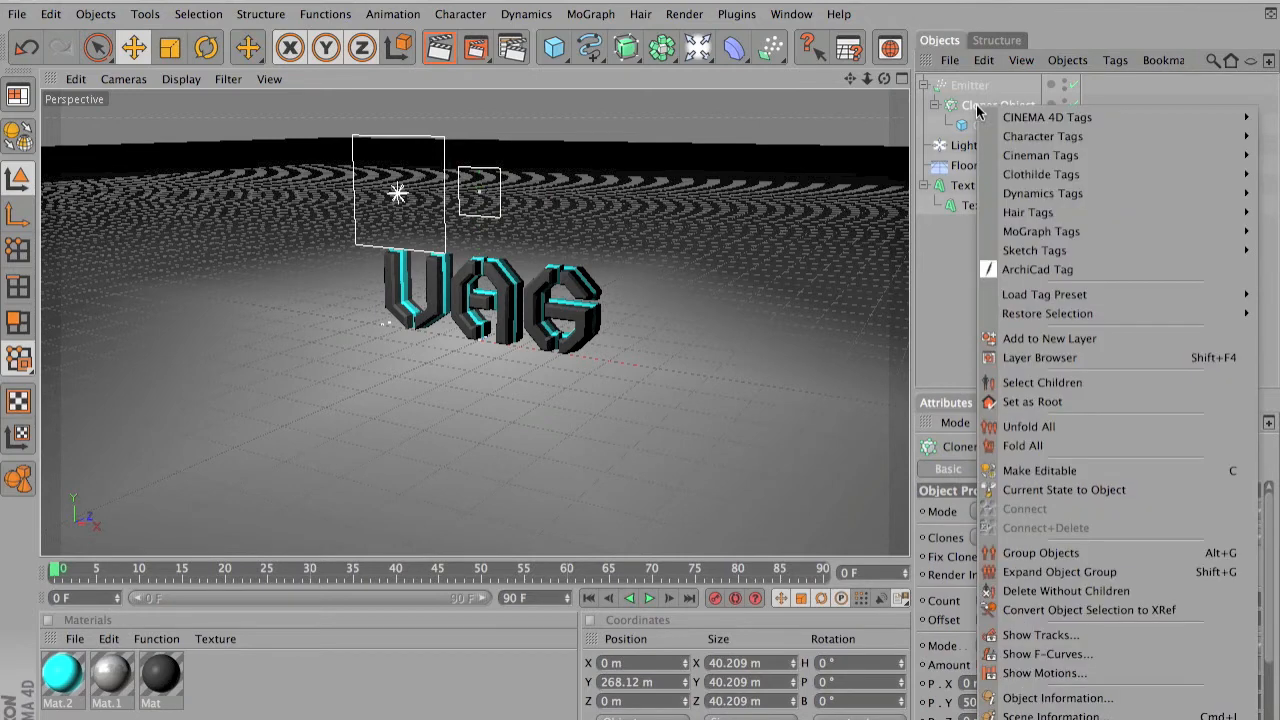
mouse_move(1026, 233)
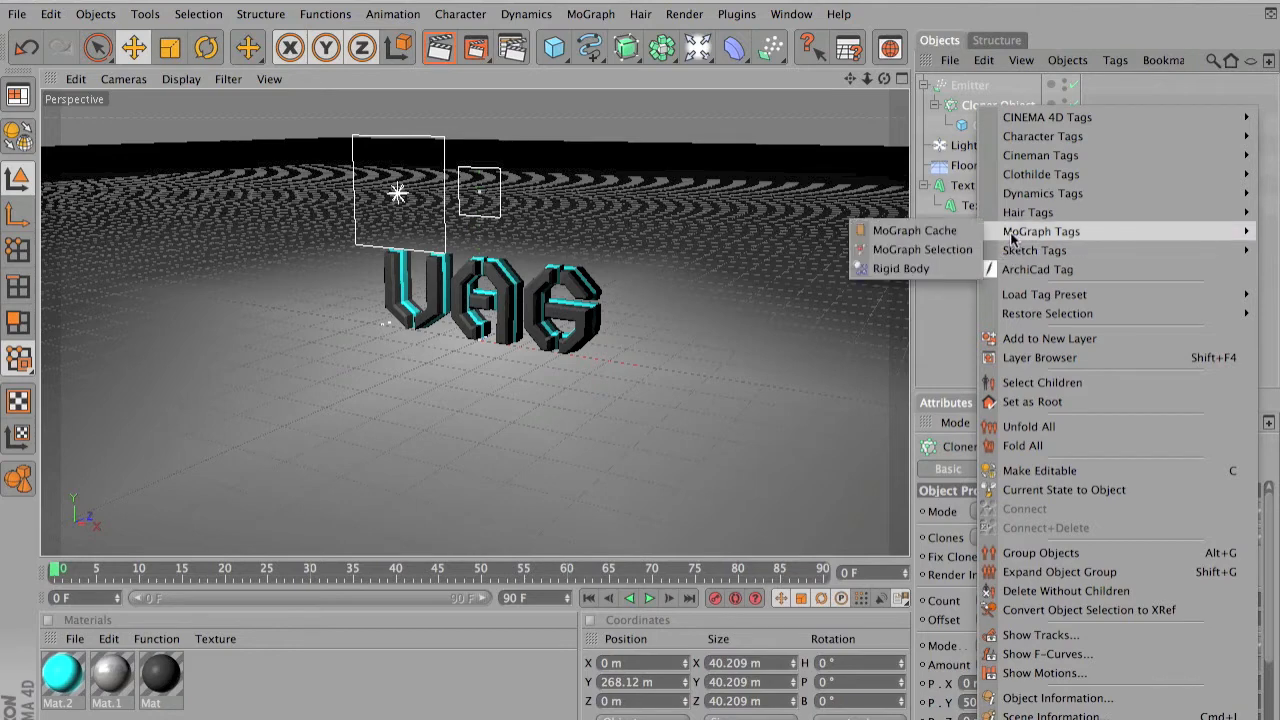
left_click(936, 268)
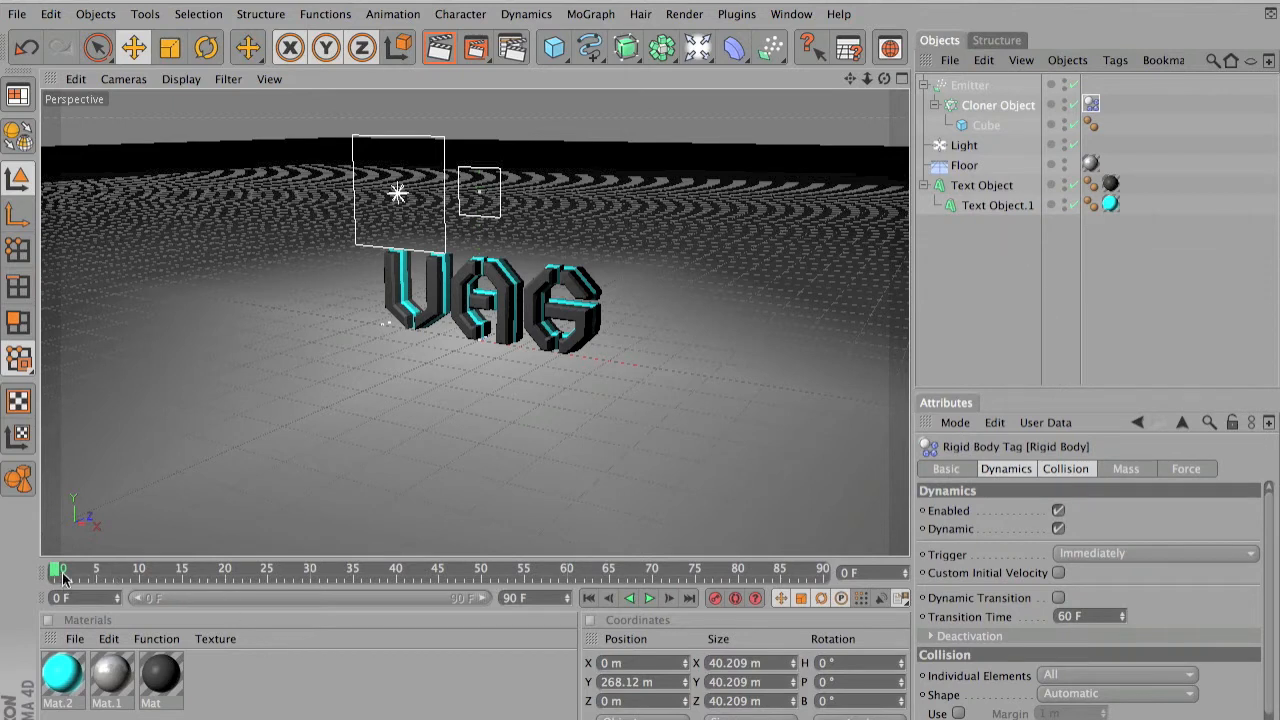
left_click(648, 598)
Add a MoGraph Rigid Body tag to the Floor so it acts as a collision surface for the cubes
left_click(956, 166)
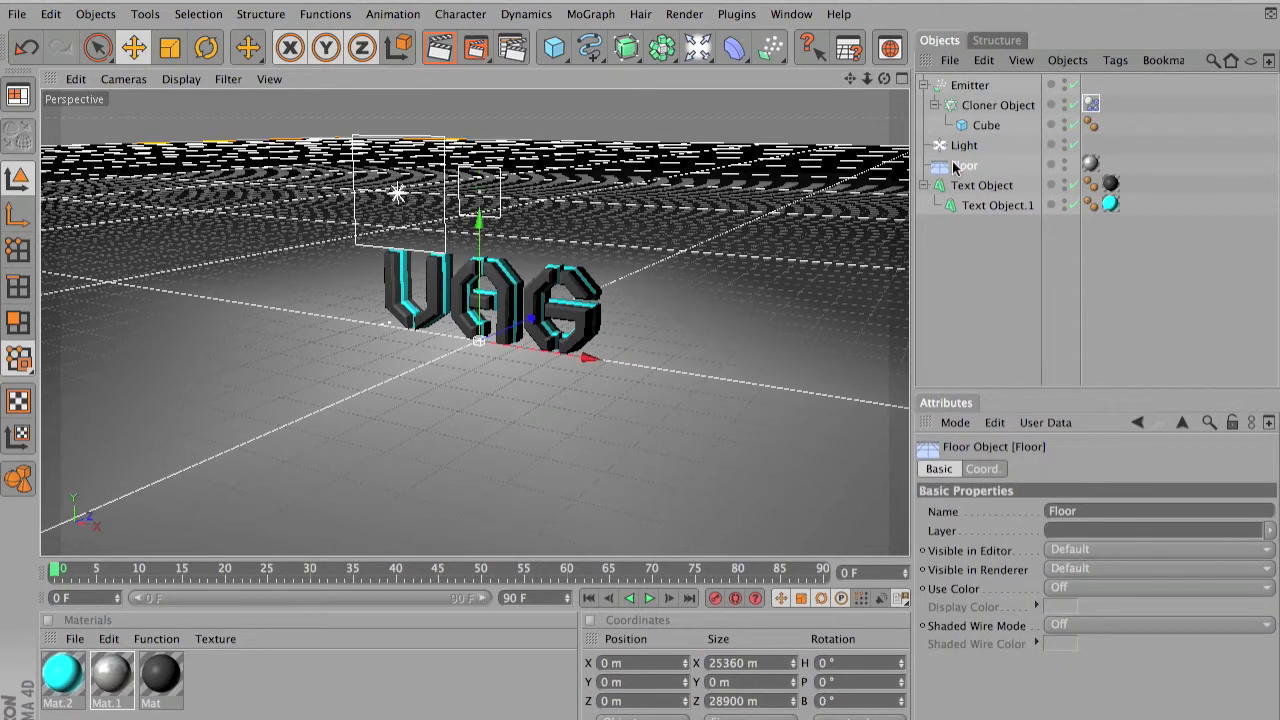
right_click(955, 168)
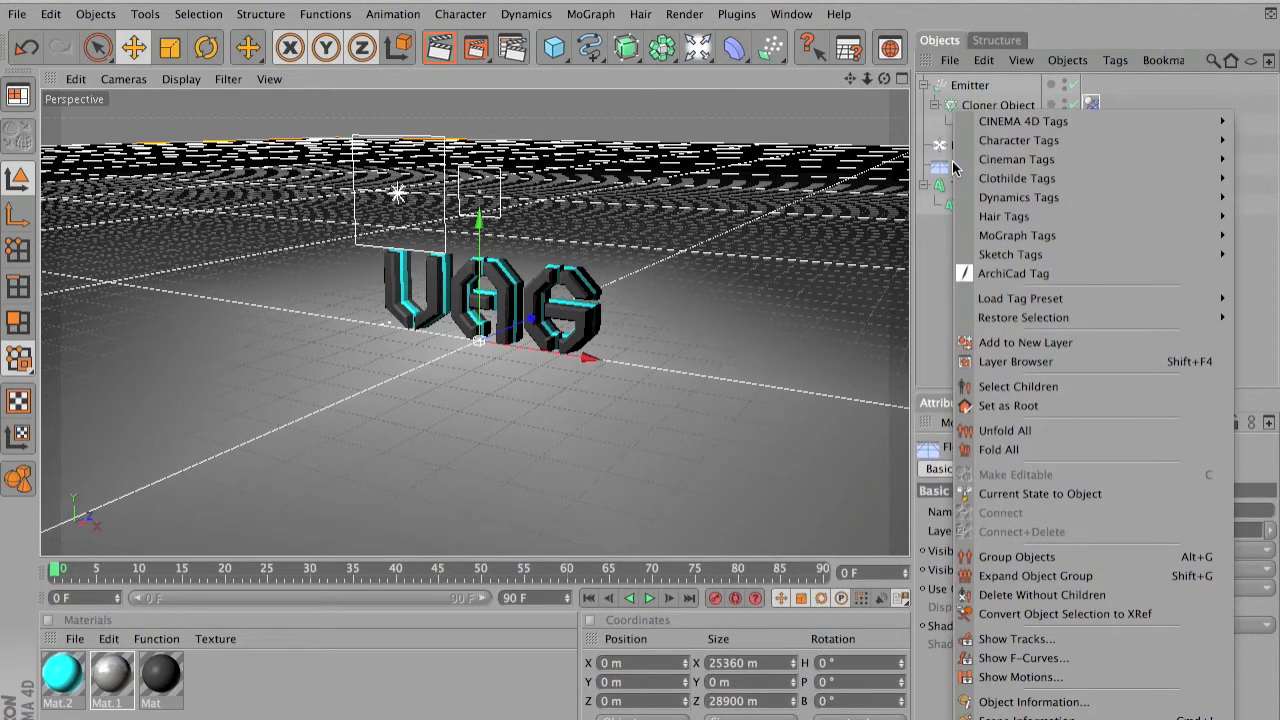
mouse_move(987, 235)
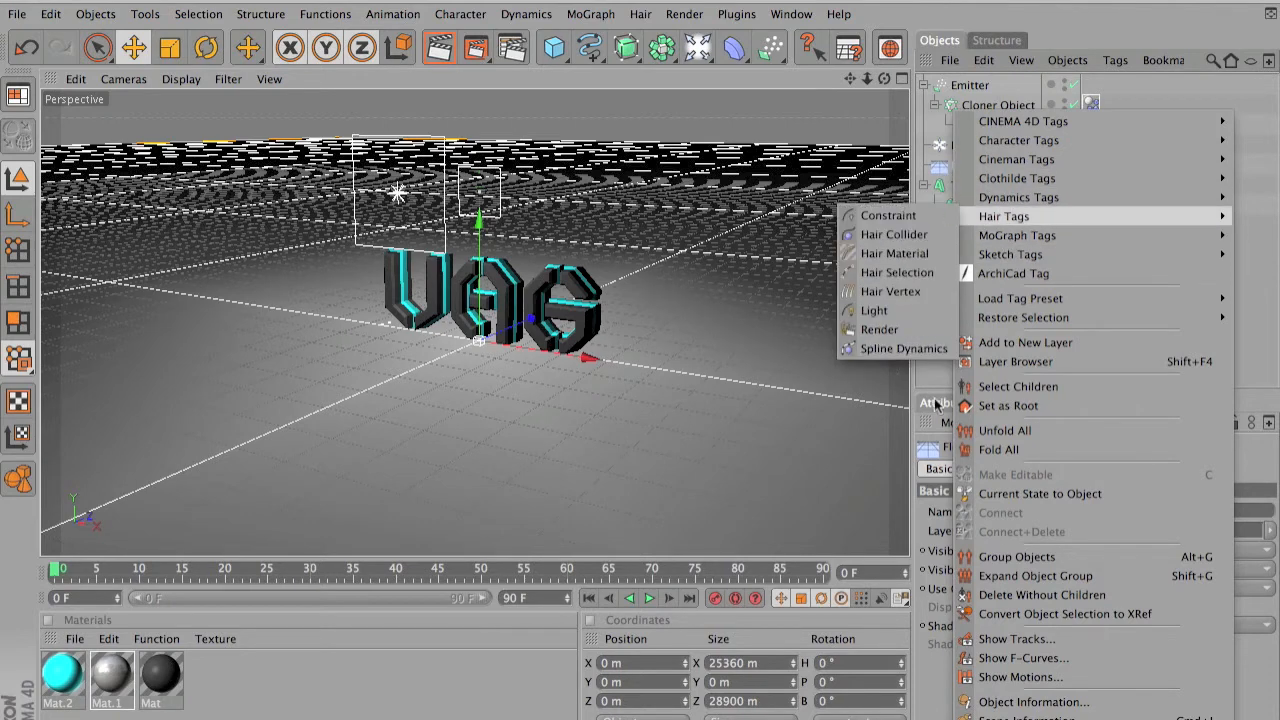
left_click(928, 382)
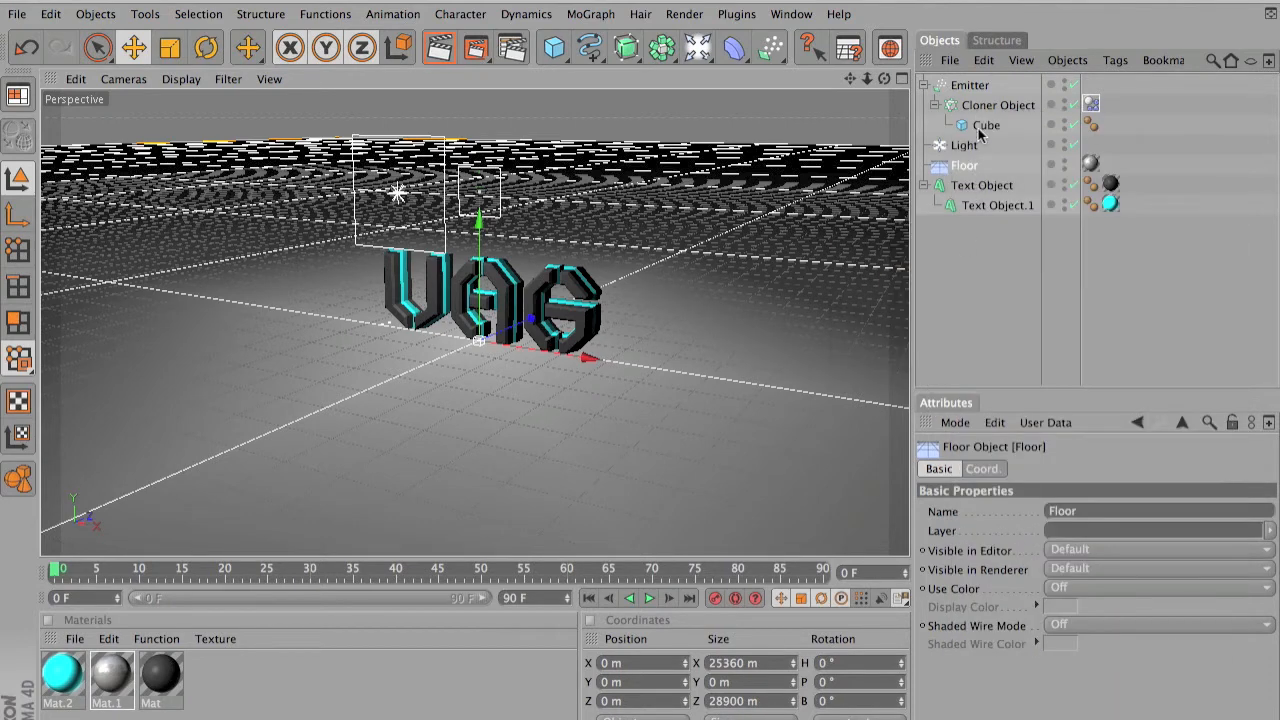
right_click(985, 170)
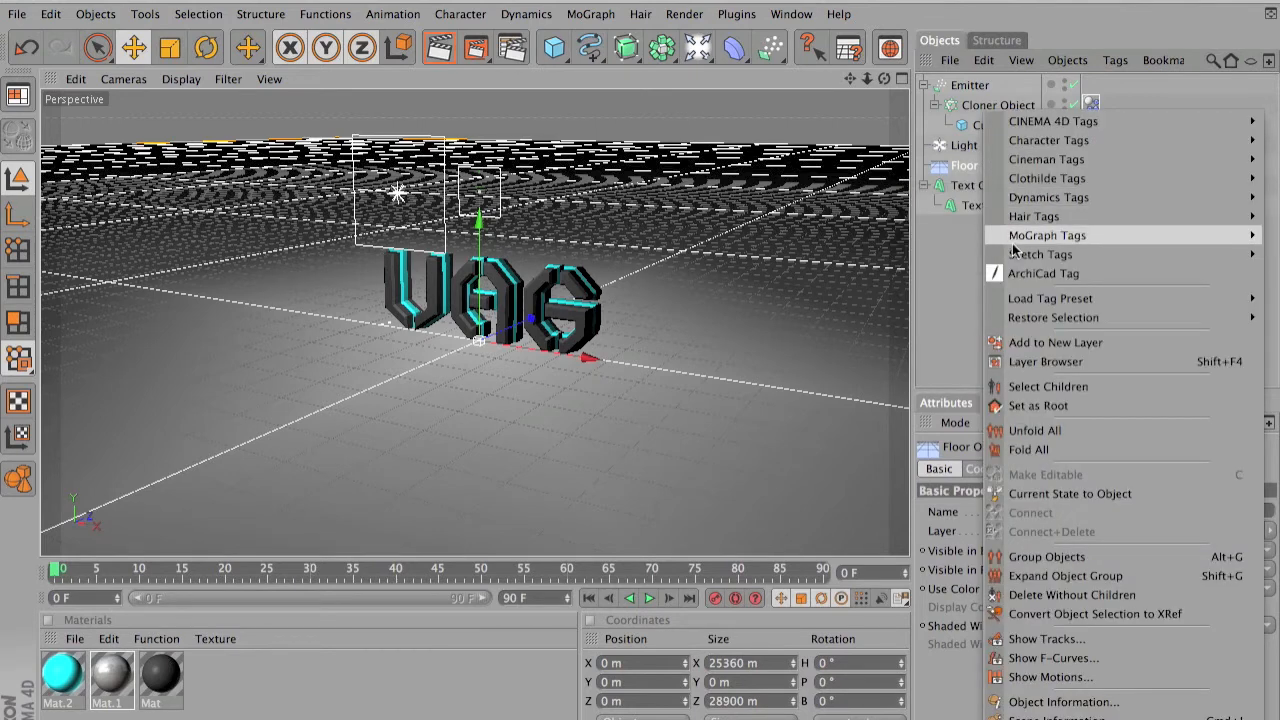
mouse_move(1015, 238)
left_click(961, 273)
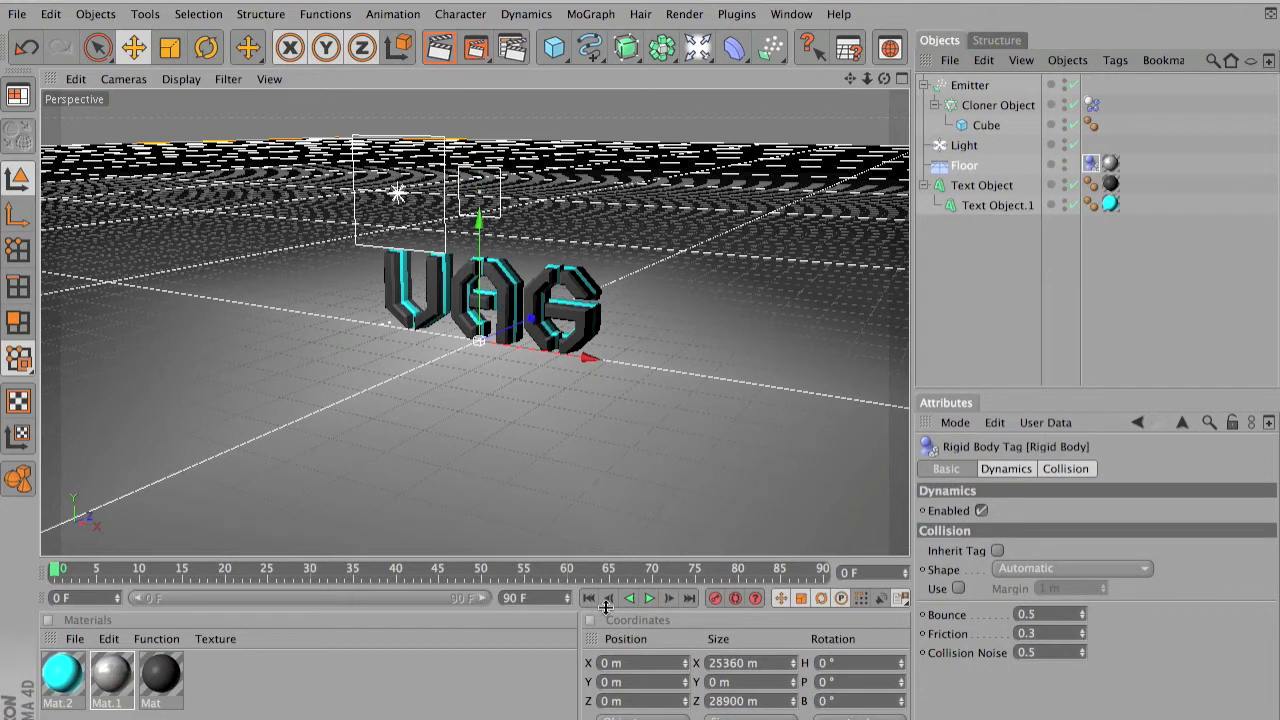
Play the rigid body simulation to about frame 66 and examine the fallen cubes around the text up close
left_click(650, 598)
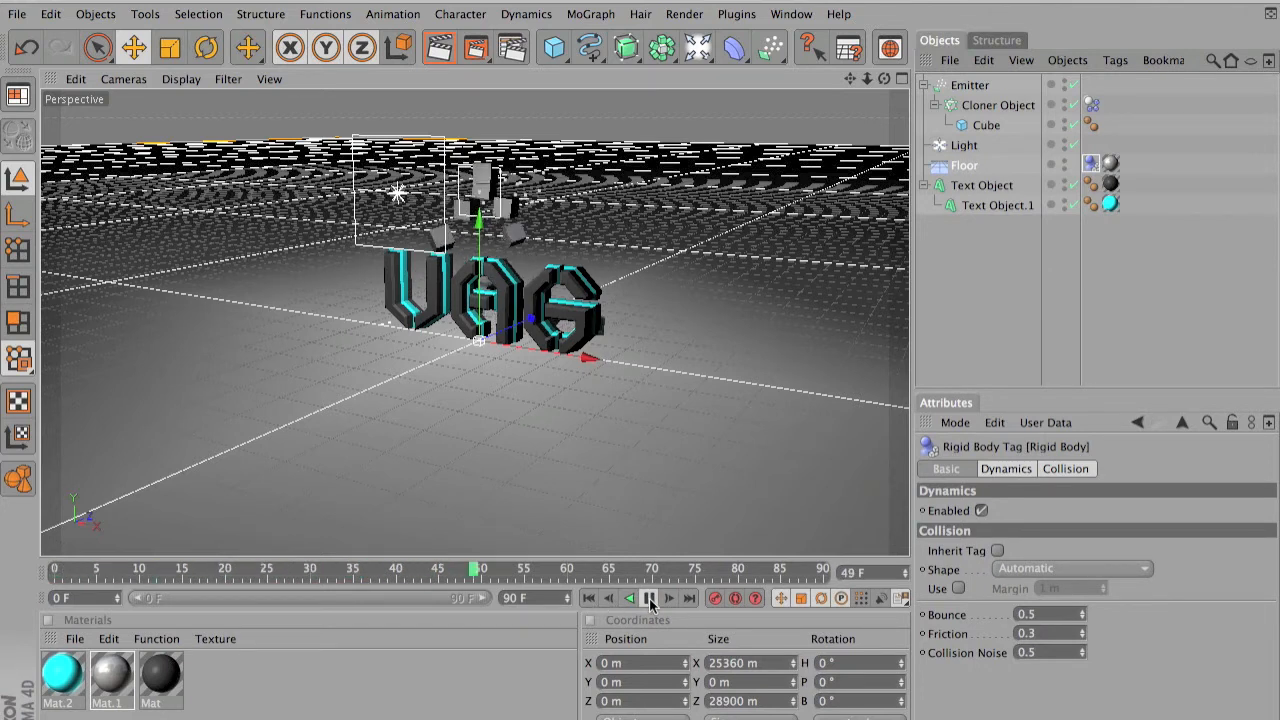
left_click(650, 598)
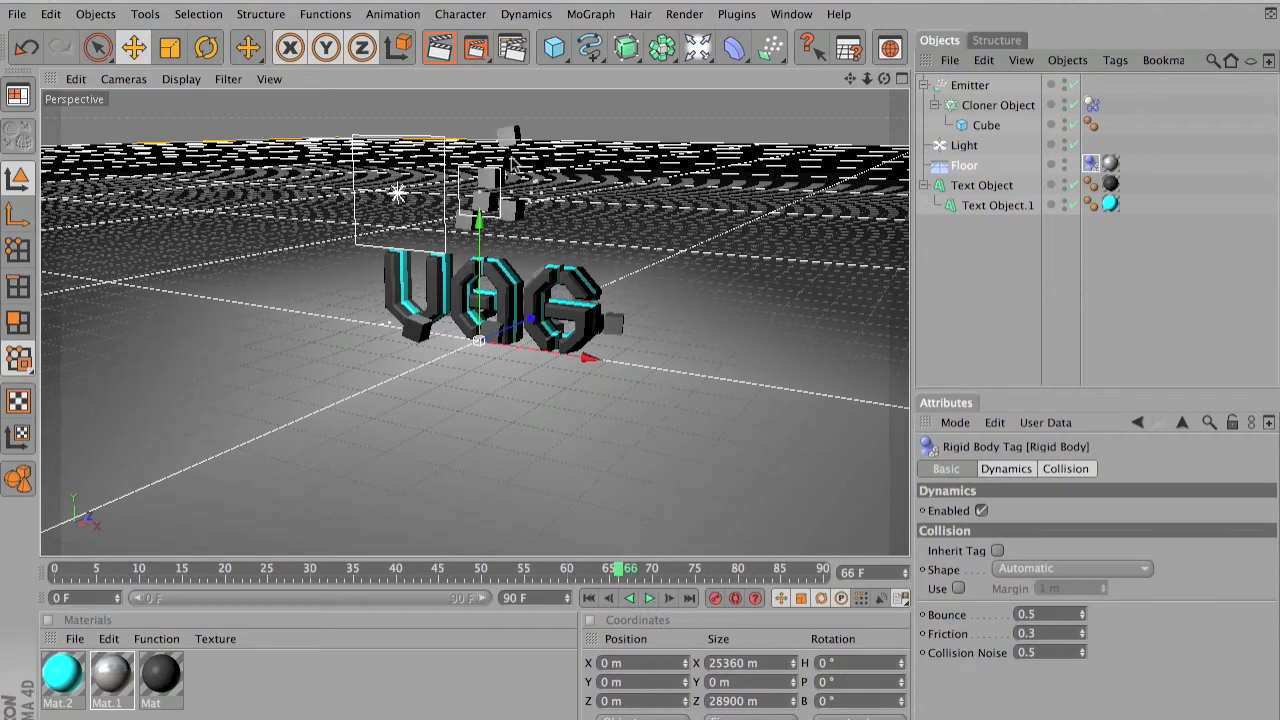
scroll(511, 187, "up", 5)
scroll(510, 187, "down", 6)
scroll(510, 185, "up", 2)
scroll(502, 230, "up", 8)
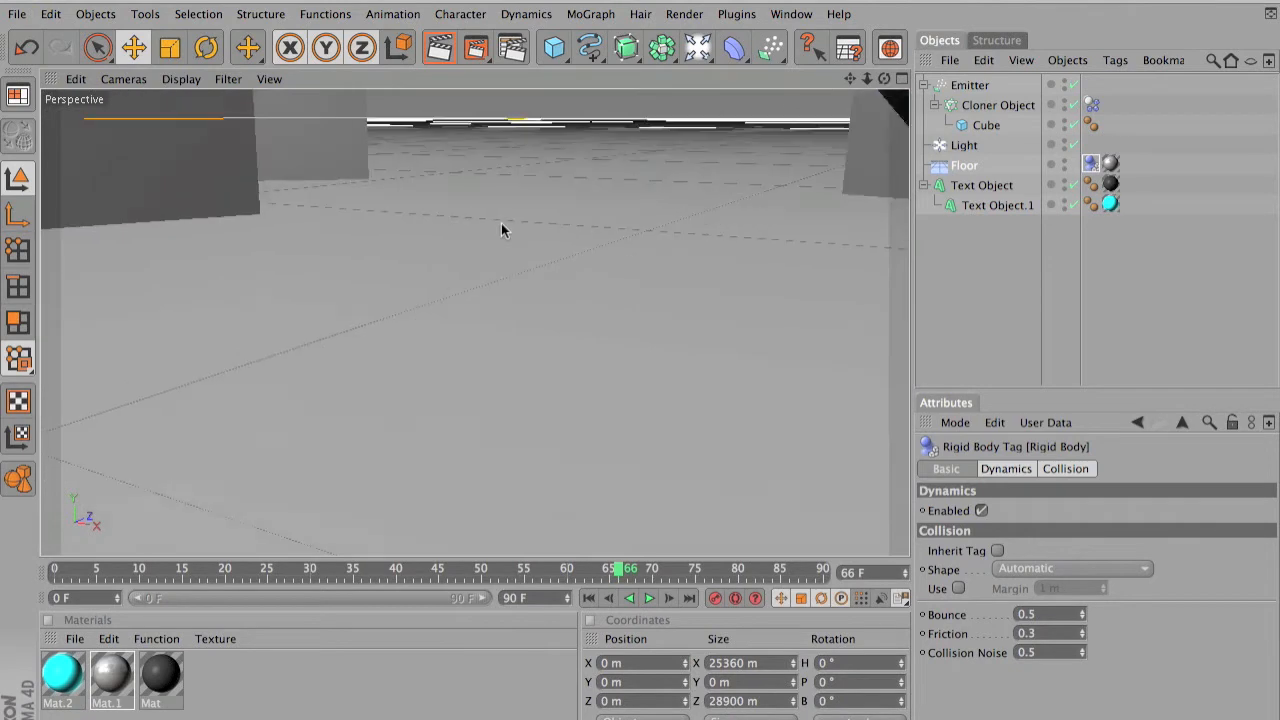
Add MoGraph Rigid Body tags to Text Object and its child Text Object.1, and play the simulation to about frame 22
scroll(502, 230, "down", 4)
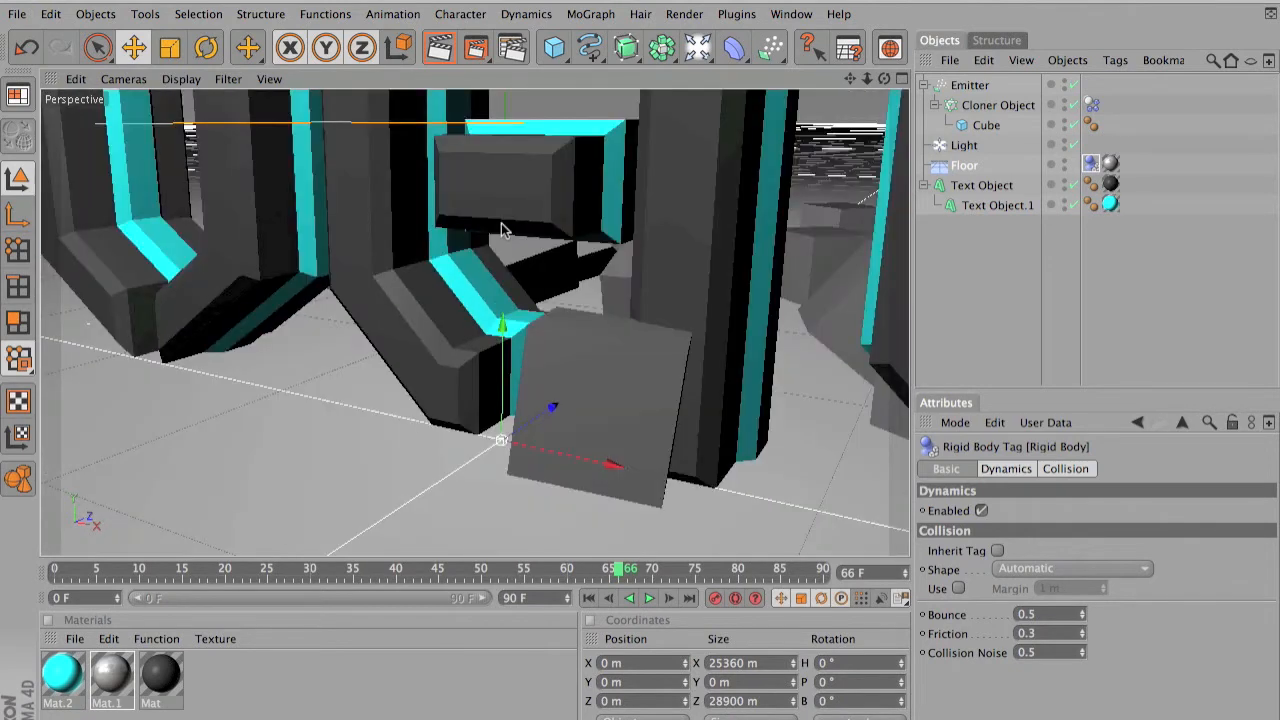
scroll(502, 230, "down", 4)
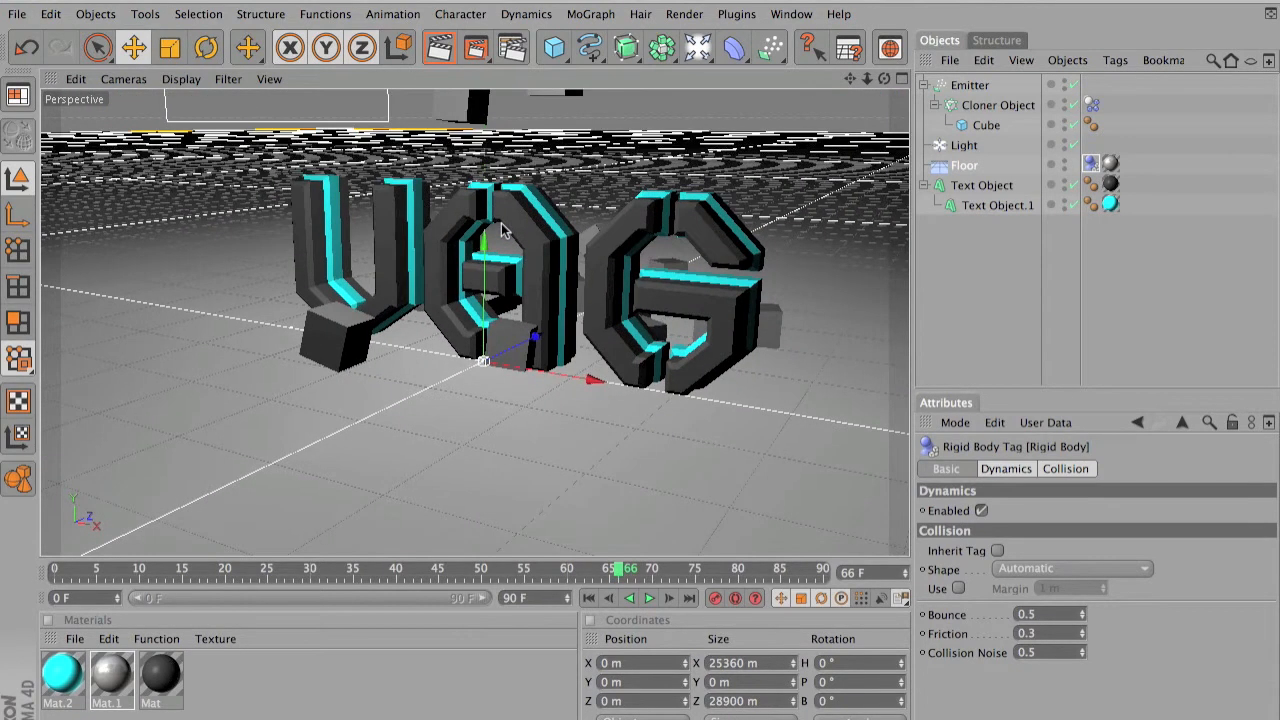
scroll(502, 230, "down", 1)
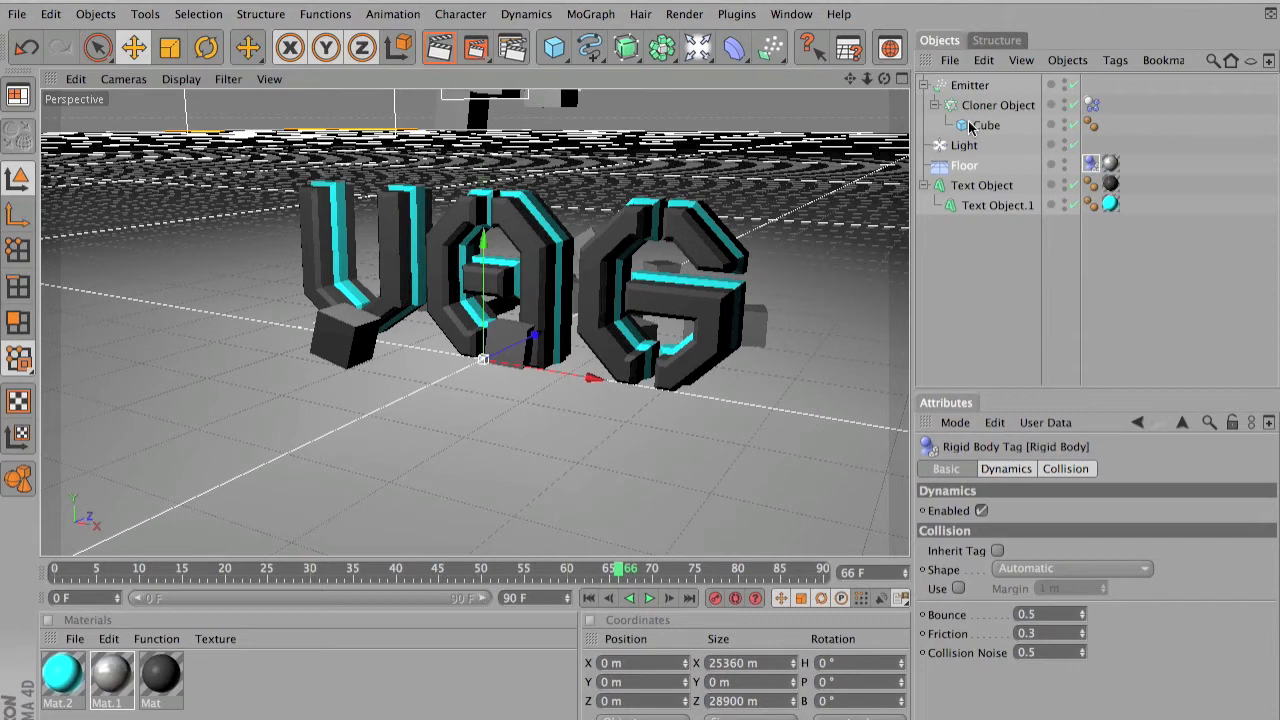
left_click(975, 188)
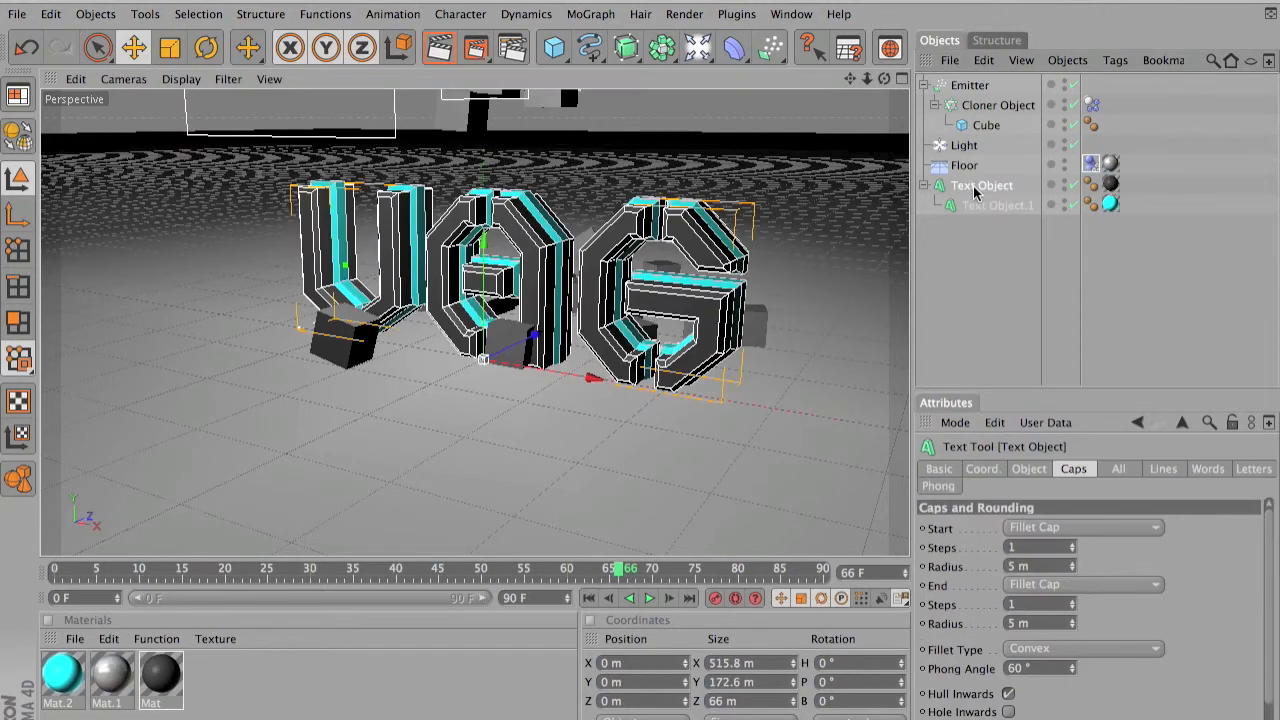
right_click(975, 190)
mouse_move(1028, 240)
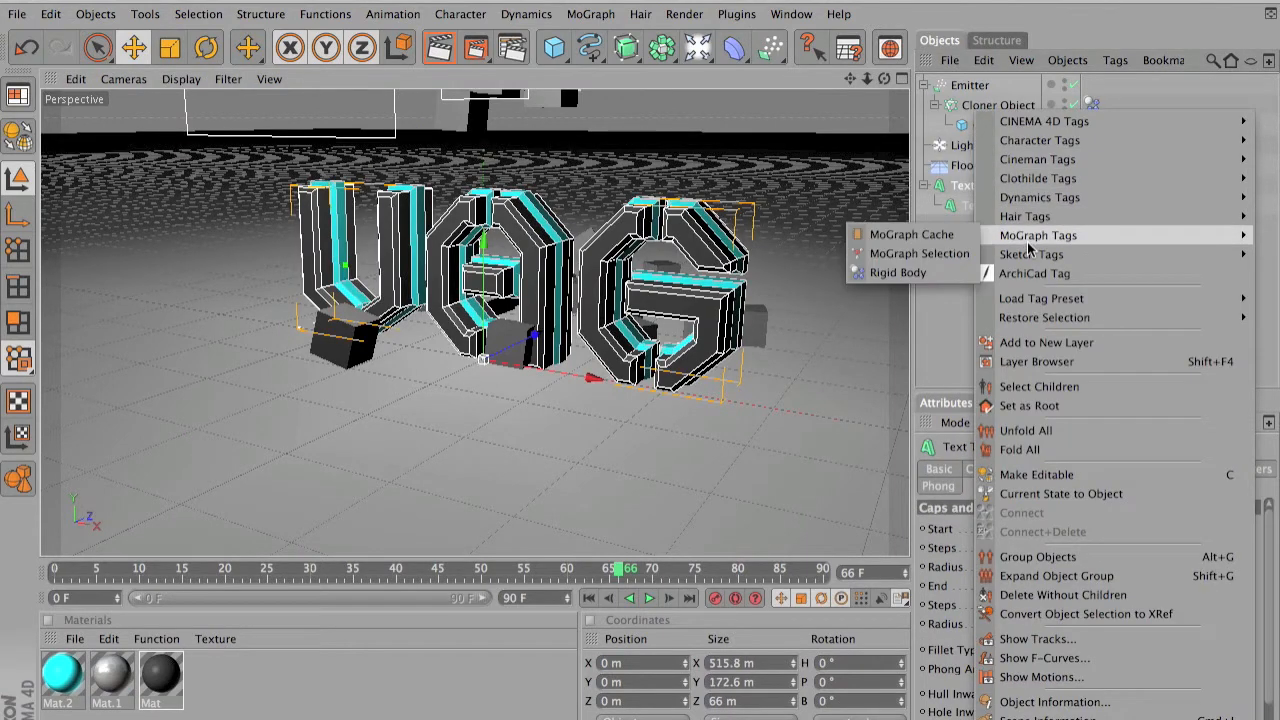
left_click(943, 276)
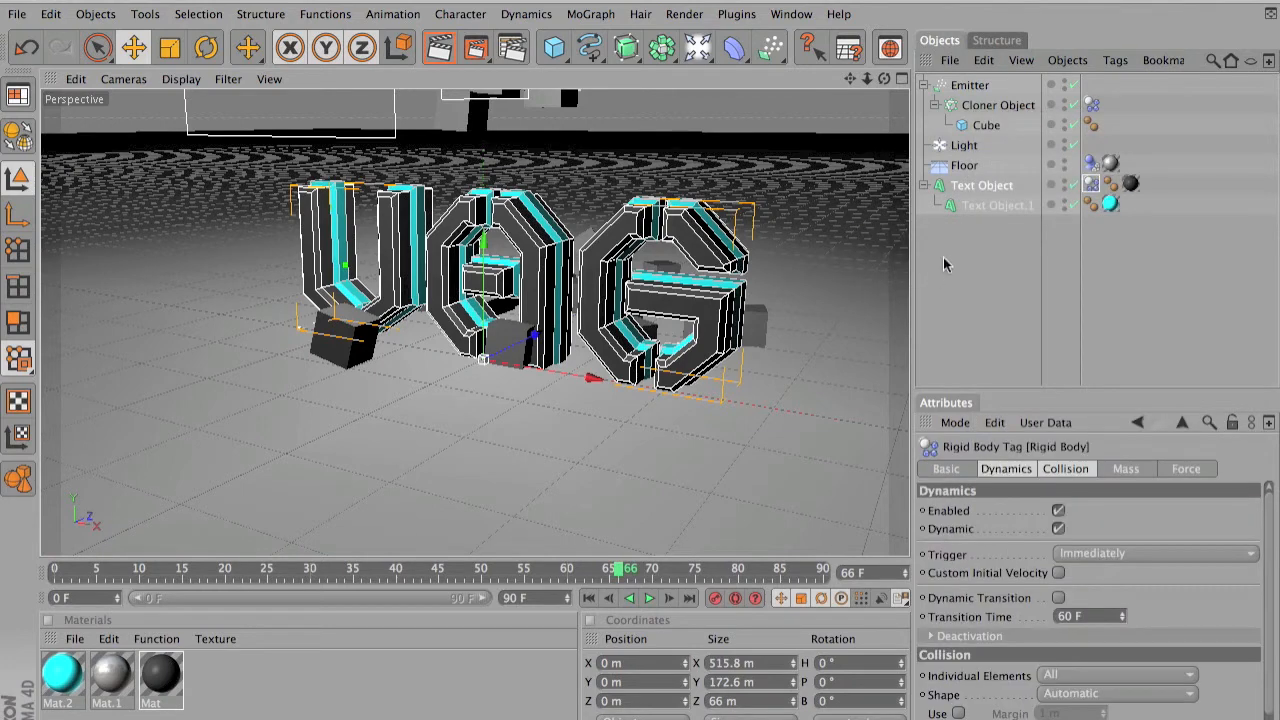
right_click(986, 207)
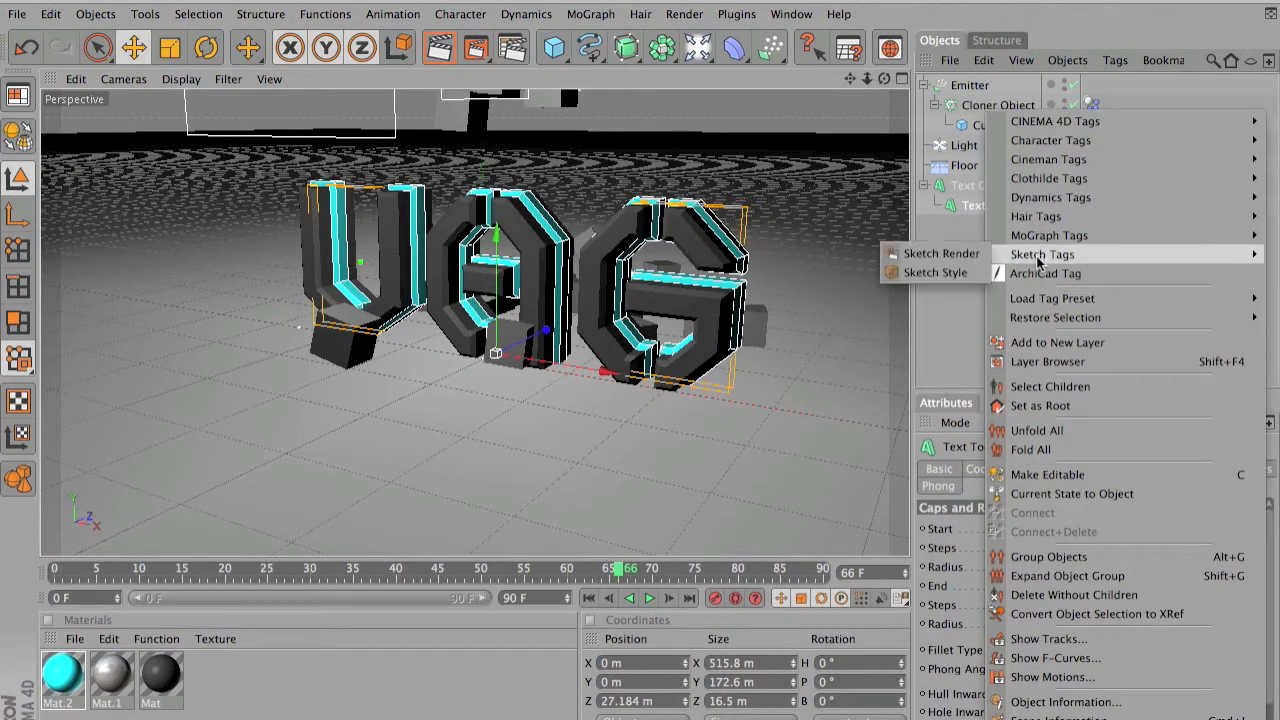
mouse_move(1036, 236)
left_click(909, 273)
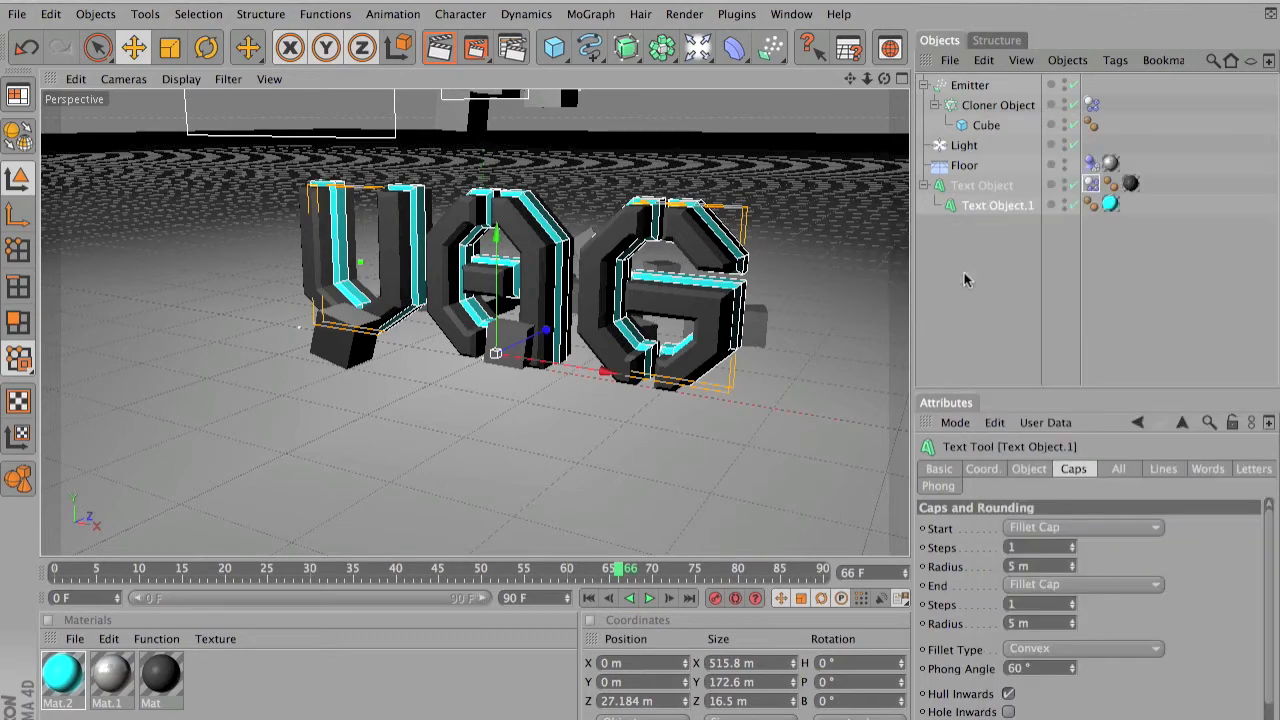
left_click(648, 598)
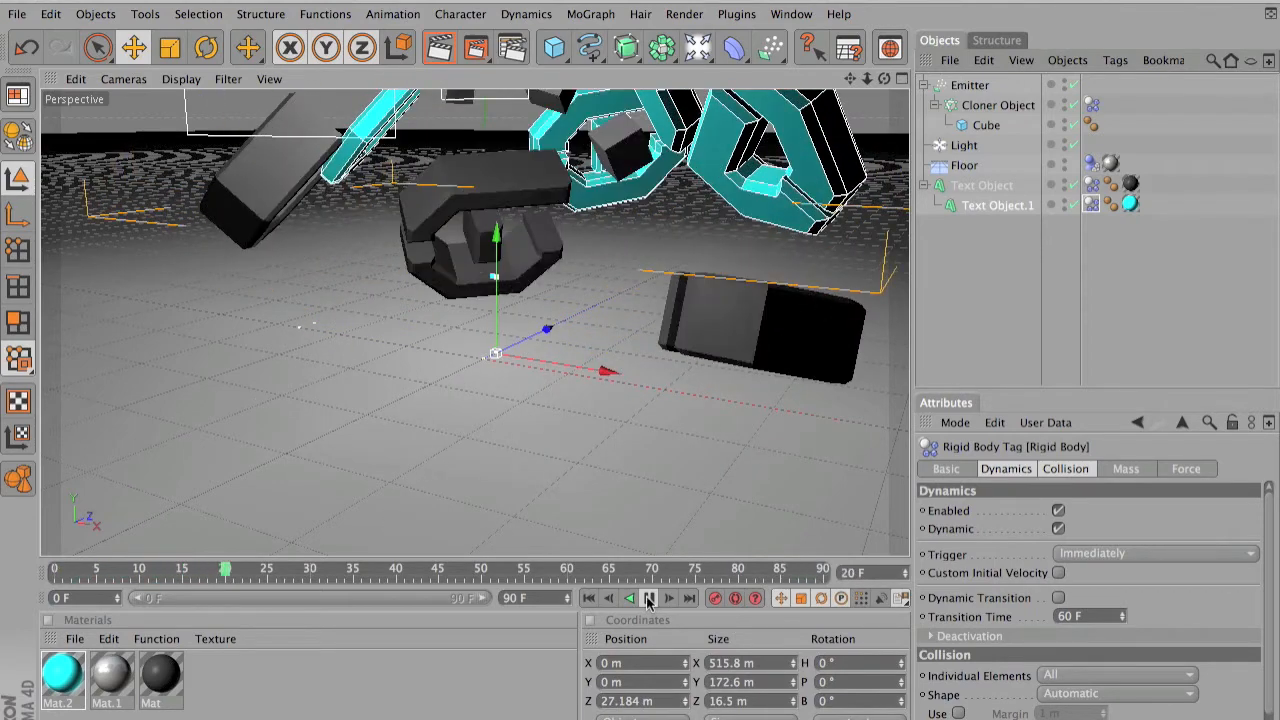
left_click(648, 598)
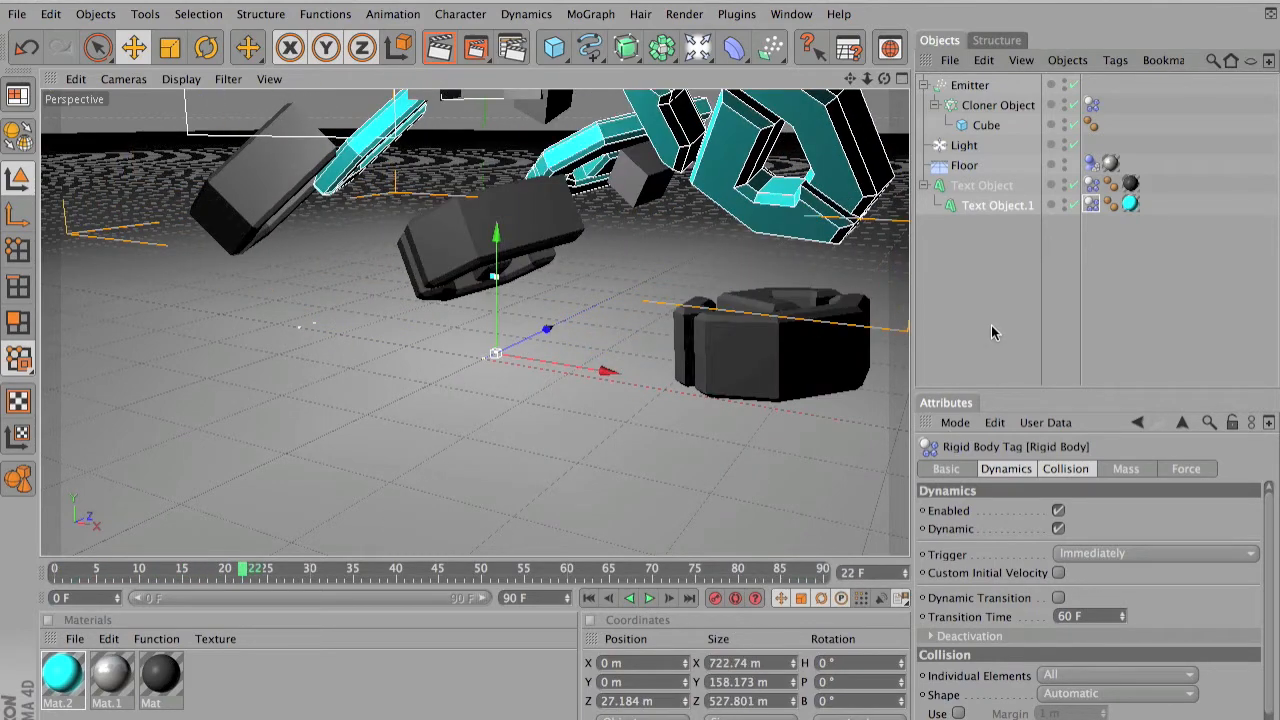
Undo the Rigid Body tags added to Text Object and Text Object.1
left_click(20, 54)
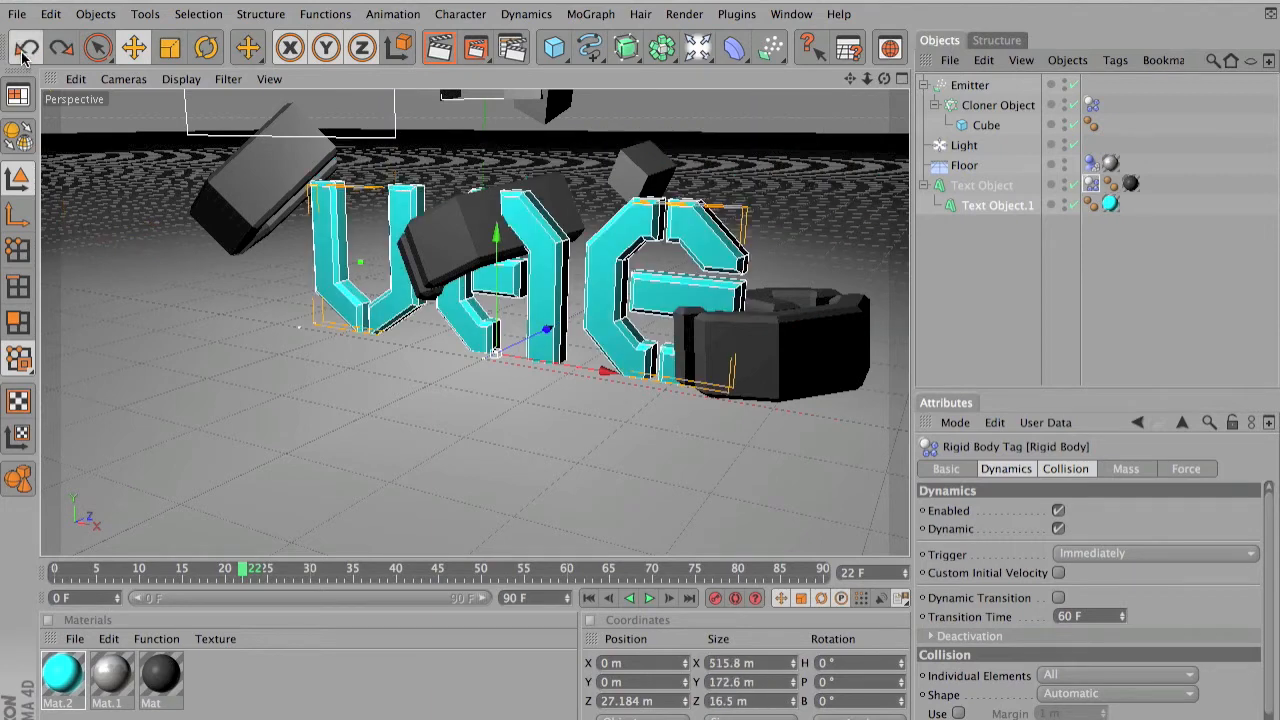
left_click(26, 55)
left_click(25, 56)
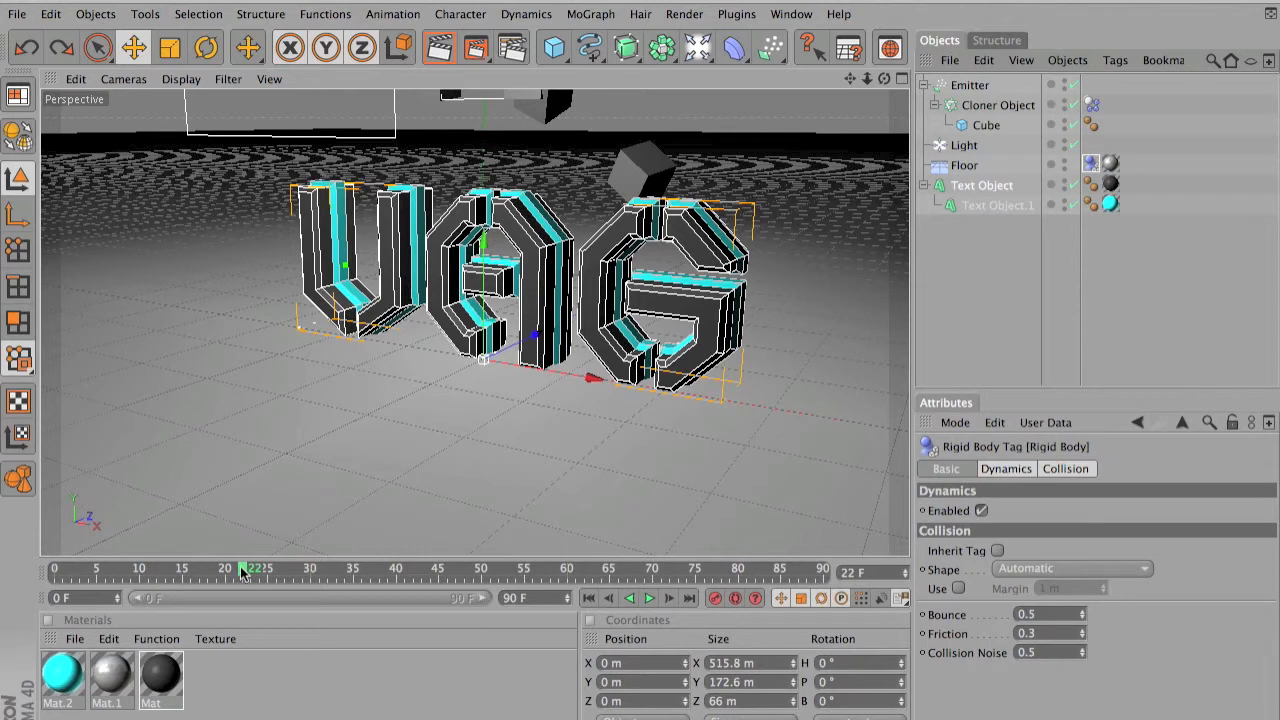
With the timeline back at frame 0, add a Cube primitive at the text and raise it to about 80 m in Y
left_click_drag(241, 570, 50, 573)
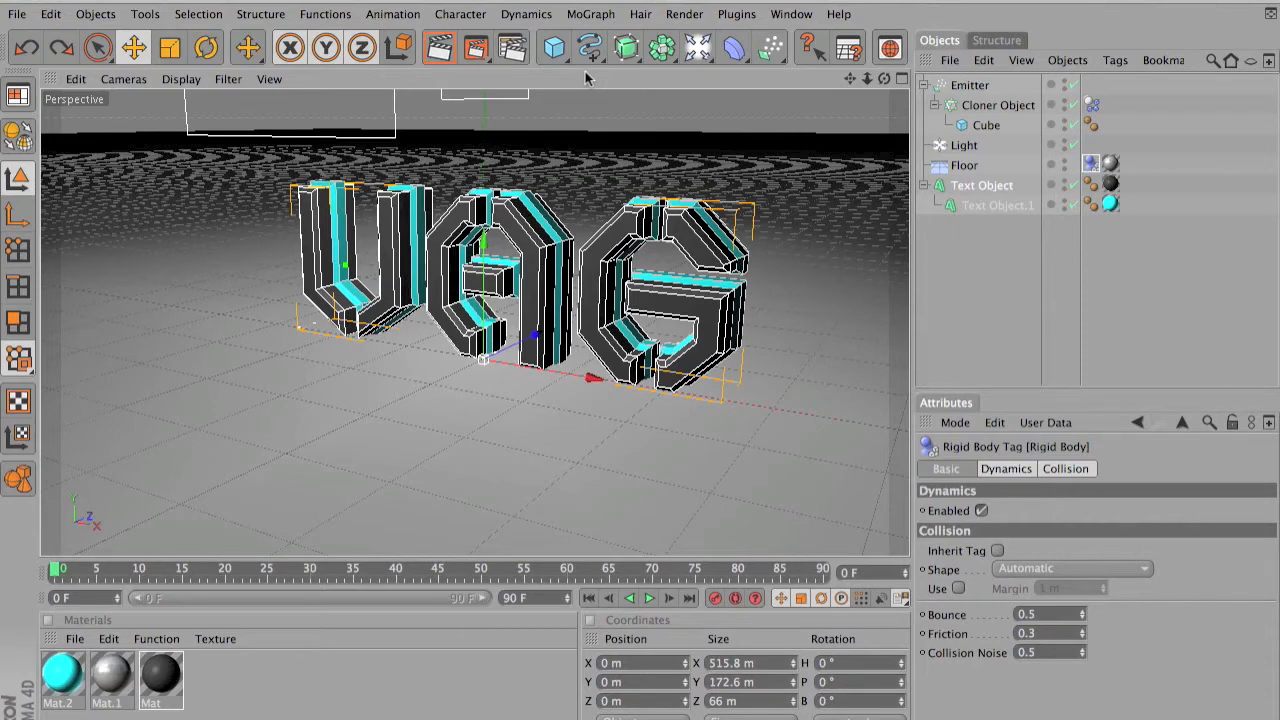
left_click_drag(558, 50, 614, 77)
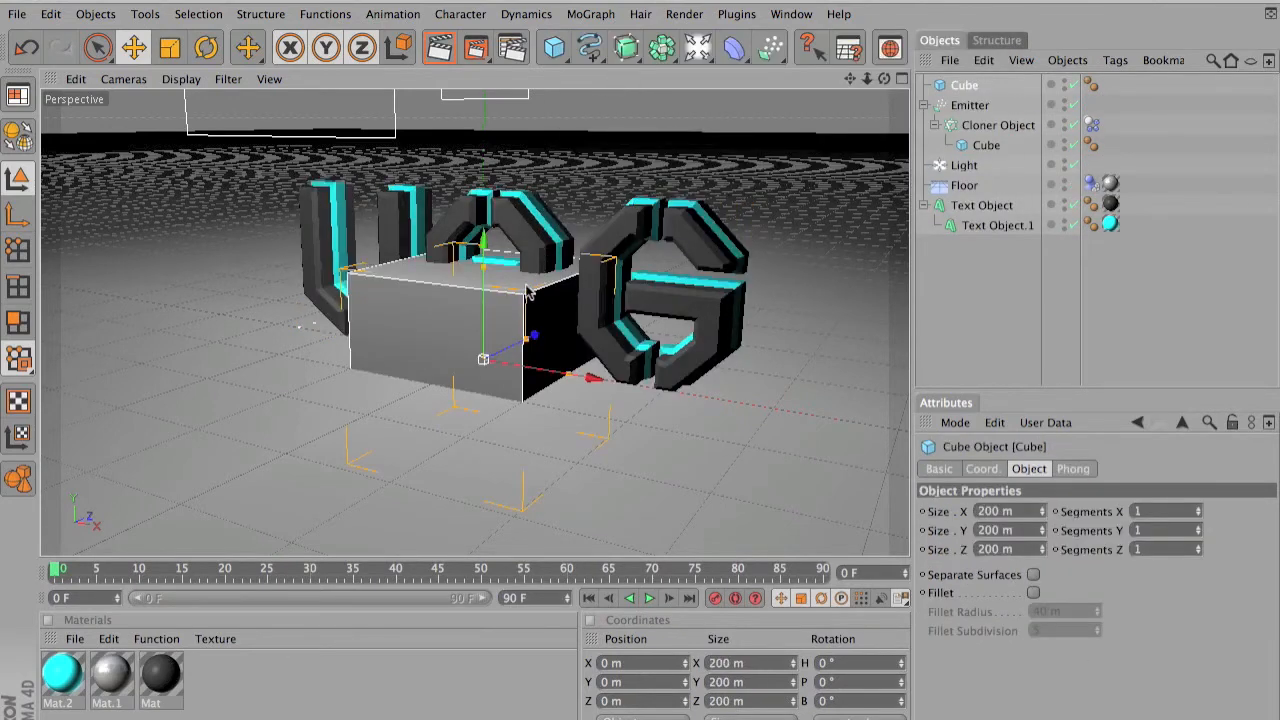
left_click_drag(483, 345, 483, 272)
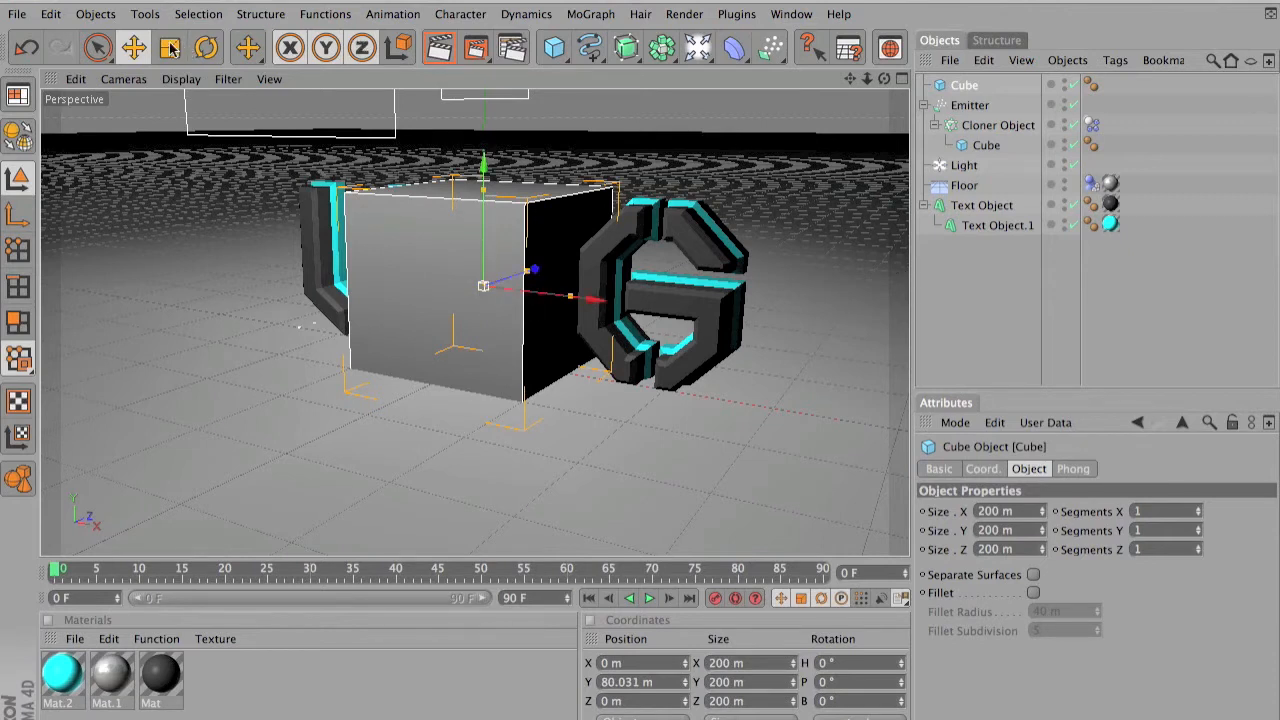
Widen the new top-level Cube to a Size X of 522 m so it spans the whole text
left_click(176, 49)
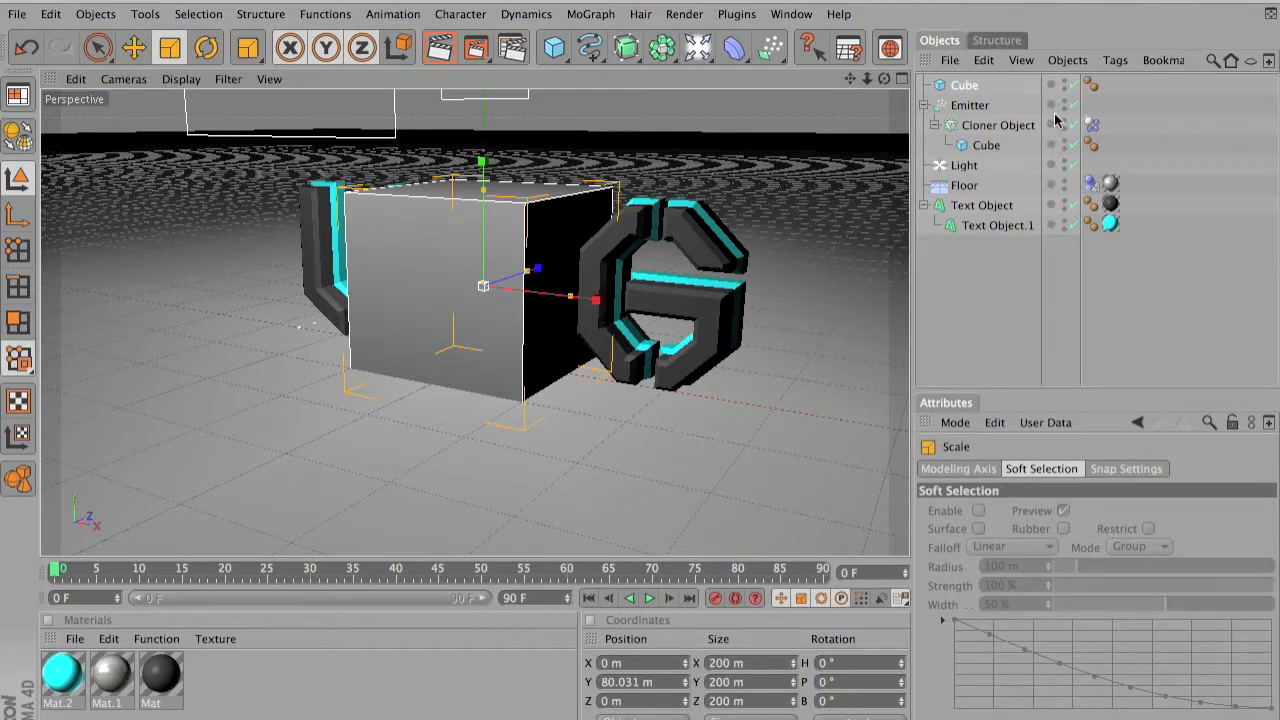
left_click(1007, 86)
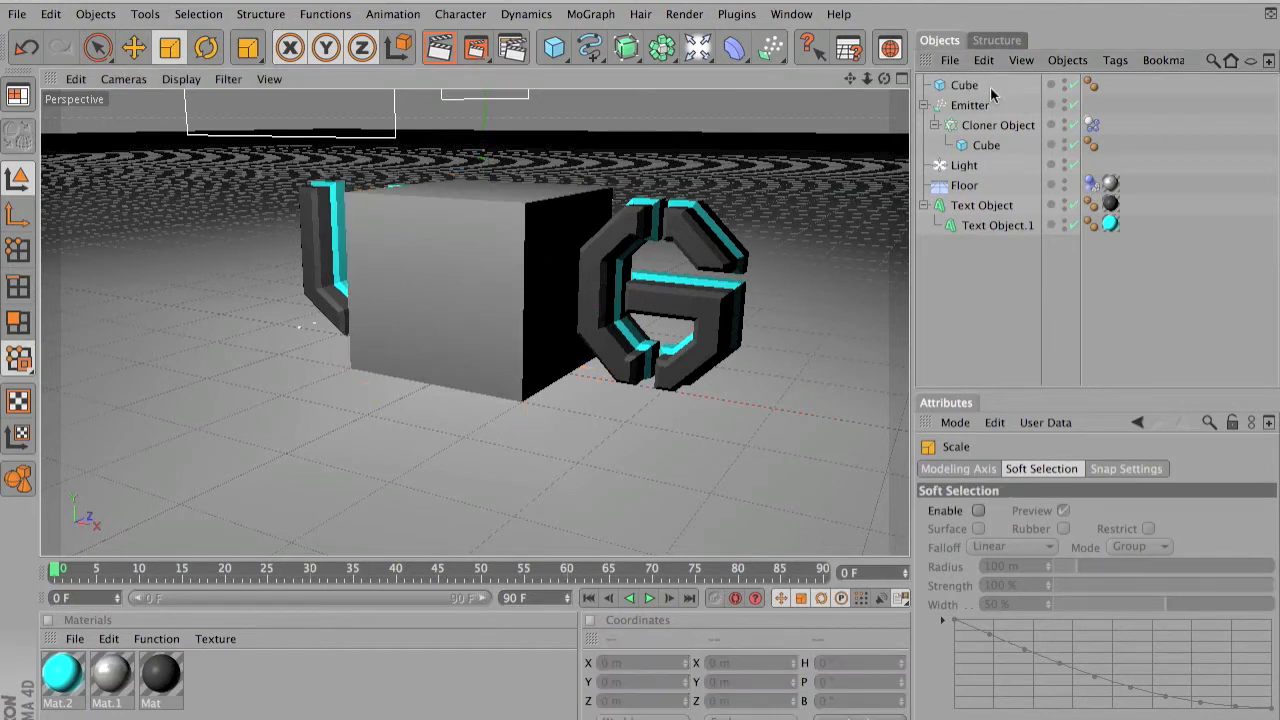
left_click(986, 88)
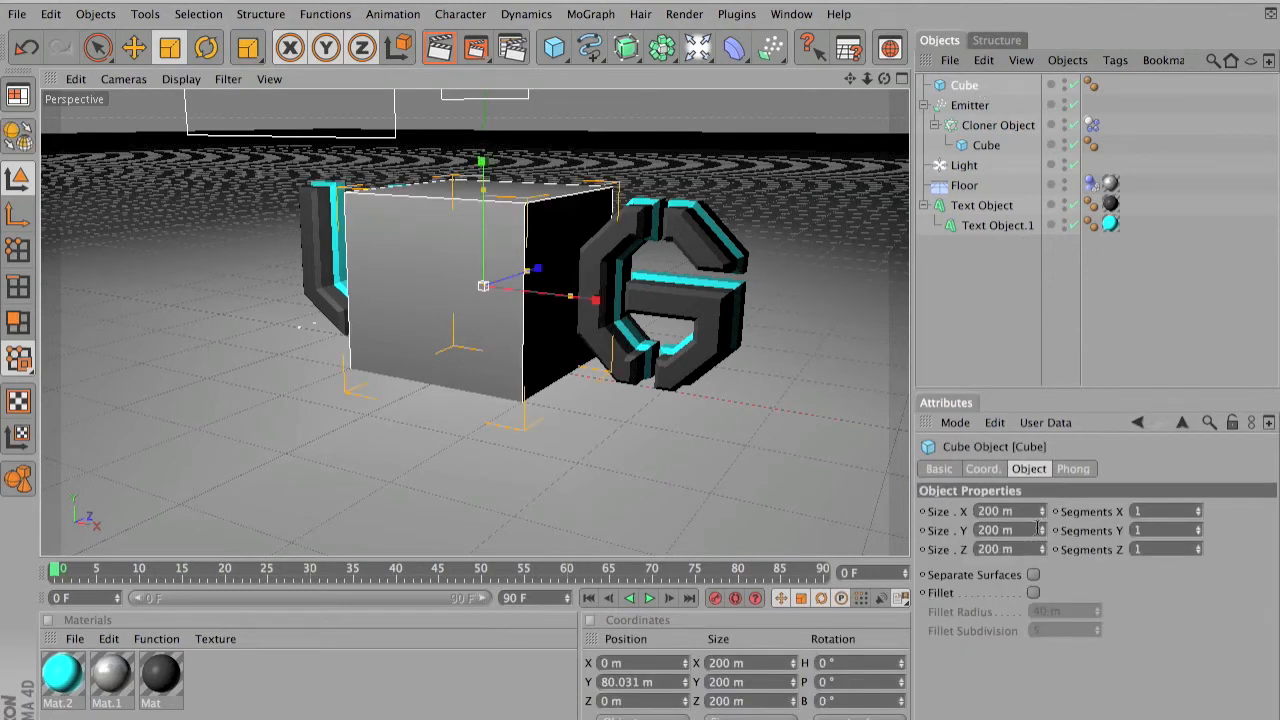
left_click(133, 47)
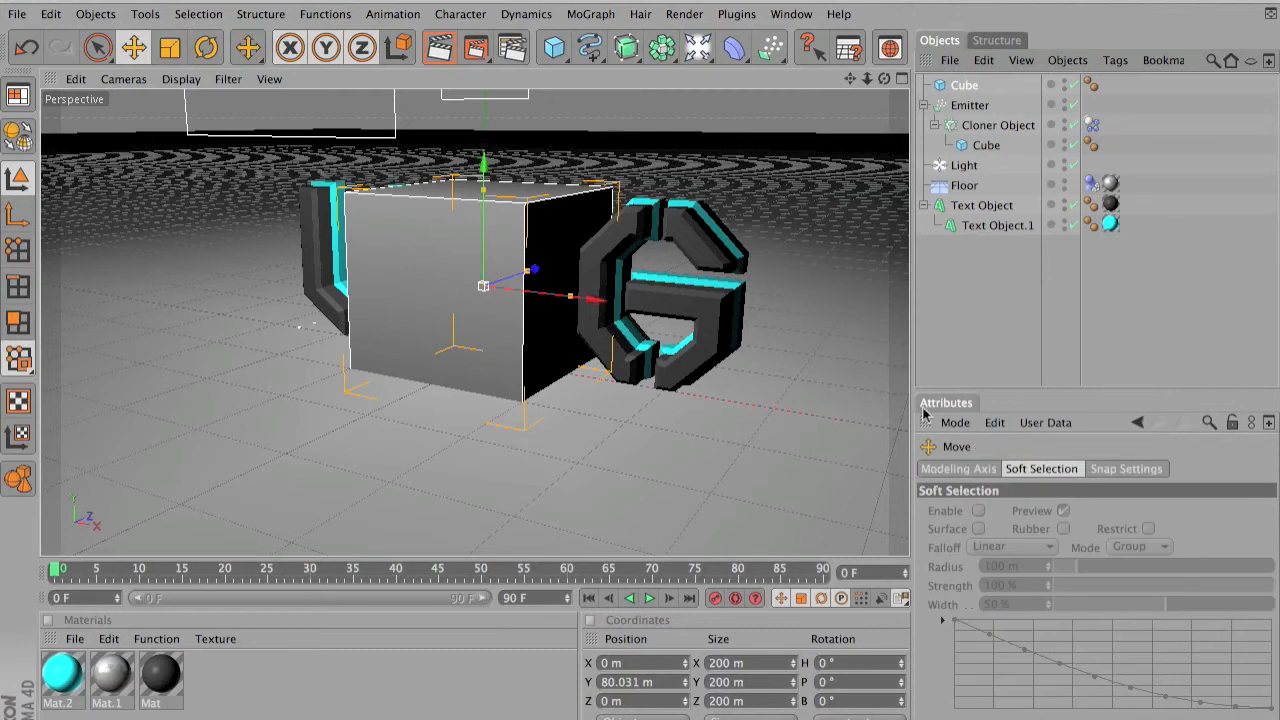
left_click(998, 83)
left_click(975, 86)
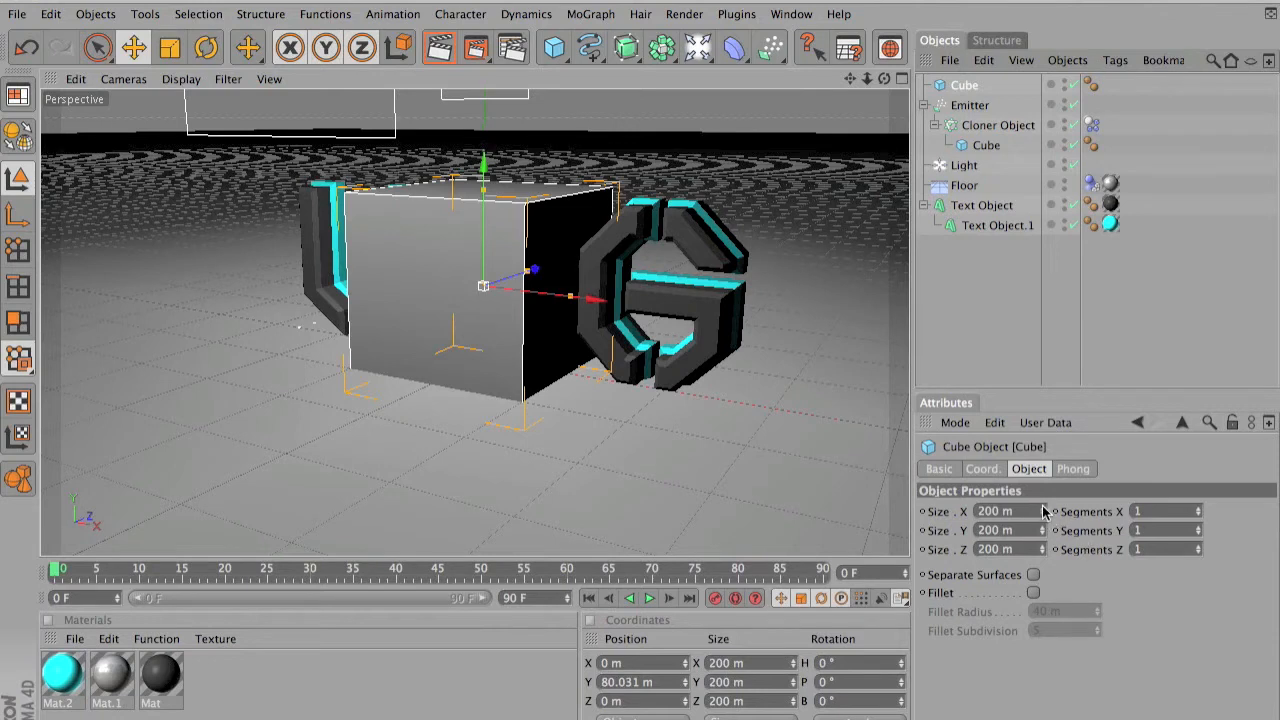
left_click_drag(1043, 511, 1218, 511)
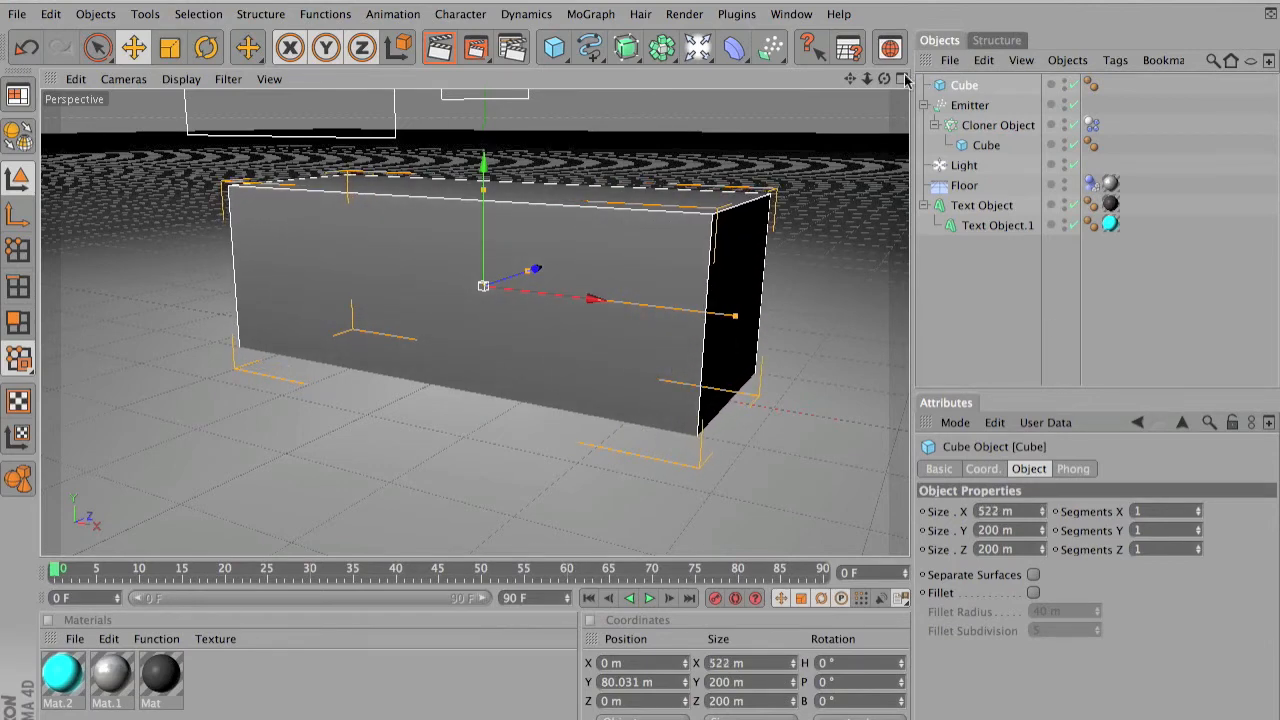
Examine how the widened Cube encloses the text in the perspective, top and four-view layouts
left_click_drag(884, 78, 640, 376)
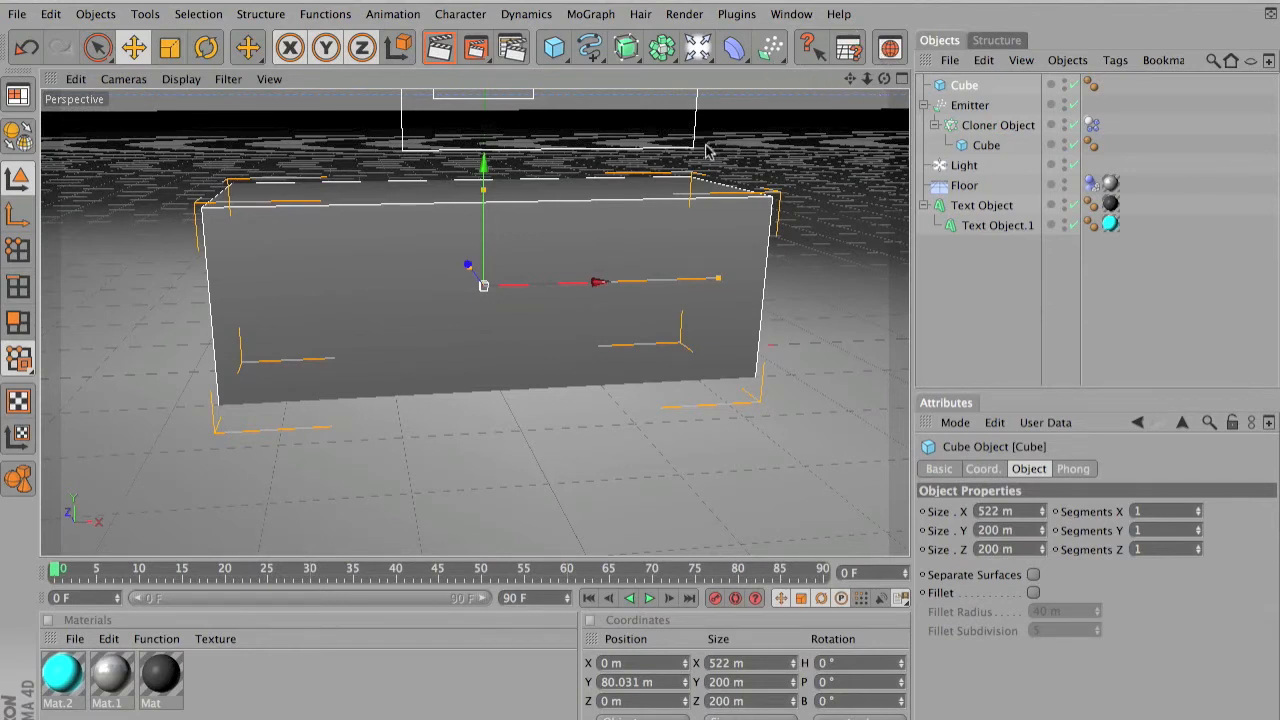
scroll(706, 152, "down", 4)
scroll(706, 152, "up", 10)
scroll(706, 152, "down", 12)
scroll(706, 152, "up", 10)
scroll(706, 152, "down", 4)
scroll(706, 152, "down", 1)
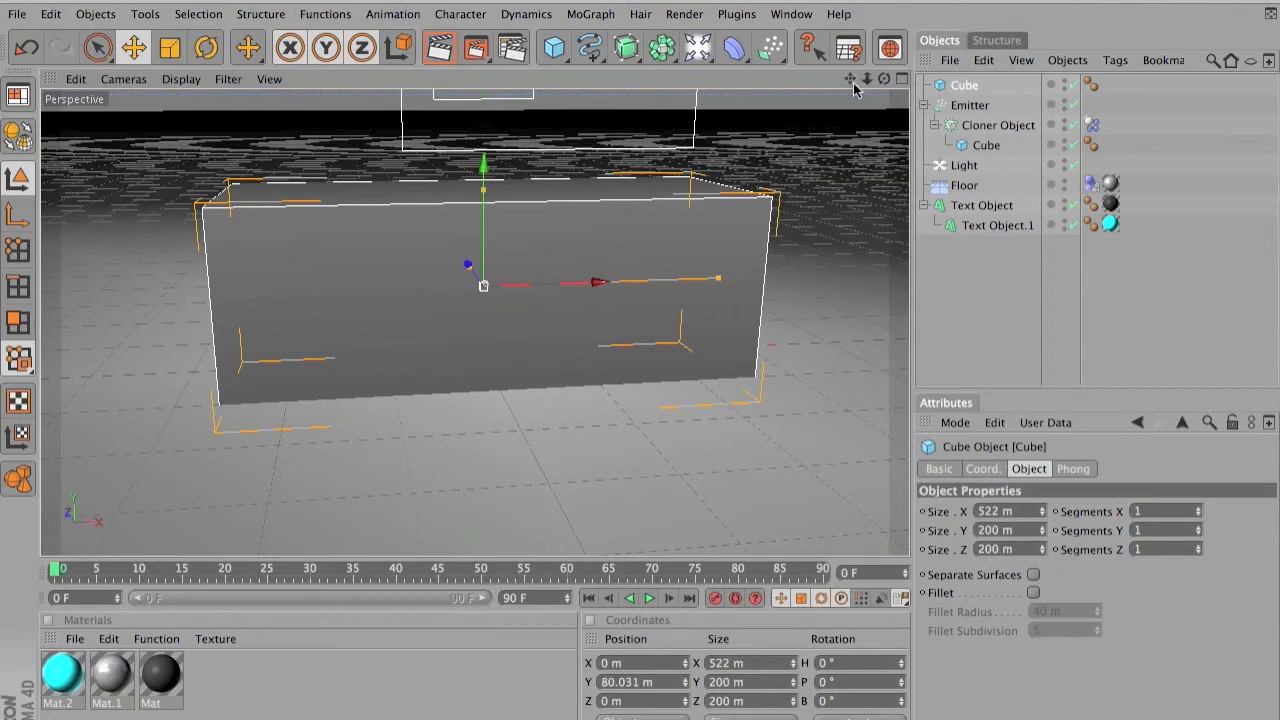
left_click_drag(851, 79, 696, 192)
left_click_drag(618, 385, 643, 374)
left_click_drag(867, 80, 910, 88)
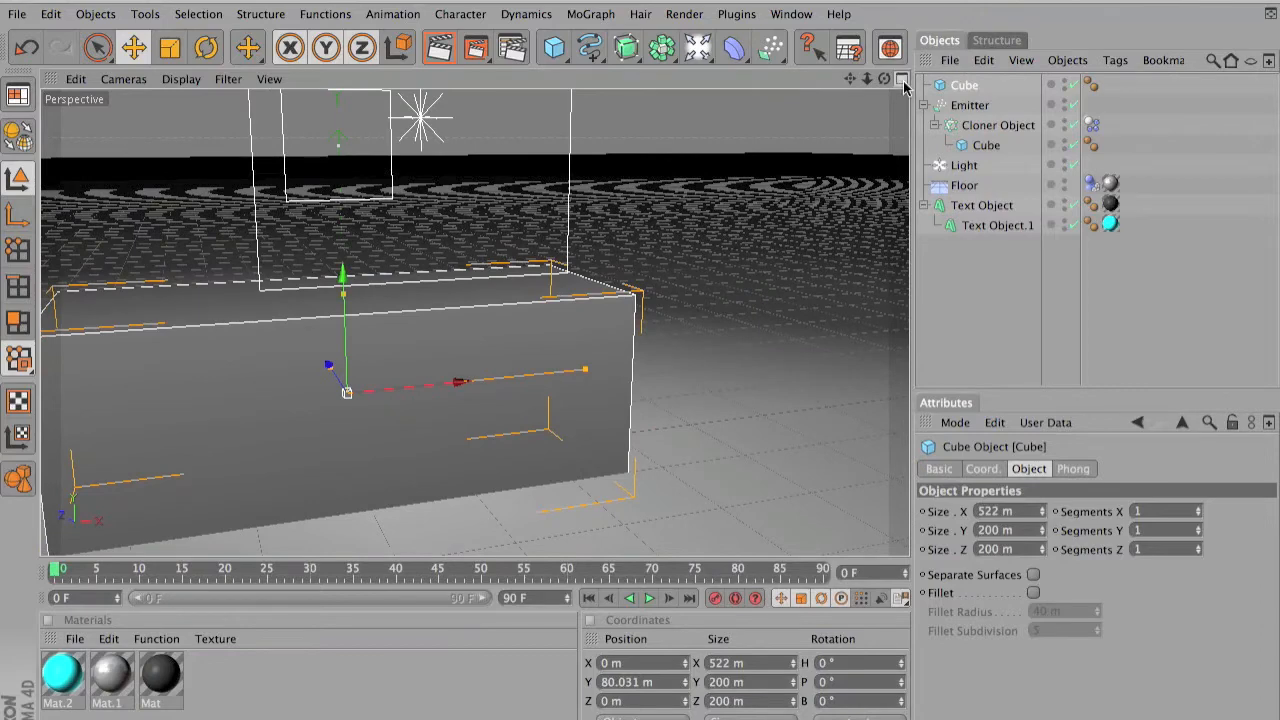
left_click(902, 80)
left_click(901, 80)
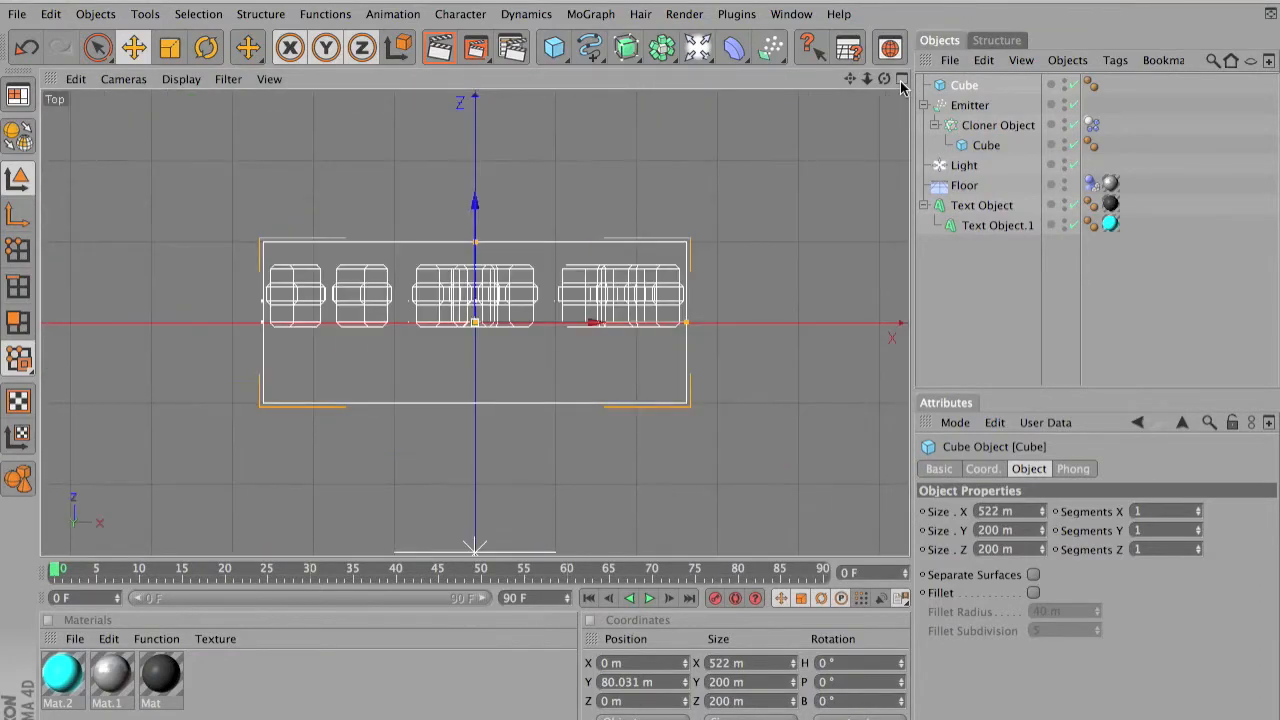
left_click(900, 80)
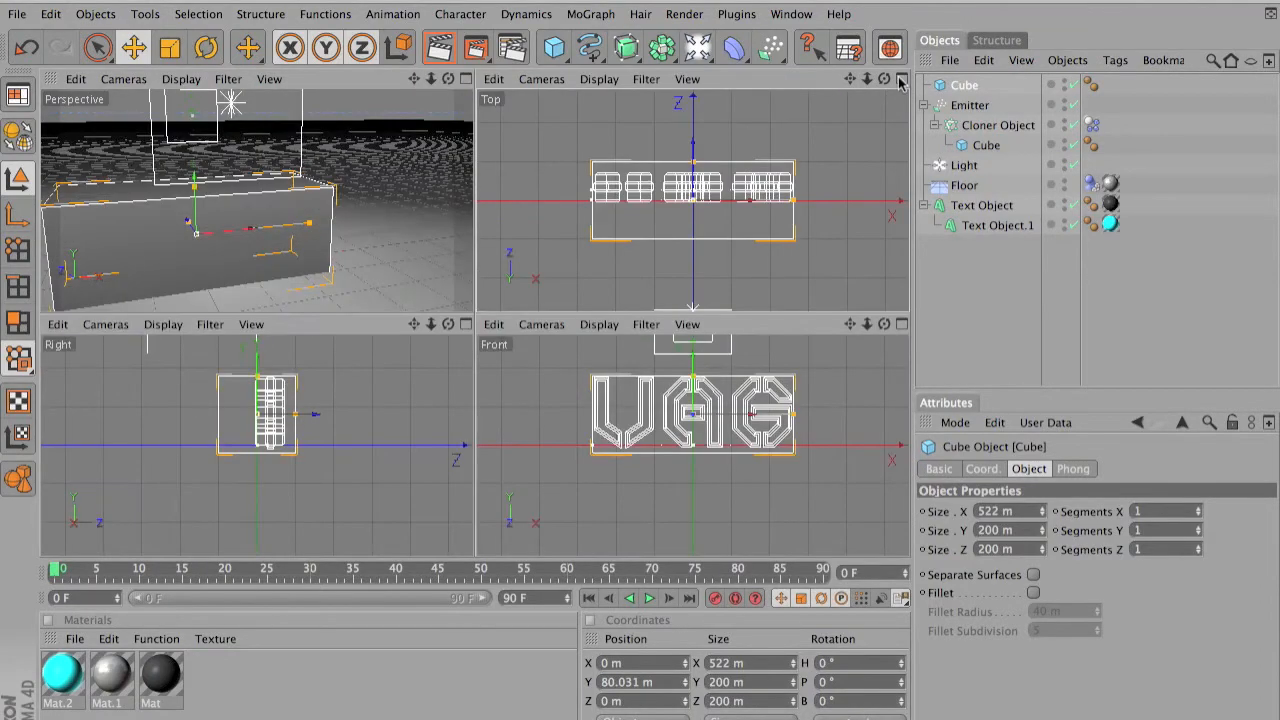
left_click(900, 80)
left_click(901, 80)
Undo the top-level Cube's last width change and inspect the Cube against the letters in the perspective view
left_click(343, 218)
left_click(343, 220)
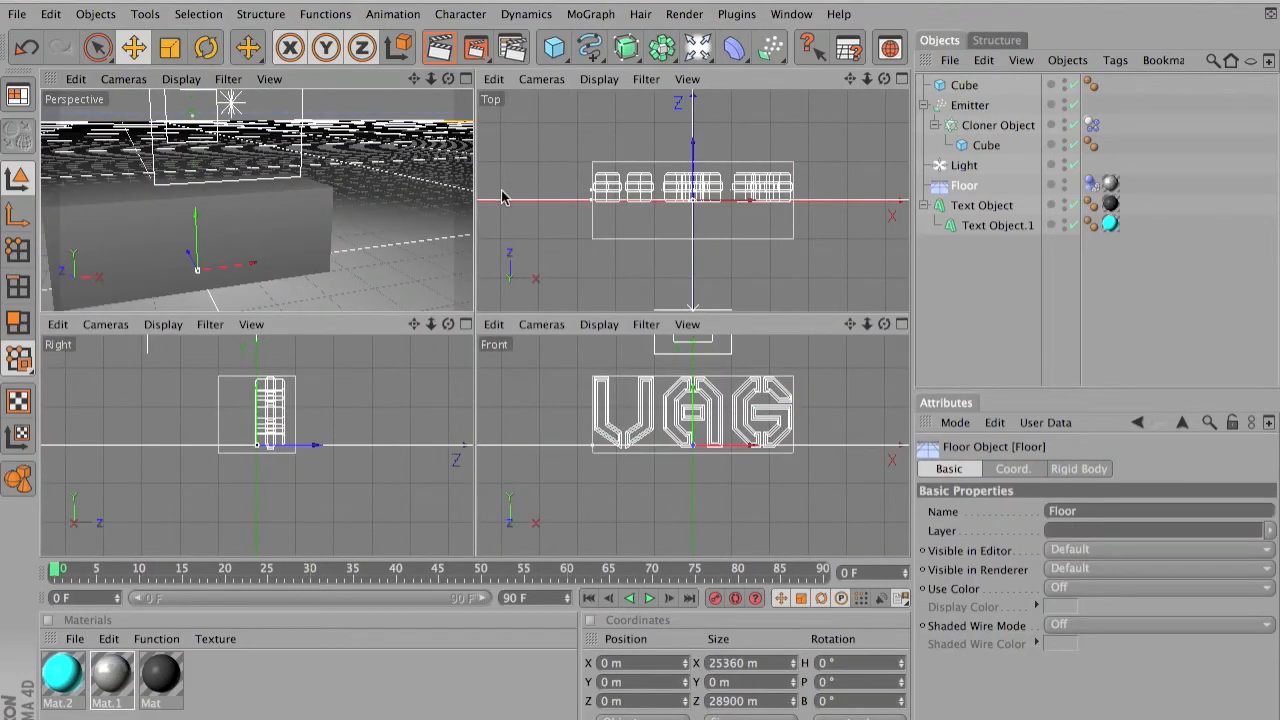
key("ctrl+z")
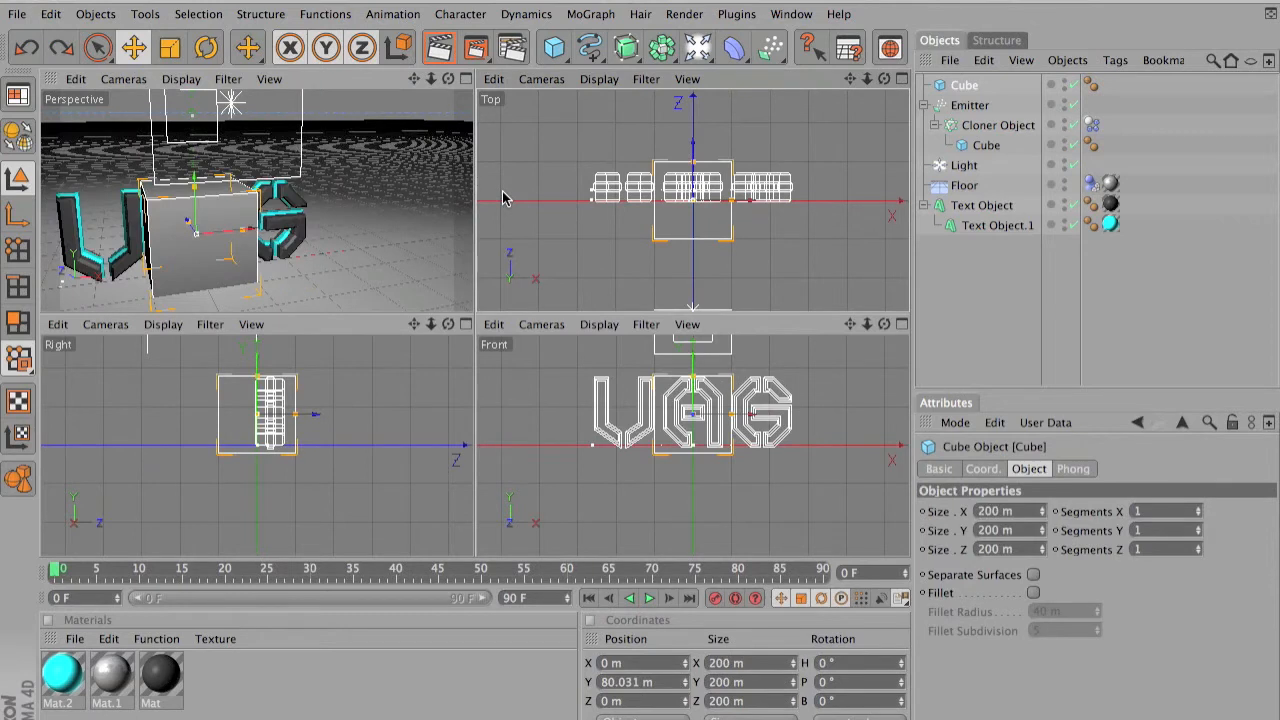
left_click_drag(849, 79, 837, 67)
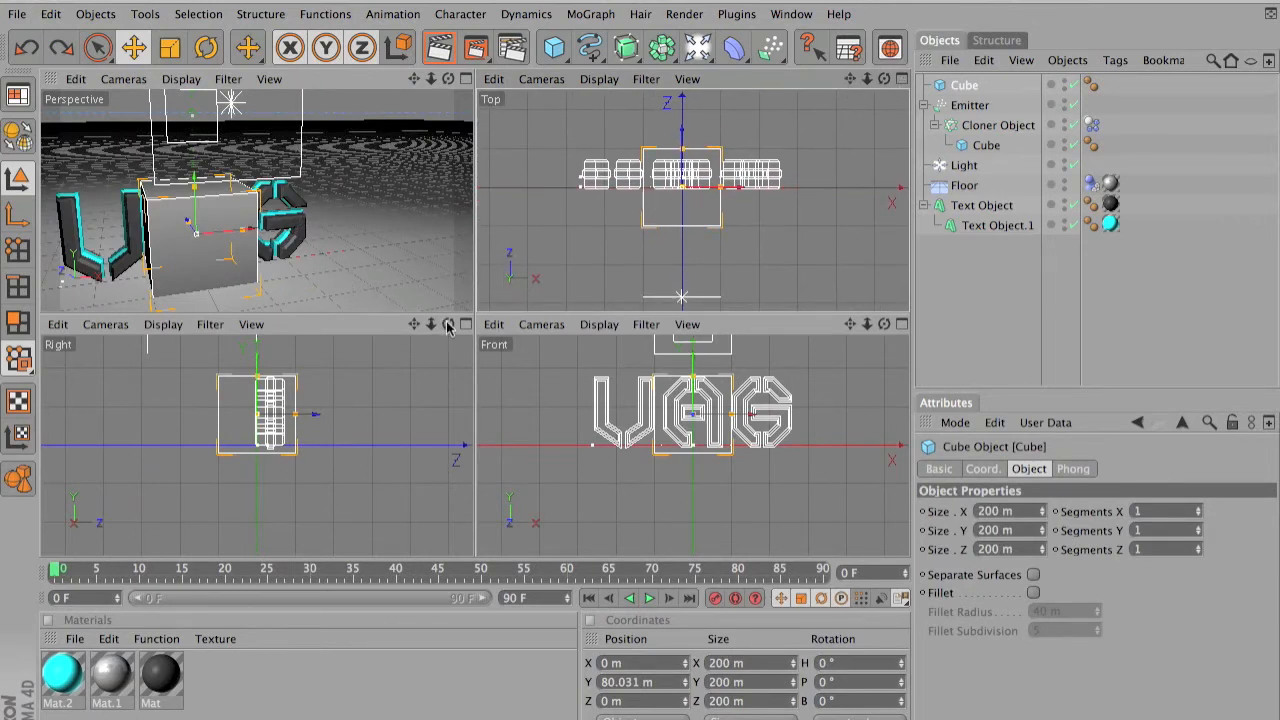
left_click(466, 79)
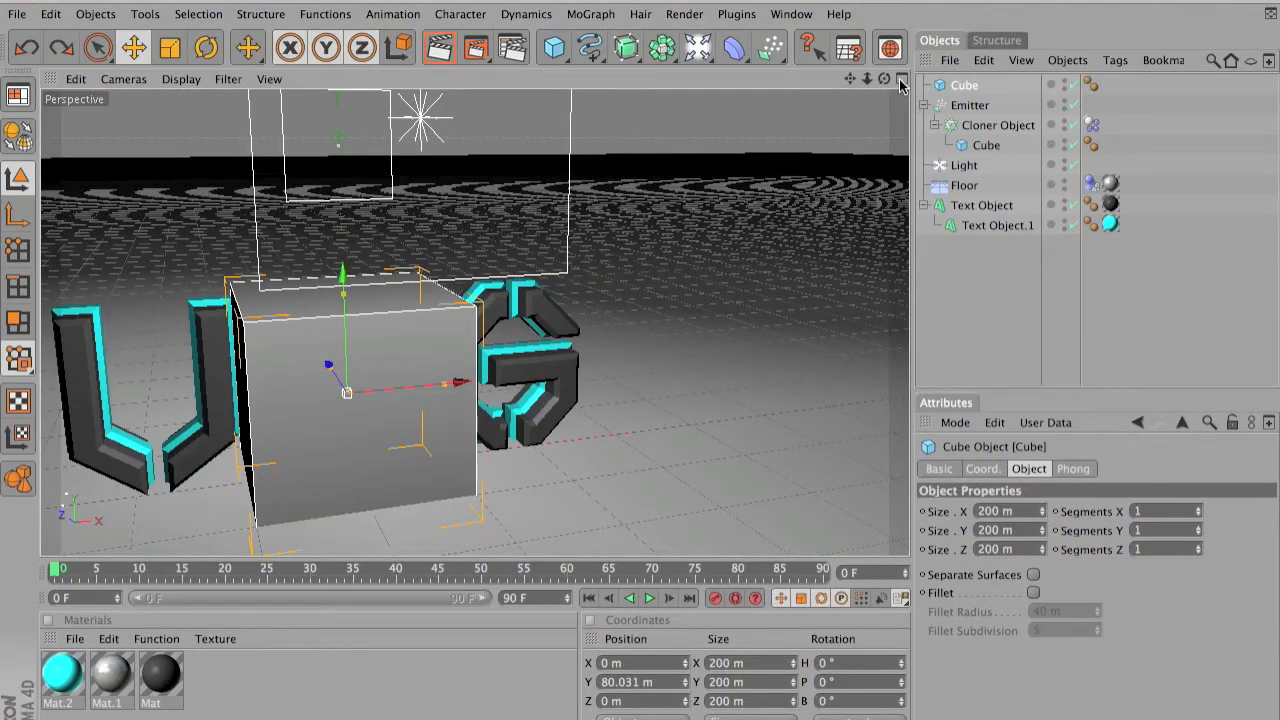
left_click_drag(884, 79, 858, 67)
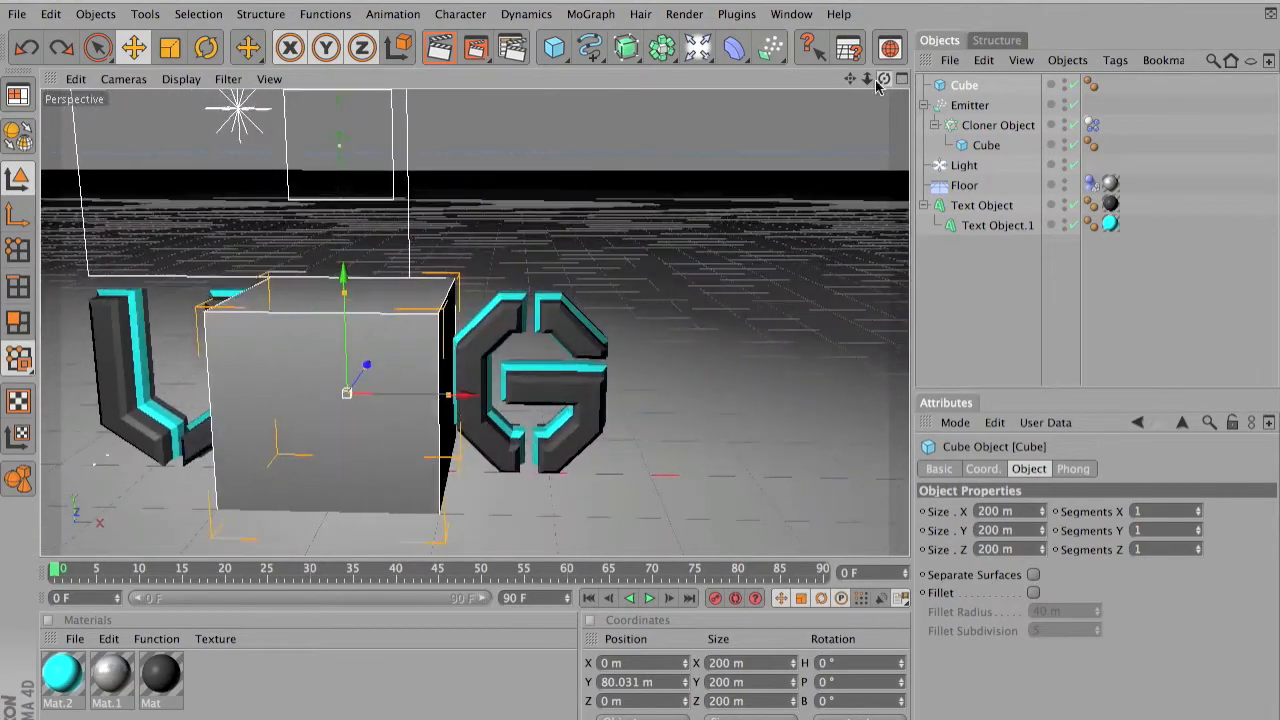
Redo the top-level Cube's width of 522 m and reselect the Cube
left_click(61, 48)
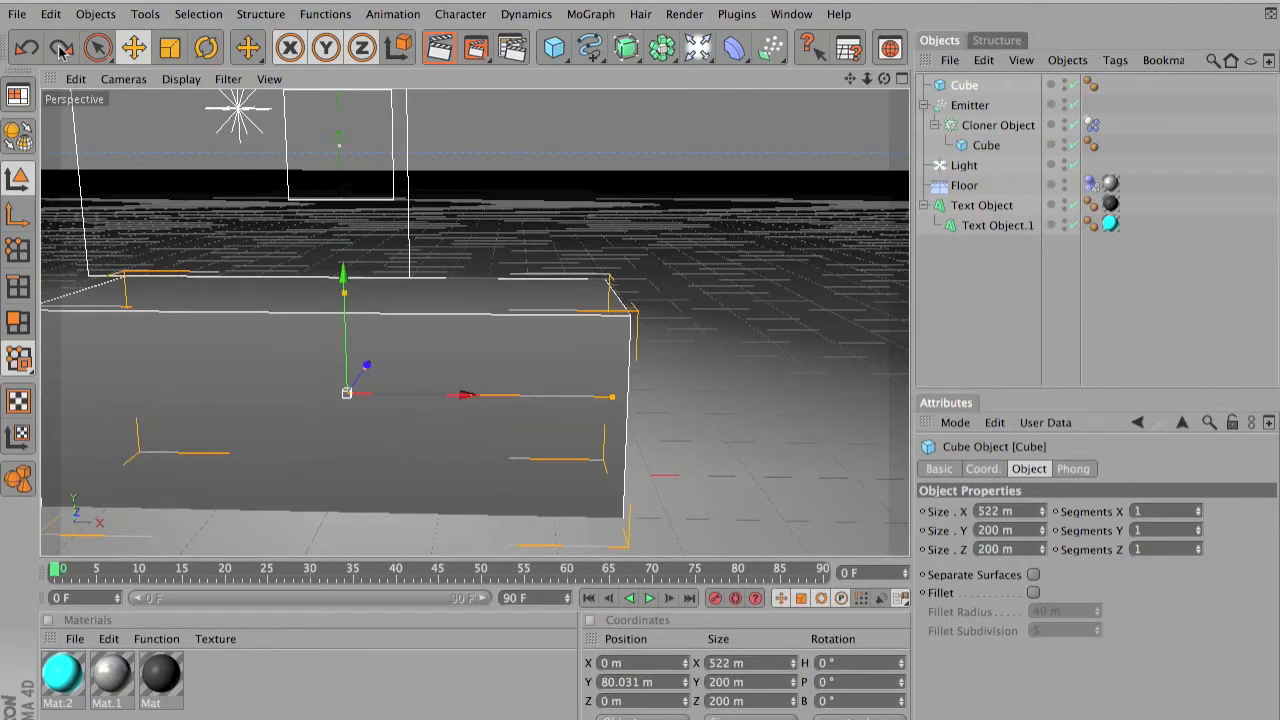
left_click(61, 48)
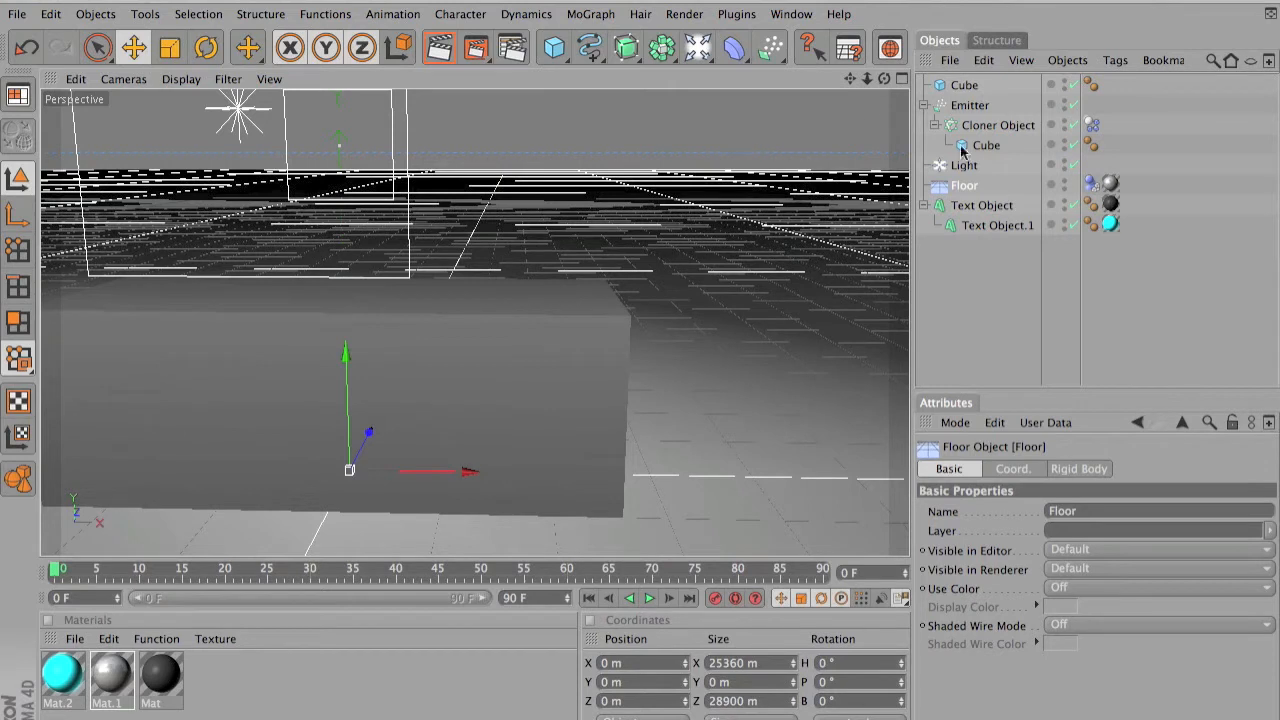
left_click(1022, 305)
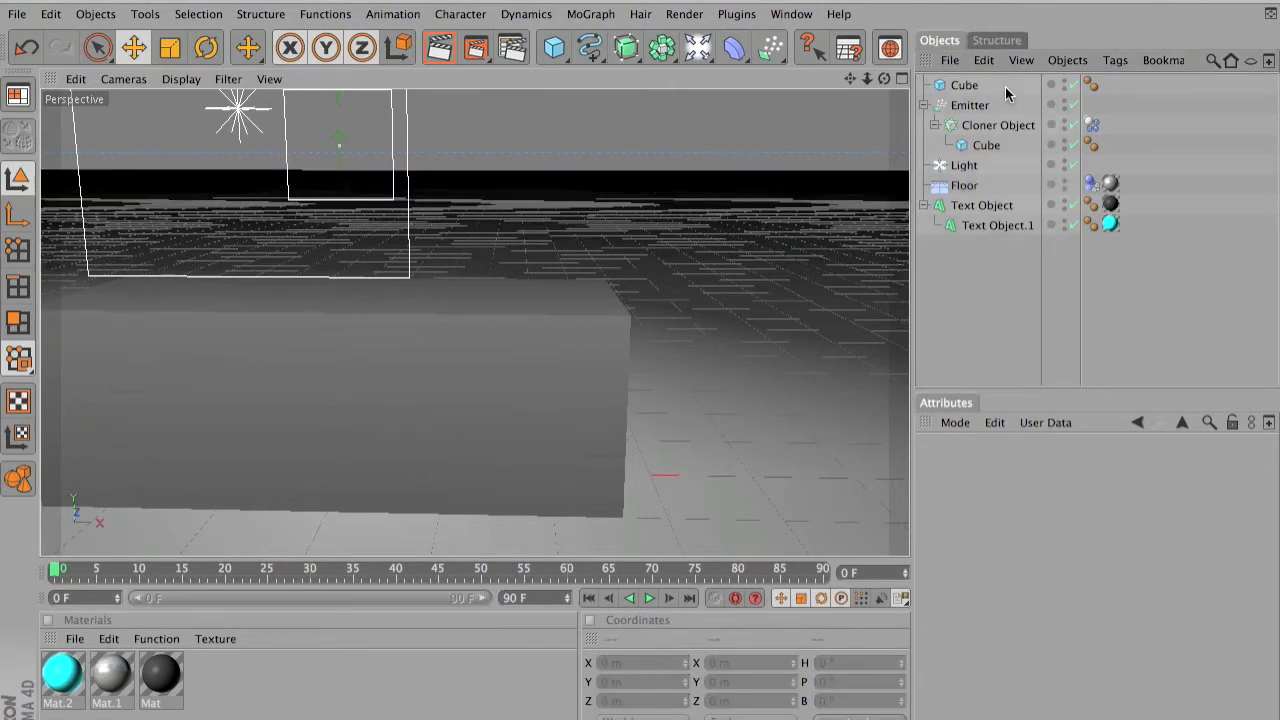
left_click(960, 86)
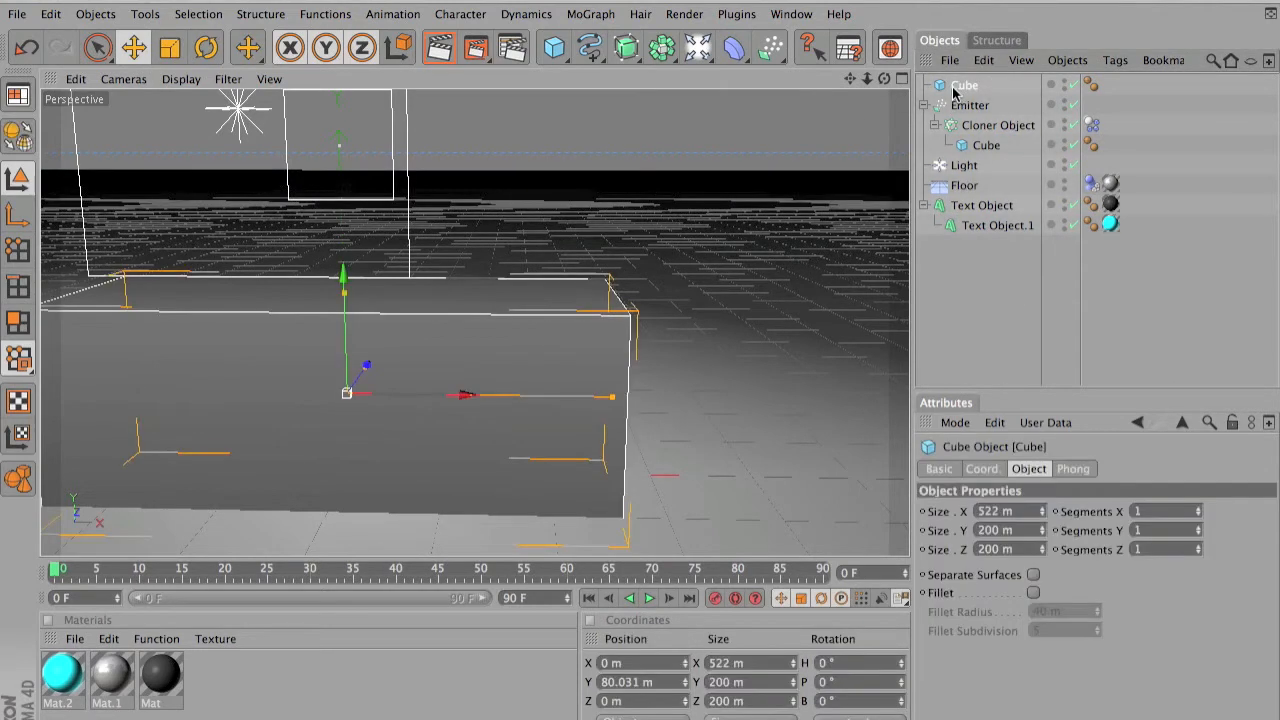
Set the top-level Cube's Size Z to 76.925 m and shift it along Z to 32.441 m to match the letters' depth
mouse_move(884, 78)
left_mouse_down()
mouse_move(780, 130)
mouse_move(886, 82)
left_mouse_up()
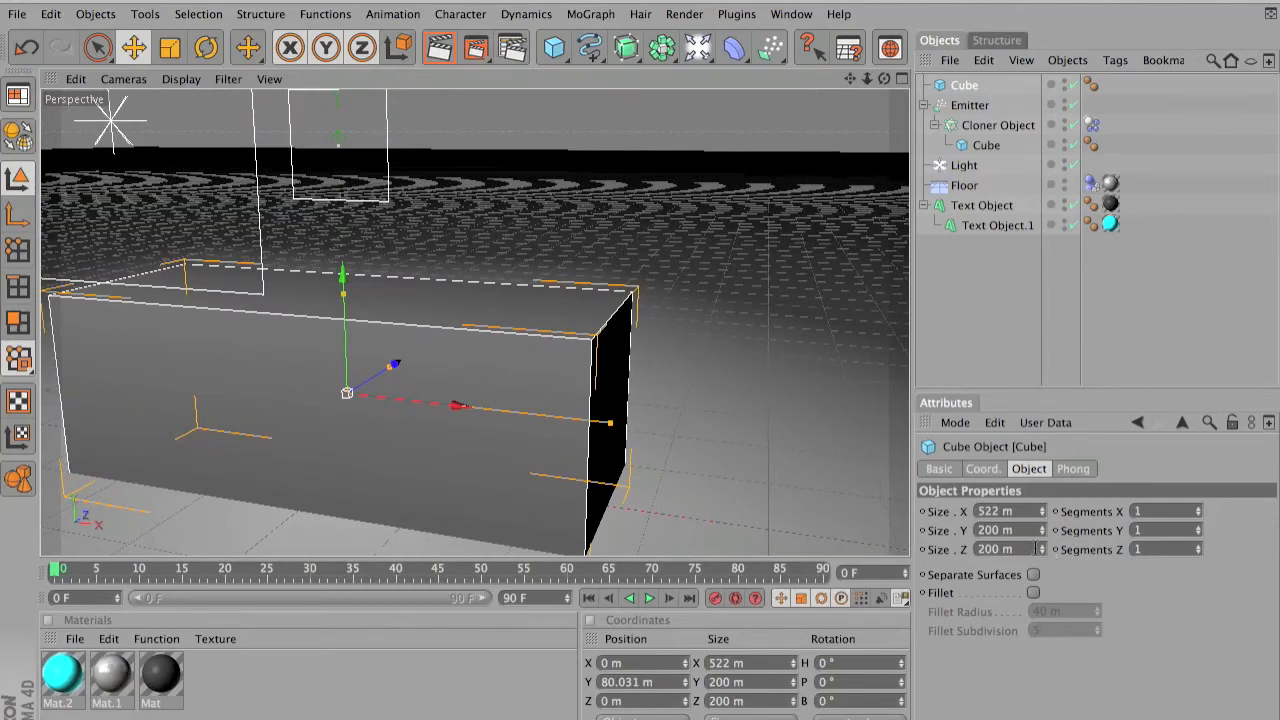
mouse_move(1041, 550)
left_mouse_down()
mouse_move(975, 553)
mouse_move(1048, 549)
left_mouse_up()
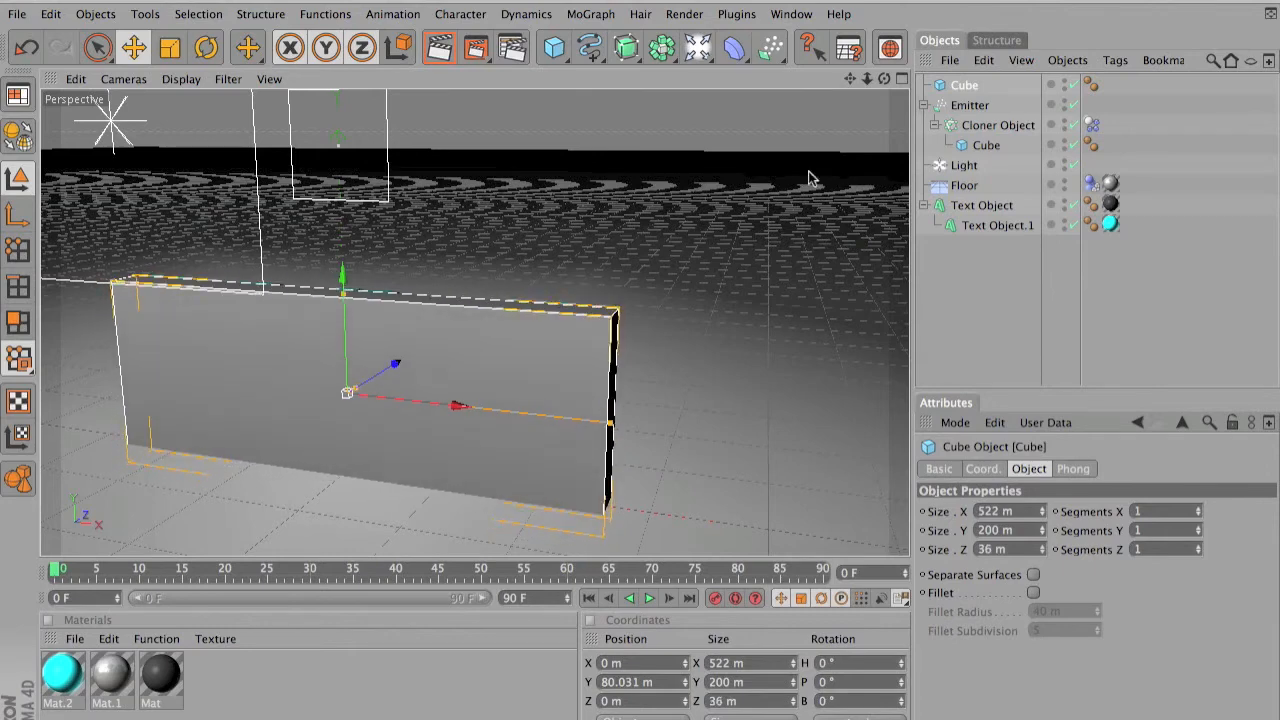
mouse_move(884, 78)
left_mouse_down()
mouse_move(805, 79)
mouse_move(922, 96)
mouse_move(880, 94)
mouse_move(891, 72)
left_mouse_up()
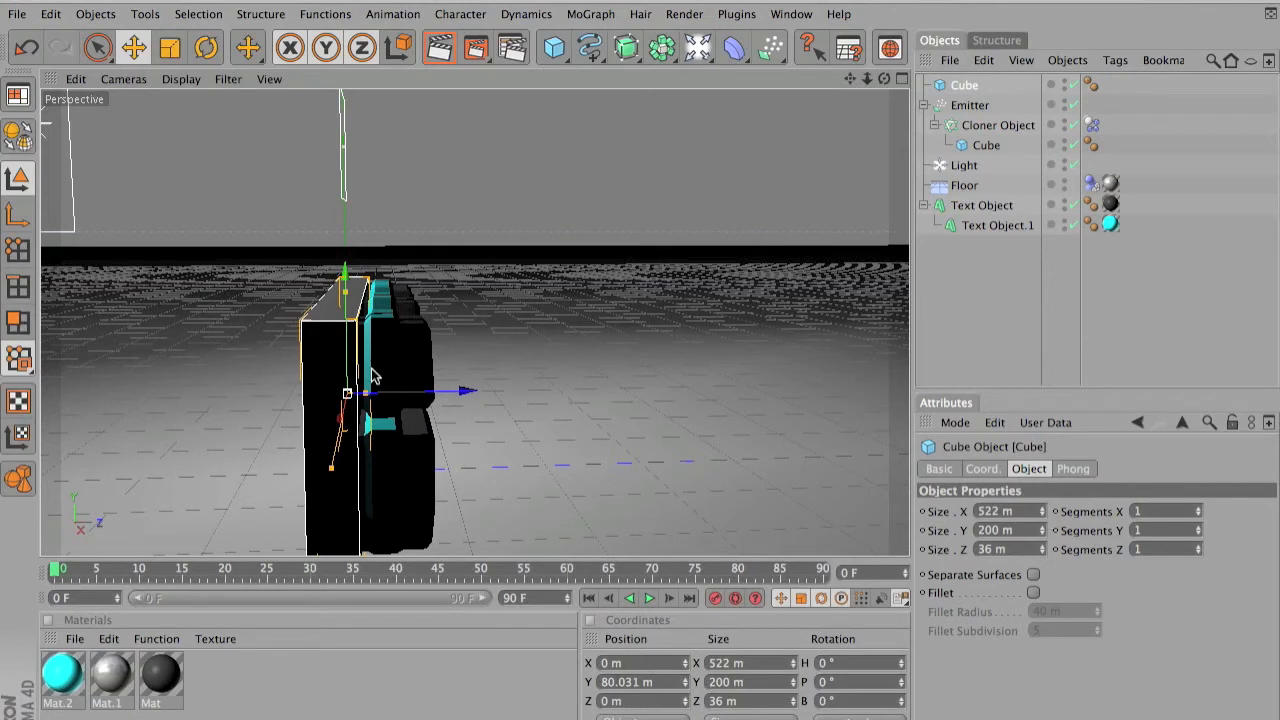
left_click_drag(365, 393, 457, 392)
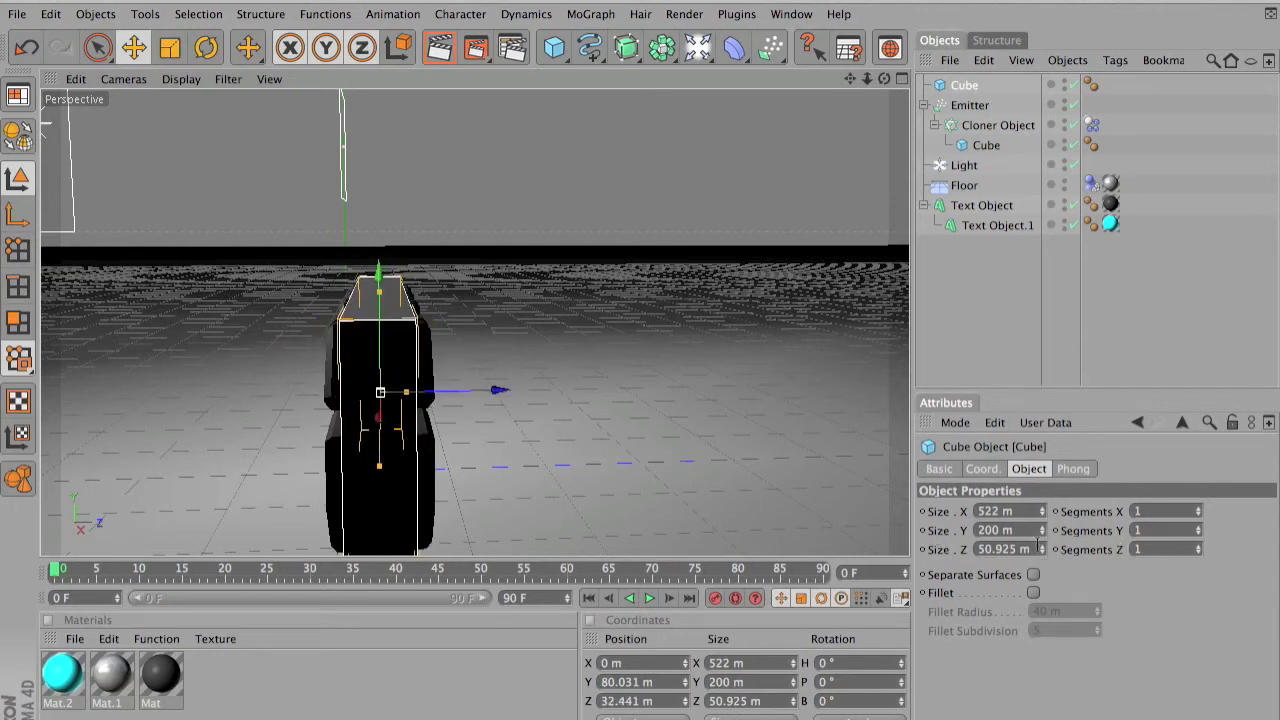
mouse_move(1043, 553)
left_mouse_down()
mouse_move(1043, 530)
mouse_move(1043, 553)
left_mouse_up()
mouse_move(884, 79)
left_mouse_down()
mouse_move(960, 88)
mouse_move(850, 72)
mouse_move(950, 100)
mouse_move(978, 72)
mouse_move(930, 110)
mouse_move(884, 79)
mouse_move(930, 95)
mouse_move(900, 110)
mouse_move(850, 100)
mouse_move(882, 52)
mouse_move(876, 34)
mouse_move(750, 50)
mouse_move(880, 88)
left_mouse_up()
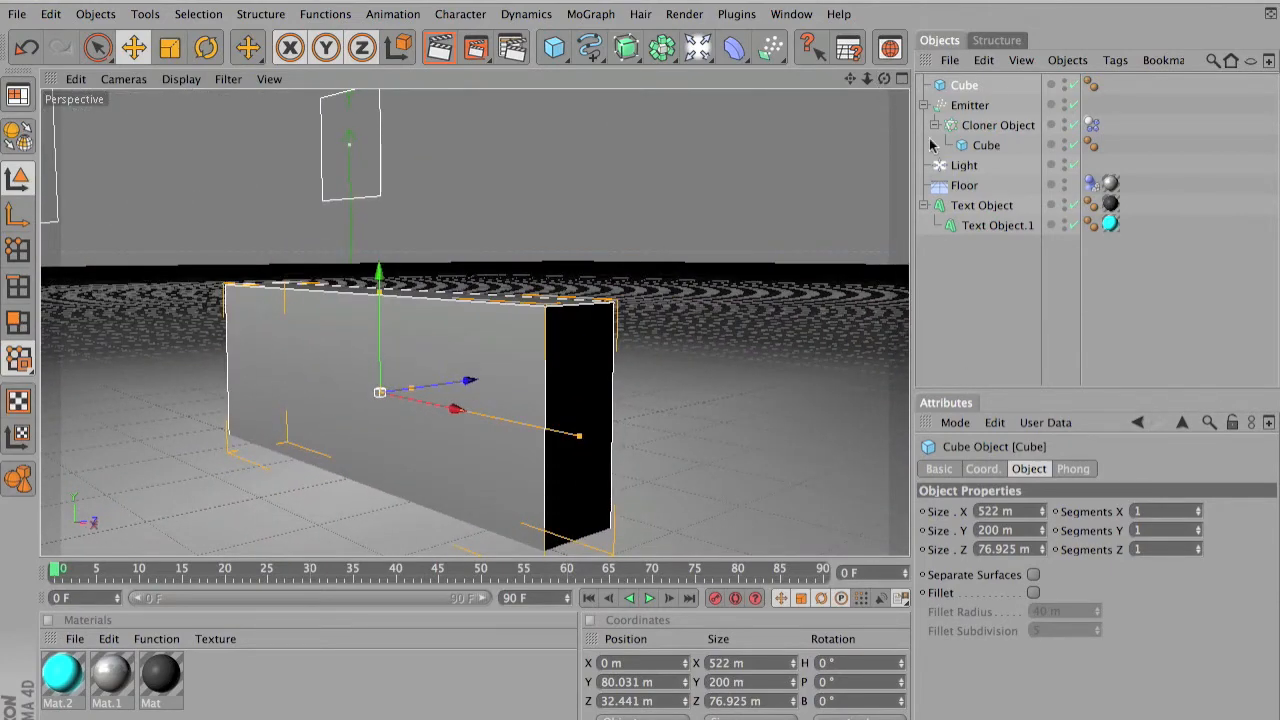
Create a new material with Transparency enabled and Specular disabled
left_click(256, 697)
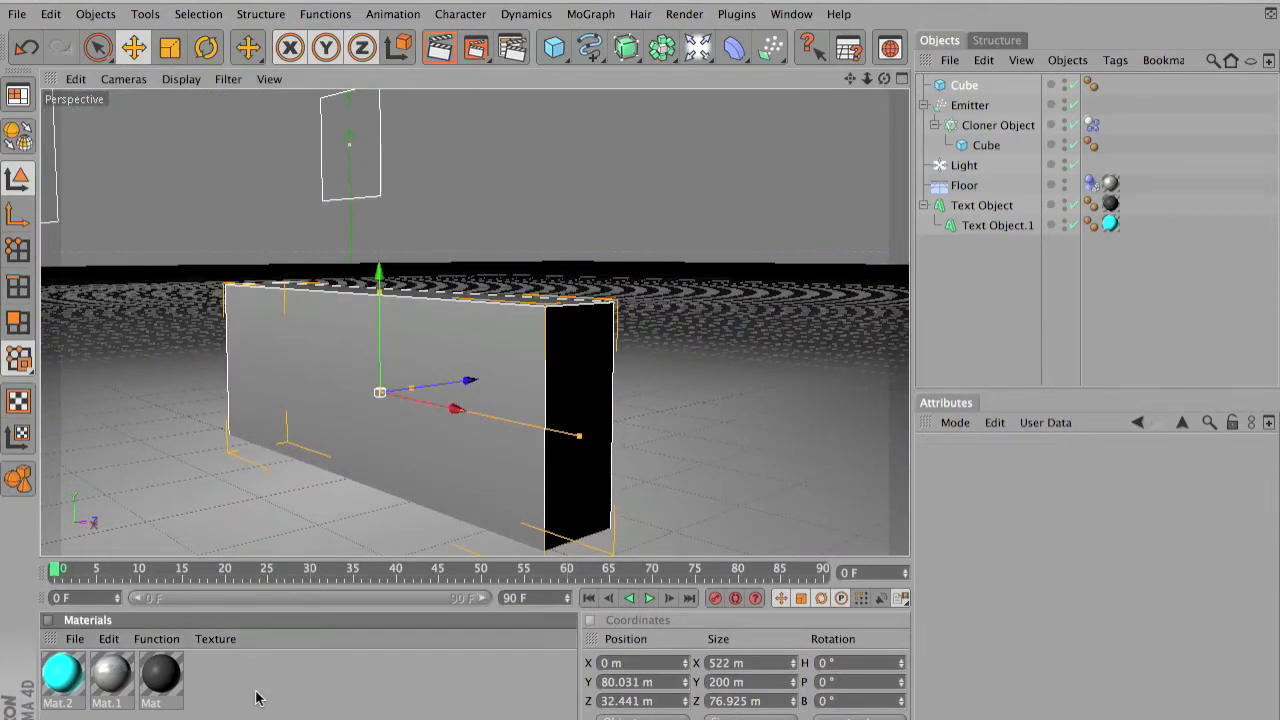
double_click(256, 697)
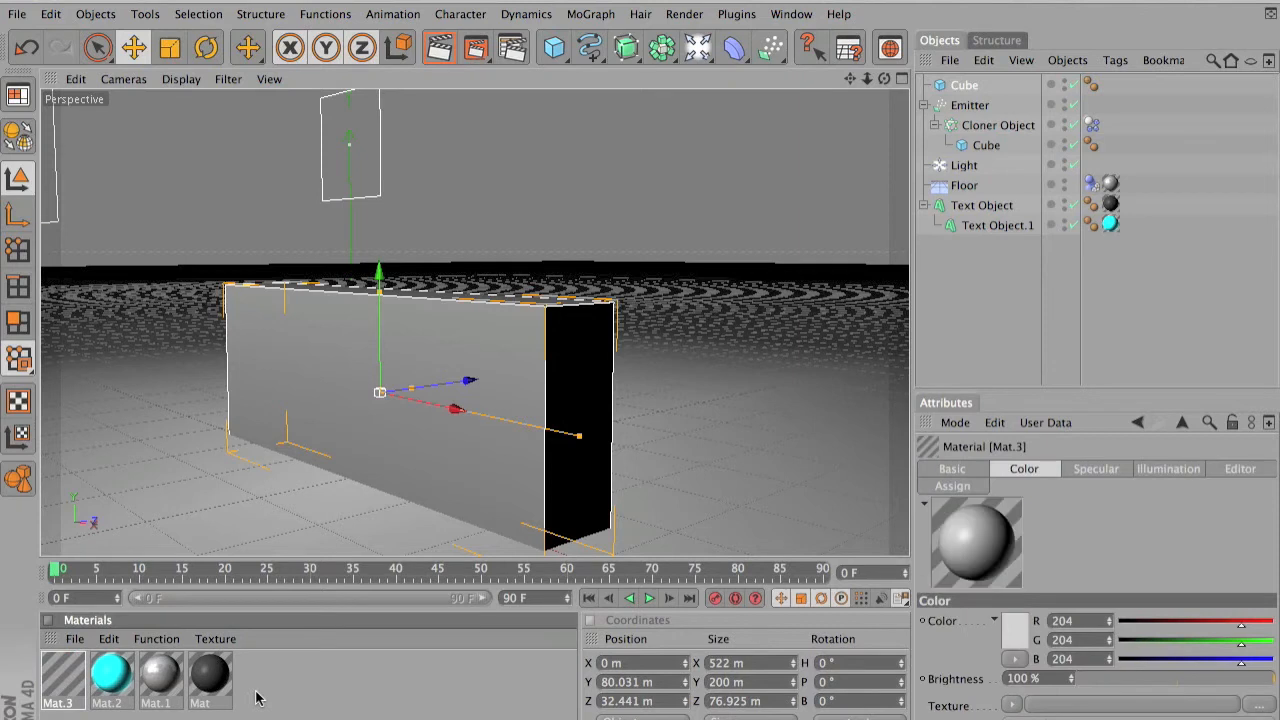
double_click(53, 680)
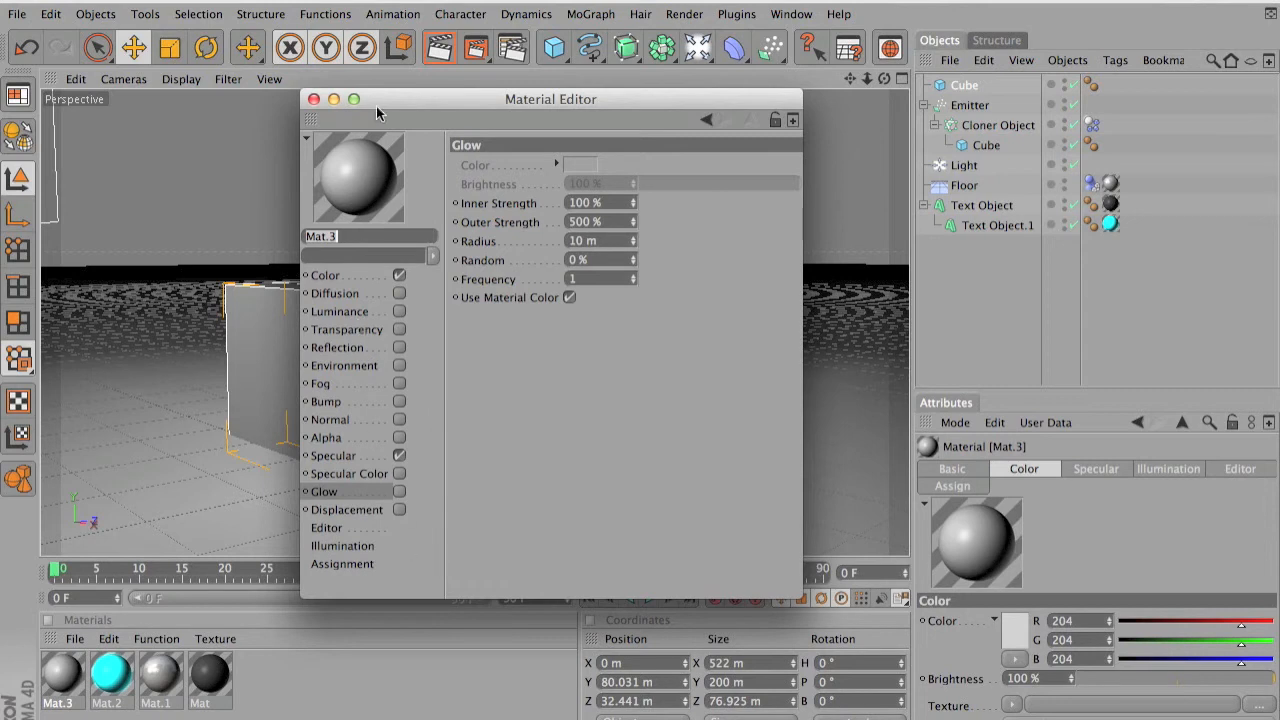
left_click(399, 330)
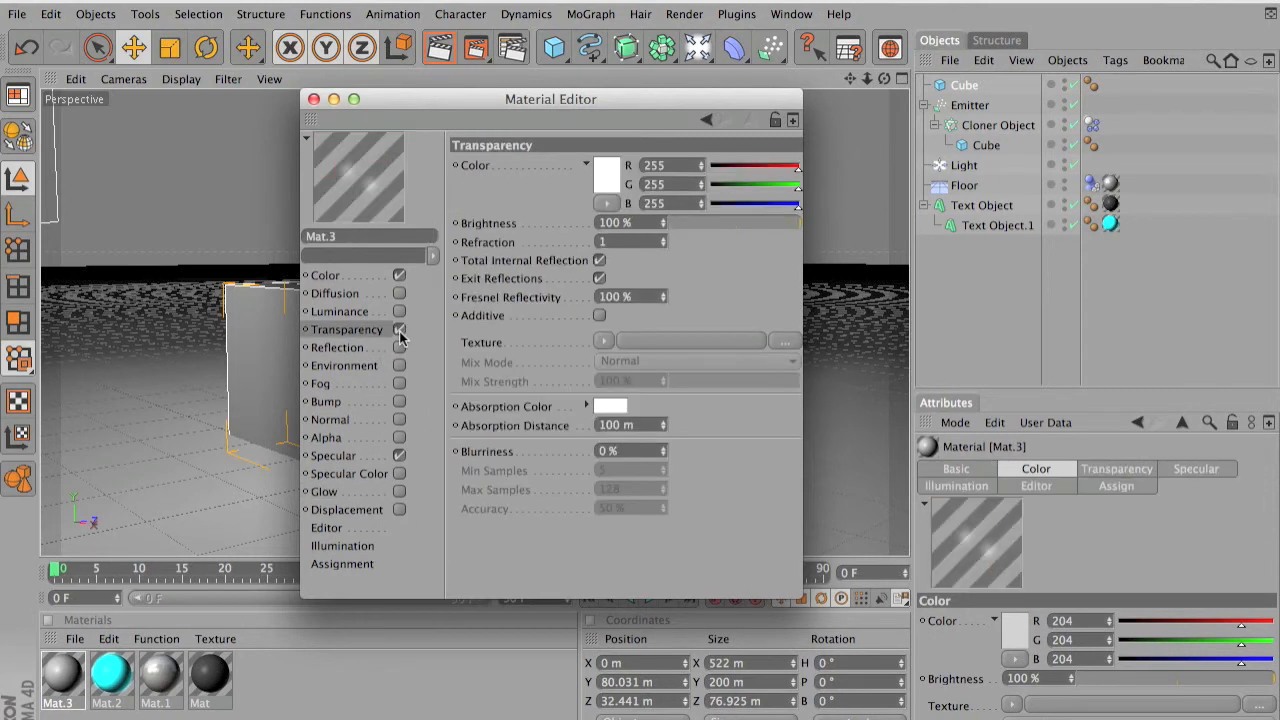
left_click(399, 456)
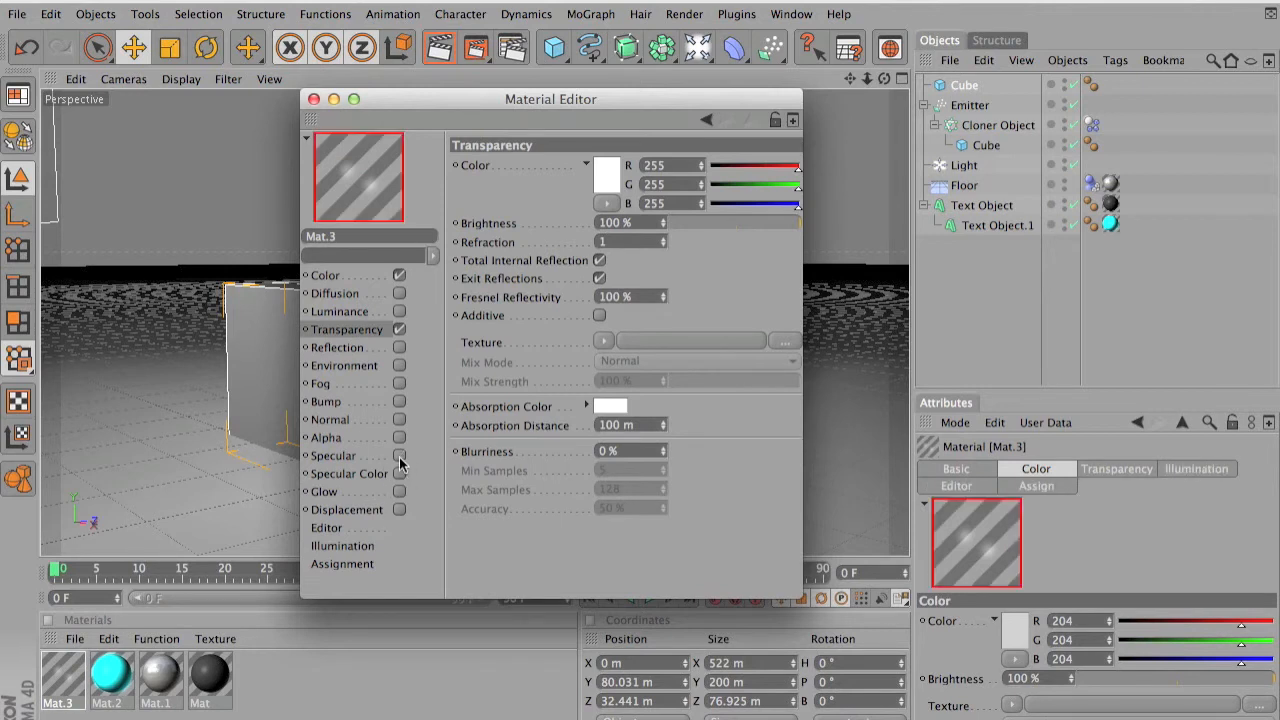
left_click(313, 99)
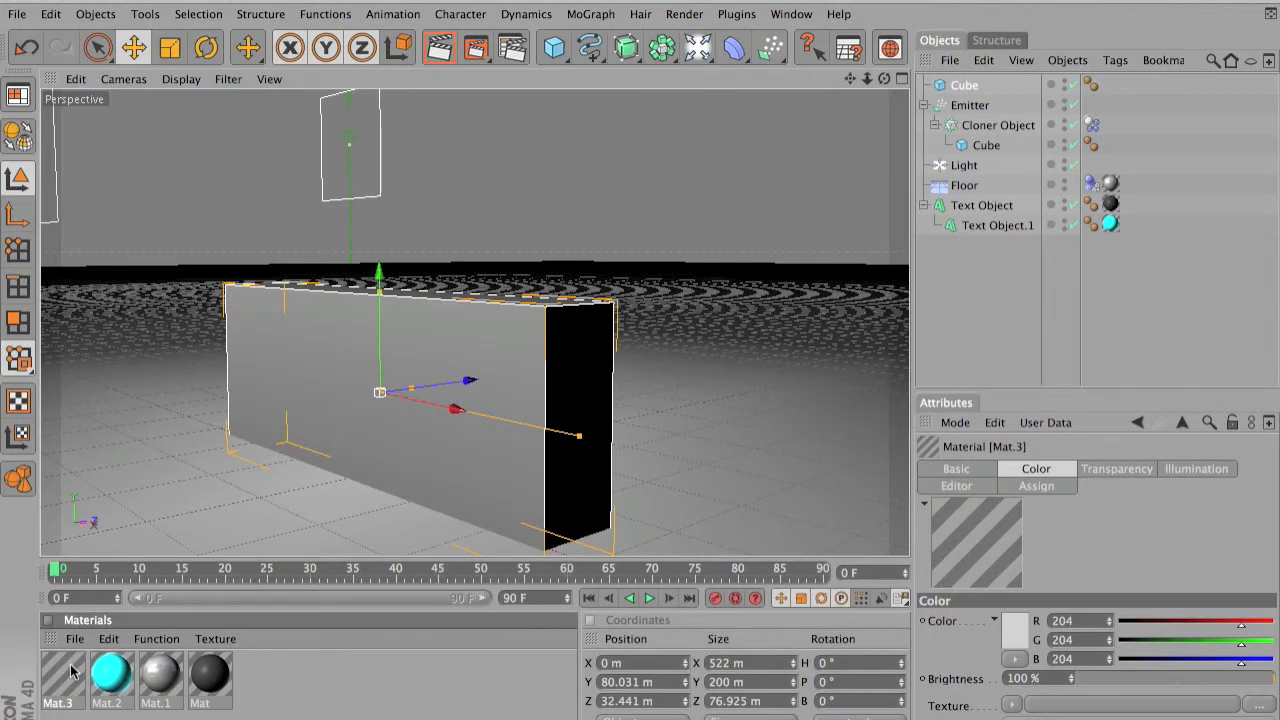
Apply the transparent material to the top-level Cube and render the view to check it
left_click_drag(70, 672, 958, 90)
left_click(441, 49)
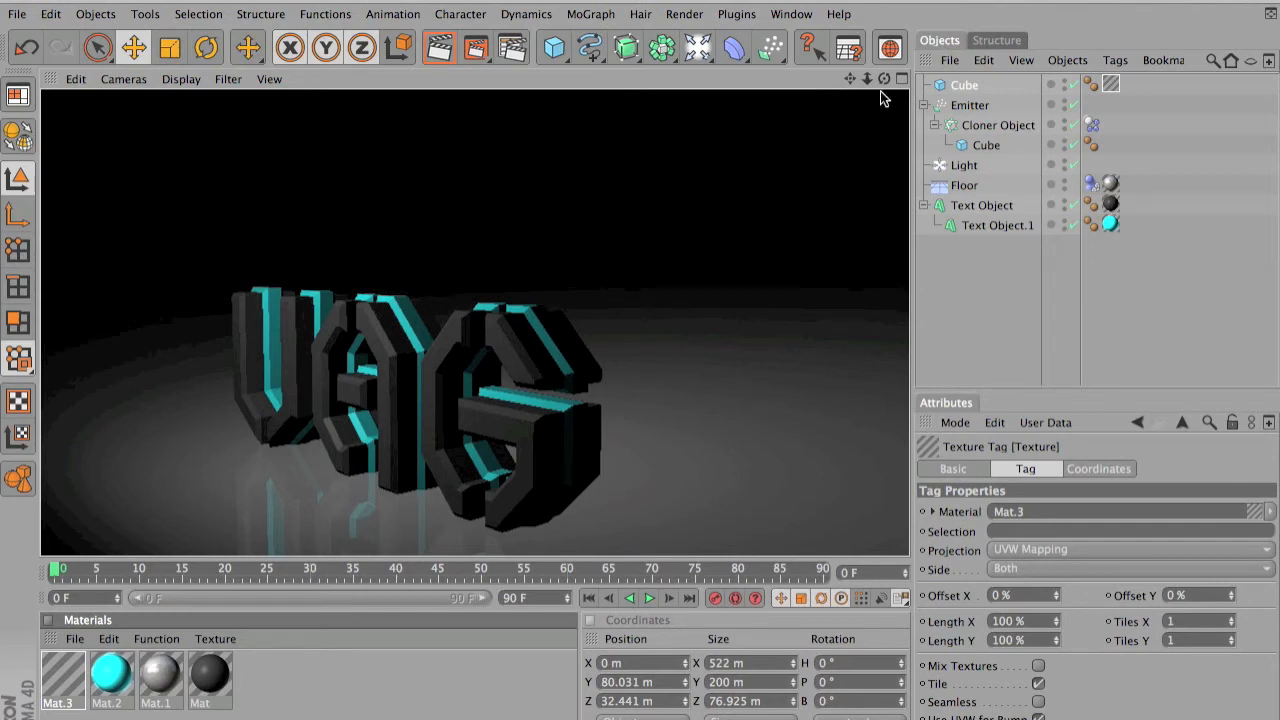
mouse_move(882, 81)
left_mouse_down()
mouse_move(980, 81)
mouse_move(883, 81)
mouse_move(912, 90)
left_mouse_up()
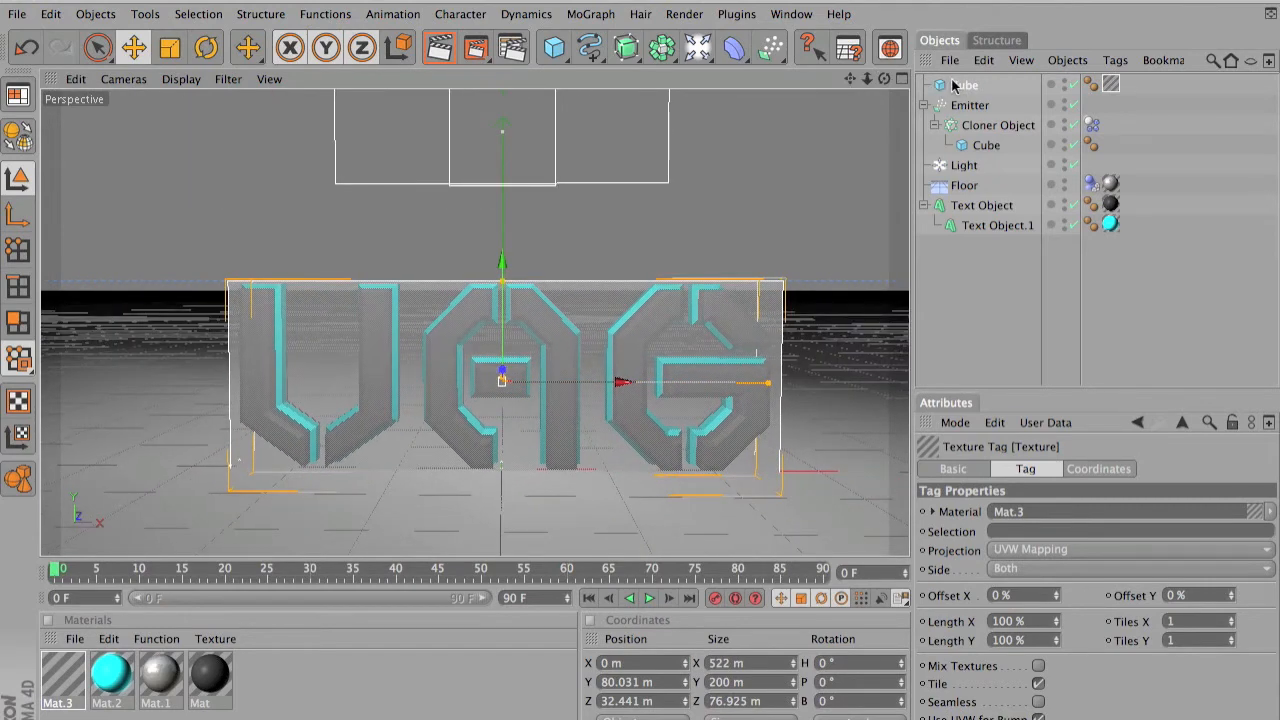
Add a MoGraph Rigid Body tag to the top-level Cube and play the simulation to test the collisions
left_click(958, 86)
right_click(958, 86)
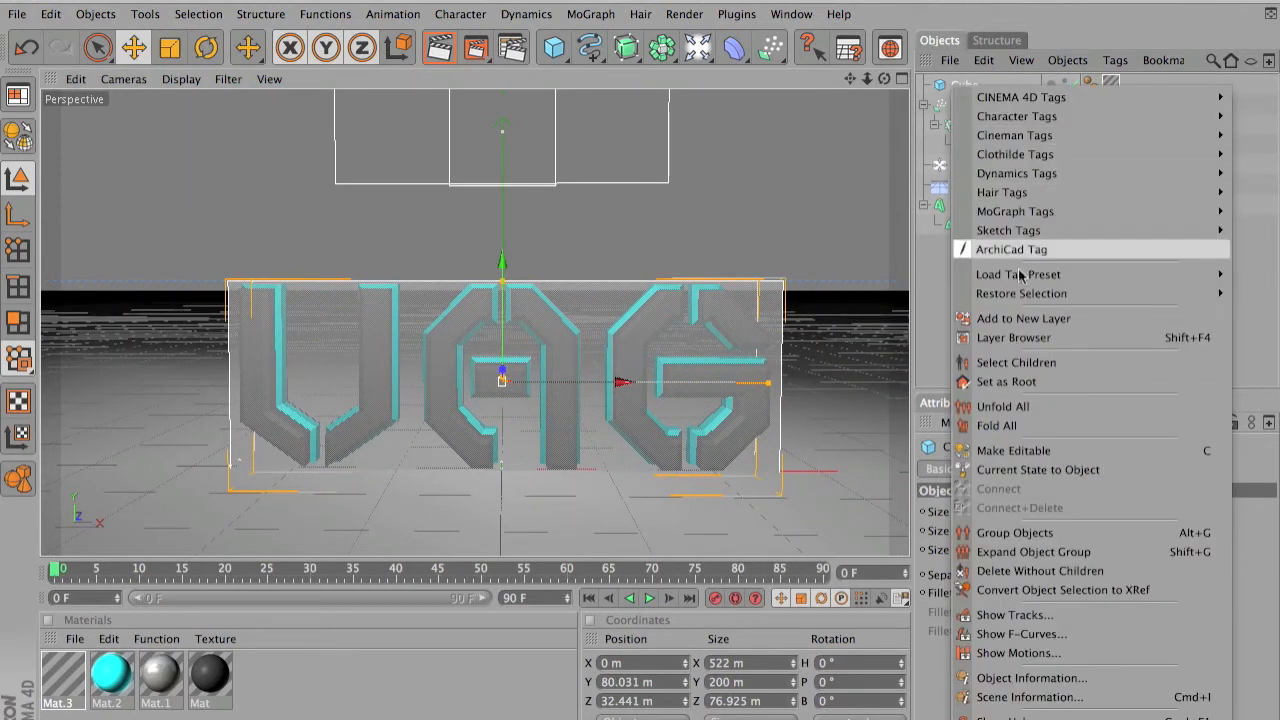
mouse_move(1021, 215)
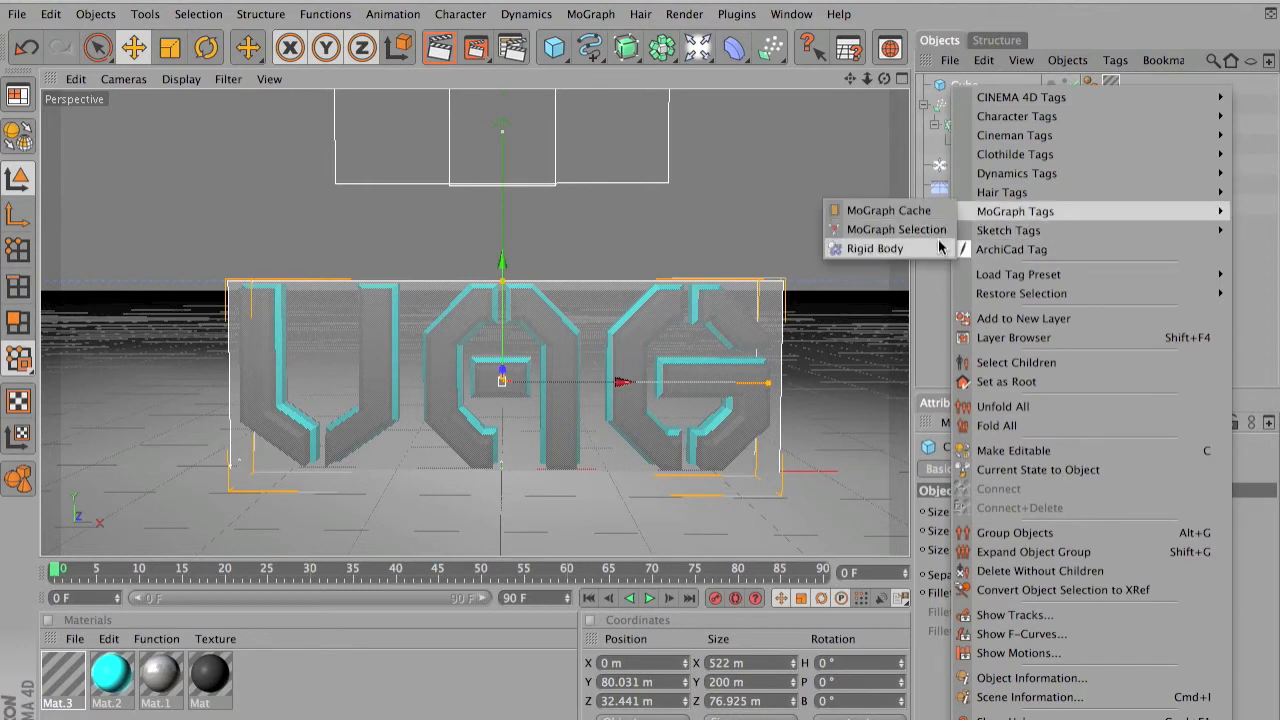
left_click(875, 248)
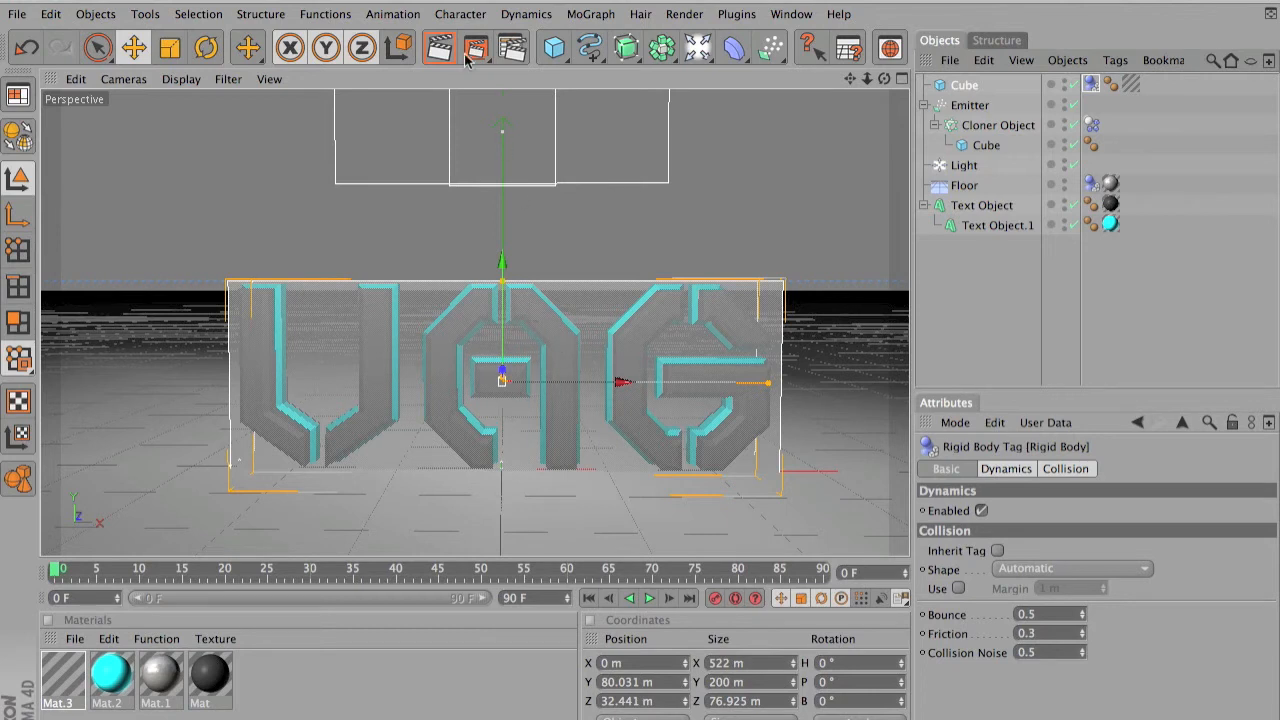
left_click(649, 598)
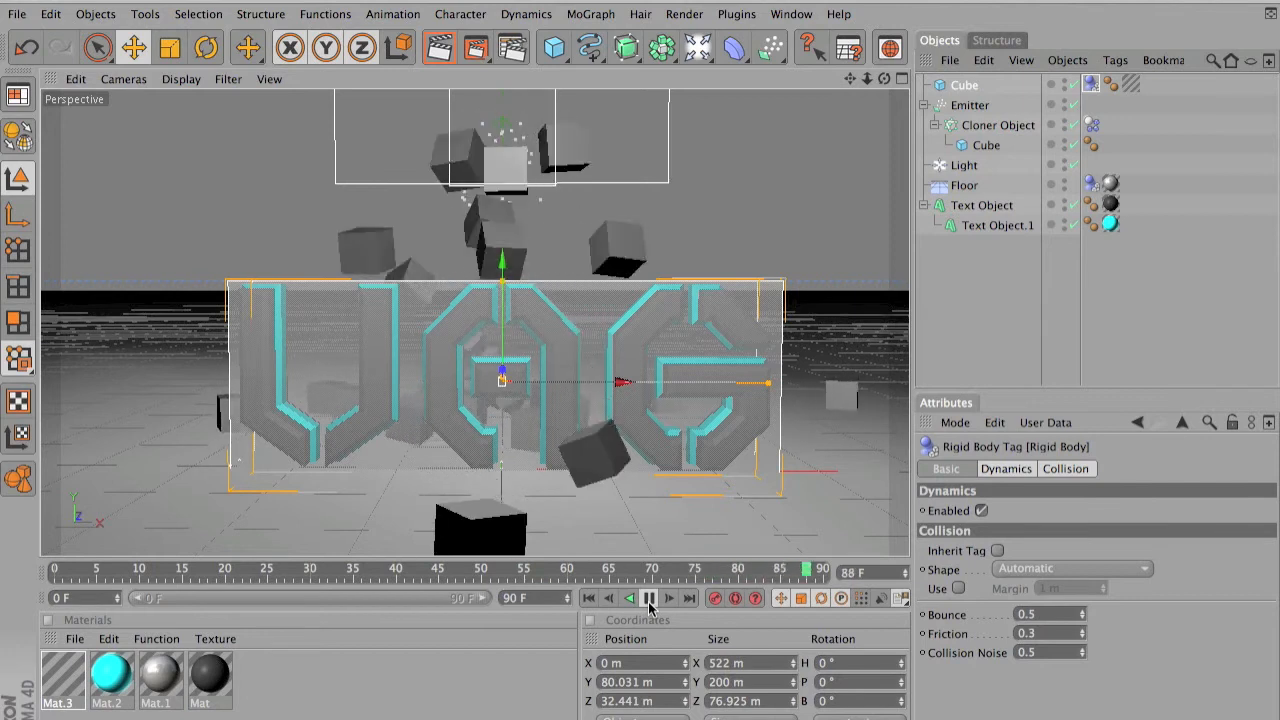
left_click(649, 598)
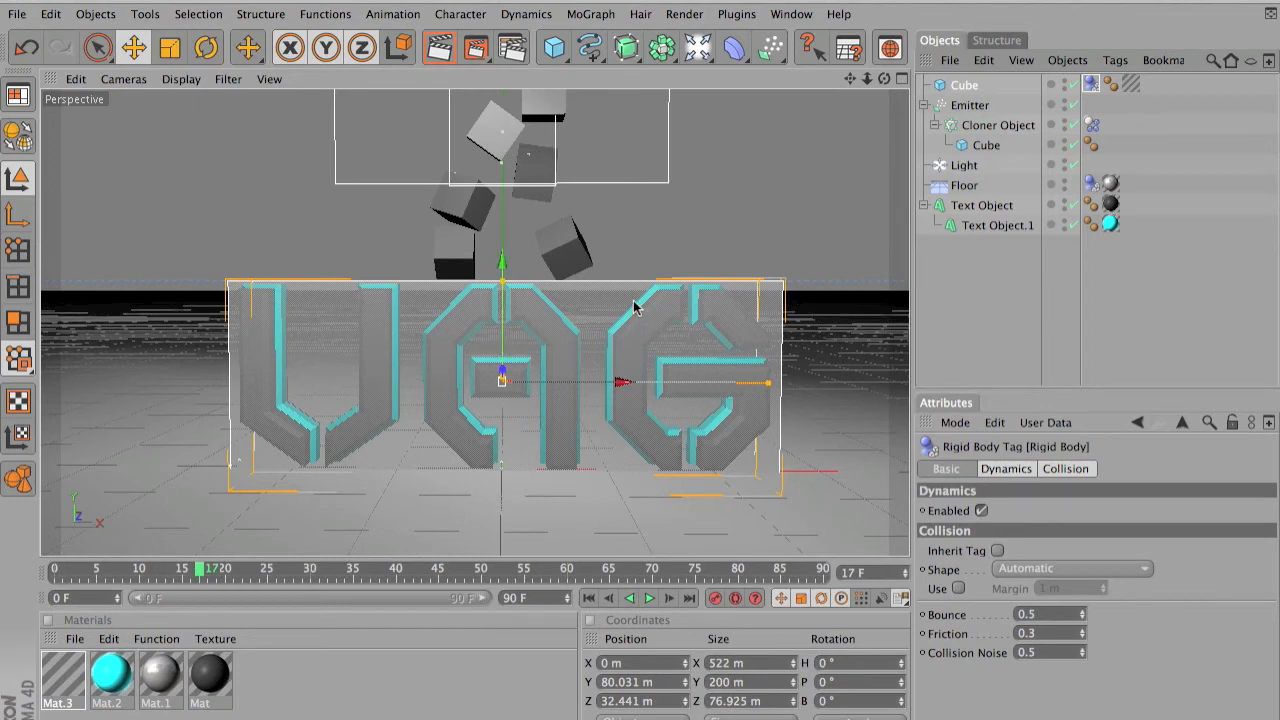
Duplicate the Emitter with its cloner and reorder the top-level Cube to the end of the object hierarchy
scroll(705, 206, "down", 10)
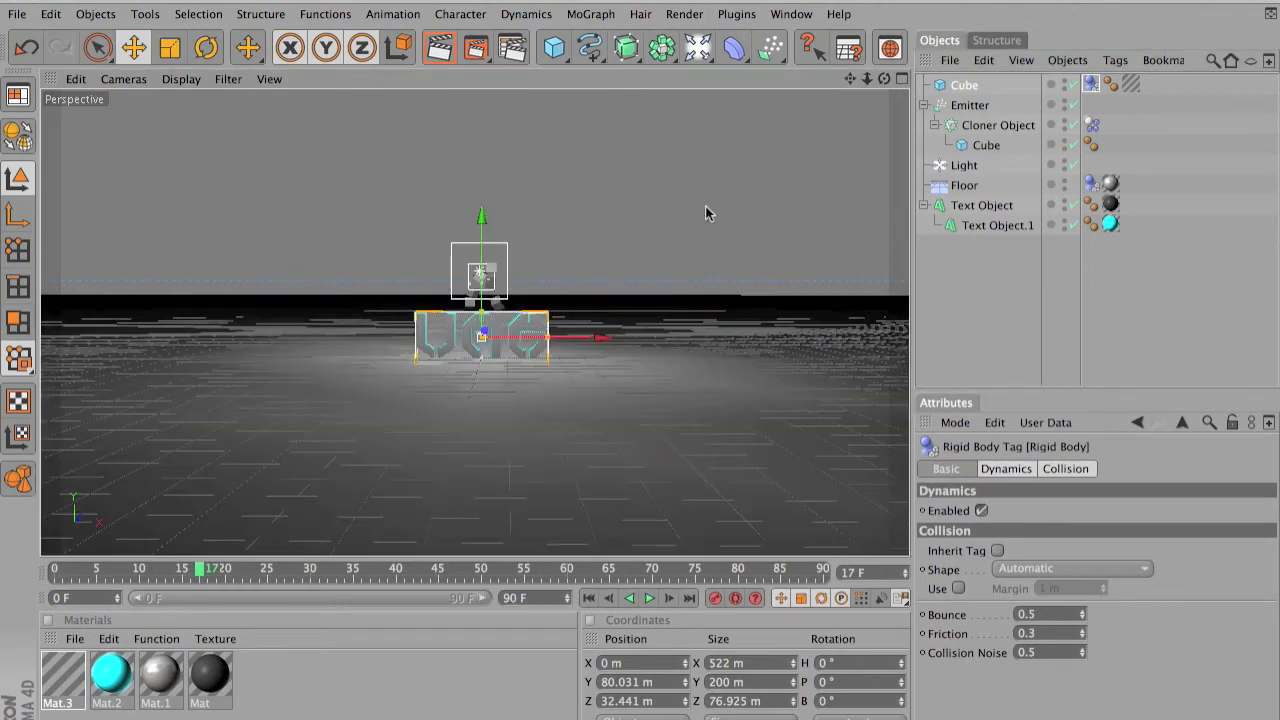
scroll(705, 206, "up", 6)
scroll(705, 206, "down", 1)
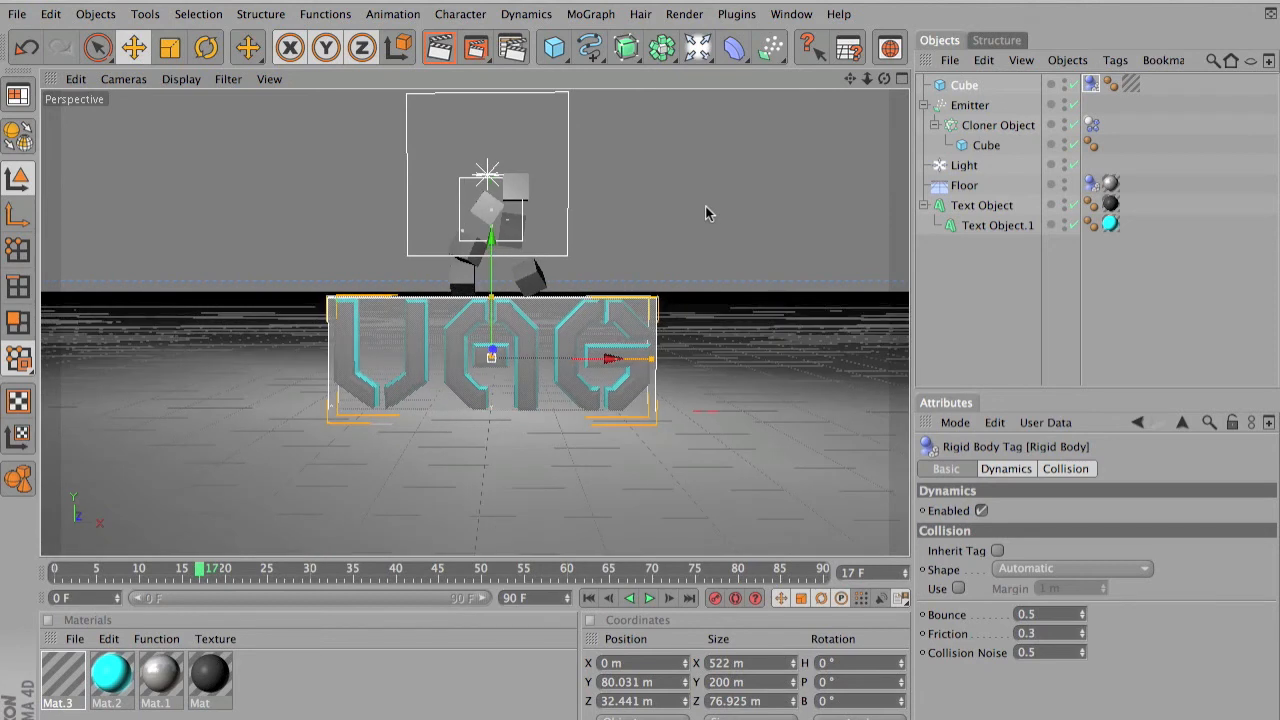
left_click(991, 106)
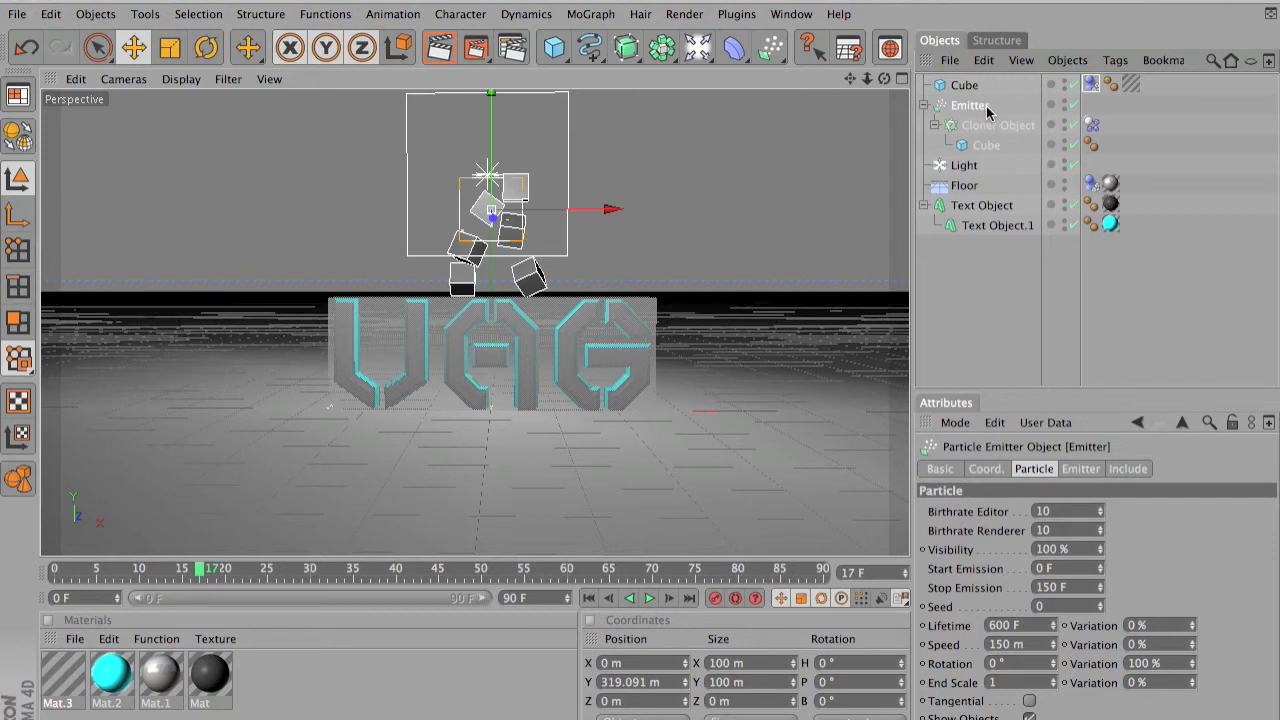
key("ctrl+c")
key("ctrl+v")
left_click_drag(987, 145, 992, 300)
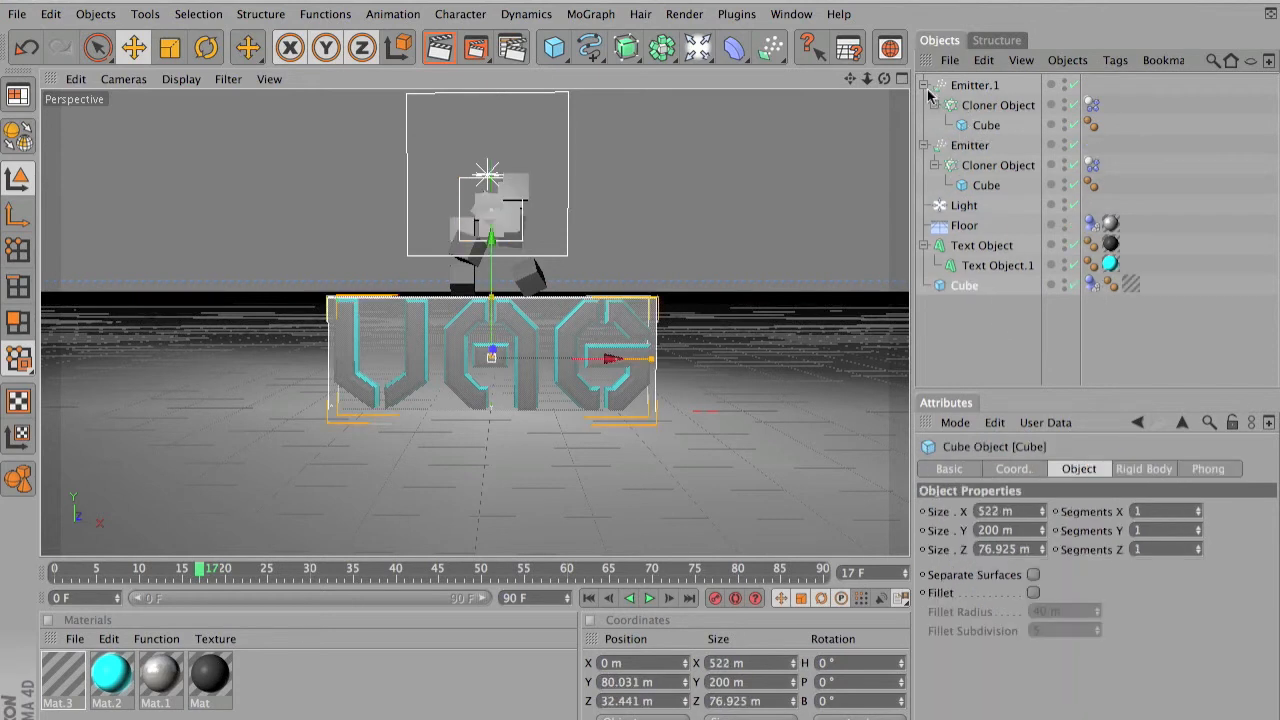
Spread the emitters apart along X, placing the copy at about 157 m and the original at about -179 m
left_click(1021, 86)
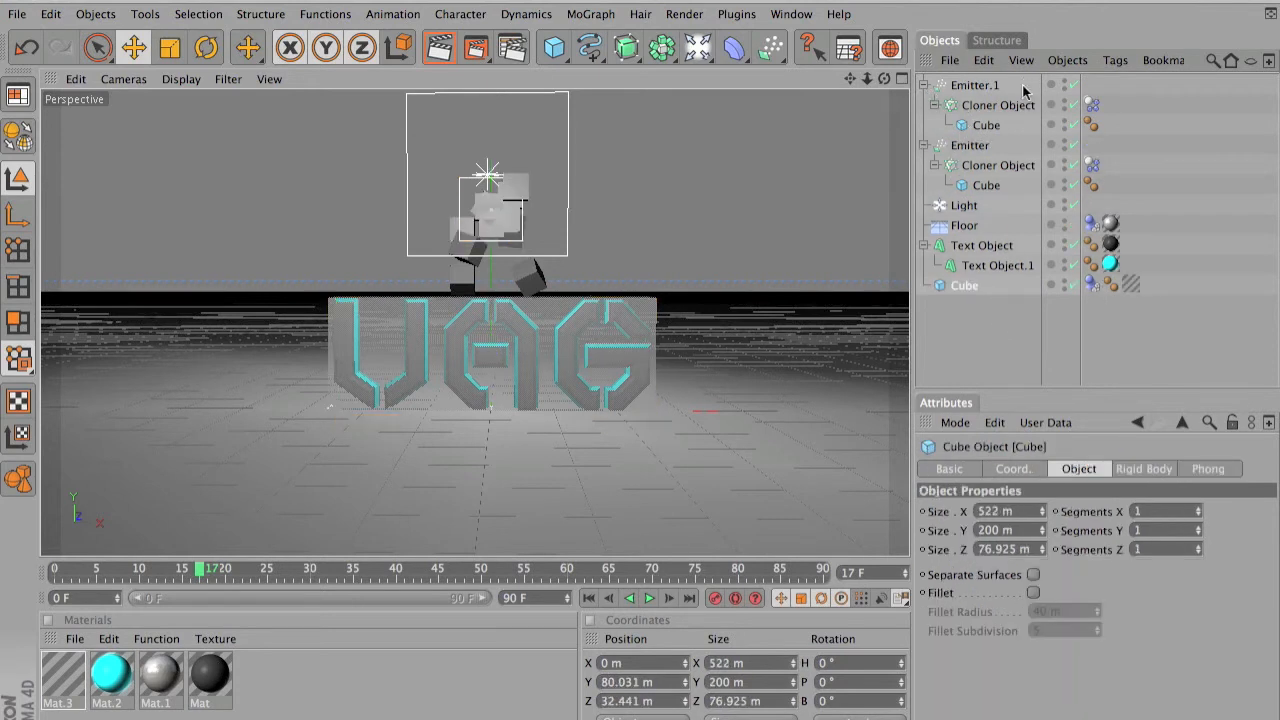
left_click(960, 86)
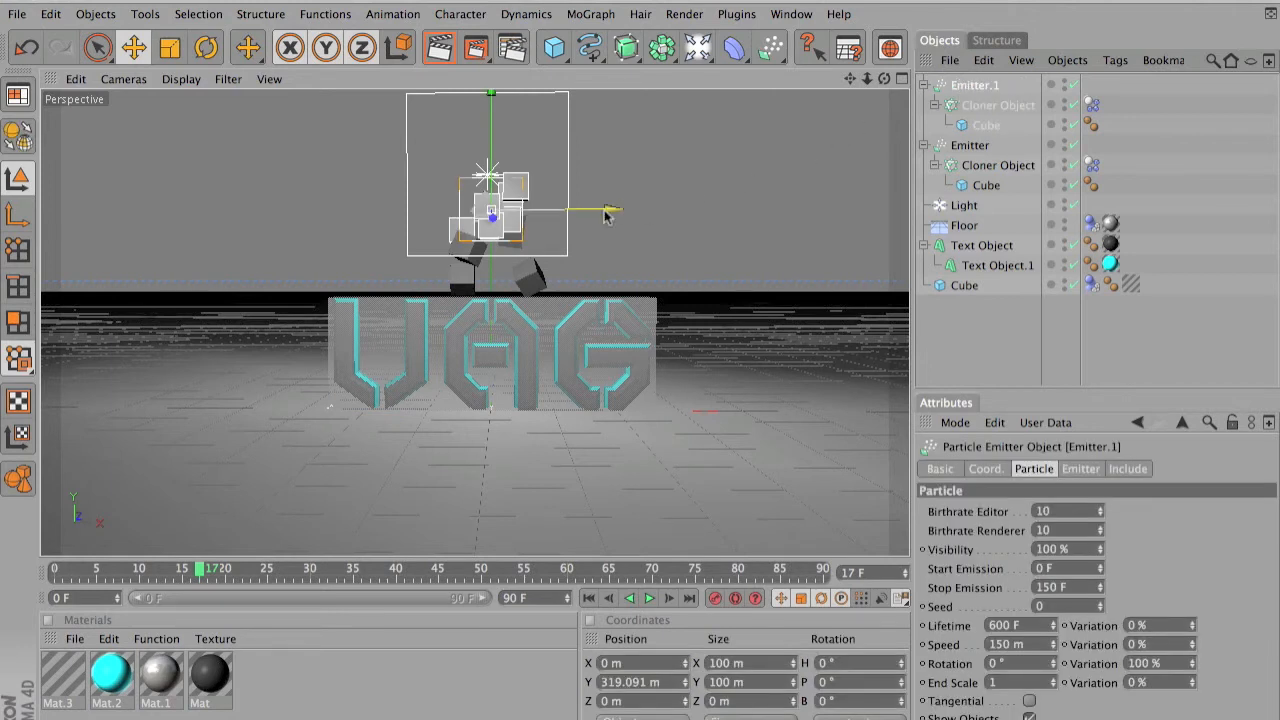
mouse_move(688, 209)
left_mouse_down()
mouse_move(735, 209)
mouse_move(712, 209)
left_mouse_up()
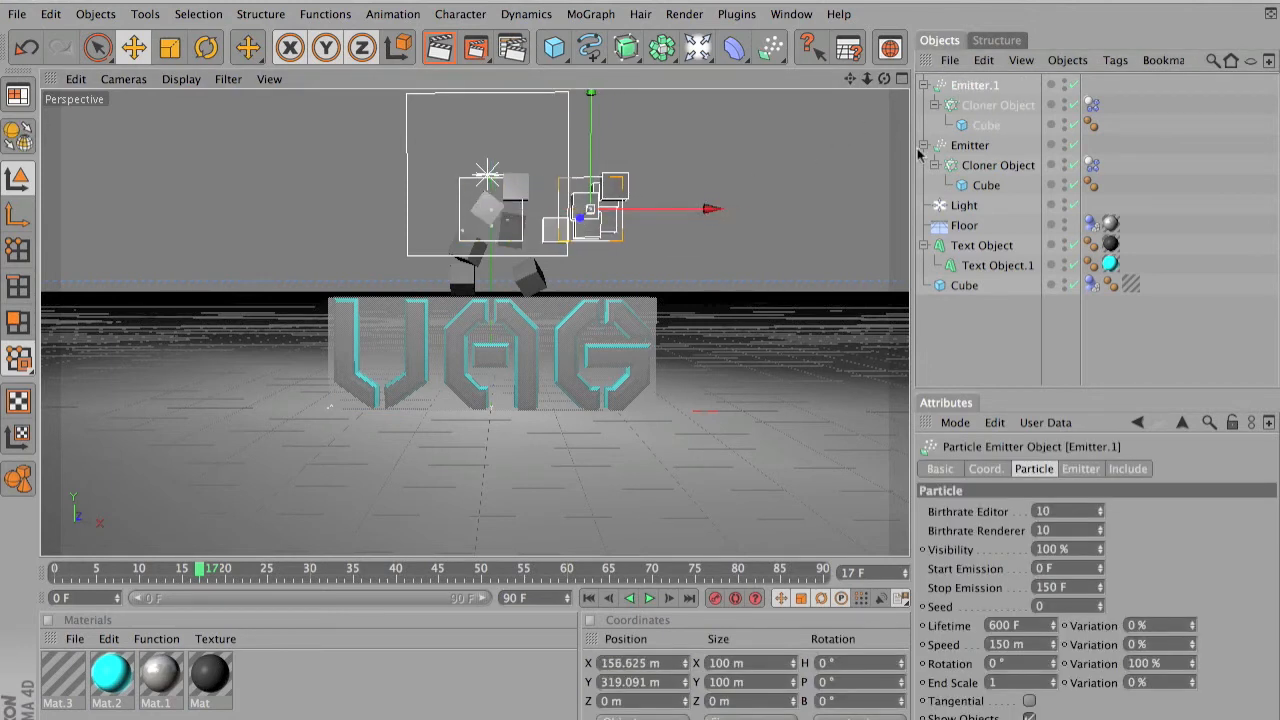
left_click(1006, 149)
left_click(975, 152)
left_click_drag(620, 211, 501, 210)
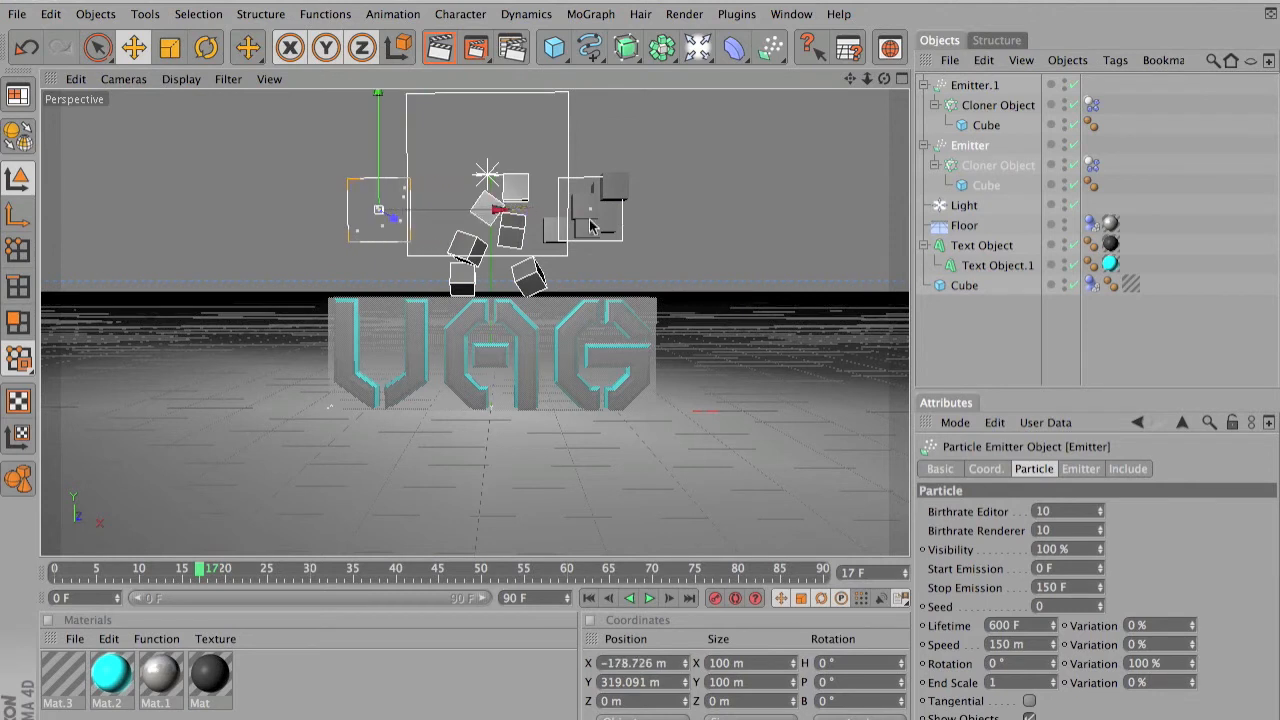
Render the current view, play the simulation on to frame 48 and render that frame to check the falling cubes
left_click(484, 431)
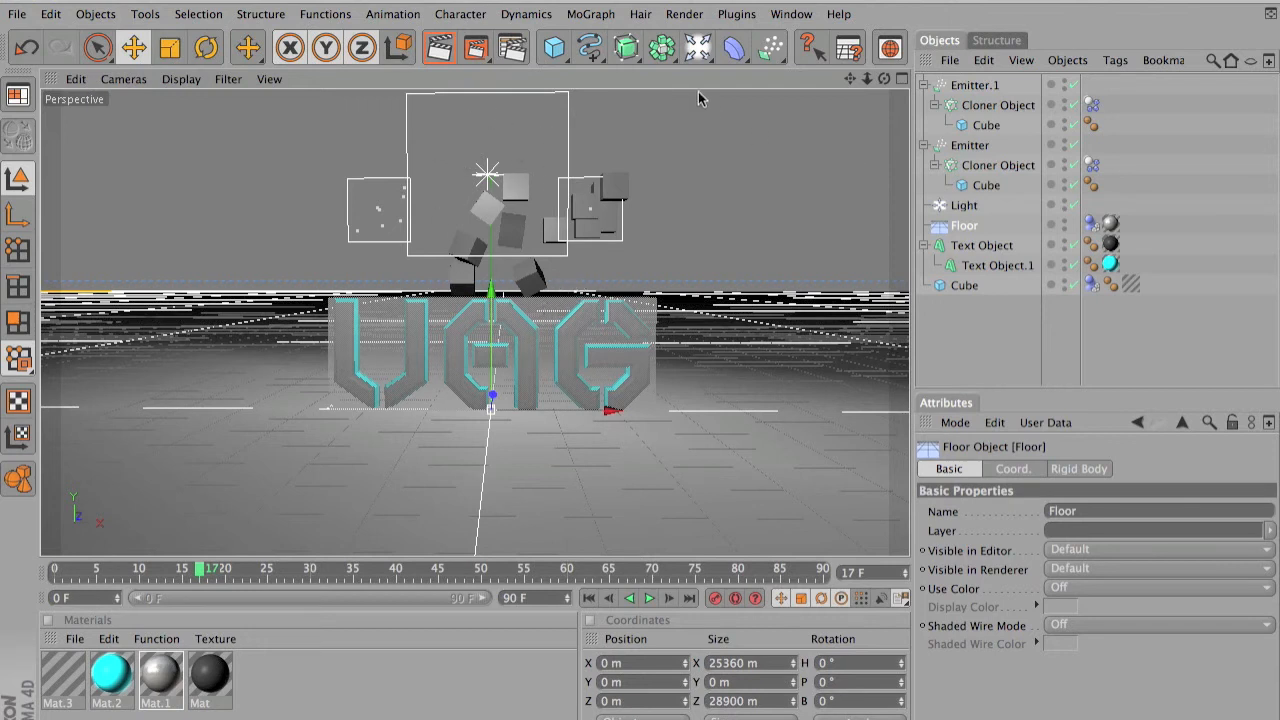
left_click(450, 55)
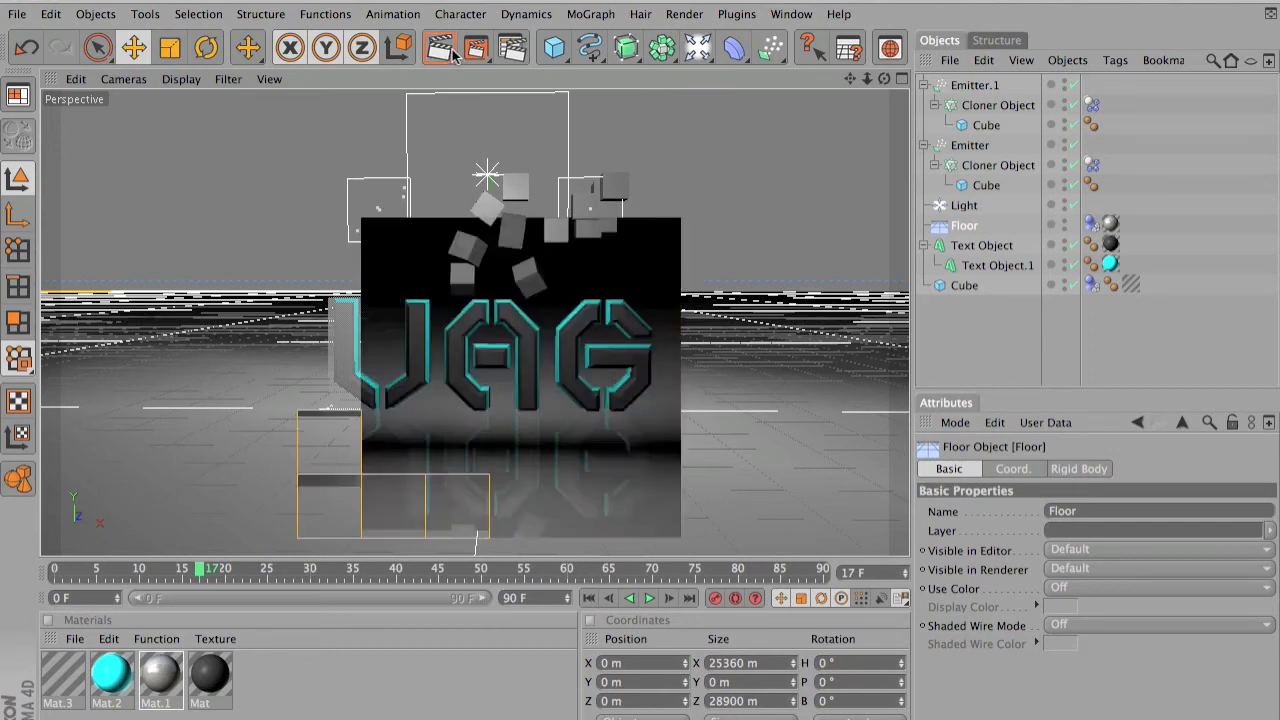
left_click(575, 300)
left_click(648, 598)
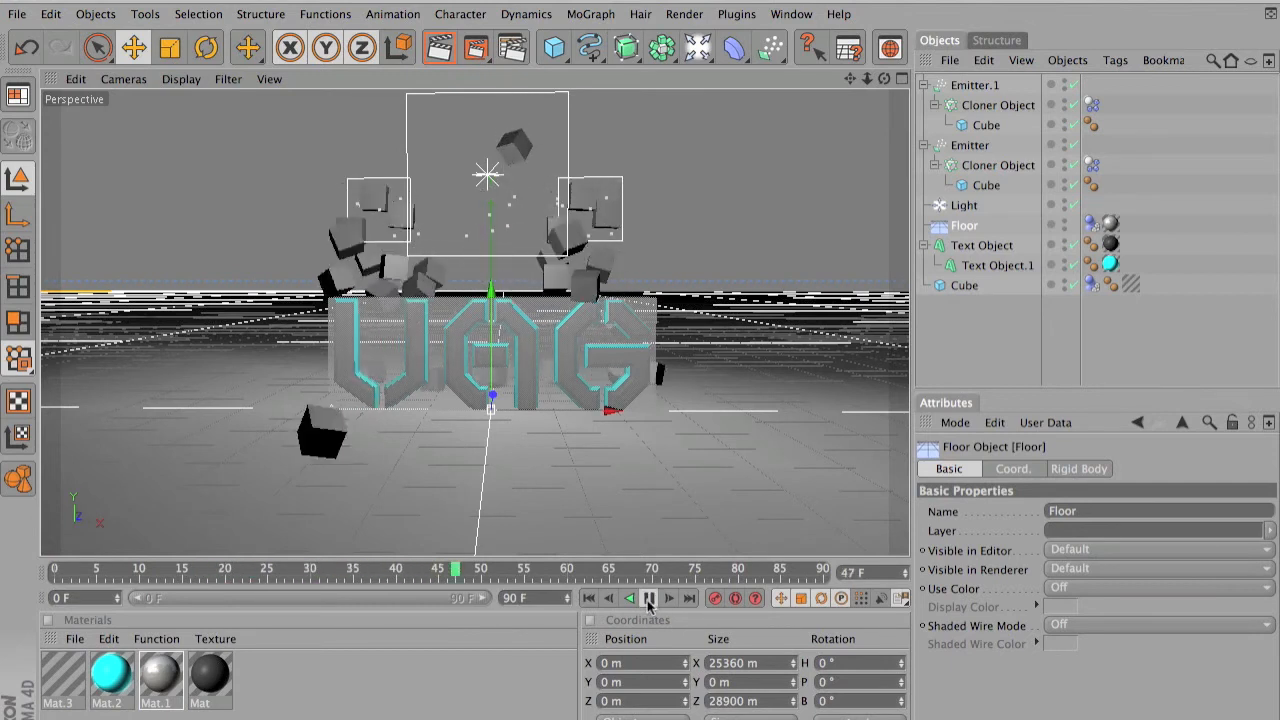
left_click(648, 598)
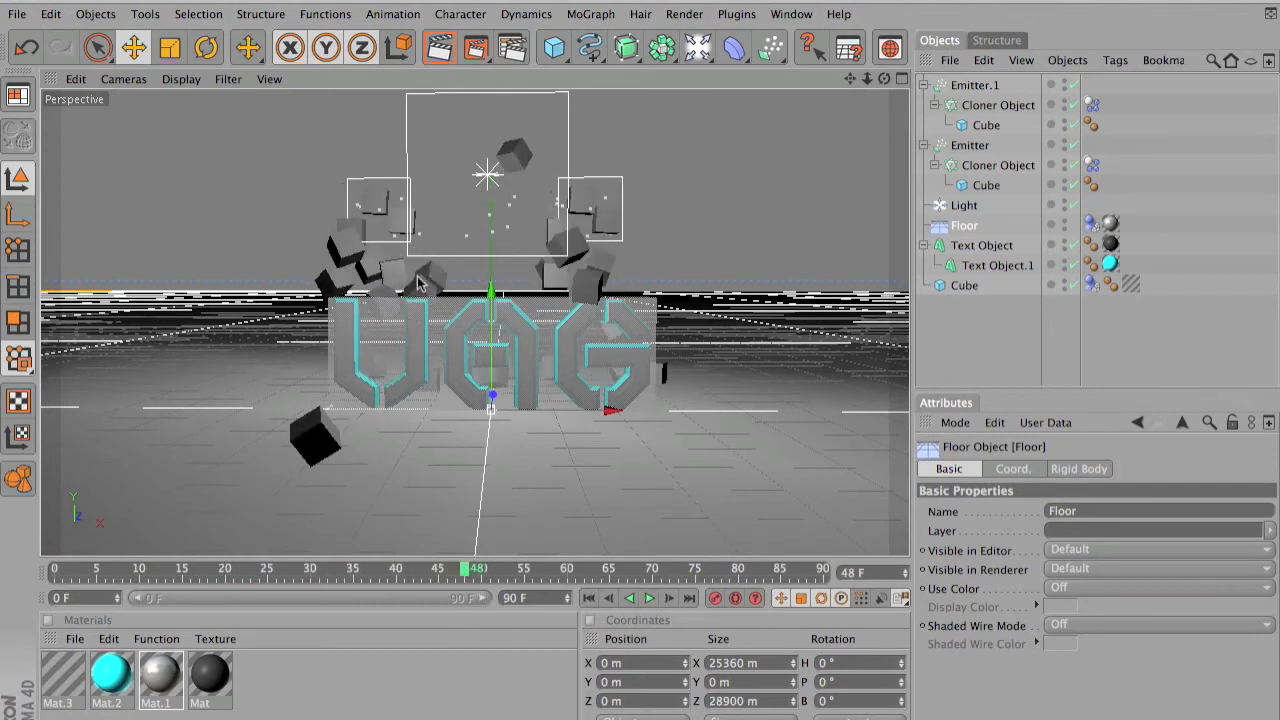
left_click(447, 38)
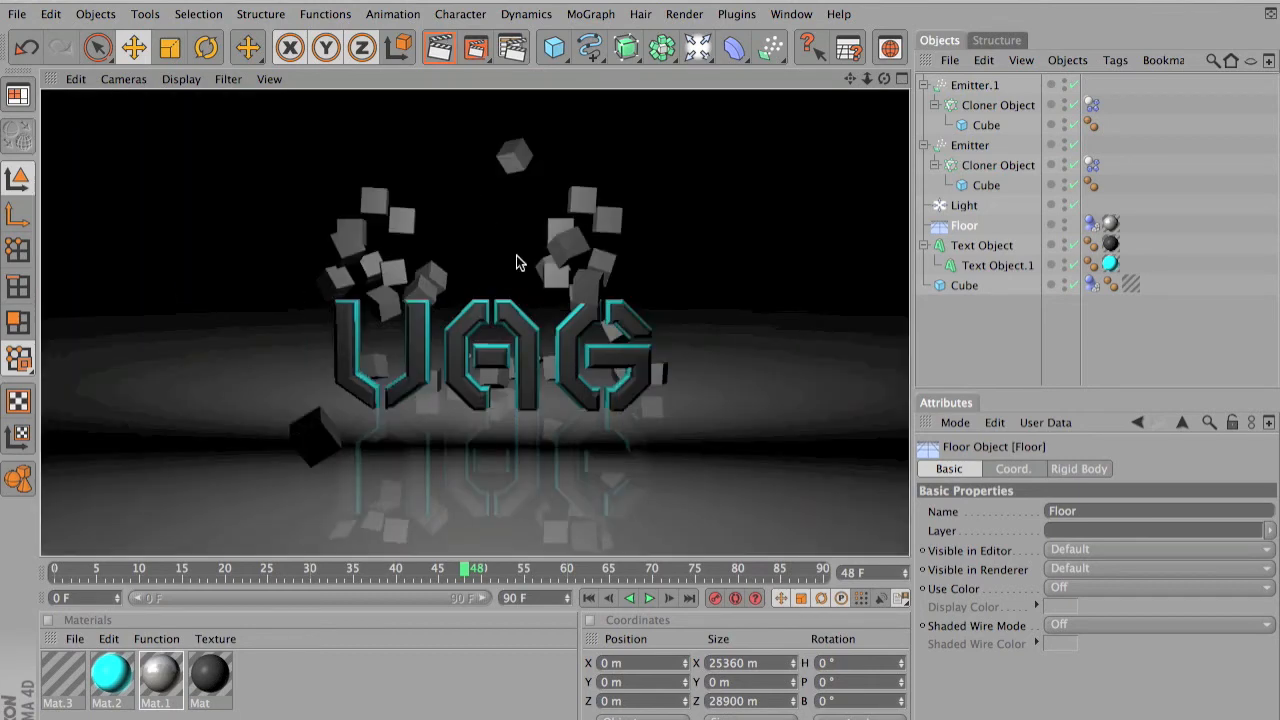
left_click(516, 255)
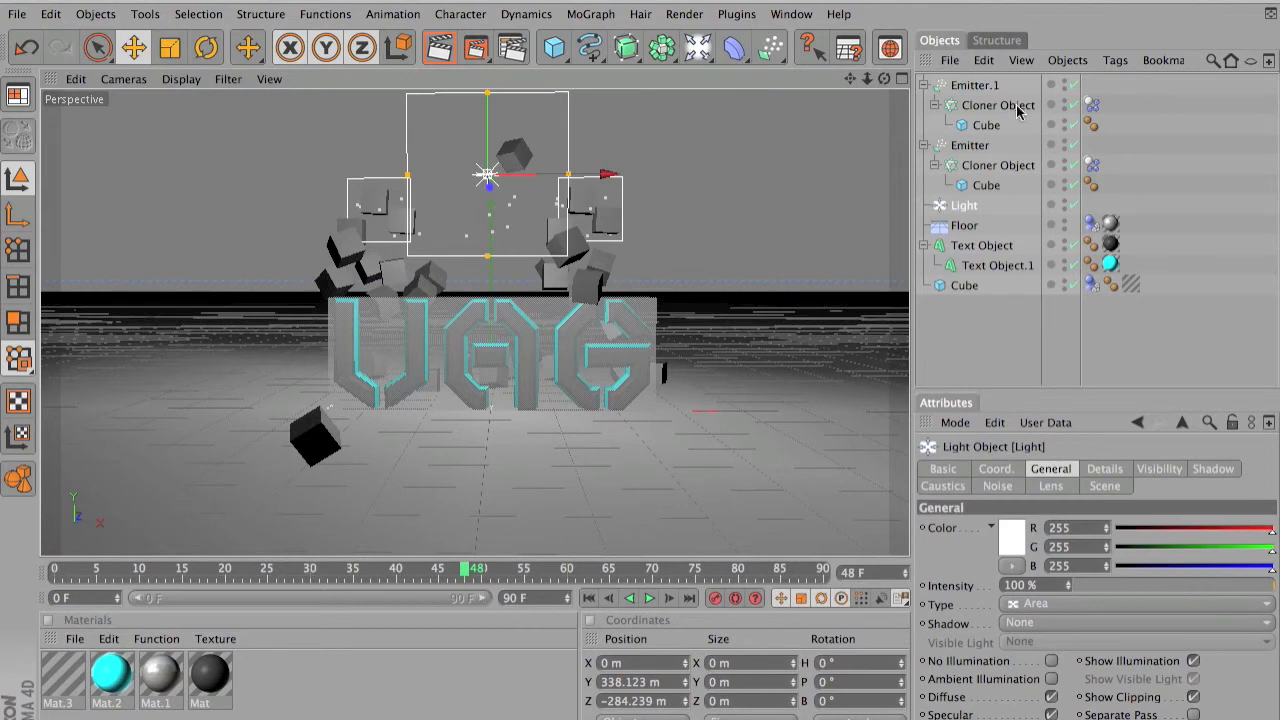
Raise both emitters high above the text, the copy to about Y 686 m and the original to about Y 680 m
left_click(975, 86)
left_click_drag(589, 159, 589, 5)
scroll(589, 366, "up", 5)
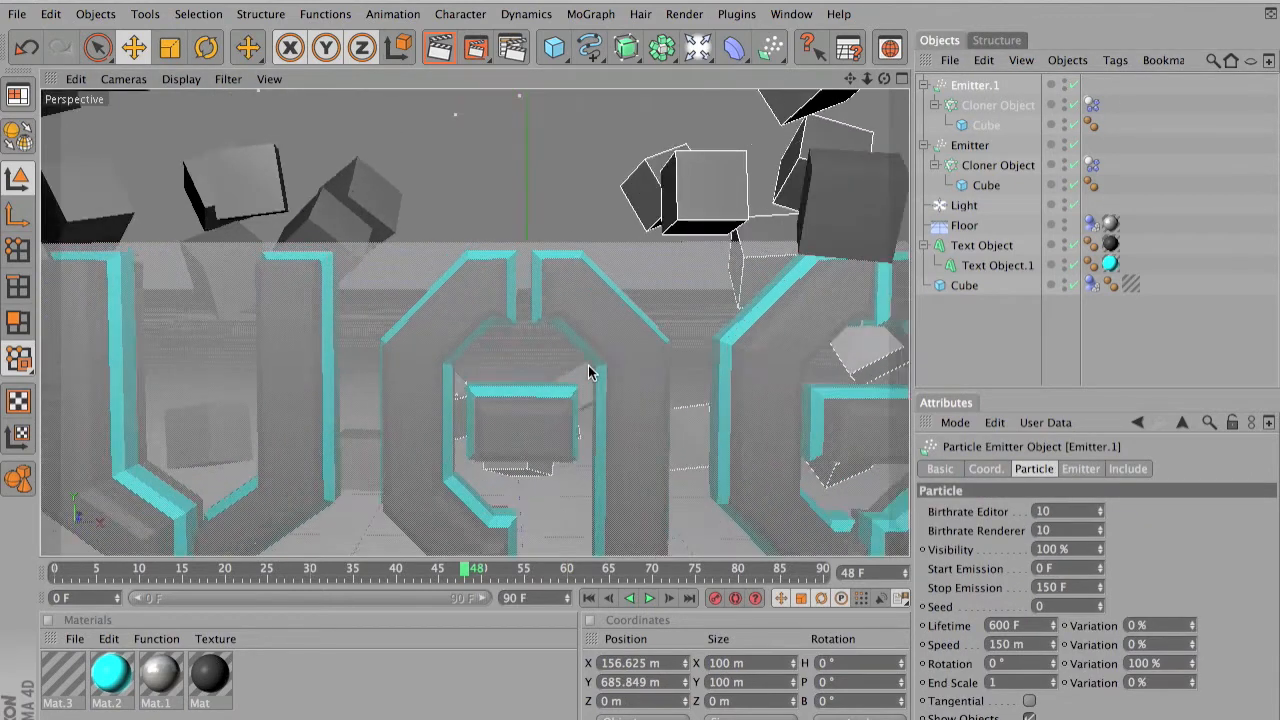
scroll(588, 370, "down", 6)
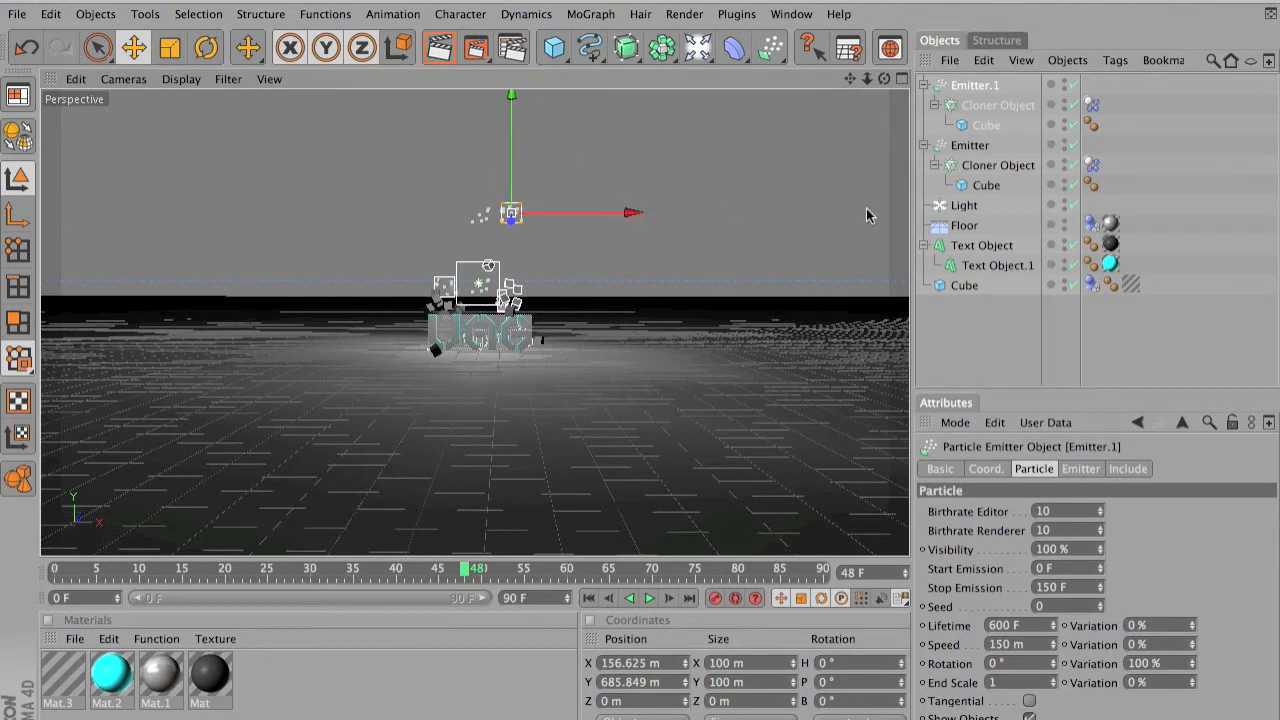
left_click(966, 146)
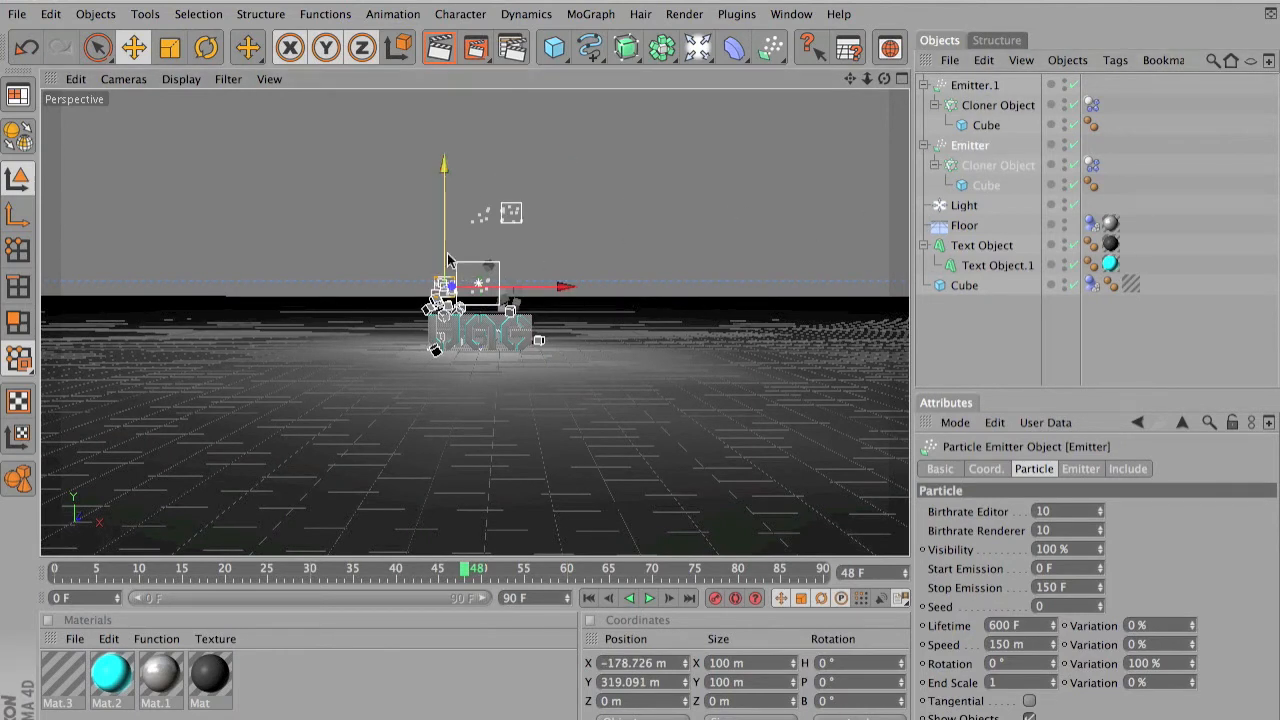
left_click_drag(447, 258, 444, 188)
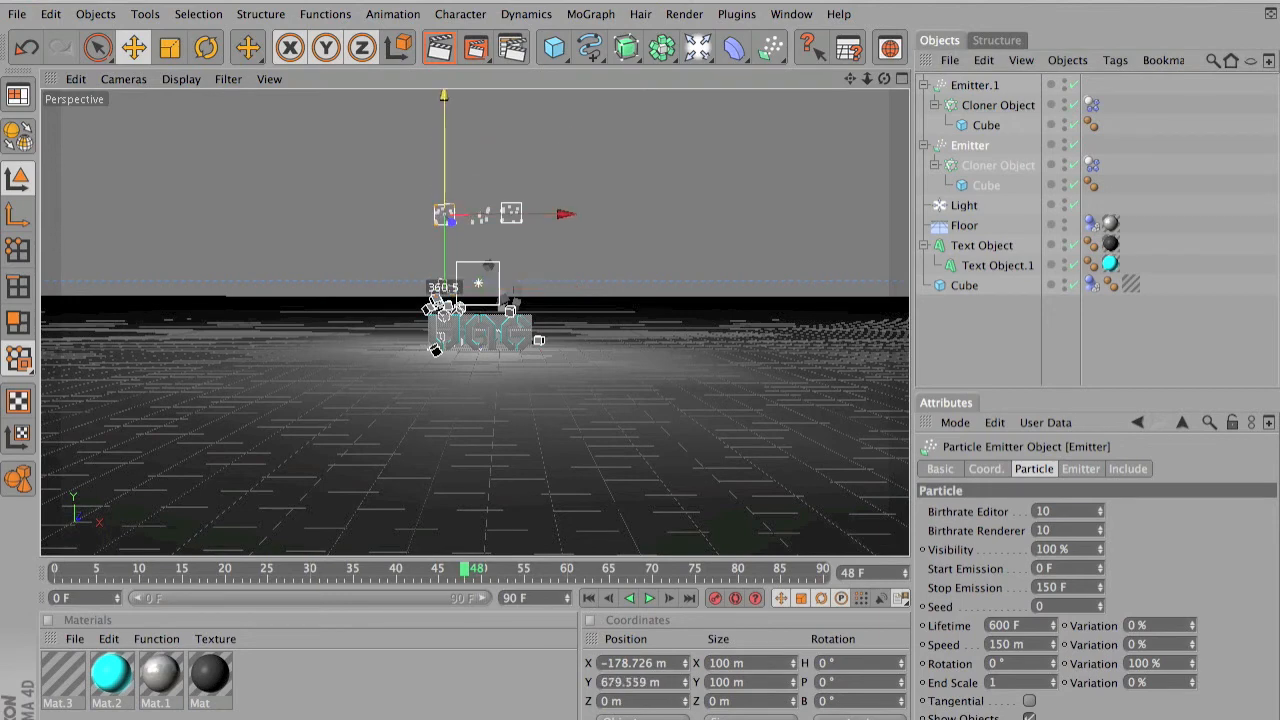
Shift both emitters along Z, the original to about -100 m and the copy to about -113 m
left_click_drag(880, 80, 1024, 60)
left_click_drag(883, 79, 886, 142)
left_click_drag(318, 218, 328, 218)
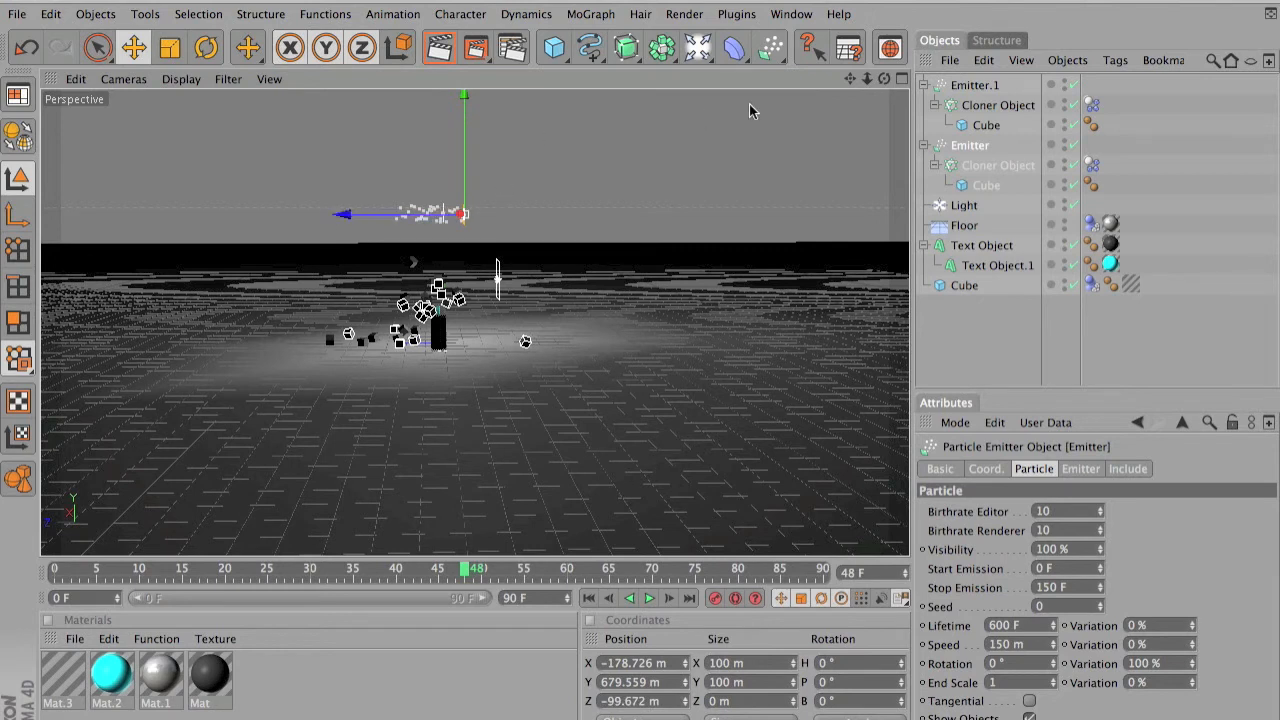
left_click(955, 89)
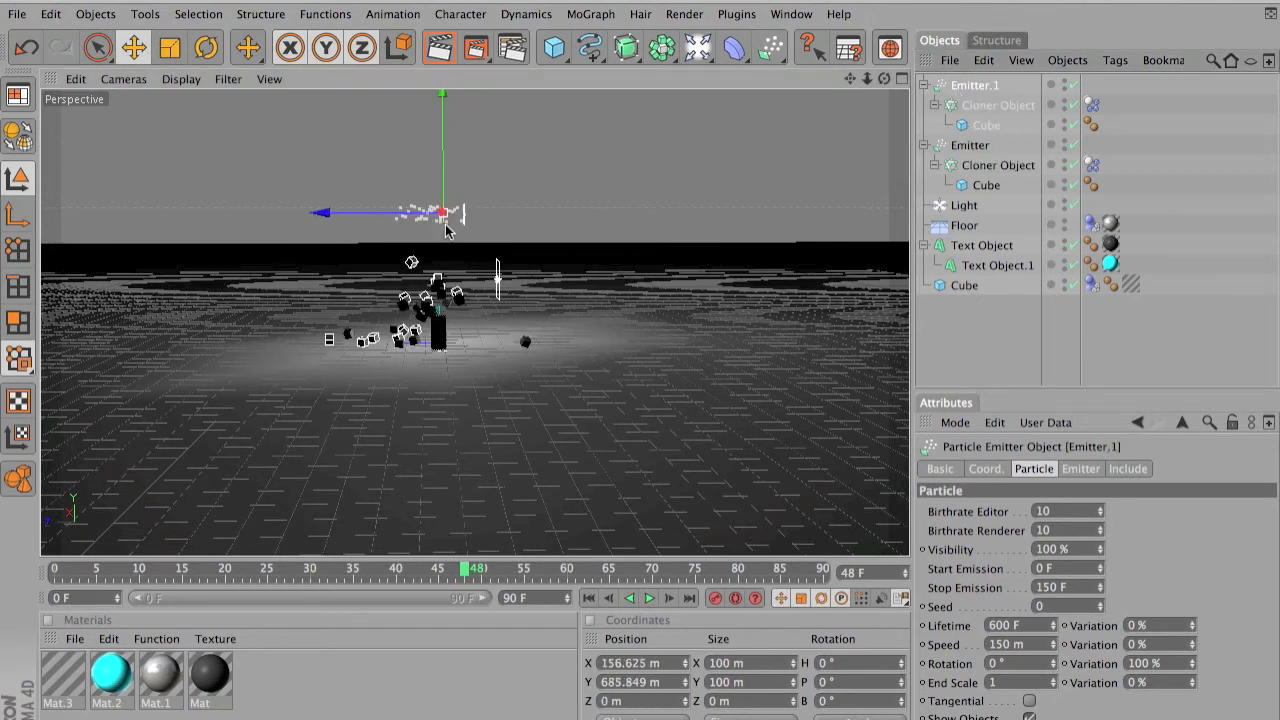
left_click_drag(322, 213, 342, 213)
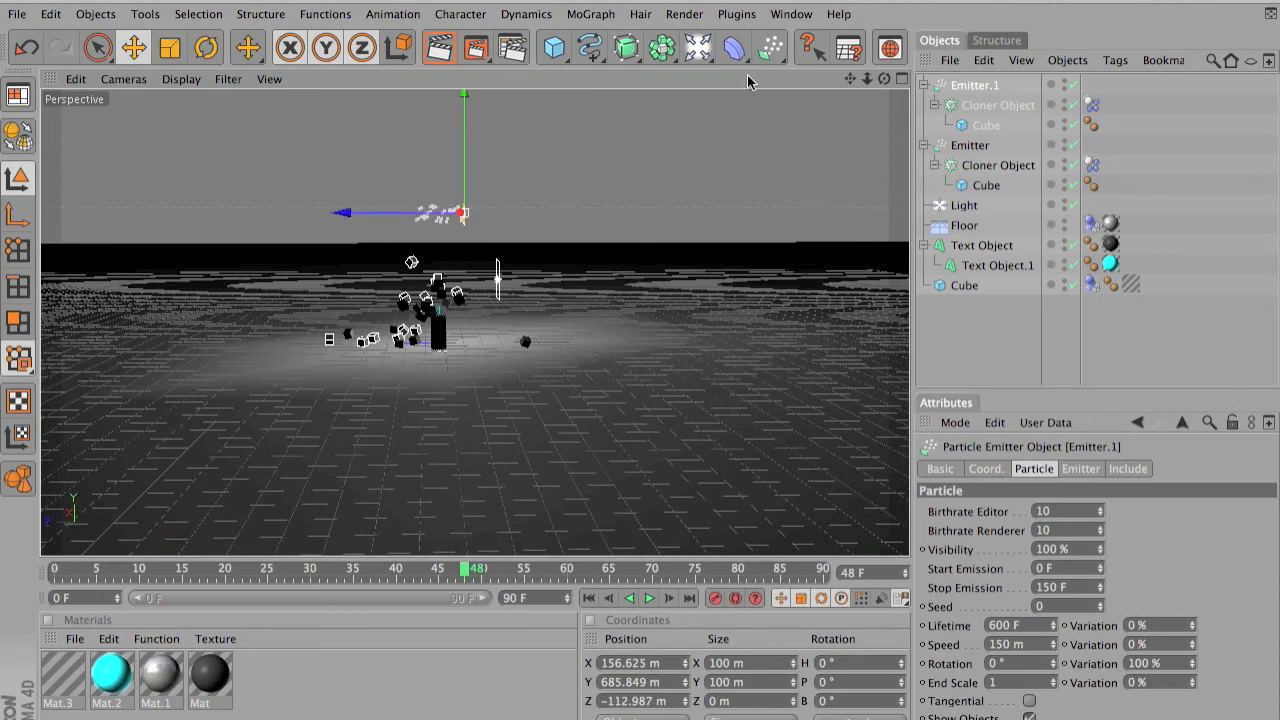
Frame the text from the front and play the simulation from frame 0 to frame 88
left_click_drag(884, 78, 844, 84)
left_click_drag(600, 286, 632, 296, "alt")
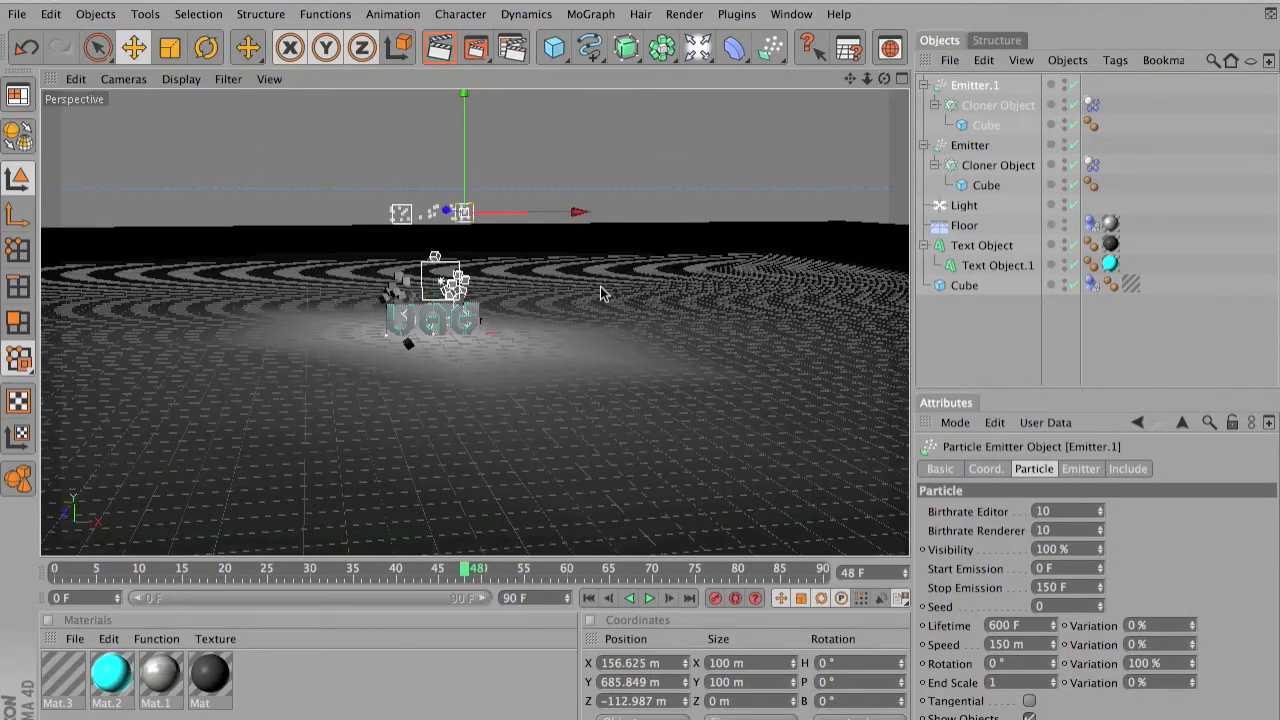
scroll(600, 286, "up", 10)
scroll(600, 288, "down", 5)
left_click_drag(848, 78, 848, 78)
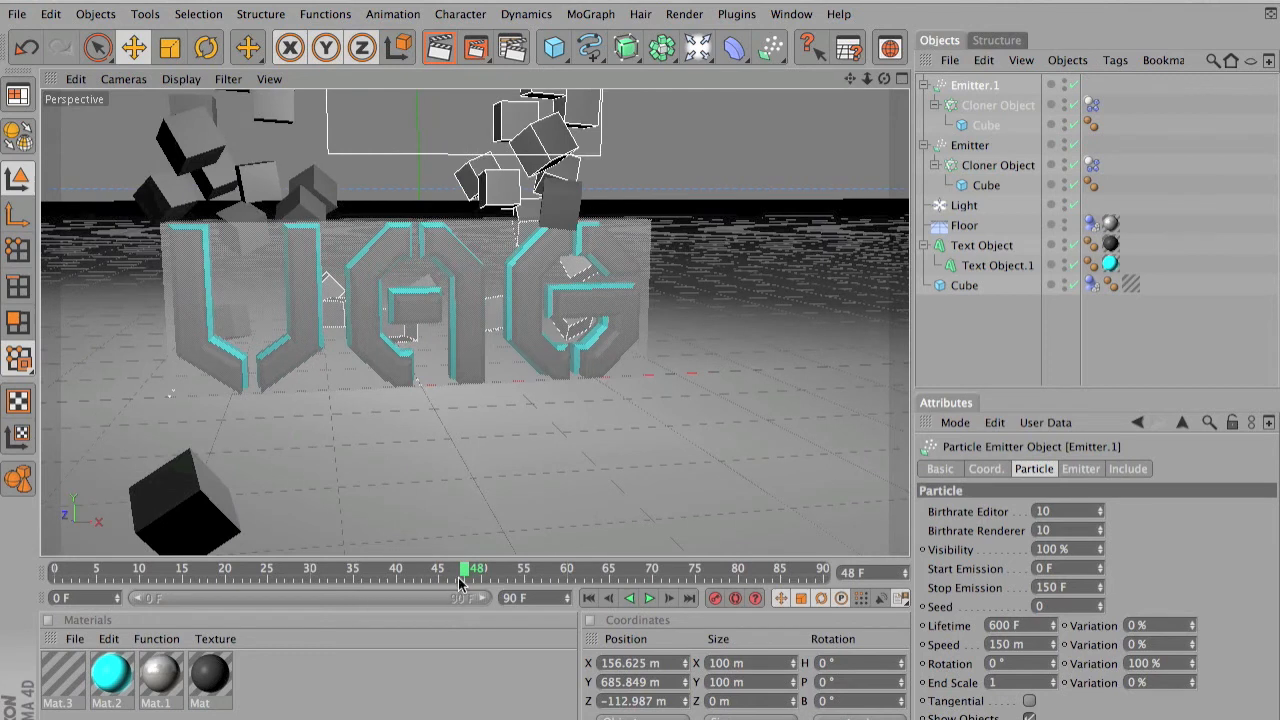
left_click_drag(470, 570, 3, 563)
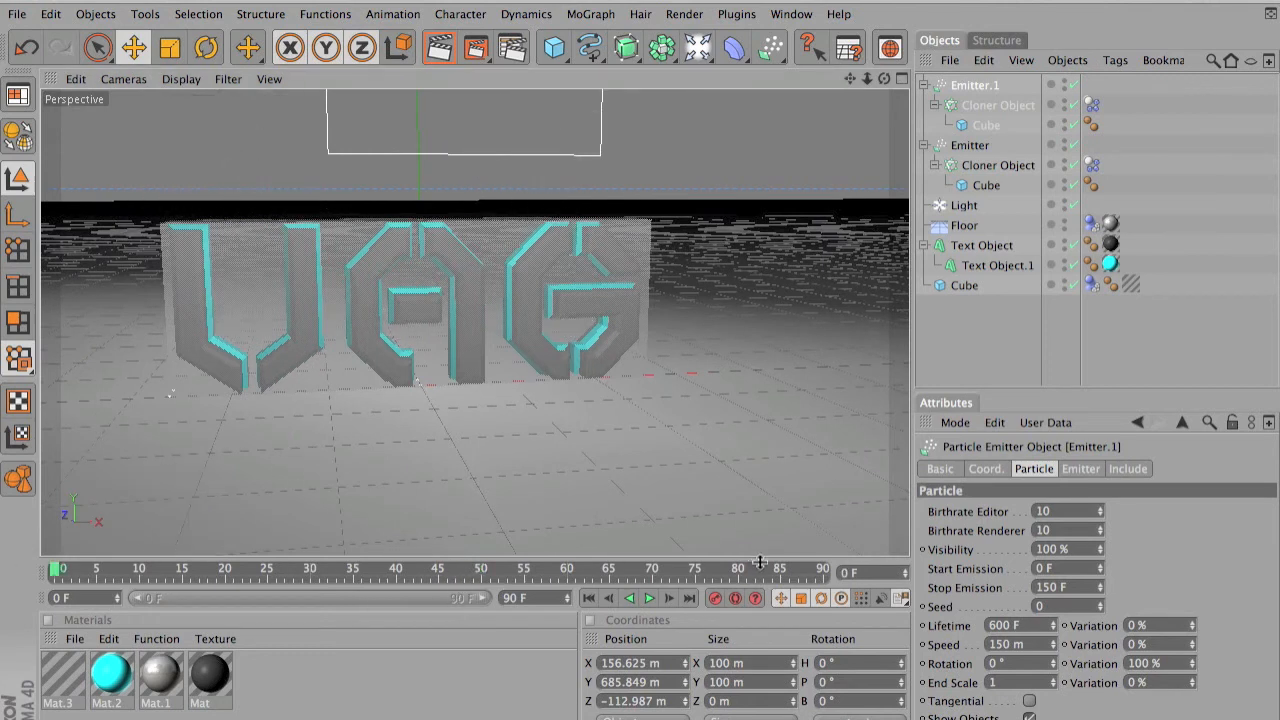
left_click(648, 598)
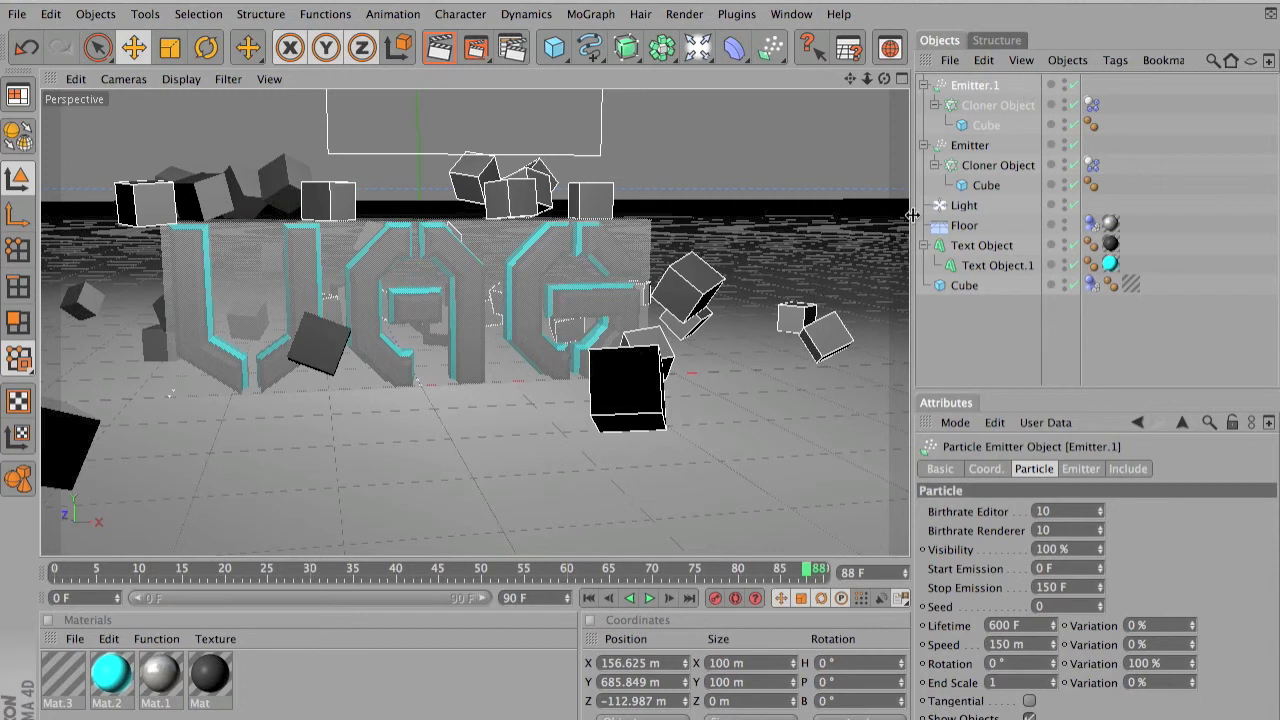
Apply the glowing cyan material Mat.2 to the original Emitter's Cloner Object
left_click(998, 350)
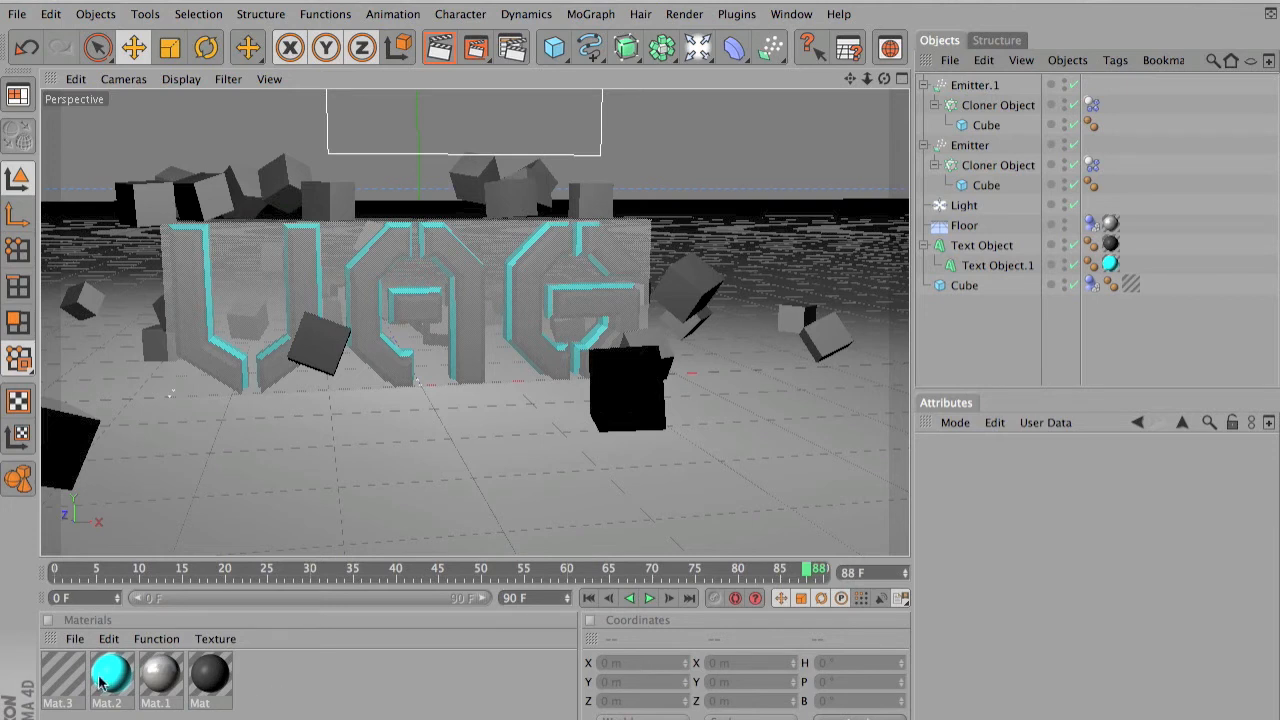
left_click_drag(105, 680, 1010, 152)
mouse_move(1009, 154)
left_mouse_down()
mouse_move(1012, 184)
mouse_move(1003, 169)
left_mouse_up()
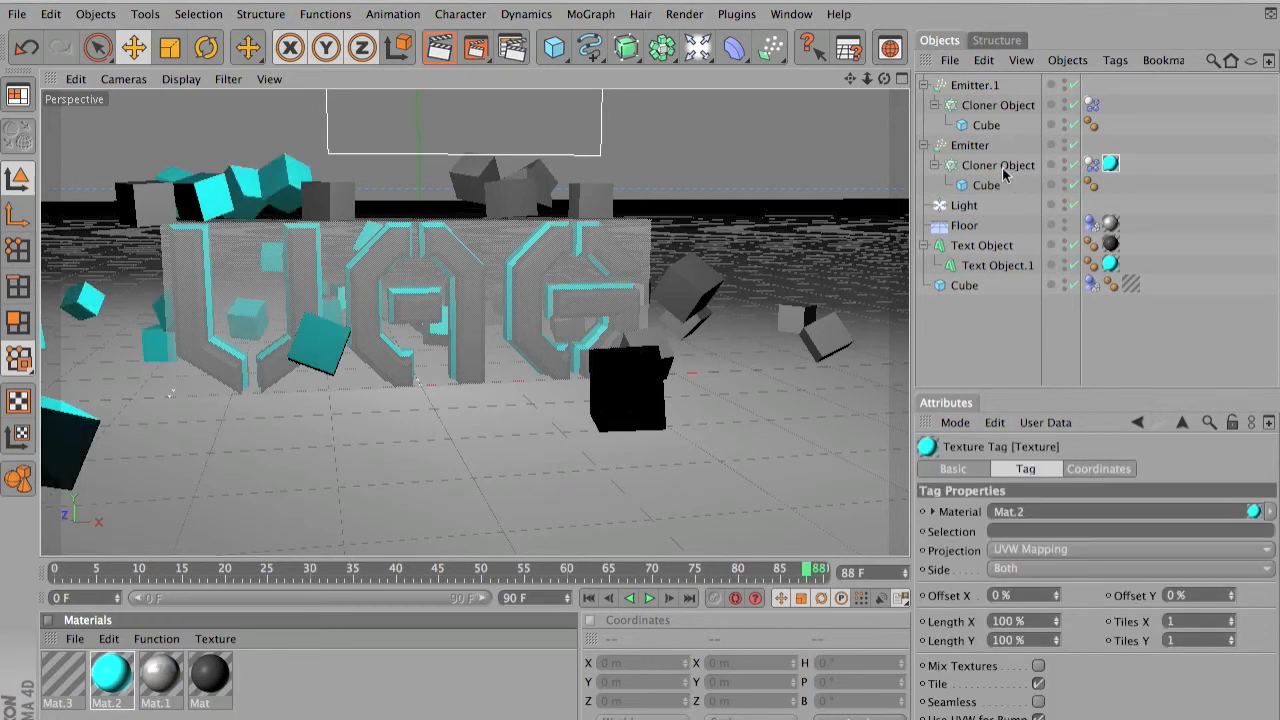
Create a new material and enable its Reflection channel
left_click(296, 688)
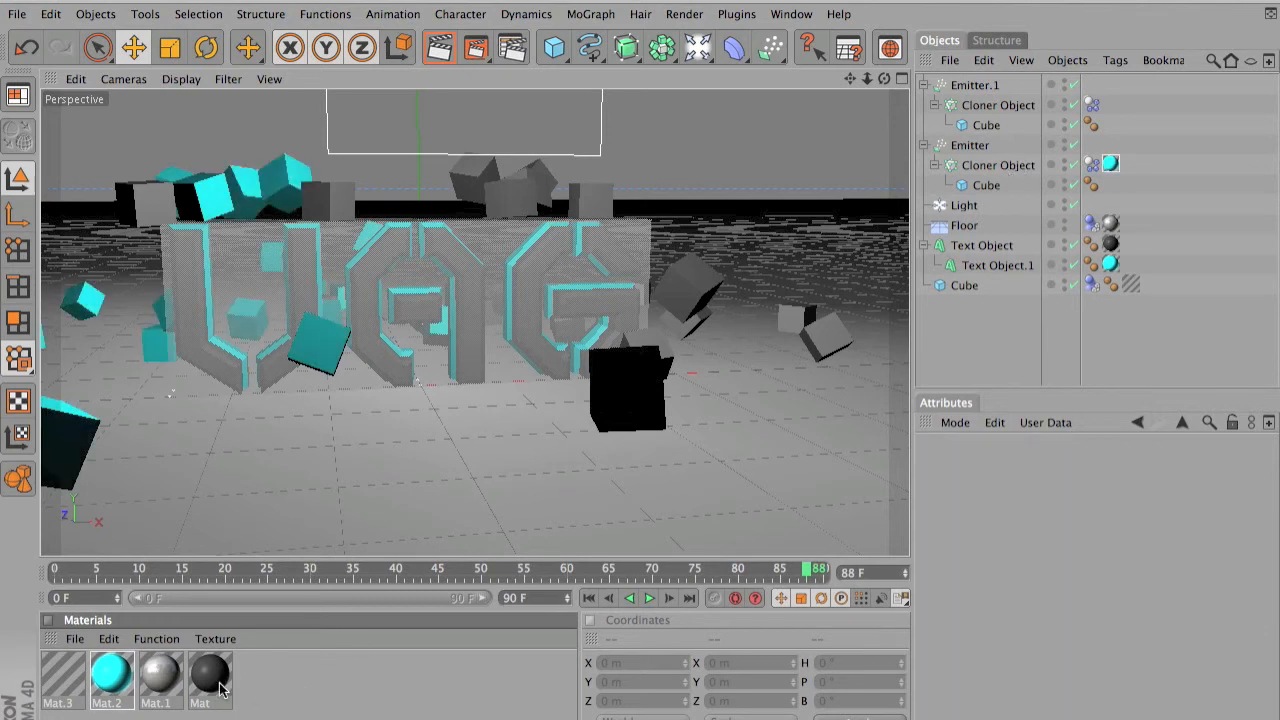
double_click(265, 694)
double_click(57, 684)
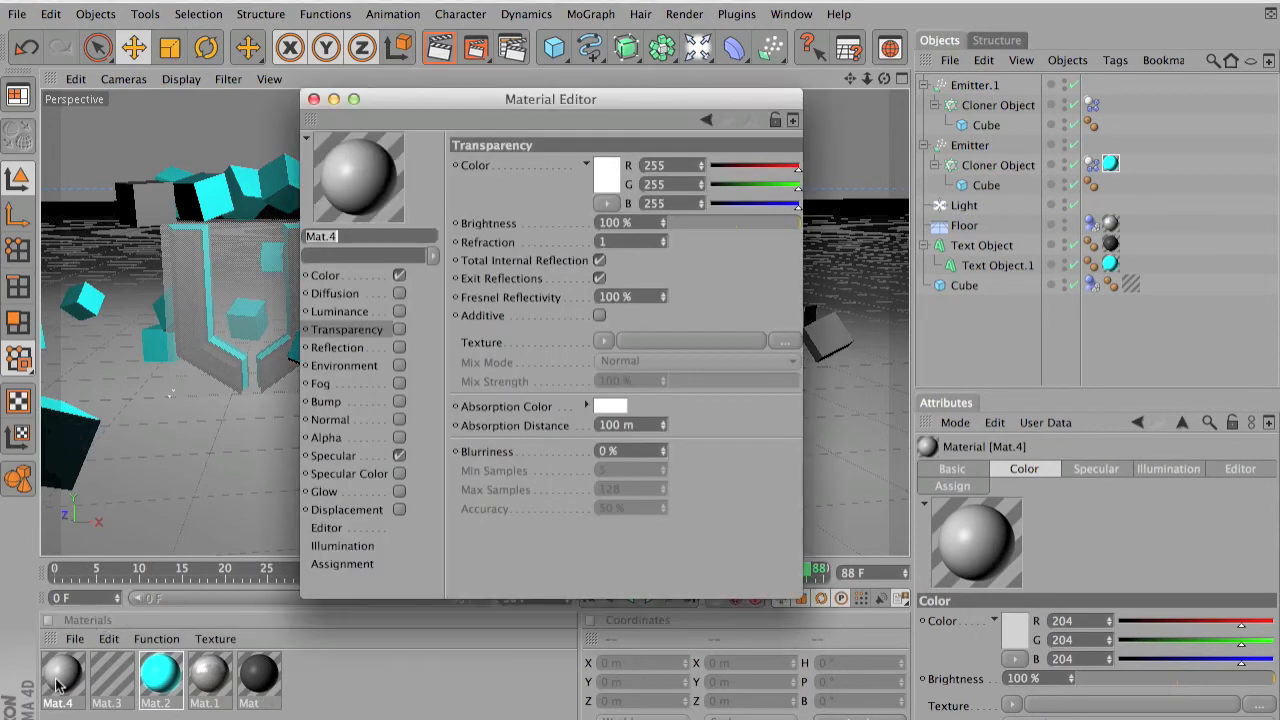
left_click(48, 680)
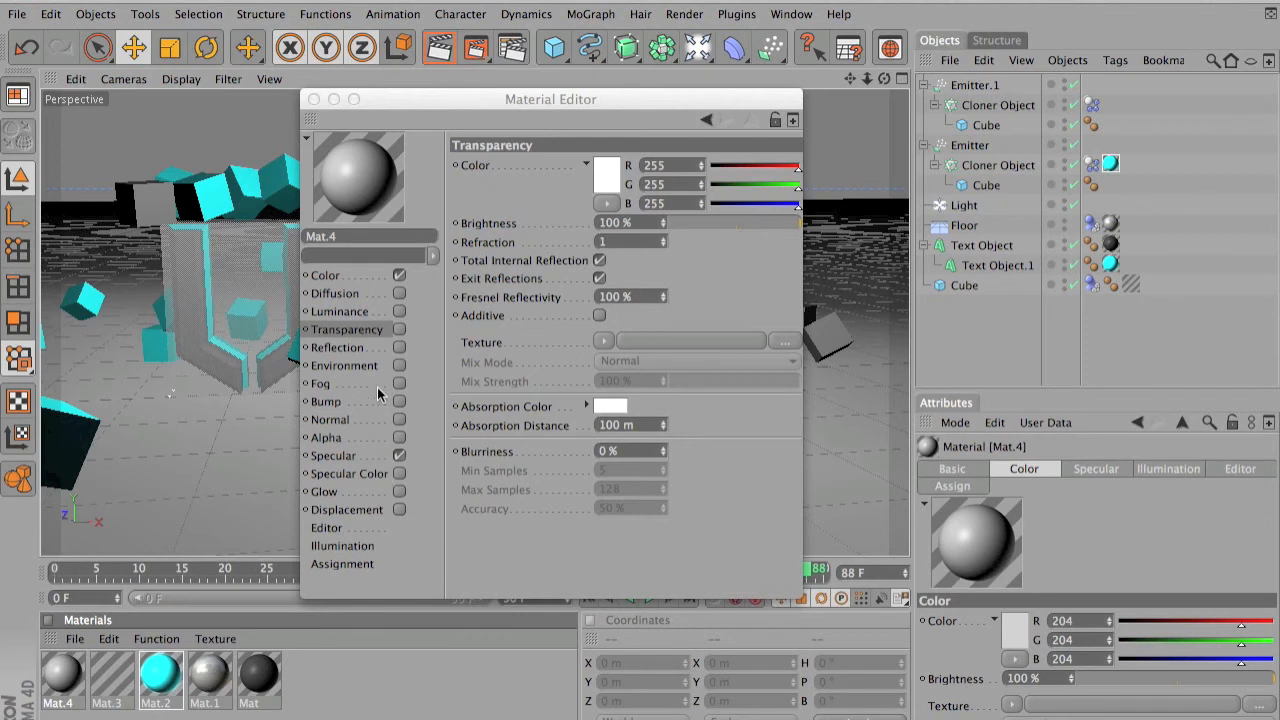
left_click(340, 348)
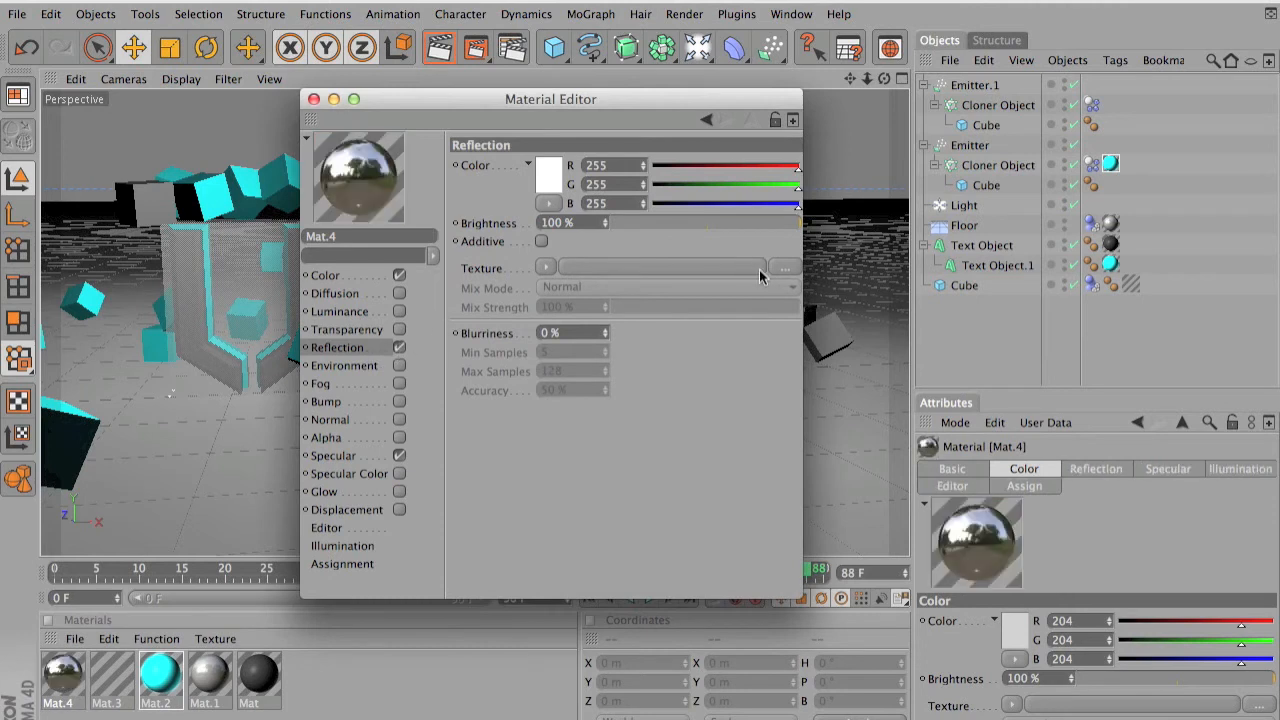
Set the new material's reflection color to grey (R 120, G 119, B 120) and its reflection brightness to 51%
left_click_drag(785, 195, 801, 187)
left_click_drag(789, 192, 721, 187)
left_click(723, 170)
left_click(722, 204)
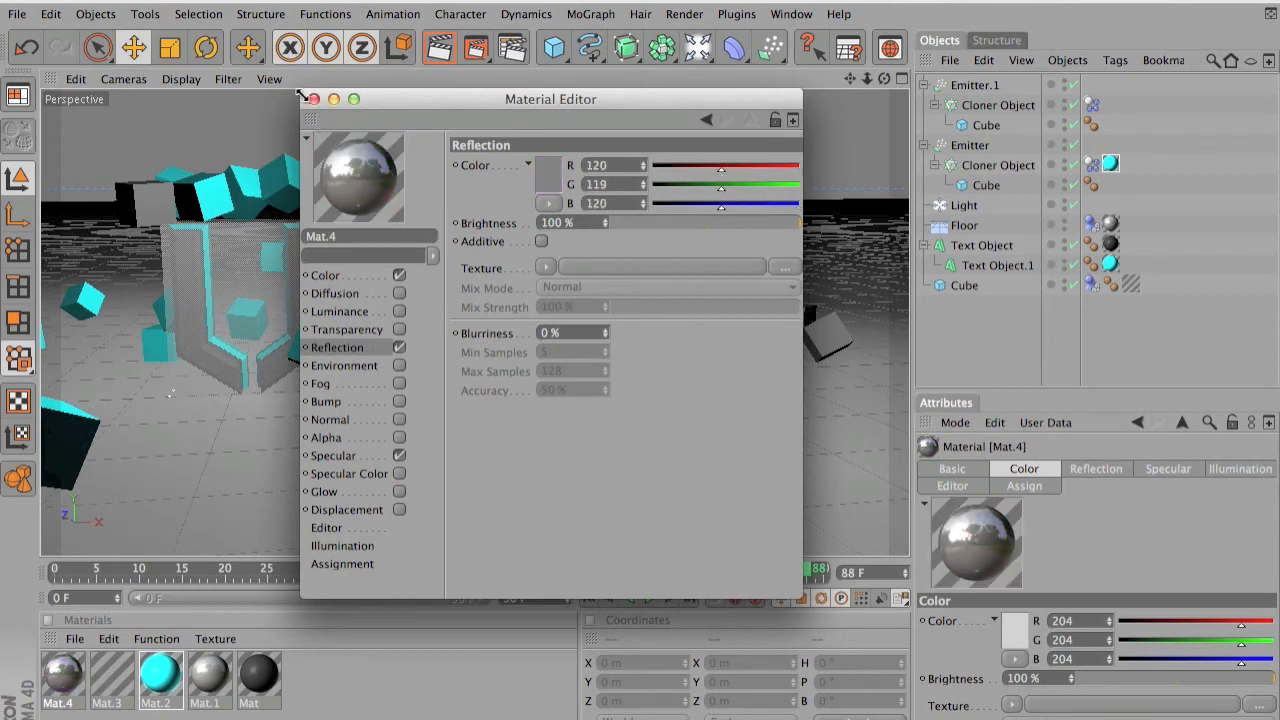
left_click(787, 224)
left_click_drag(785, 223, 710, 225)
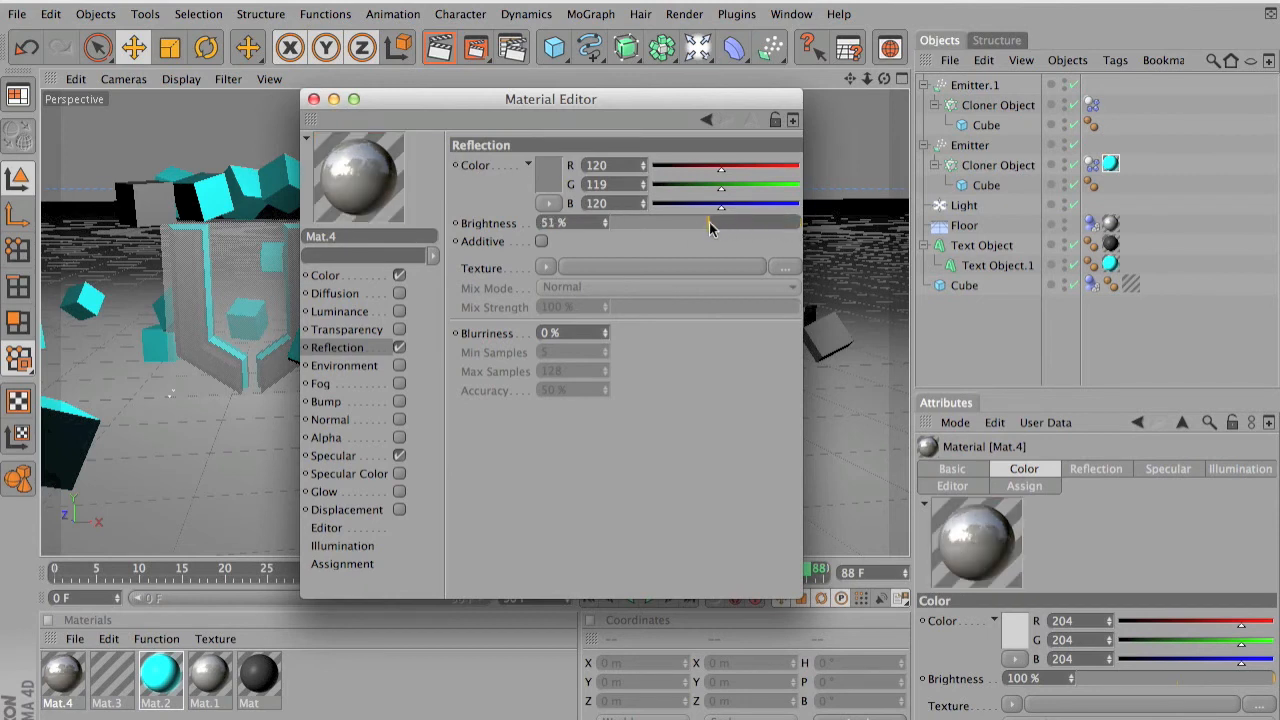
Apply the new grey reflective material to Emitter.1's Cloner Object and render the view to check the cubes
left_click(313, 99)
left_click_drag(75, 683, 1020, 105)
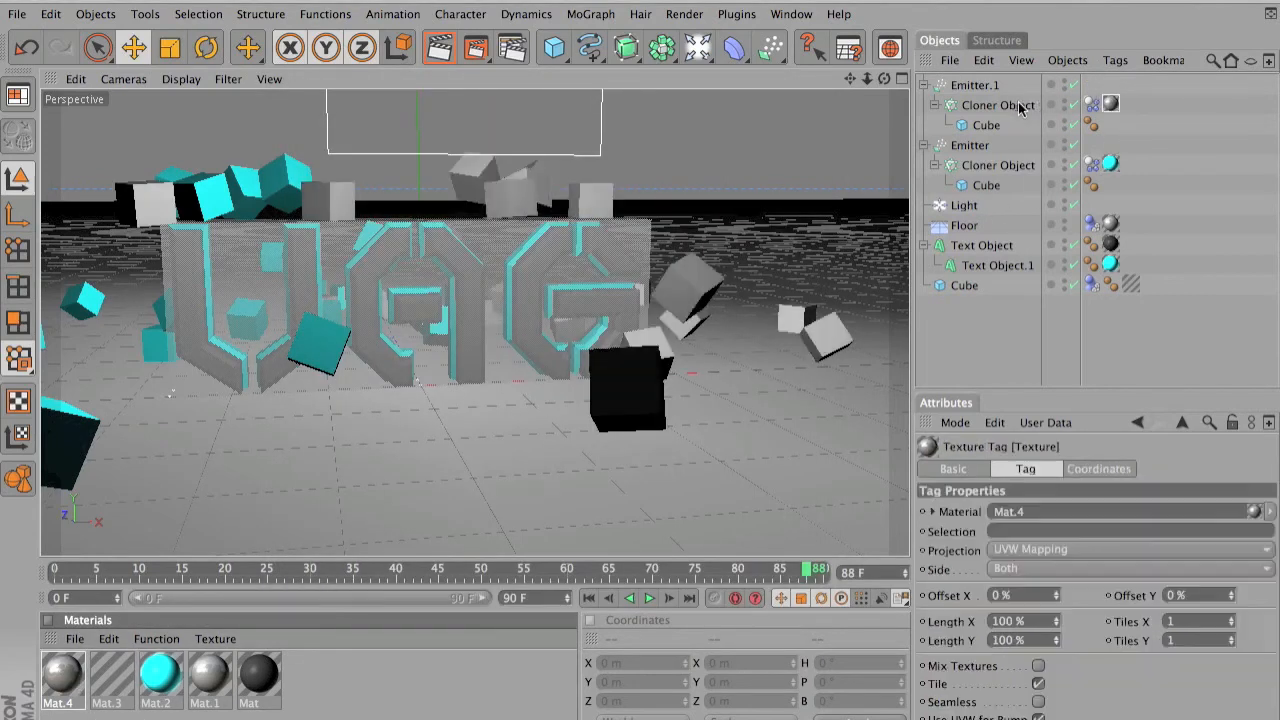
left_click(444, 52)
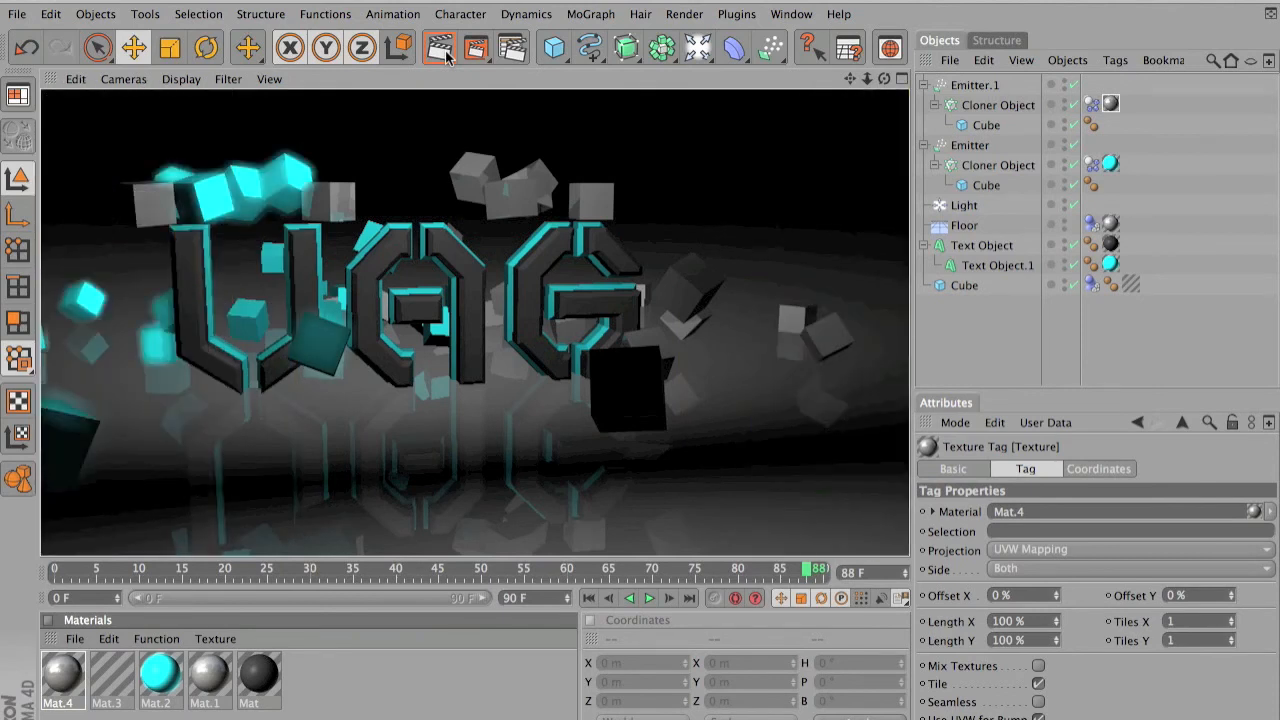
left_click(292, 389)
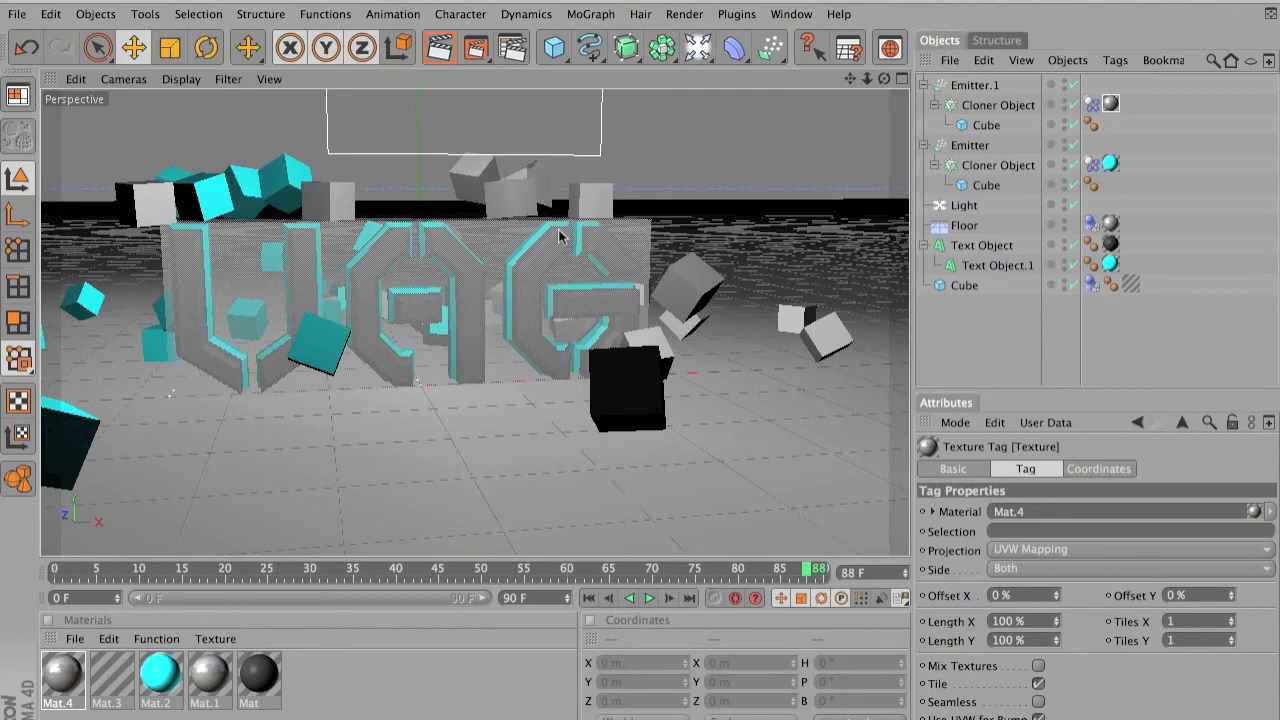
Bring the emitters together along X, placing Emitter.1 at about 63 m and Emitter at about 64 m
scroll(560, 236, "down", 10)
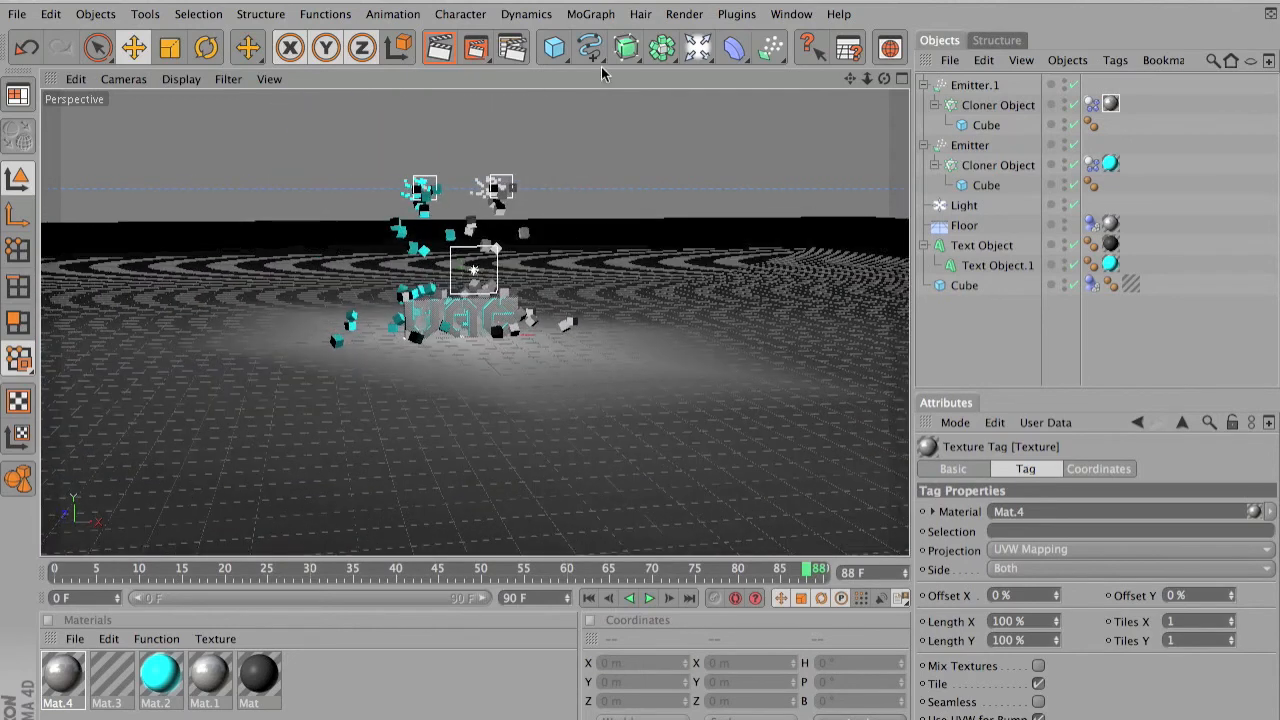
mouse_move(884, 78)
left_mouse_down()
mouse_move(900, 80)
mouse_move(887, 88)
left_mouse_up()
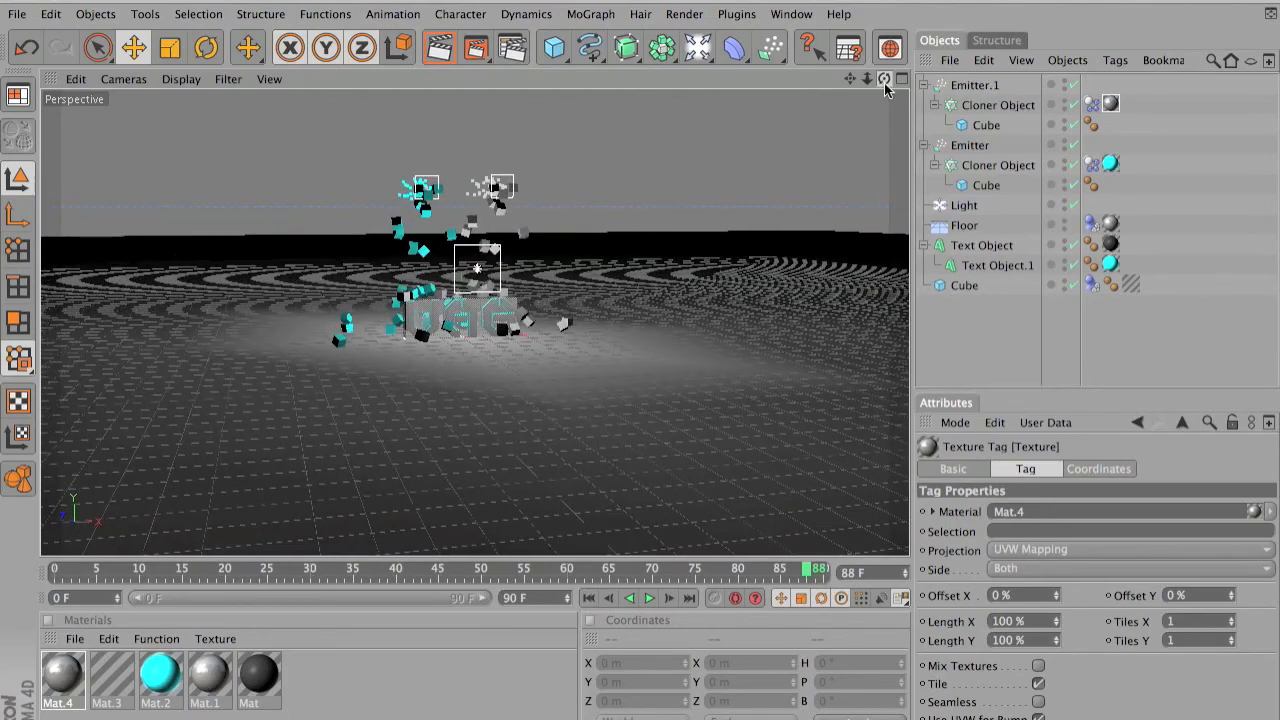
left_click(994, 89)
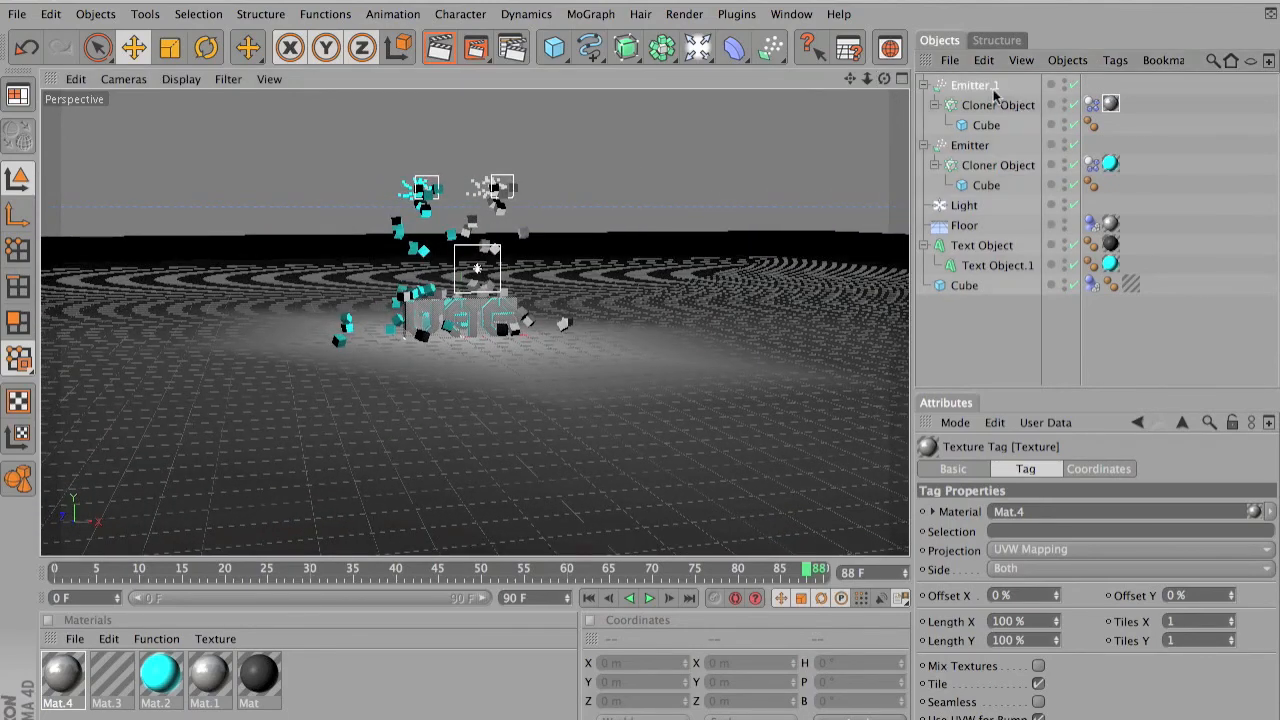
left_click_drag(612, 183, 592, 186)
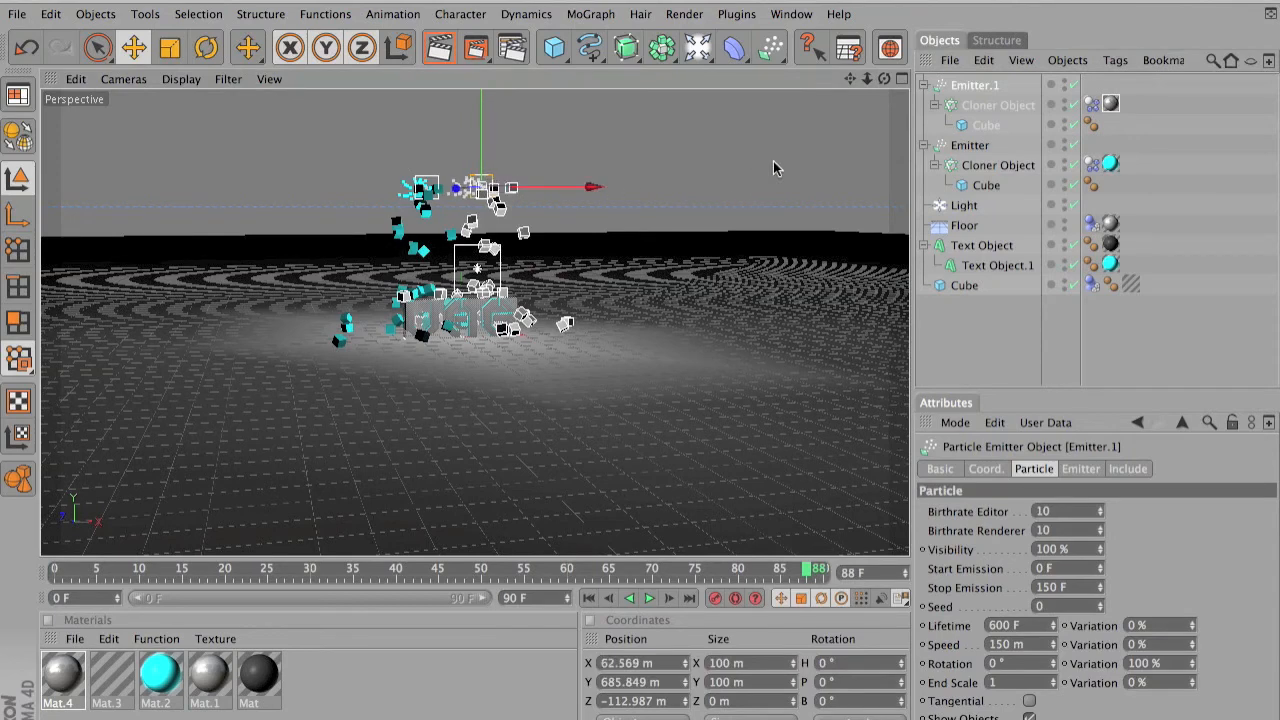
left_click(970, 146)
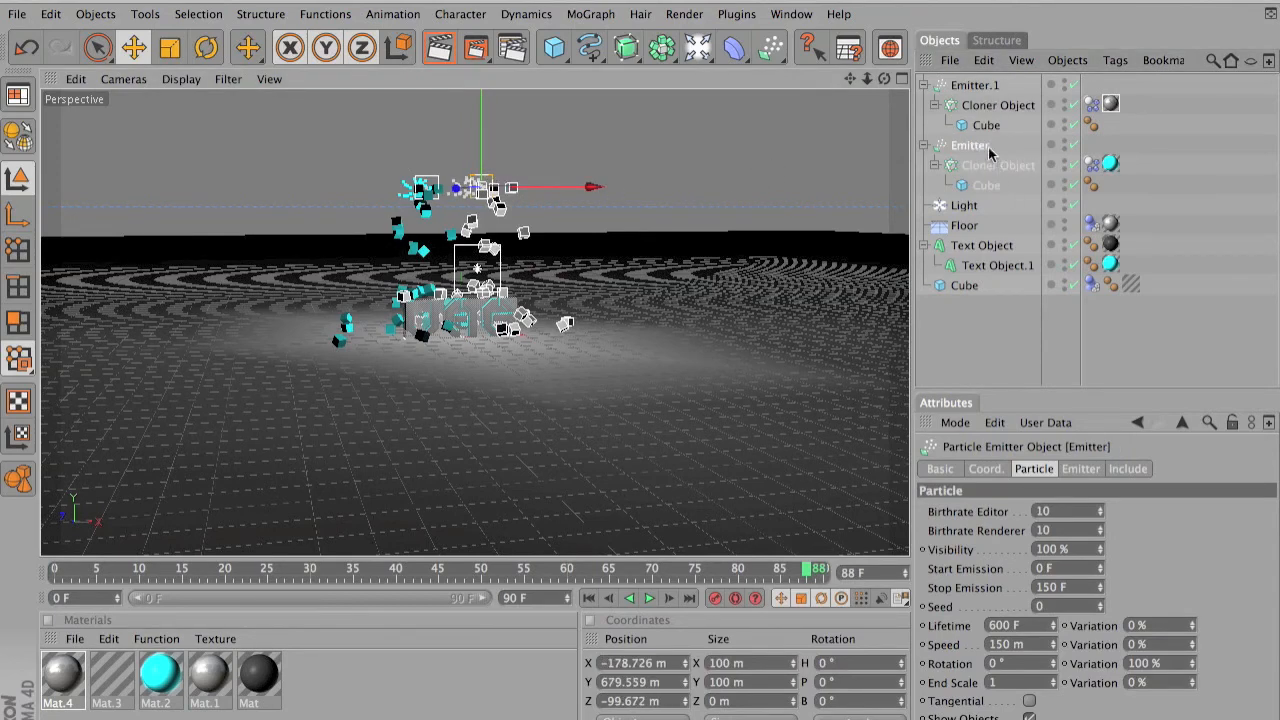
left_click_drag(540, 187, 594, 187)
Separate the emitters along Z, placing Emitter at about -164 m and Emitter.1 at about -1 m
left_click(888, 52)
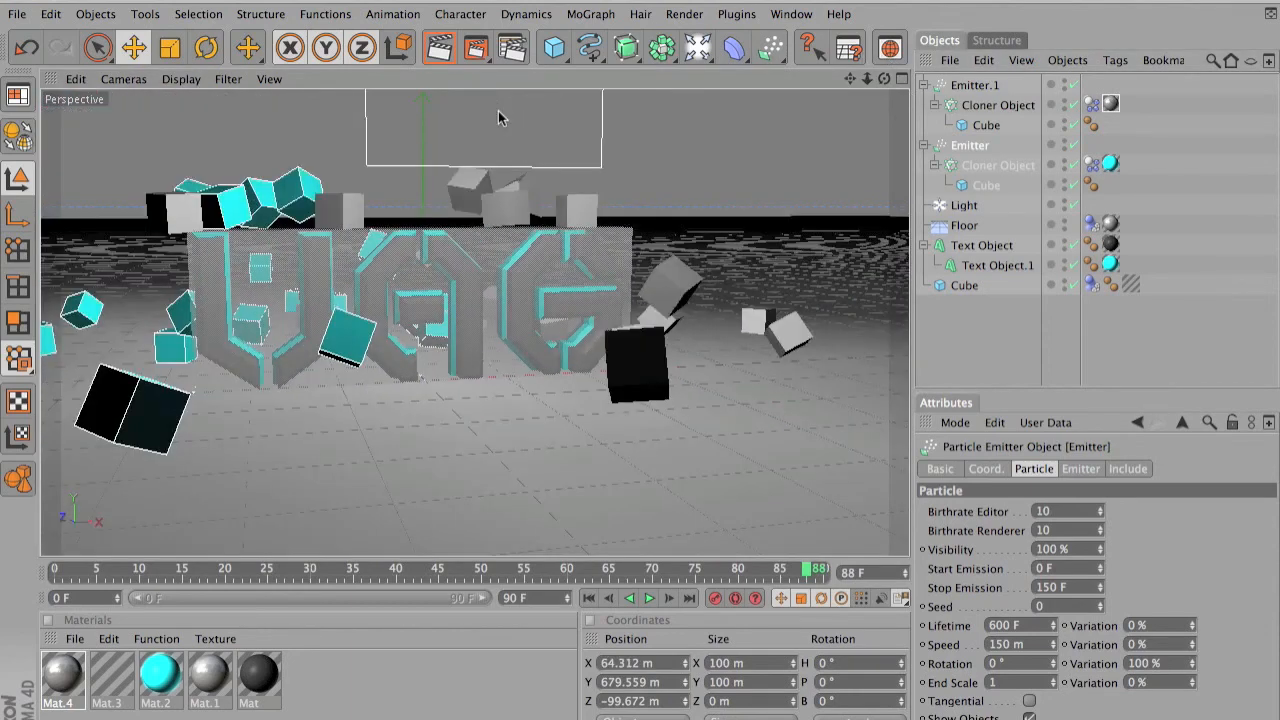
scroll(500, 118, "down", 5)
left_click_drag(850, 79, 556, 349)
left_click_drag(474, 404, 439, 401)
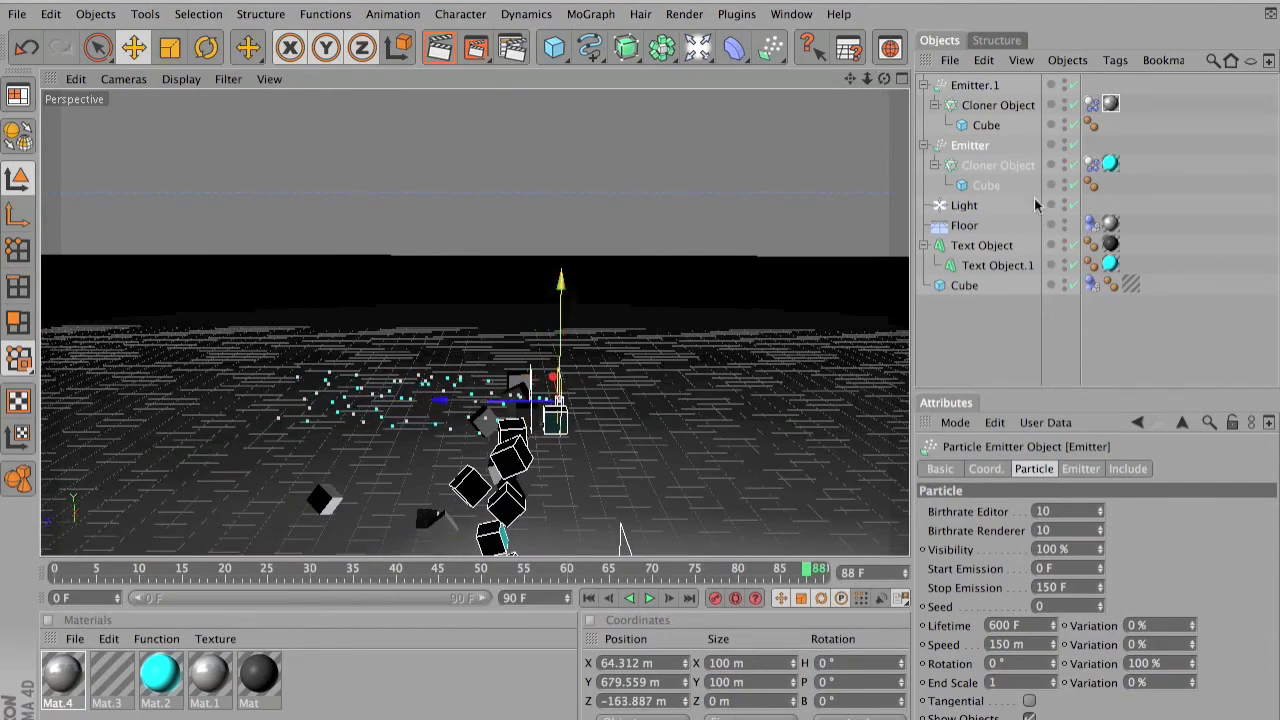
left_click(972, 90)
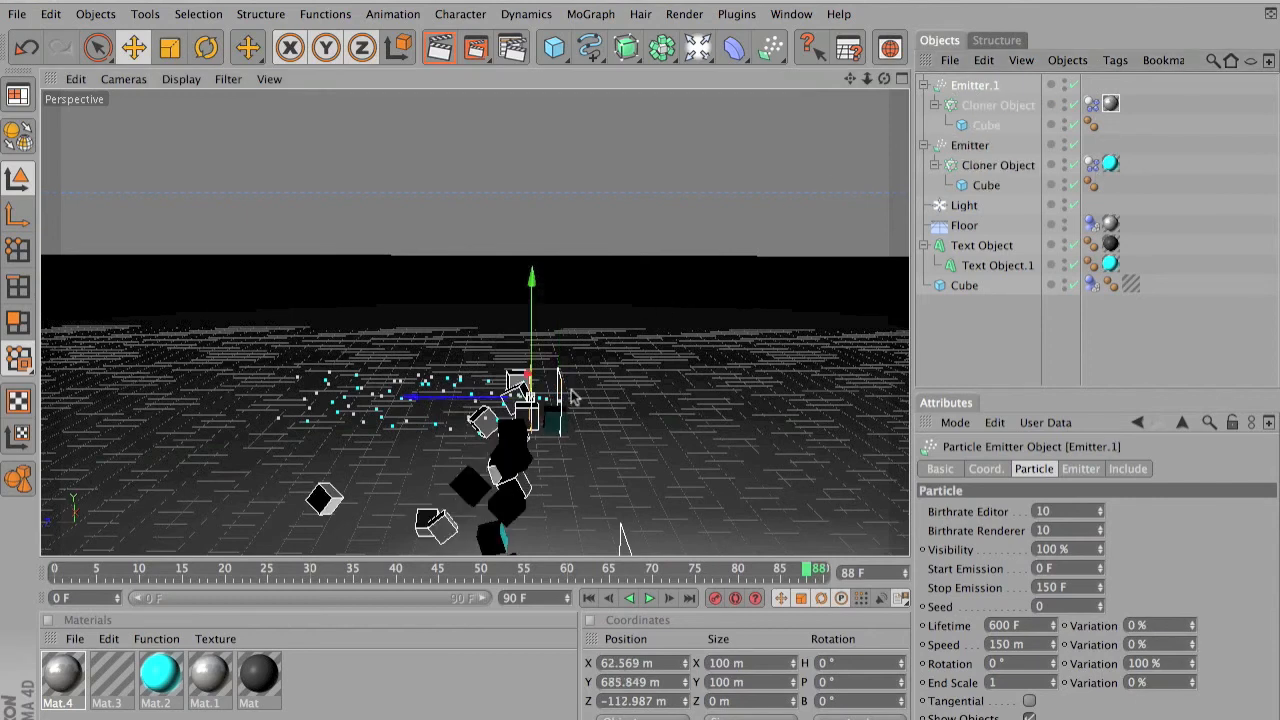
left_click_drag(415, 398, 351, 398)
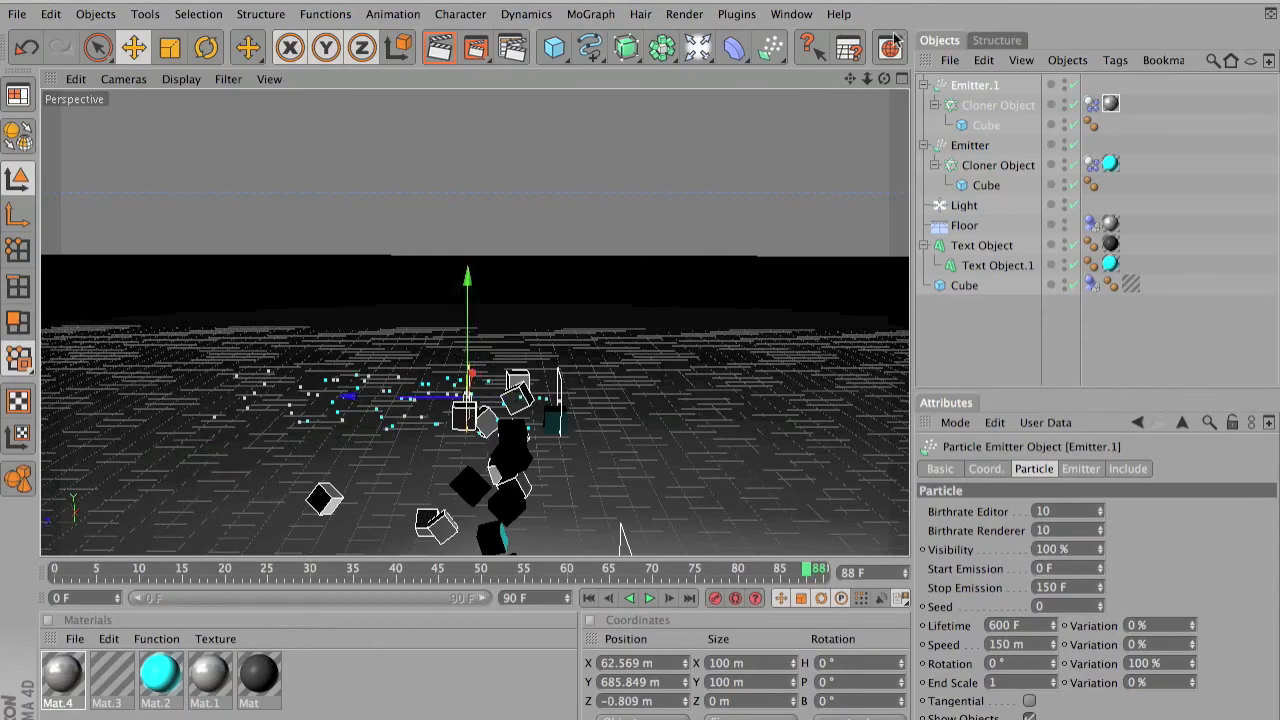
Rewind to frame 0 and play the simulation to frame 53 to check the repositioned emitters
left_click_drag(885, 79, 853, 170)
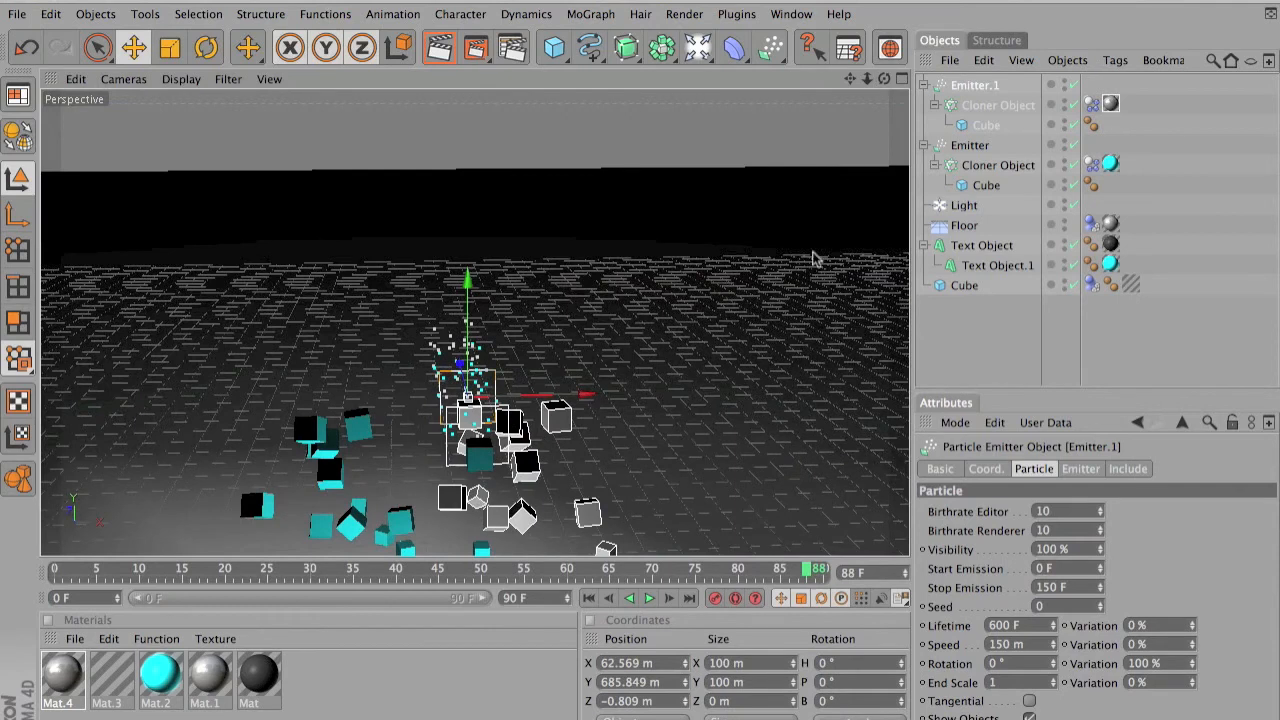
left_click_drag(678, 580, 8, 572)
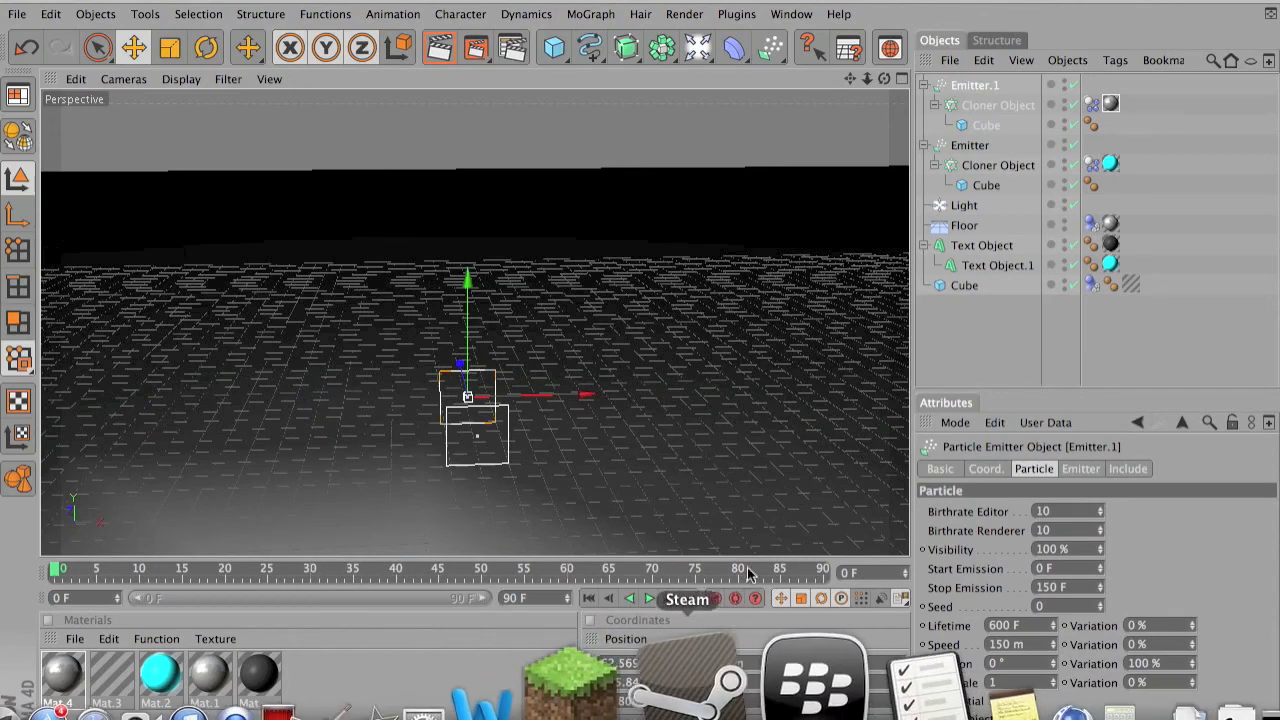
left_click(648, 598)
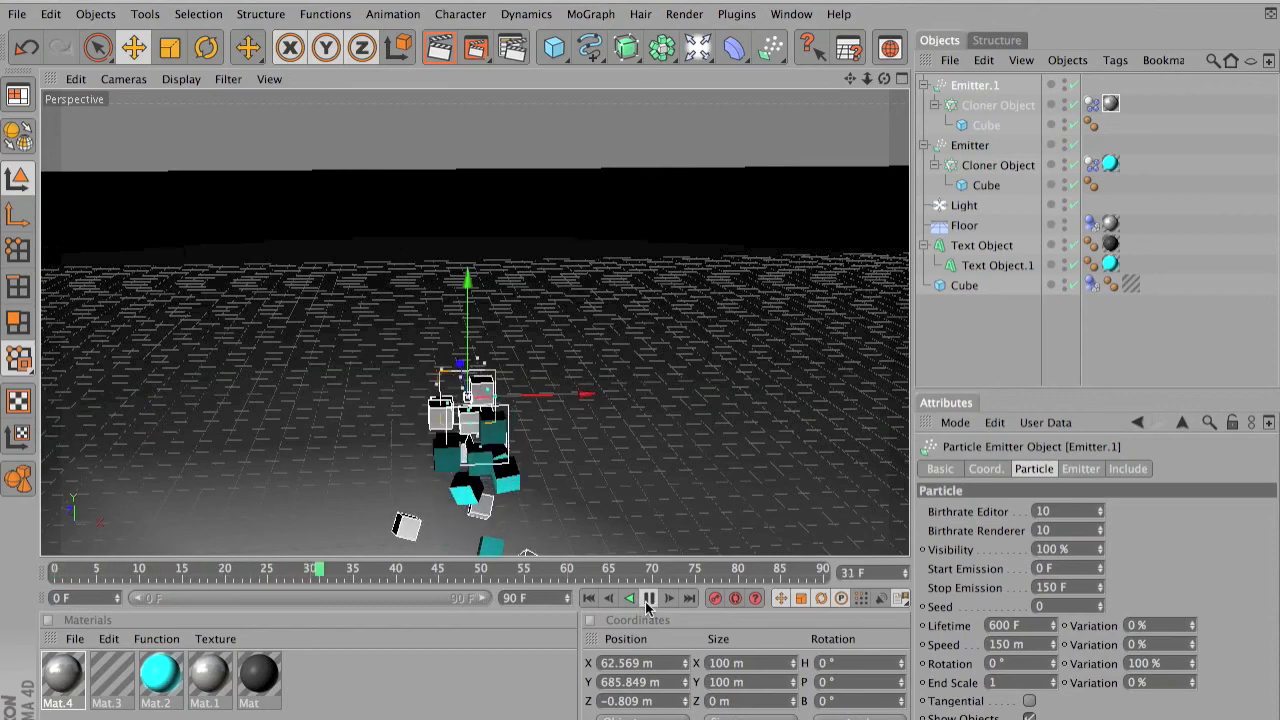
left_click(648, 598)
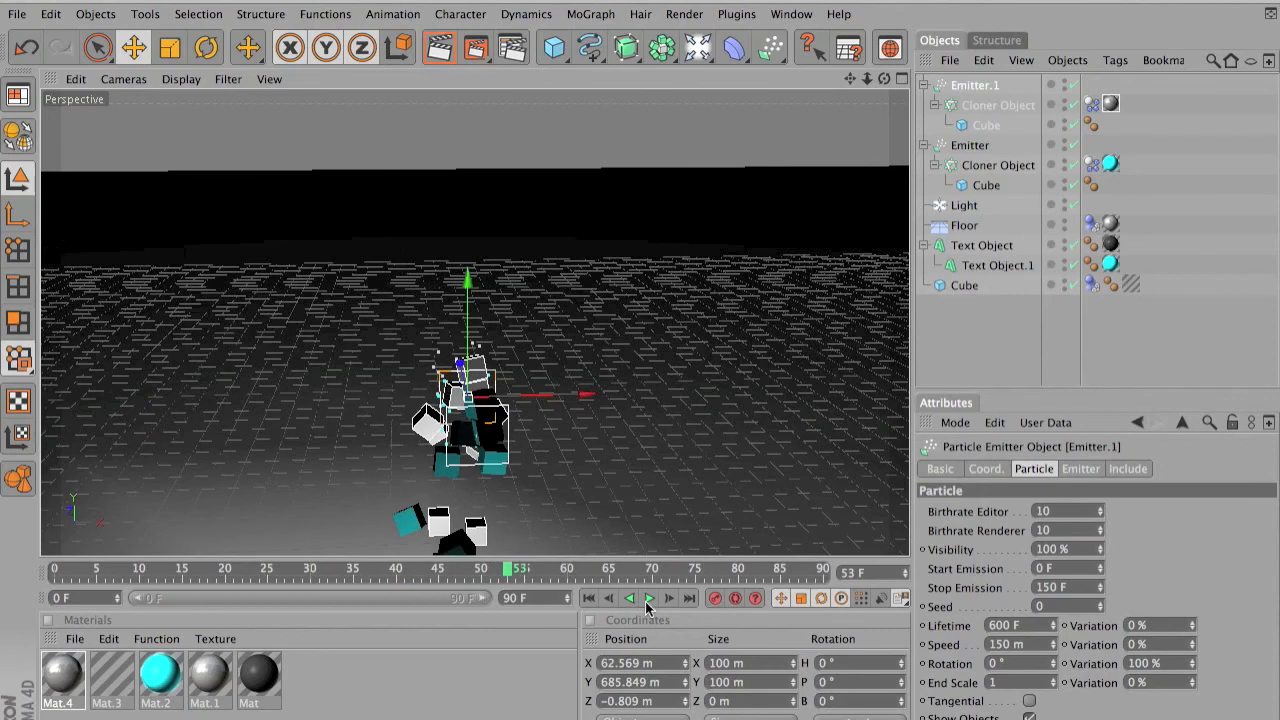
Render the view at frame 53, and reframe the perspective view closely on the front of the VAG text
left_click(449, 50)
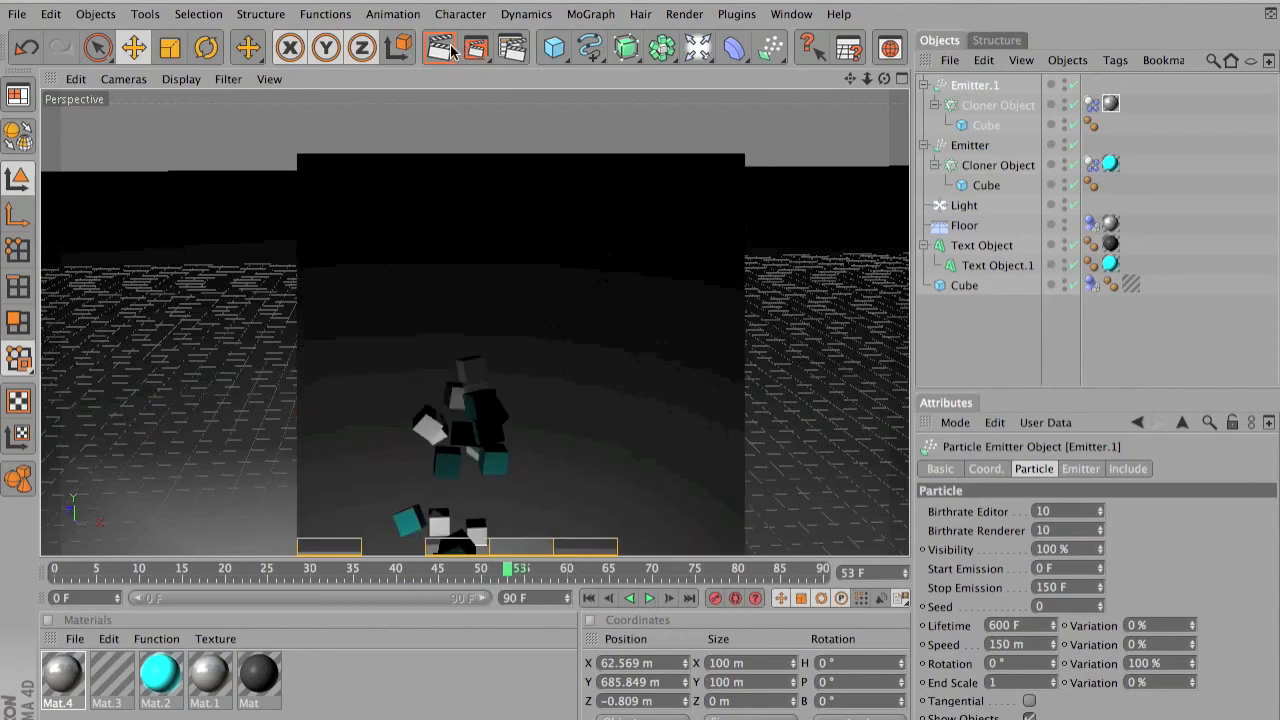
left_click(619, 228)
scroll(534, 232, "down", 10)
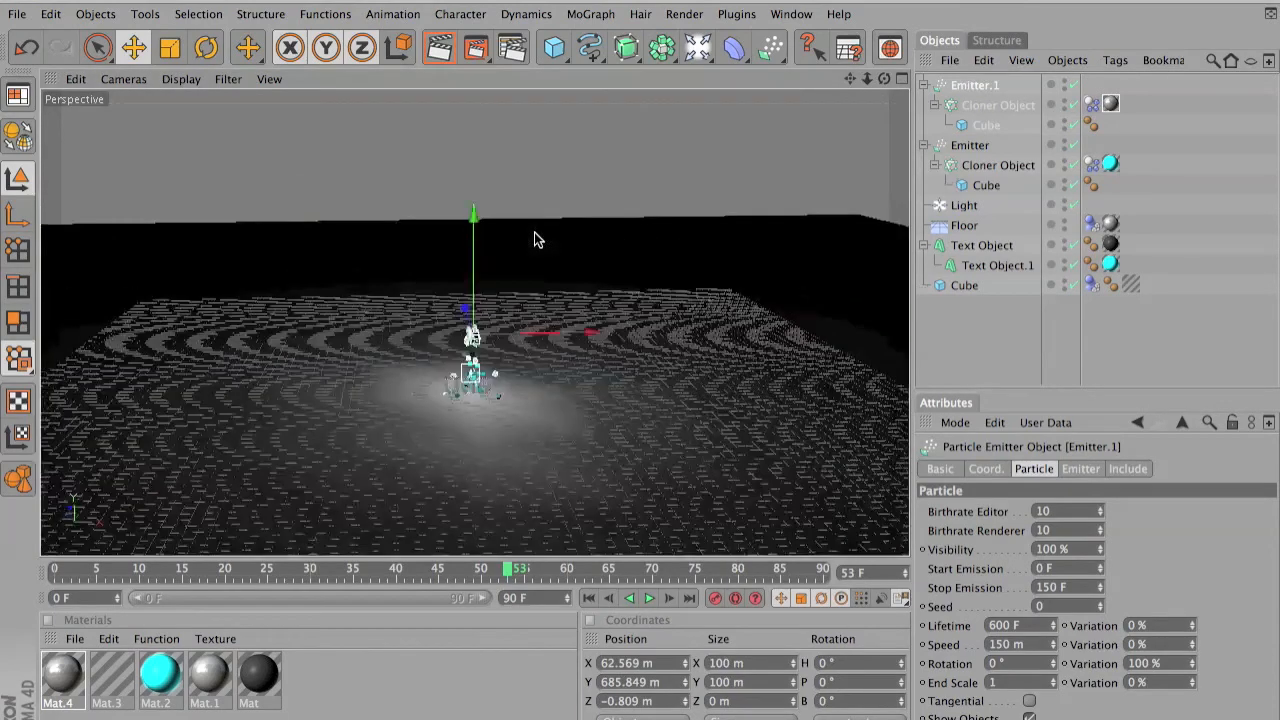
scroll(534, 232, "up", 4)
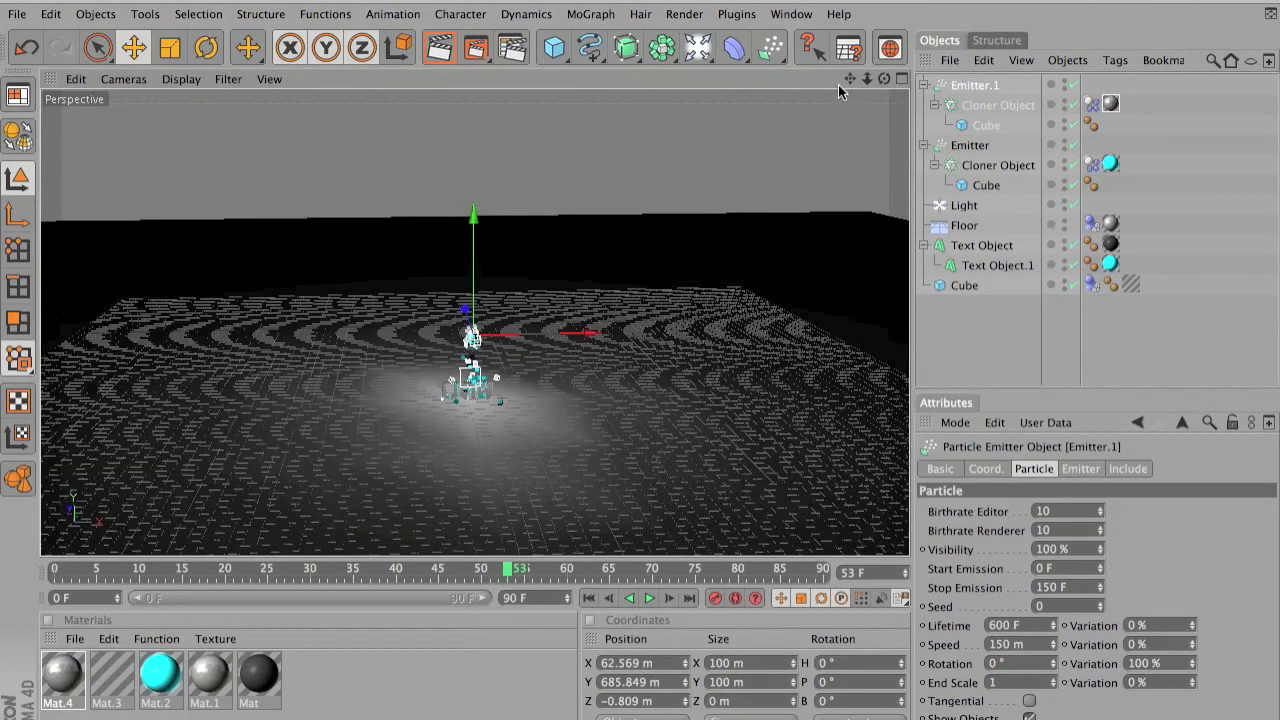
left_click_drag(850, 78, 850, 20)
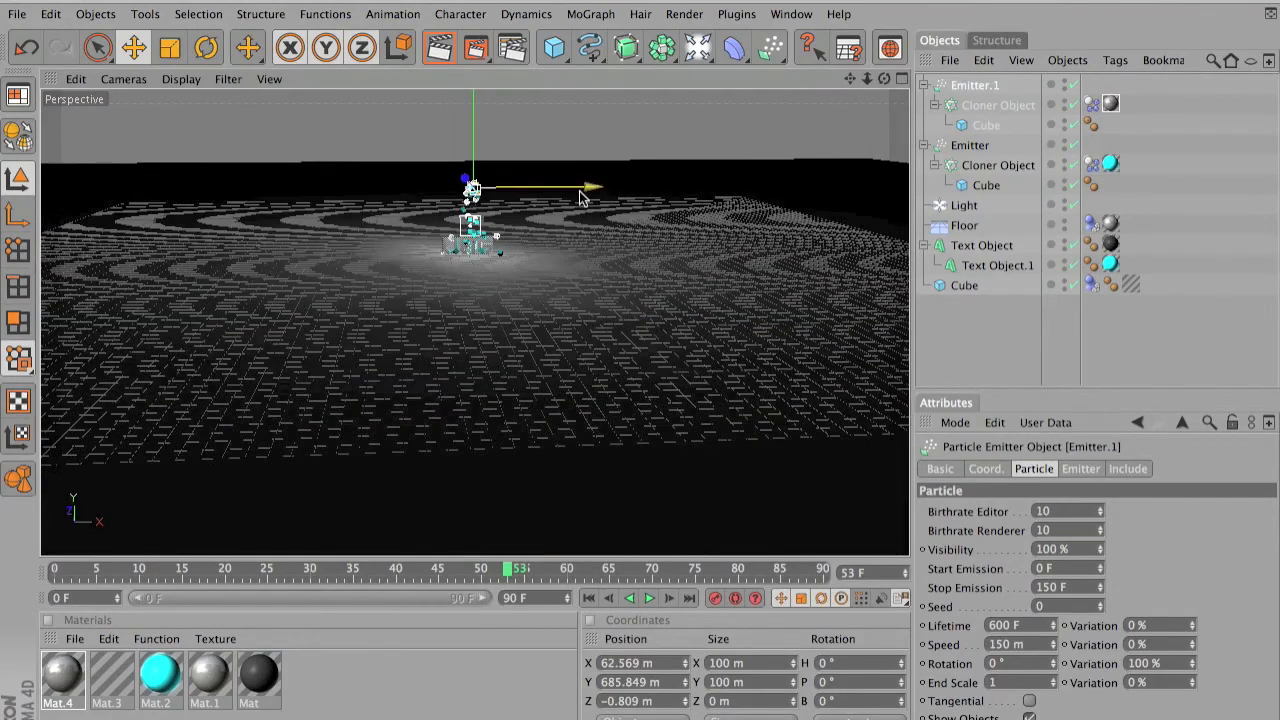
scroll(579, 191, "up", 5)
scroll(579, 198, "down", 3)
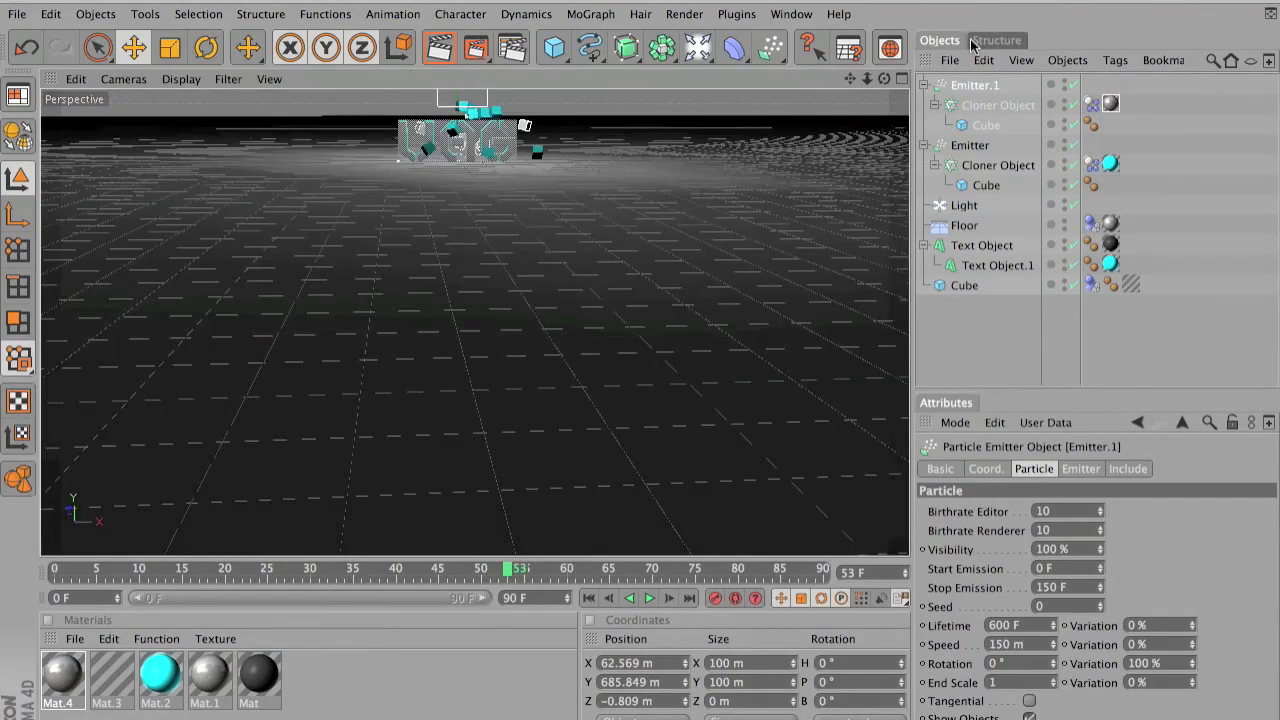
left_click_drag(887, 80, 850, 84)
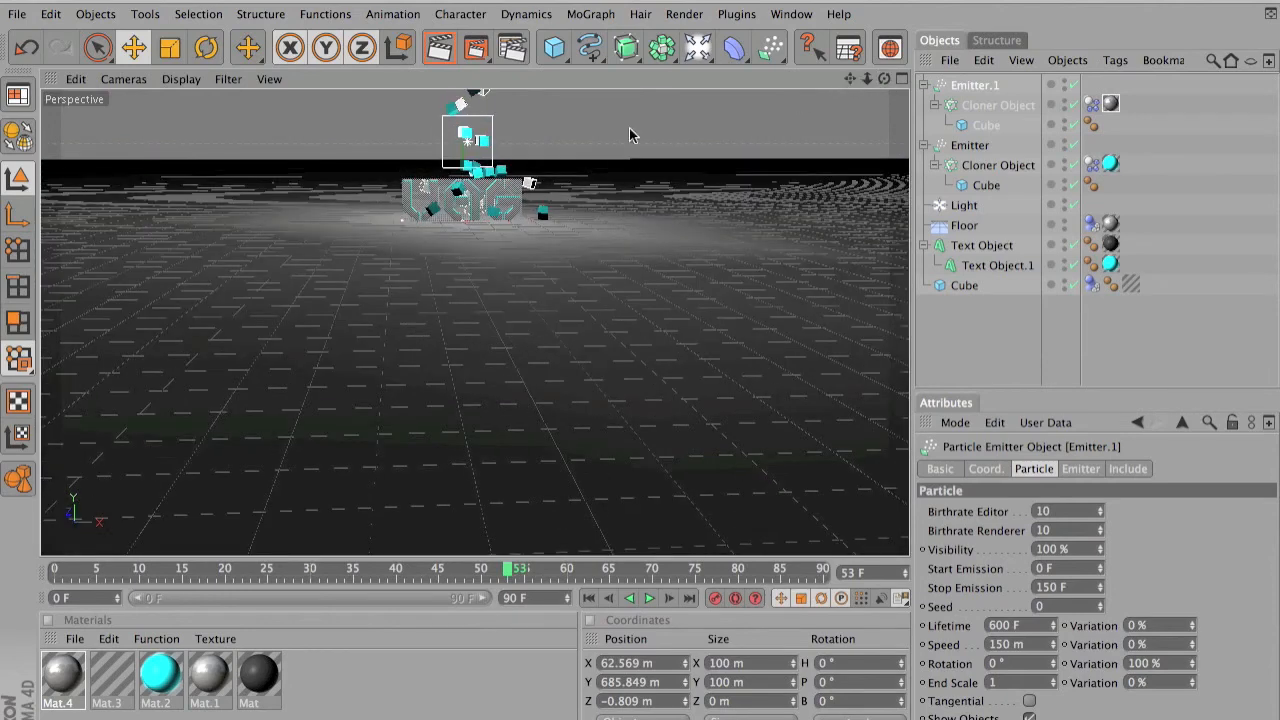
scroll(503, 165, "up", 5)
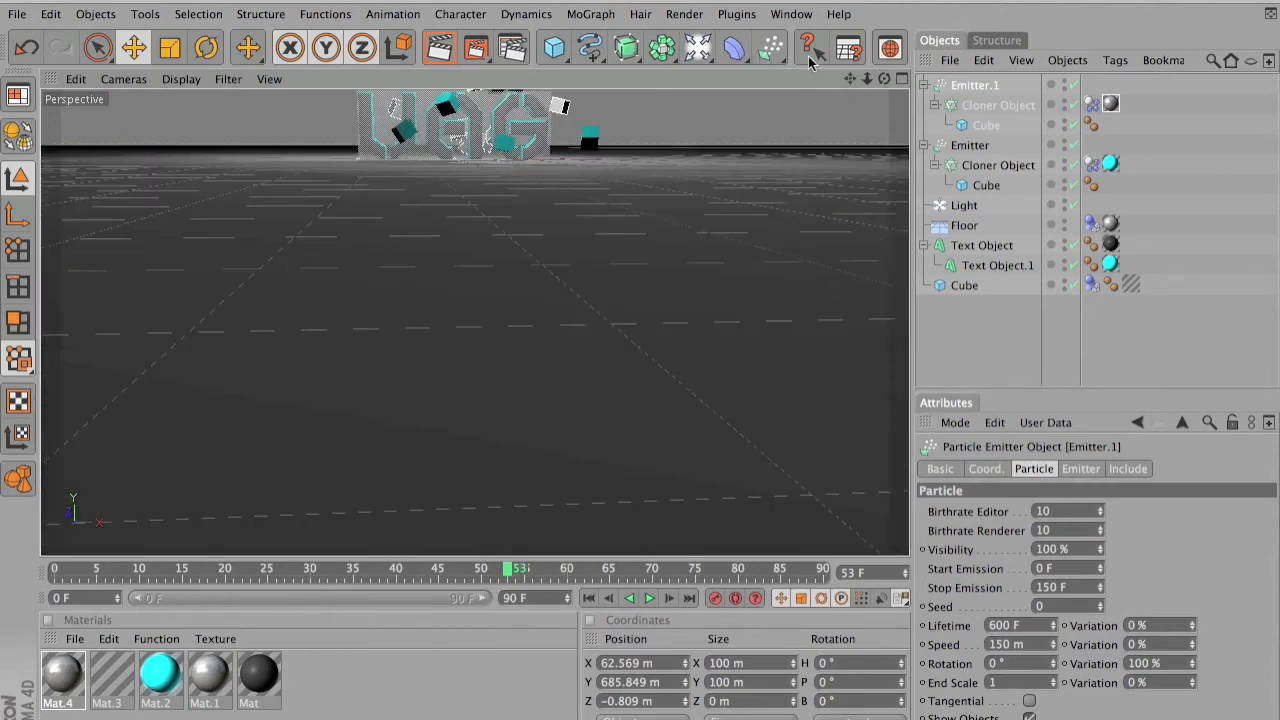
left_click_drag(849, 74, 848, 76)
scroll(539, 175, "up", 5)
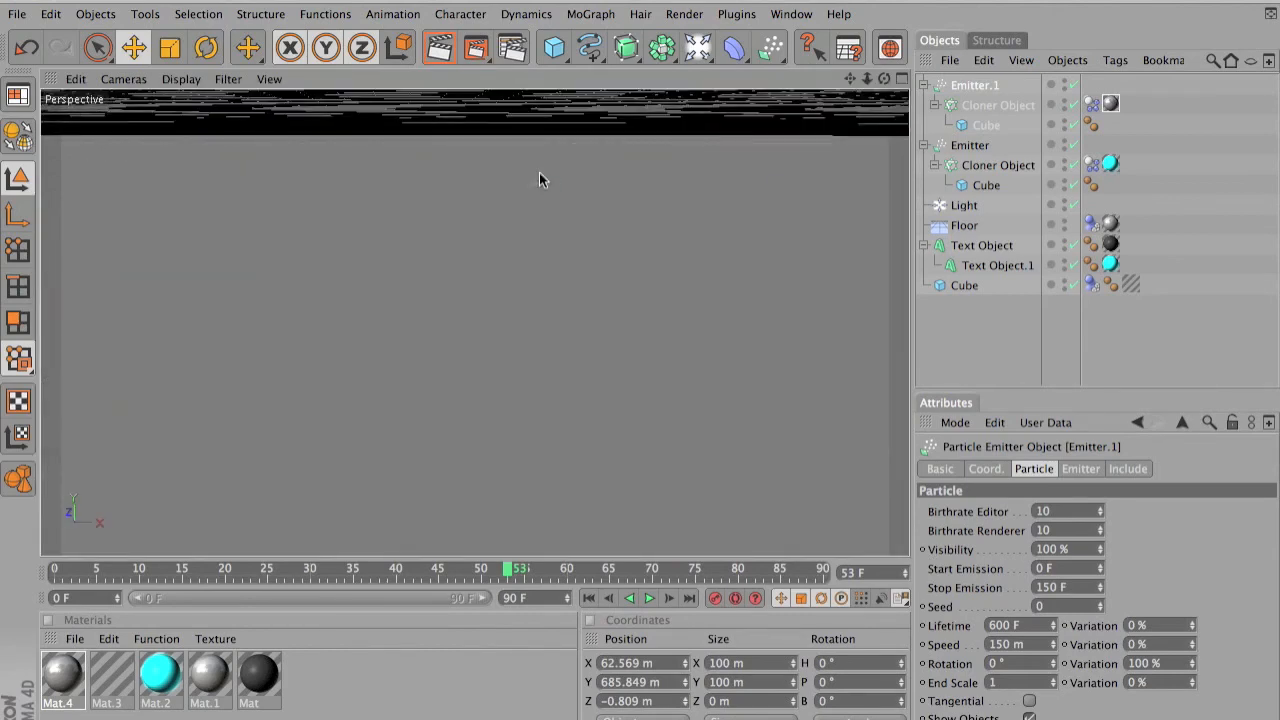
left_click_drag(849, 78, 852, 84)
scroll(540, 349, "down", 5)
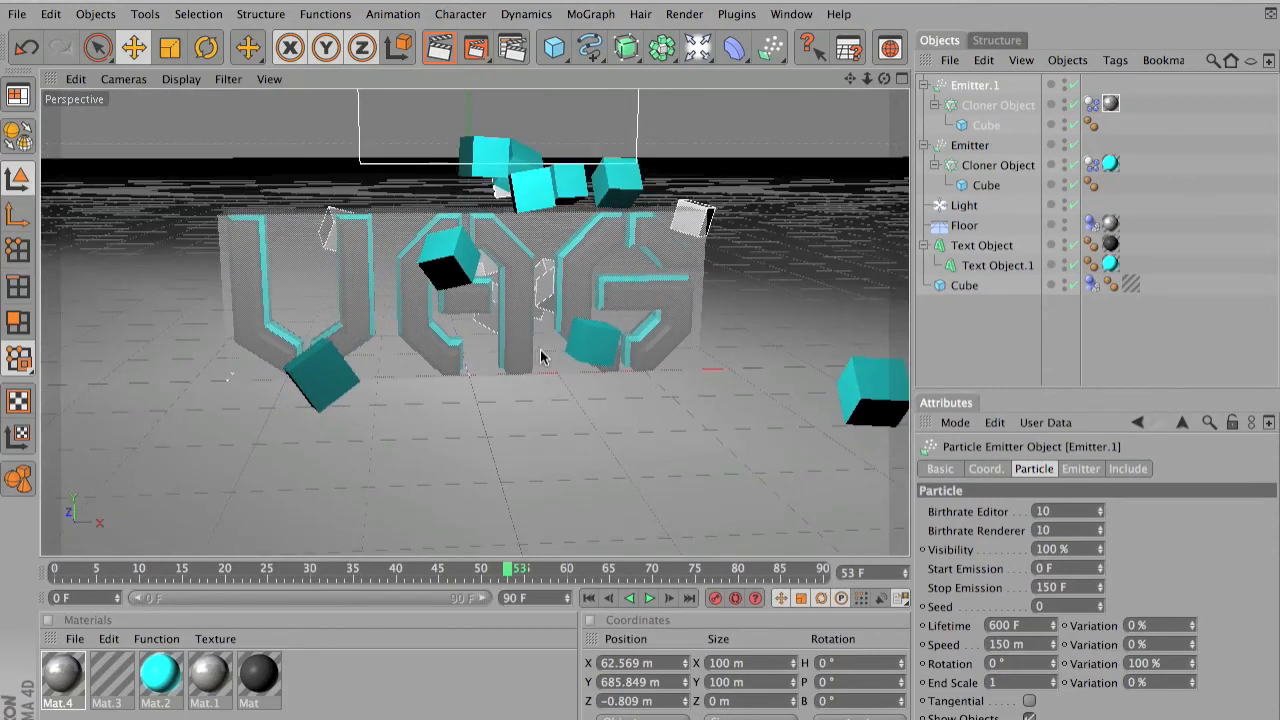
Replay the simulation from frame 0 to frame 59 and render the view to check the cubes around the text
left_click(650, 599)
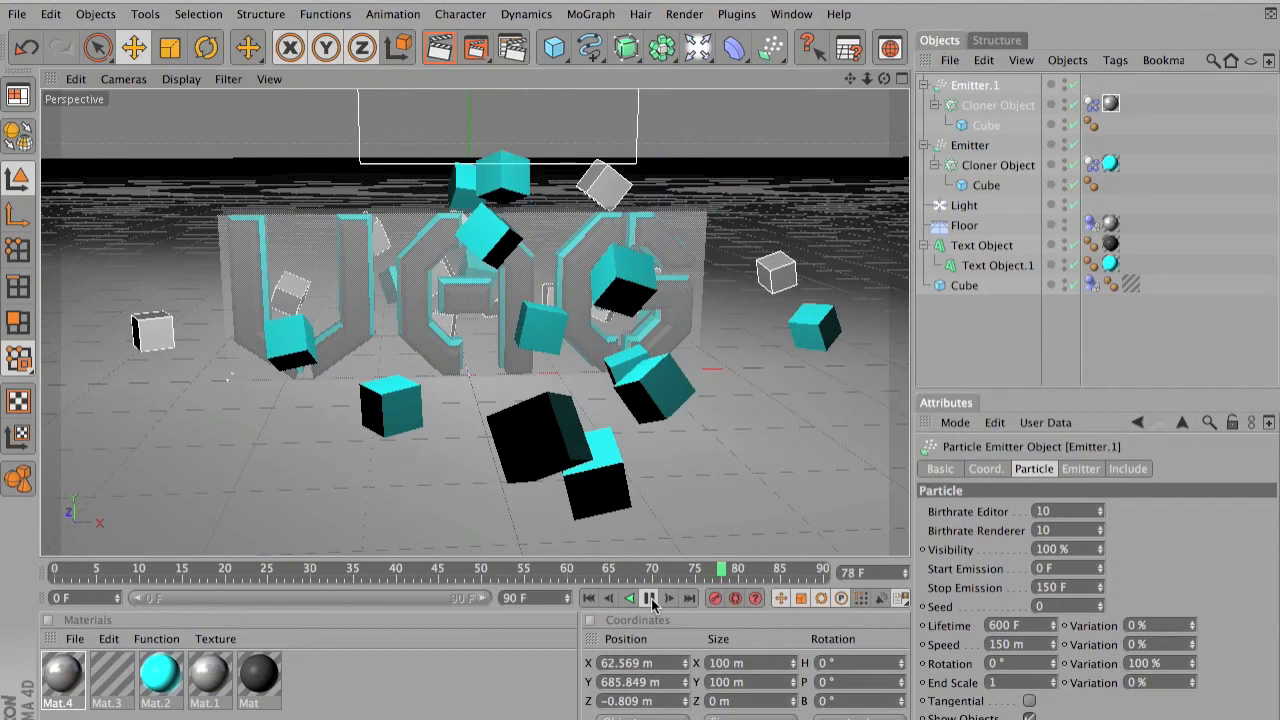
left_click(650, 599)
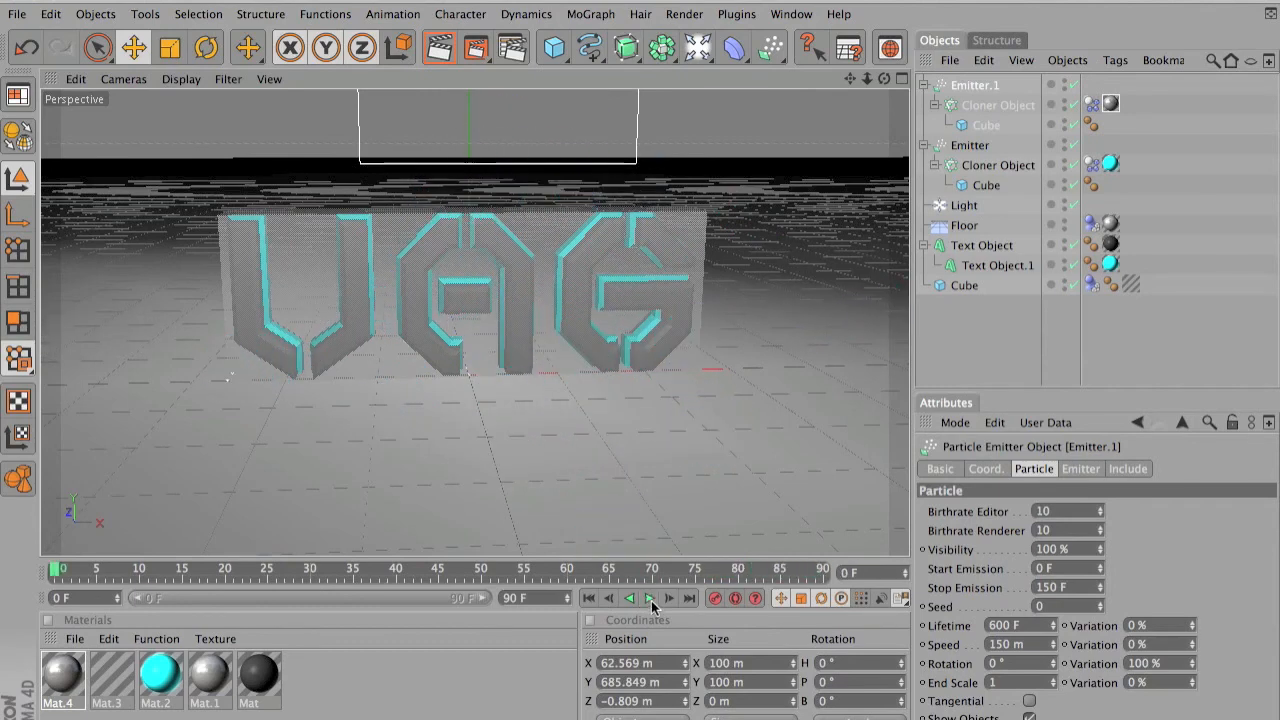
left_click(650, 599)
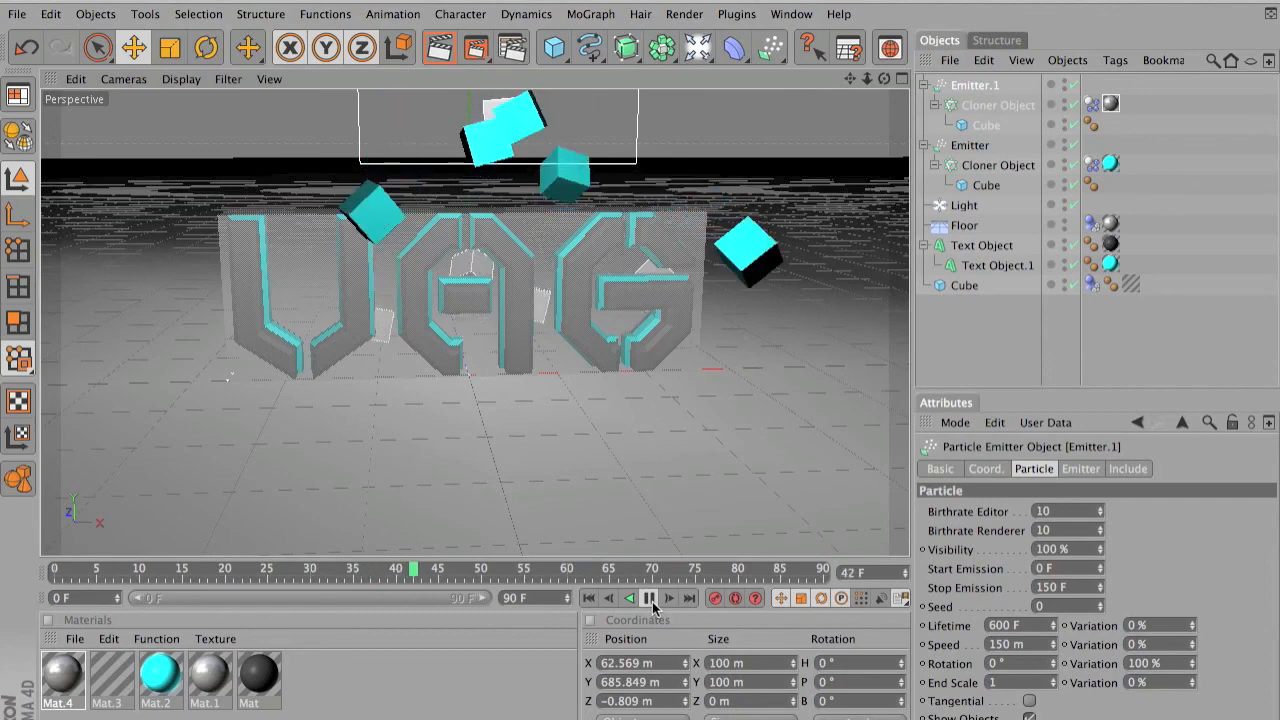
left_click(650, 599)
left_click(446, 50)
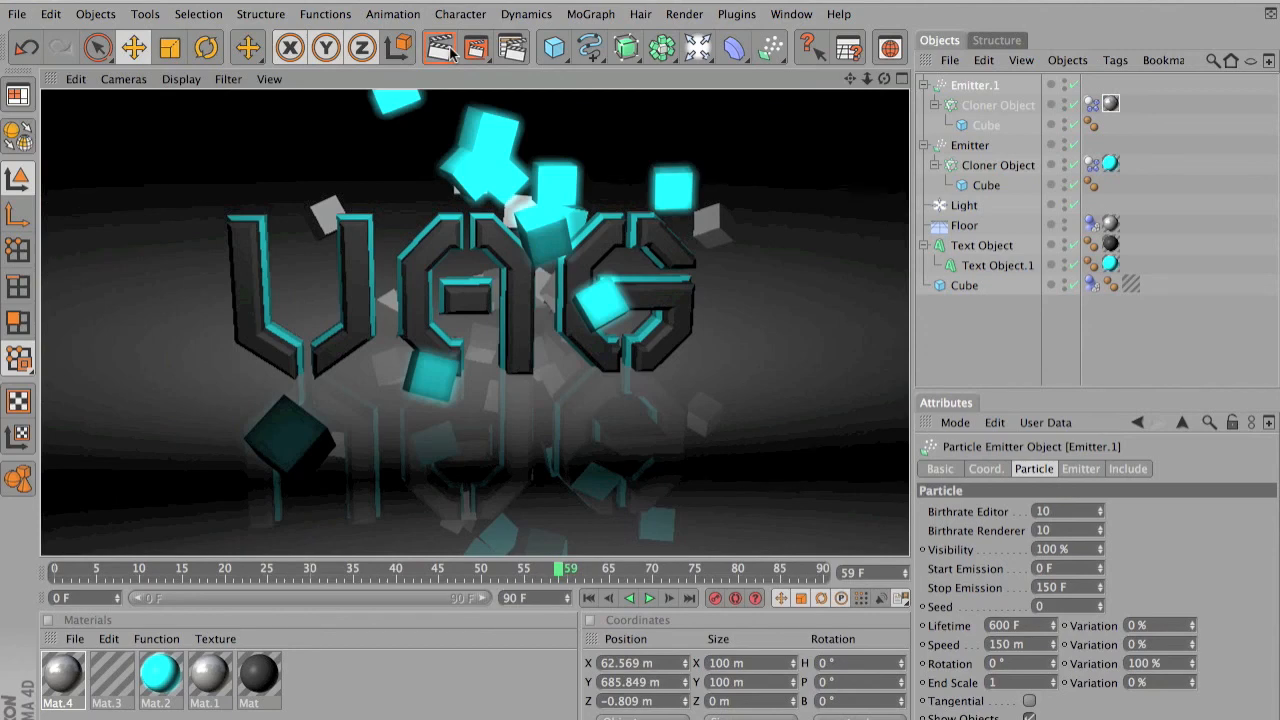
left_click(1031, 304)
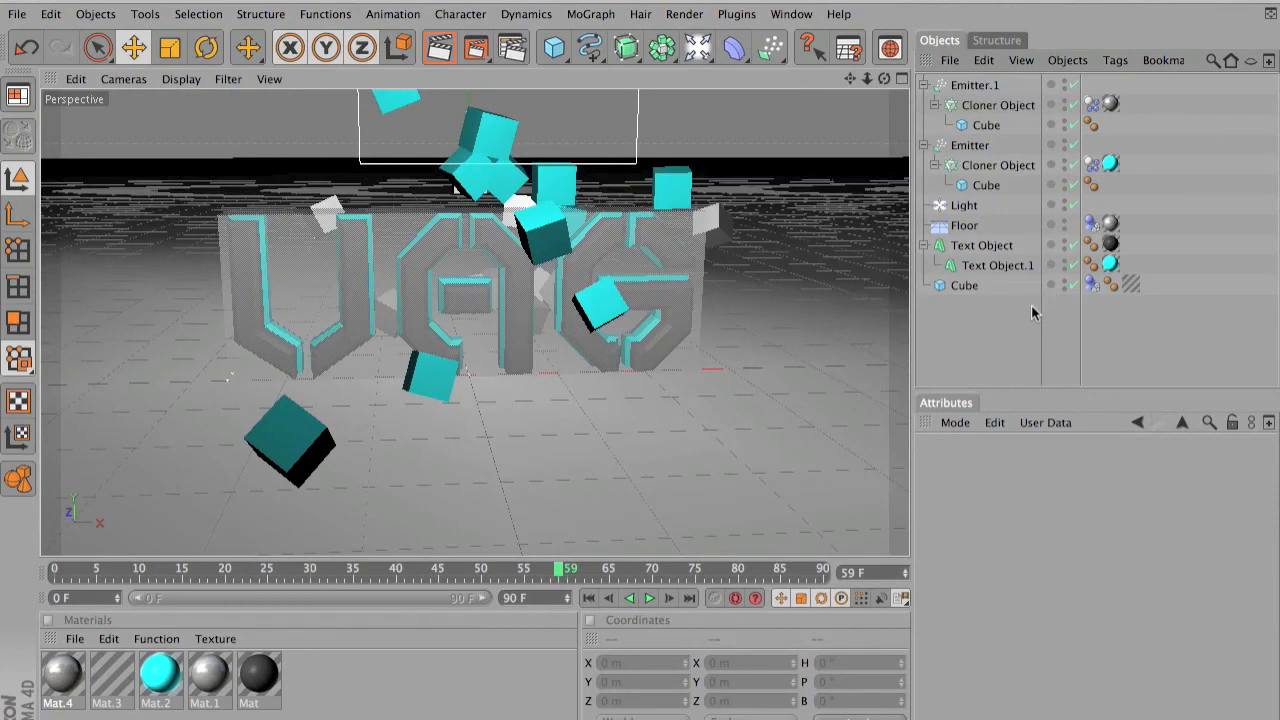
Delete Emitter.1, Emitter and the standalone Cube around the text, keeping the light, floor and text objects
left_click(975, 86)
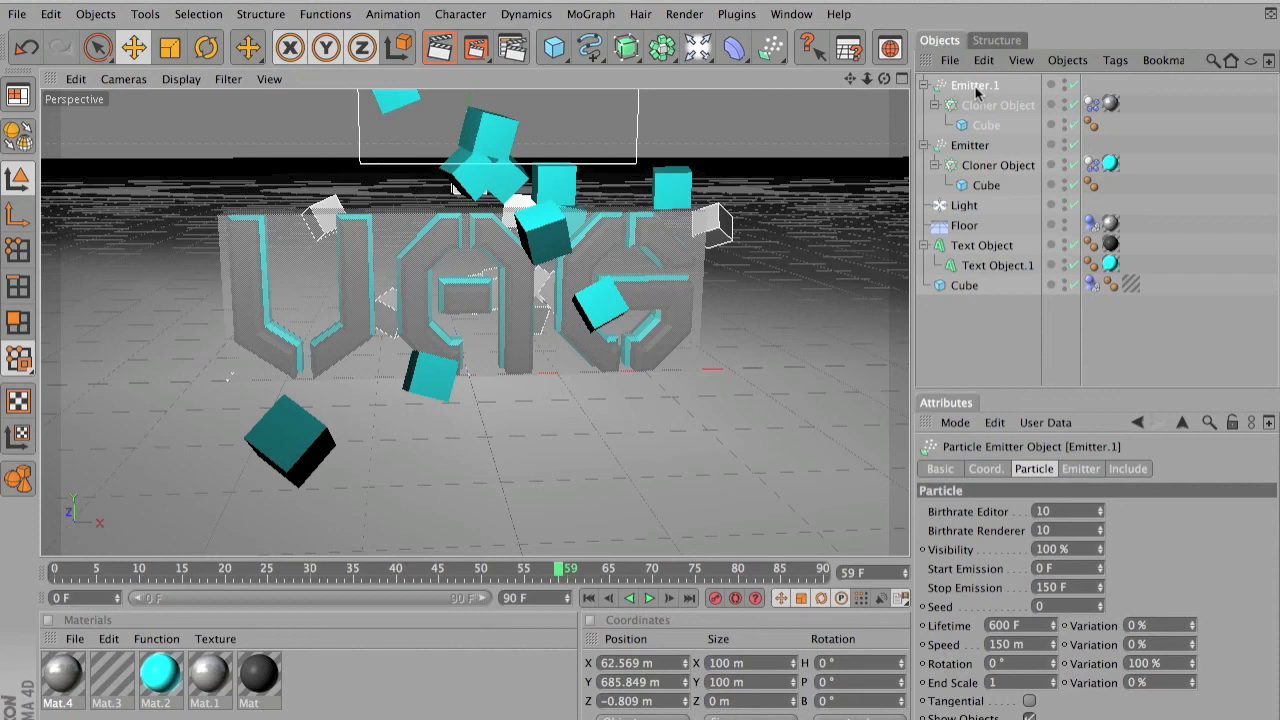
key("Delete")
left_click(985, 84)
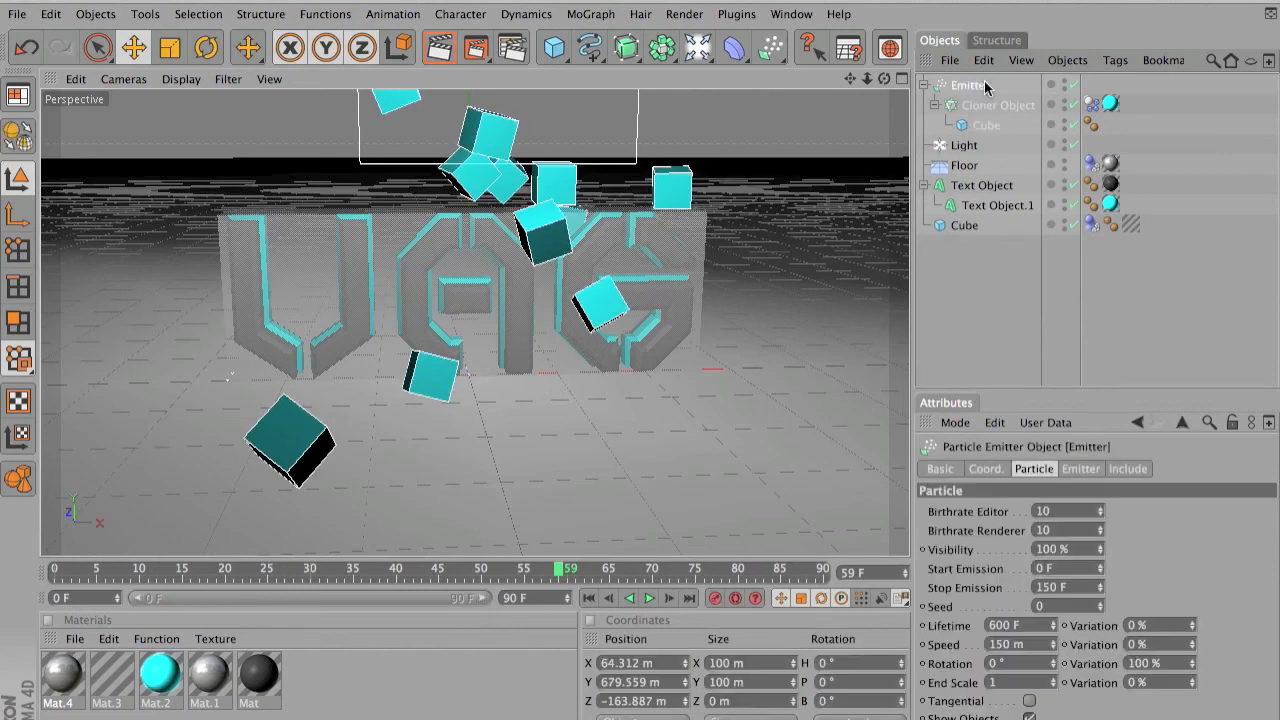
key("Delete")
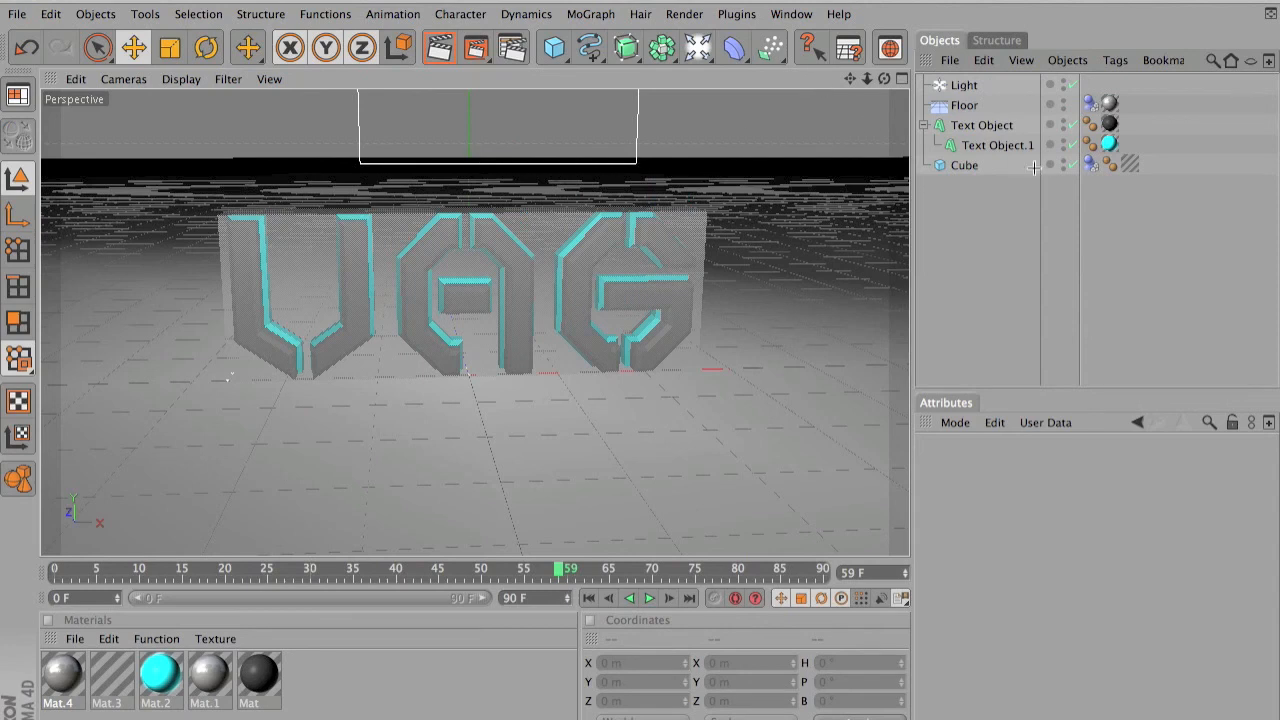
left_click(966, 166)
key("Delete")
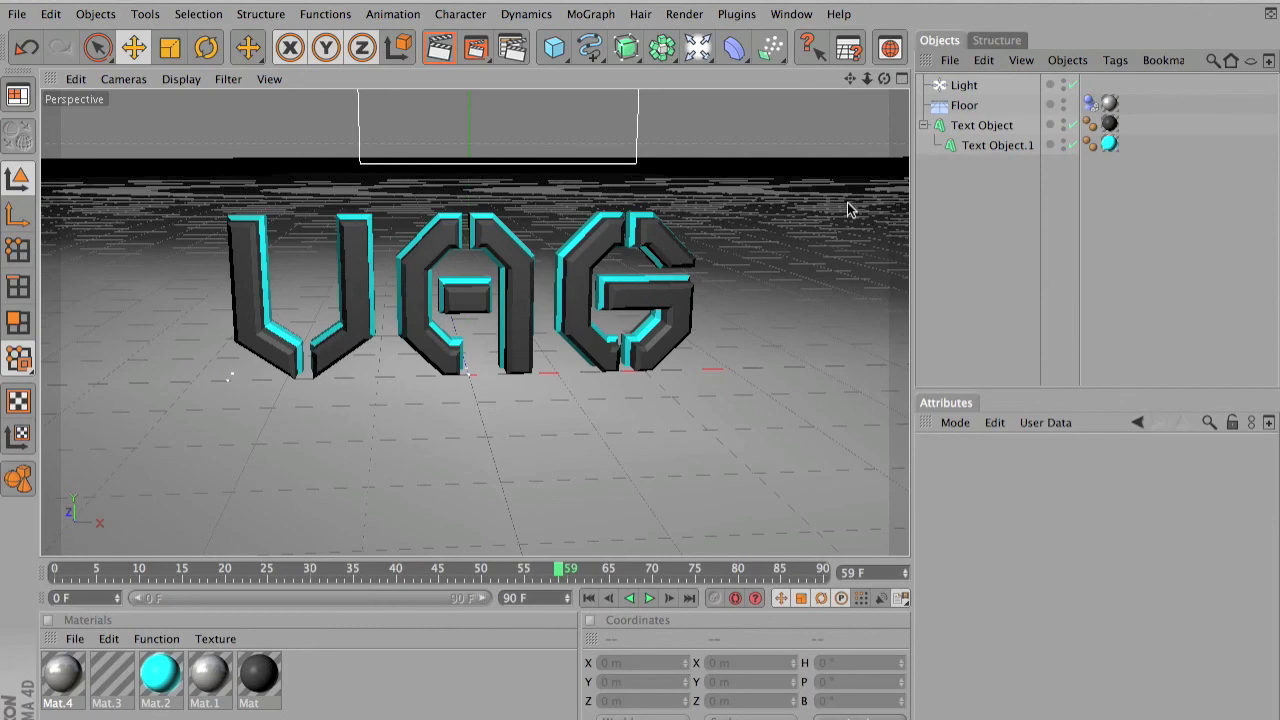
Open the set of deformer objects
left_click(731, 48)
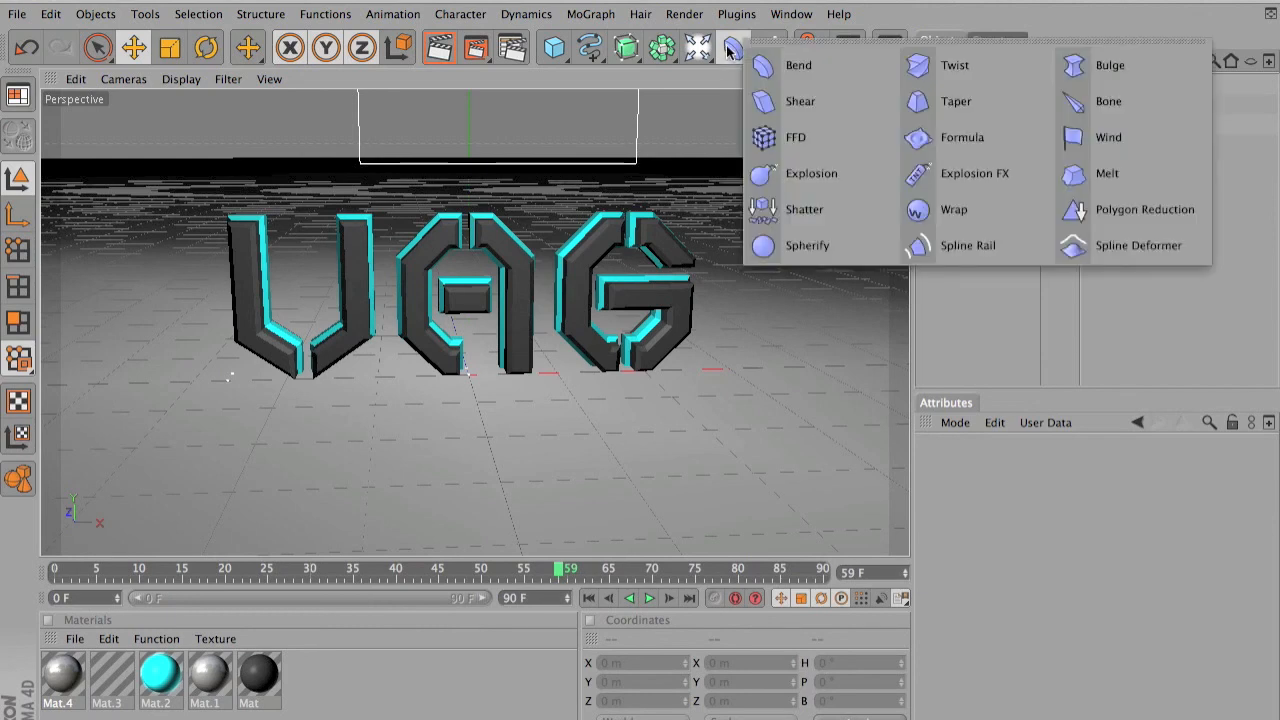